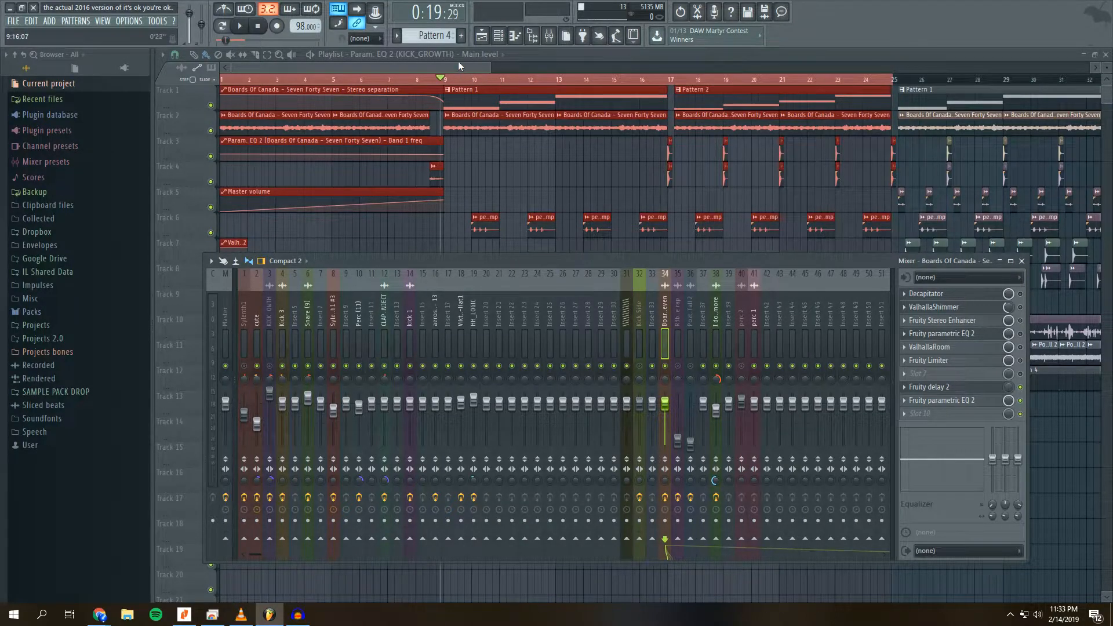
- Solo the Boards Of Canada sample on mixer insert 34, play the opening from bar 9, and close the mixer
drag(458, 67, 529, 67)
scroll(536, 81, down, 3)
click(556, 38)
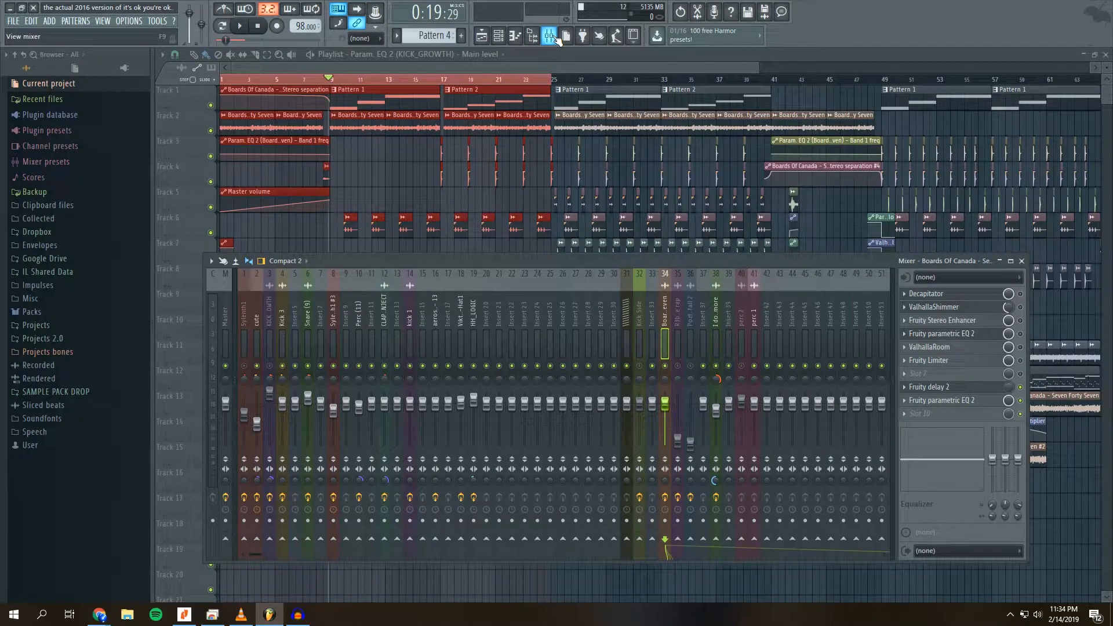
drag(549, 69, 507, 61)
click(549, 37)
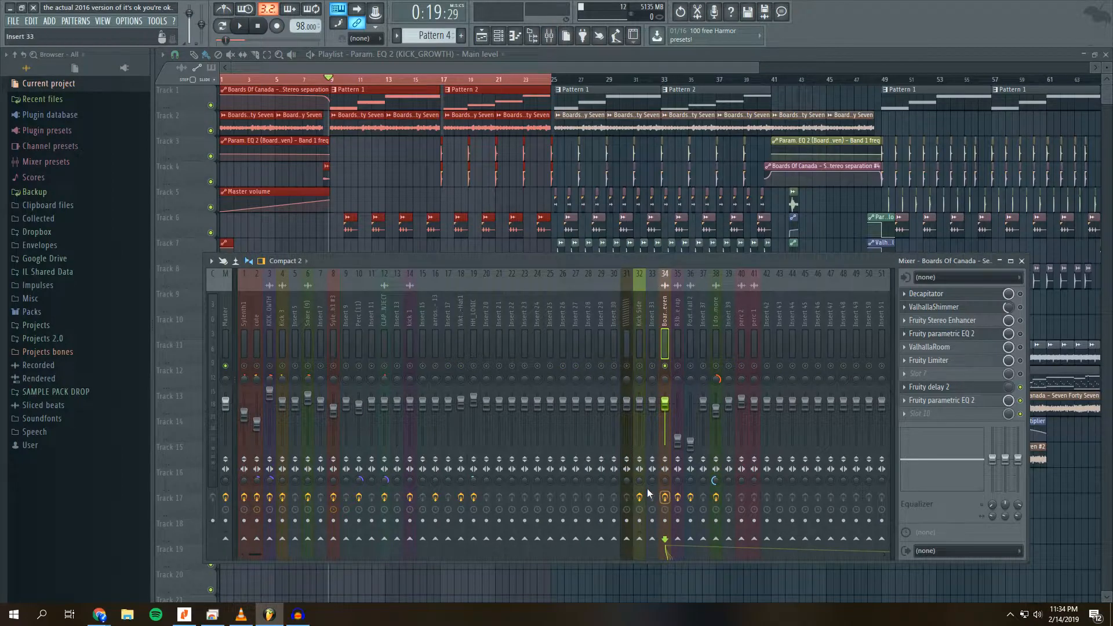
key(space)
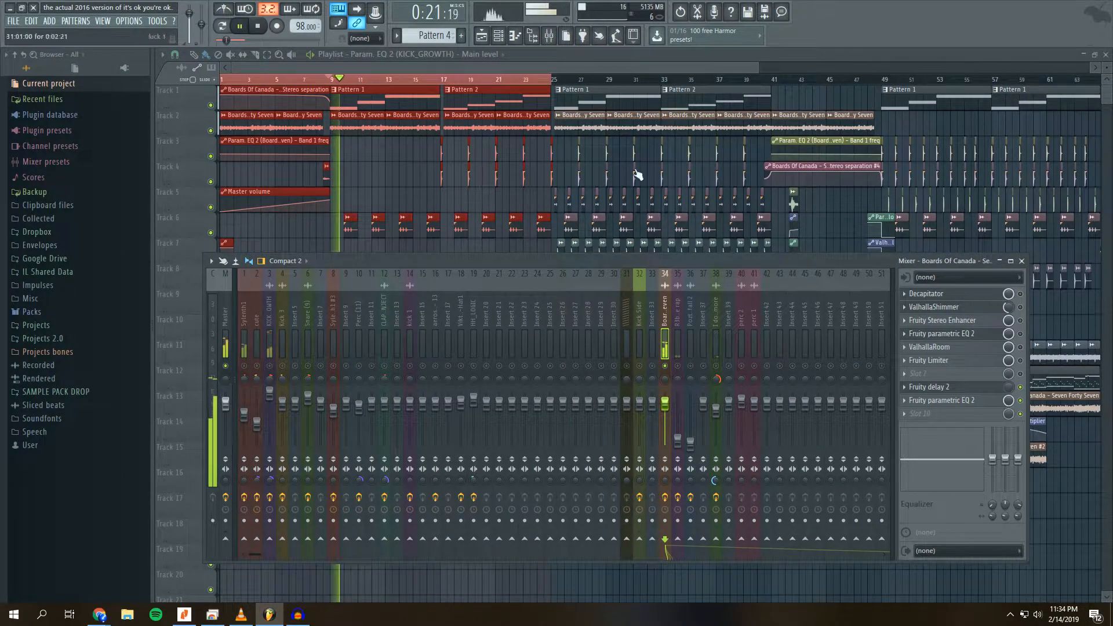
click(516, 69)
click(549, 37)
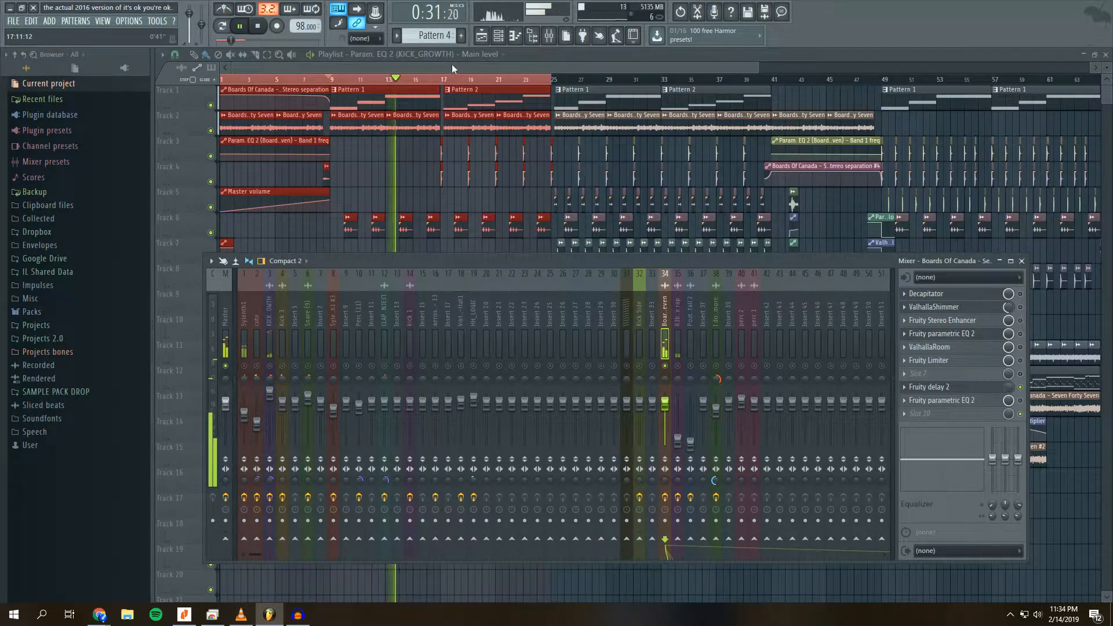
drag(451, 65, 470, 62)
key(space)
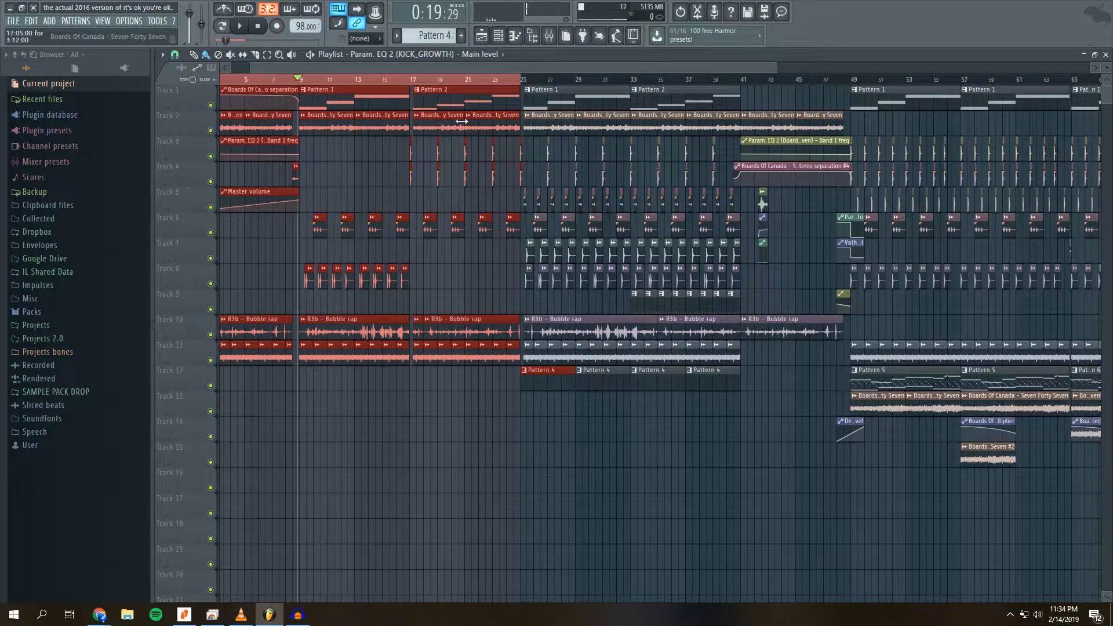
- Clear the playlist's time selection and deselect all clips
drag(494, 69, 684, 77)
click(523, 80)
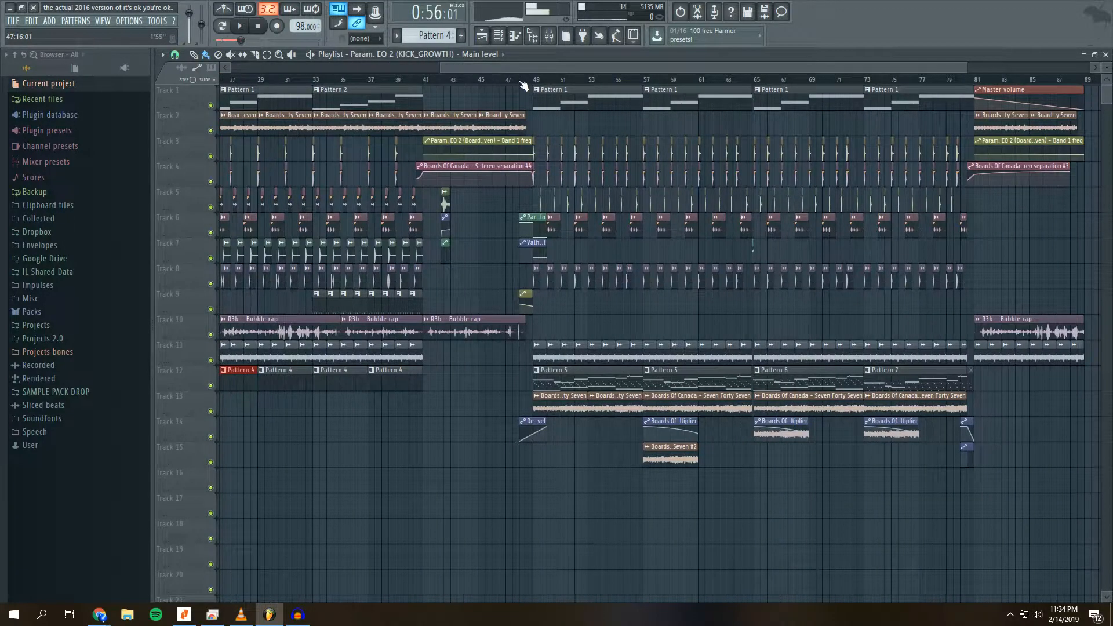
click(528, 80)
drag(455, 68, 283, 63)
key(ctrl+d)
- Play the arrangement from bar 49, skip ahead to about bar 60, and stop playback
click(412, 56)
click(595, 68)
drag(595, 68, 740, 70)
click(572, 79)
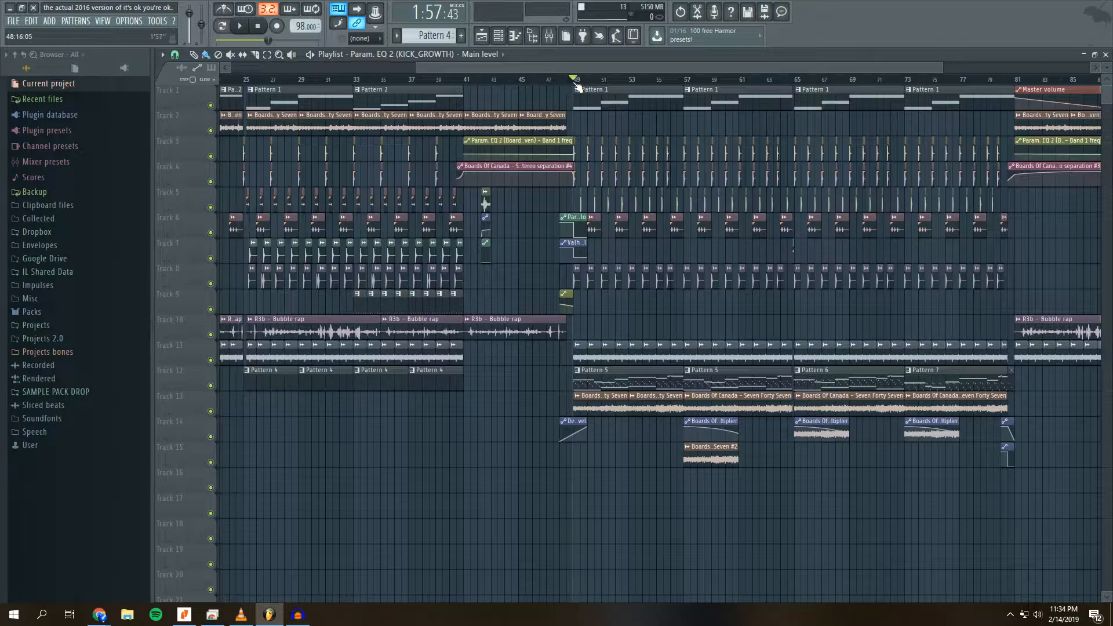
key(space)
drag(583, 71, 617, 61)
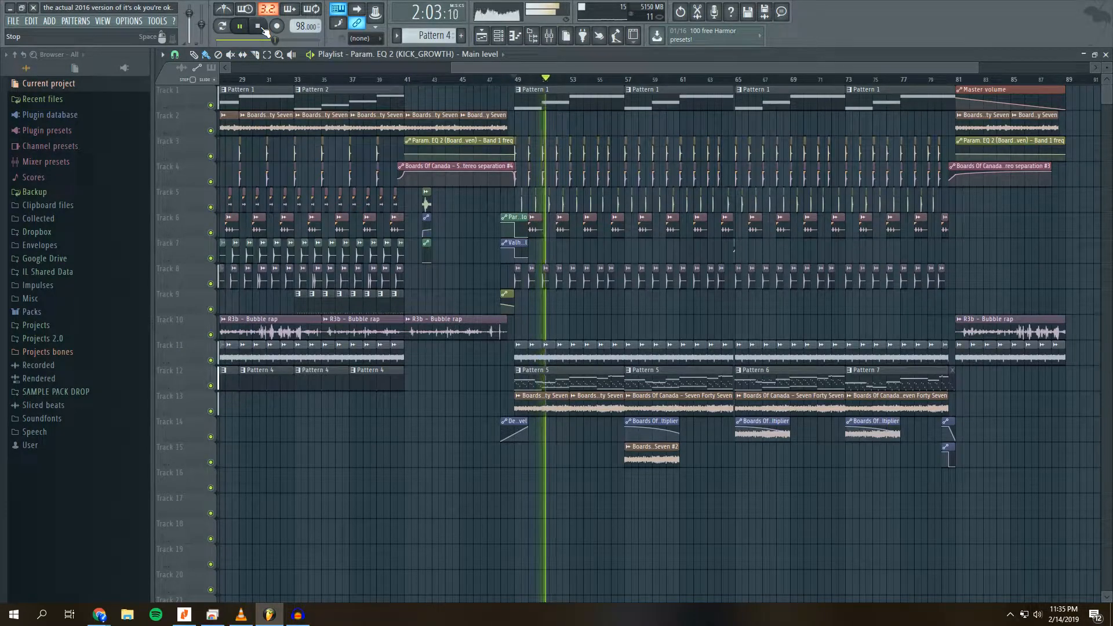
click(594, 80)
drag(594, 69, 638, 69)
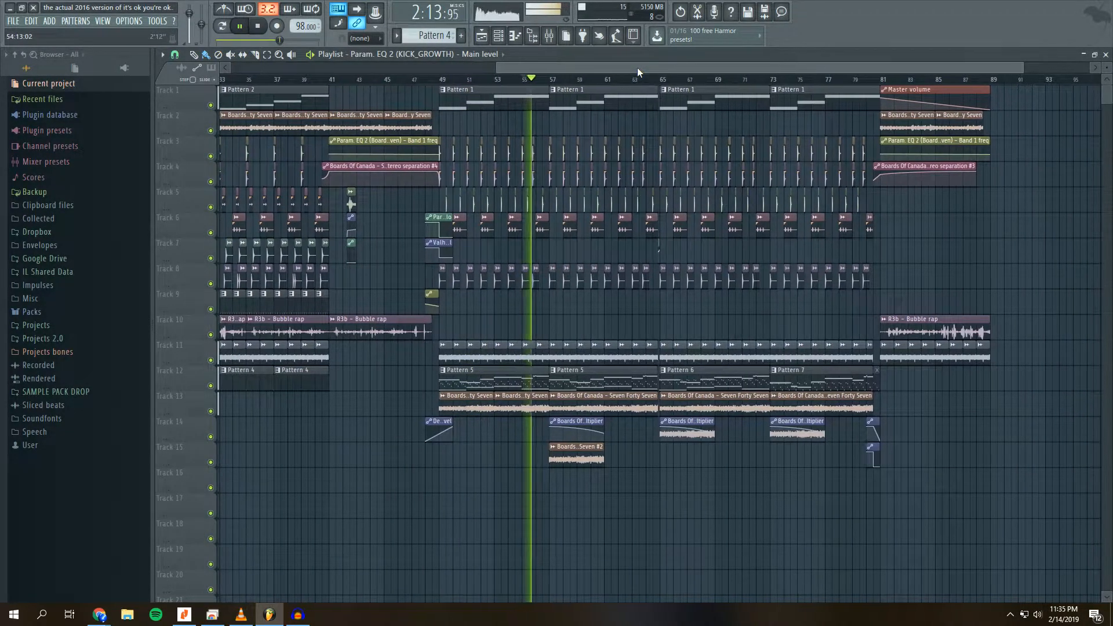
click(590, 79)
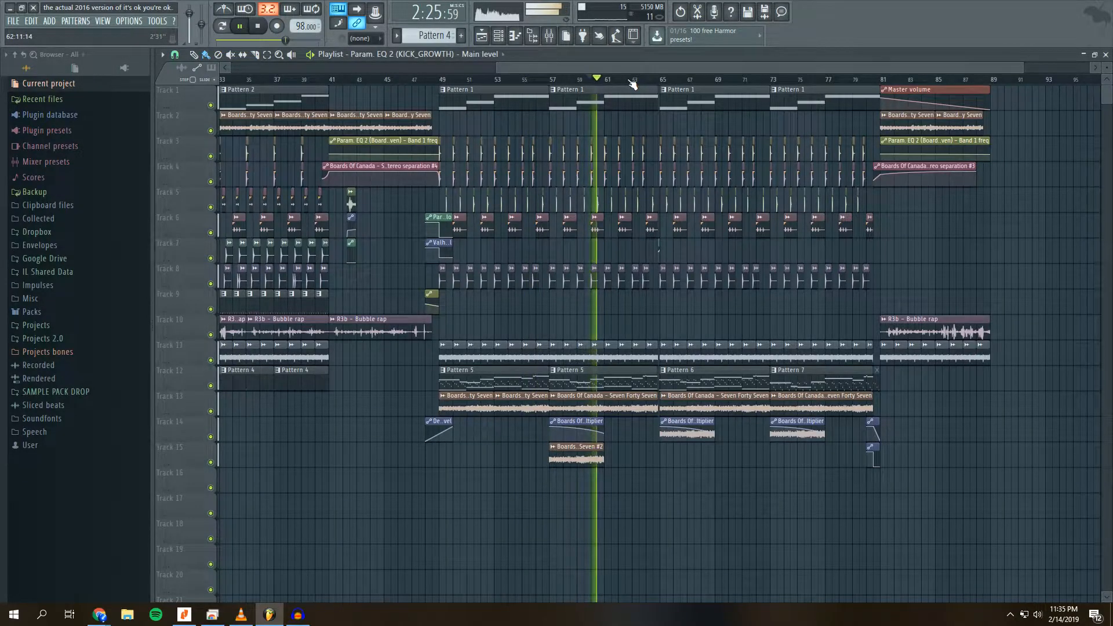
key(space)
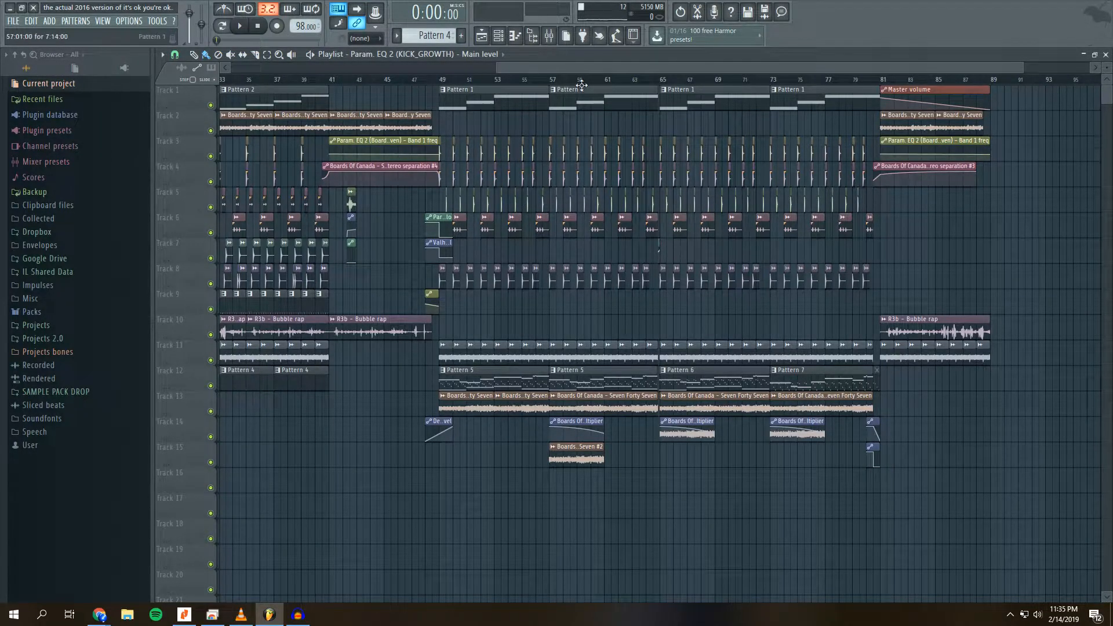
- Audition the soloed sample track from about bar 50 with the mixer shown, and stop playback
drag(579, 67, 402, 67)
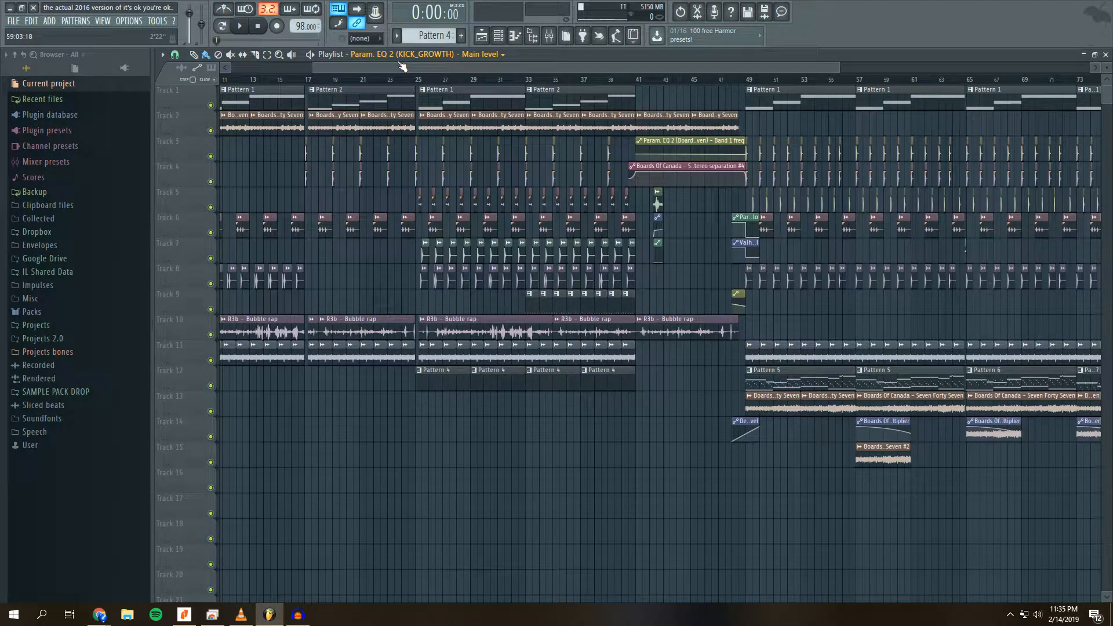
drag(401, 67, 589, 68)
click(561, 80)
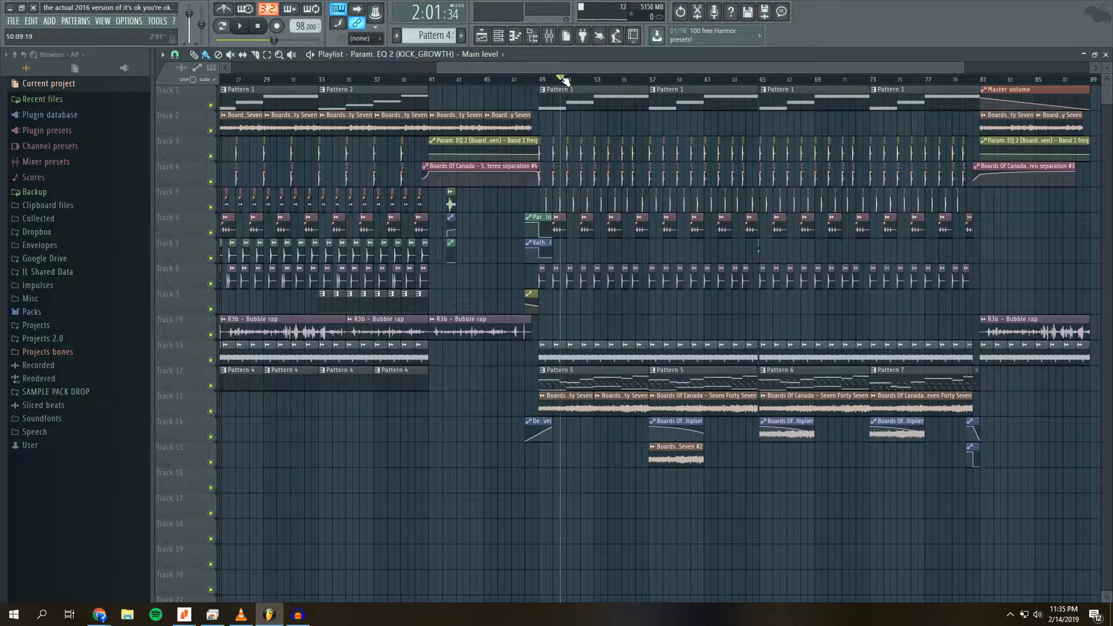
click(548, 41)
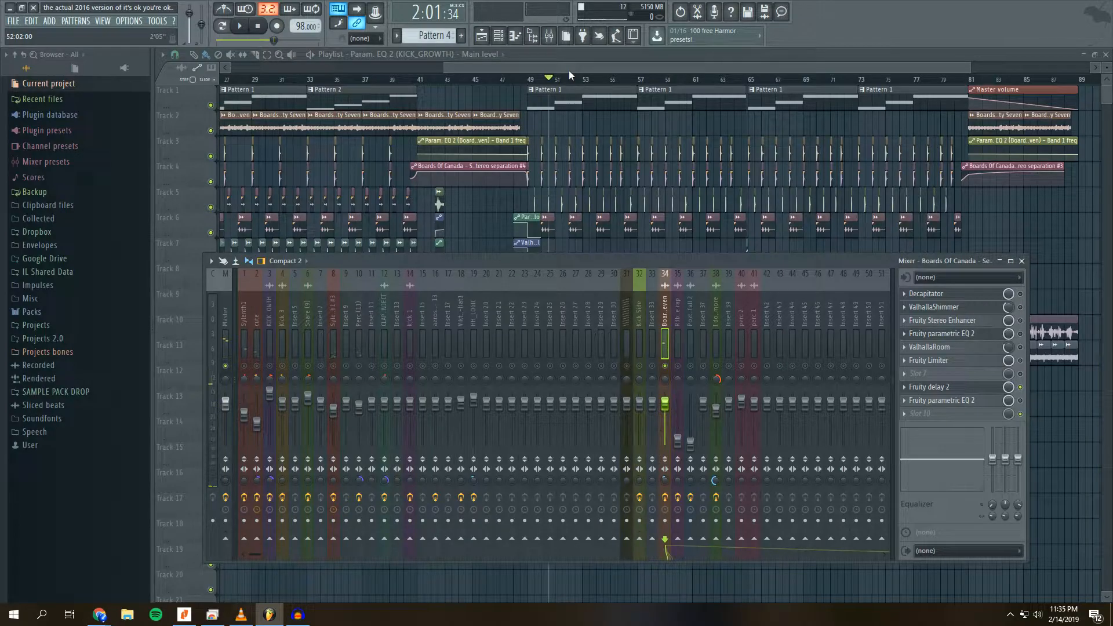
key(space)
drag(569, 67, 577, 65)
key(space)
click(554, 42)
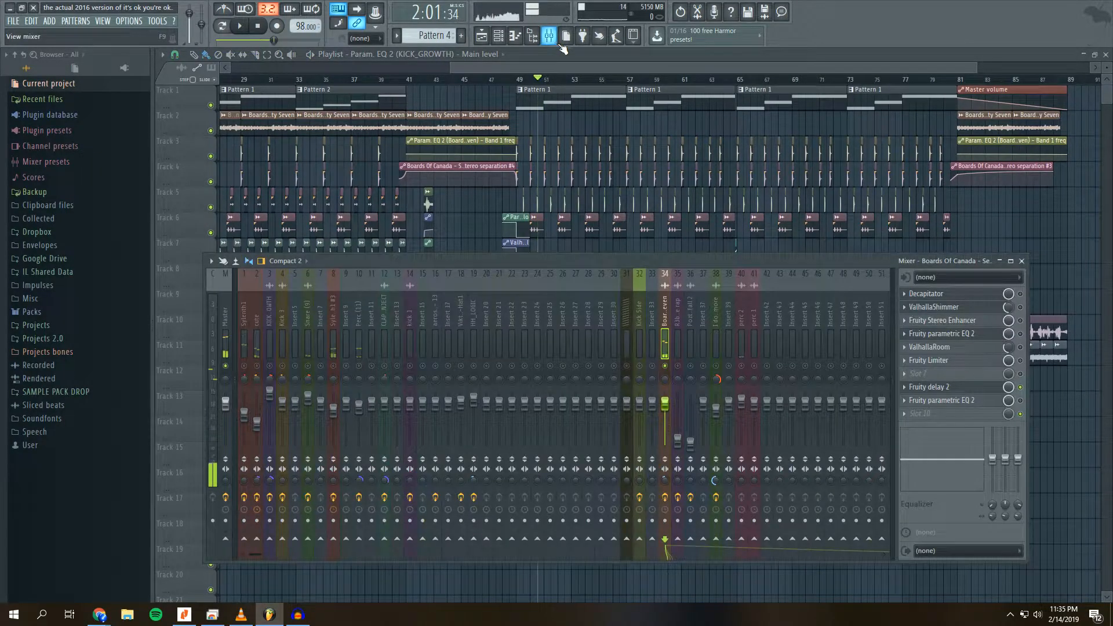
- Enable Decapitator and ValhallaShimmer on mixer insert 34 and audition the sample from about bar 12
drag(688, 68, 360, 60)
click(373, 79)
click(550, 38)
key(space)
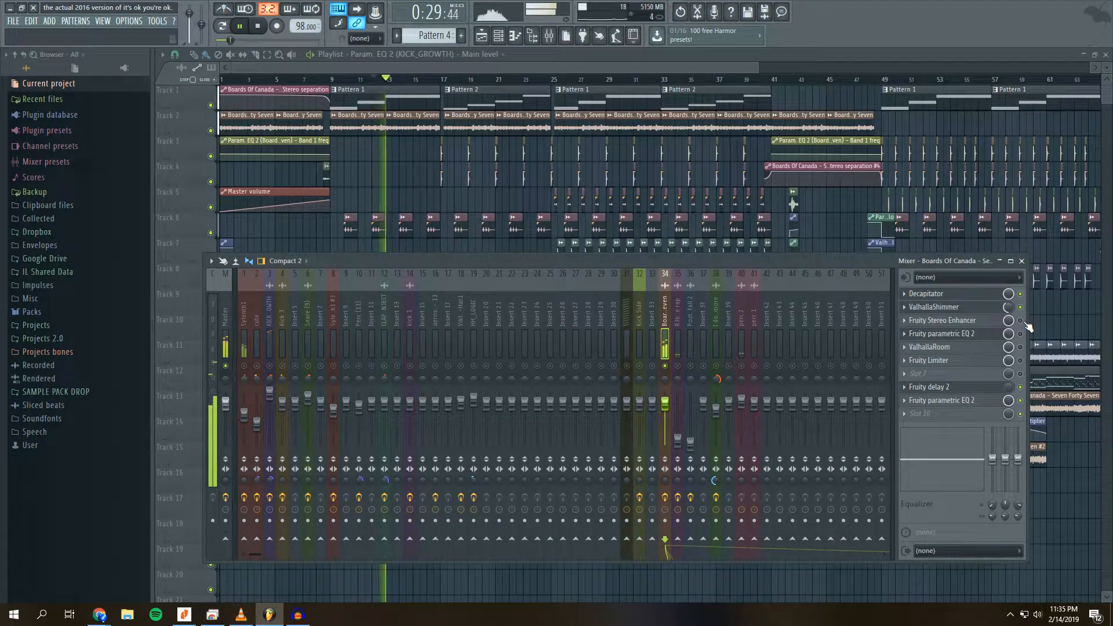
key(space)
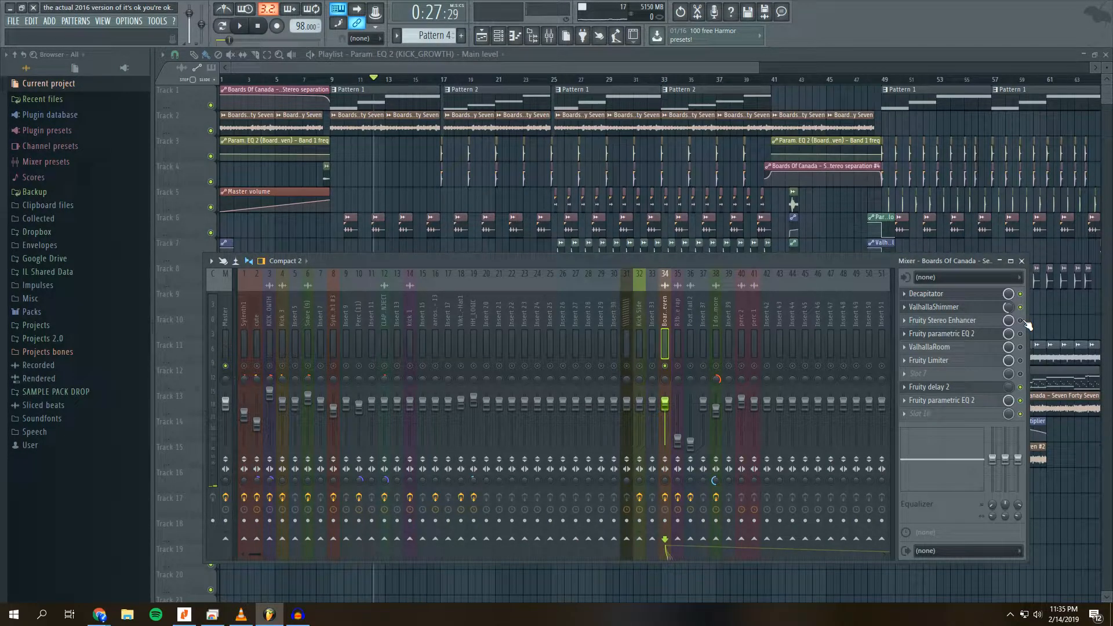
- Enable the sample's Fruity Stereo Enhancer and try a phase offset of 23.9 ms right during playback
click(963, 321)
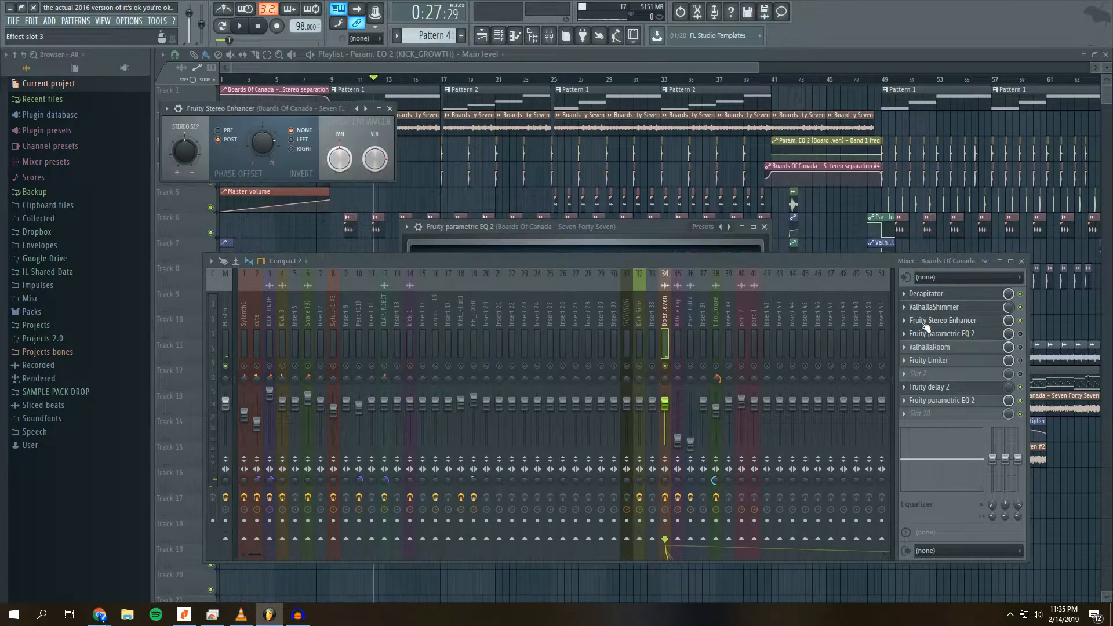
drag(256, 145, 301, 145)
key(space)
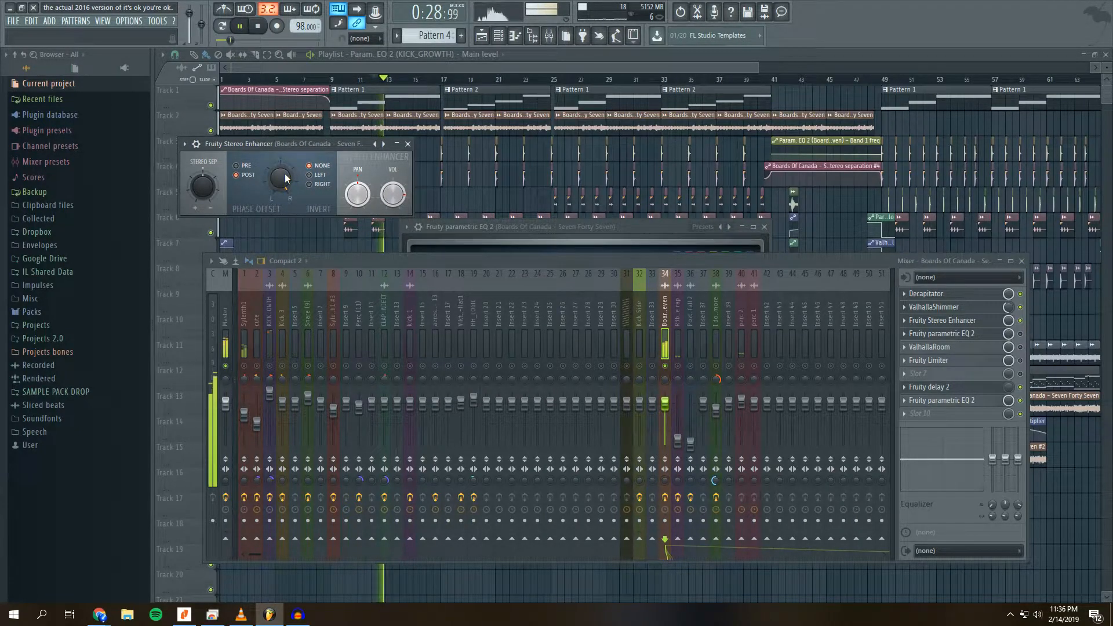
scroll(284, 175, down, 5)
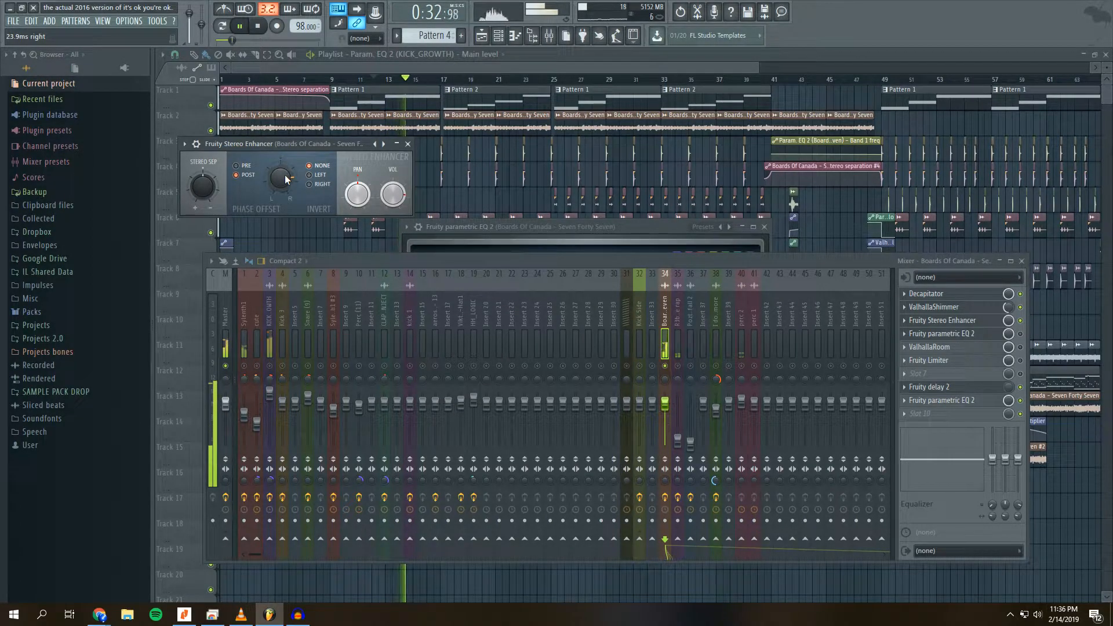
click(258, 26)
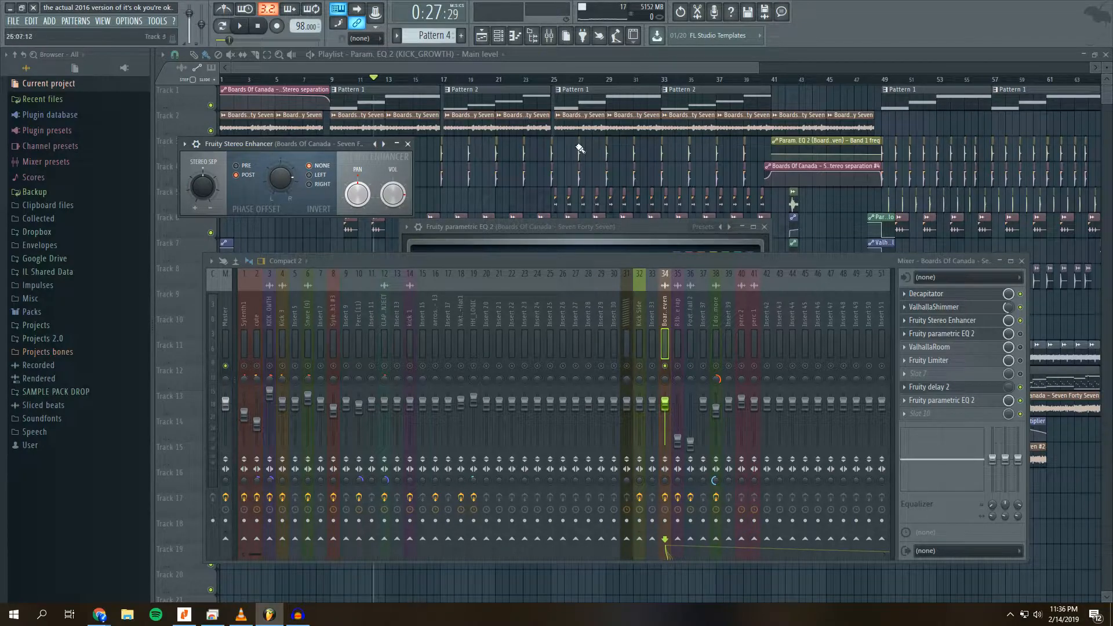
- Enable the Fruity parametric EQ 2 in effect slot 4, audition the sample with it, and close the plugin windows
click(973, 334)
click(973, 335)
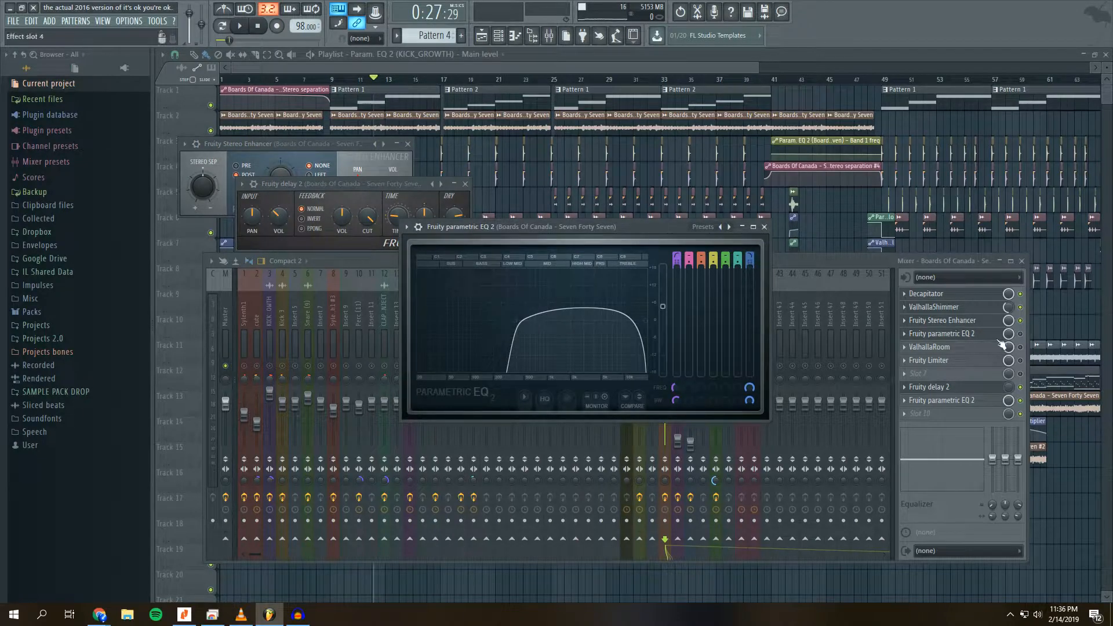
click(1020, 334)
key(space)
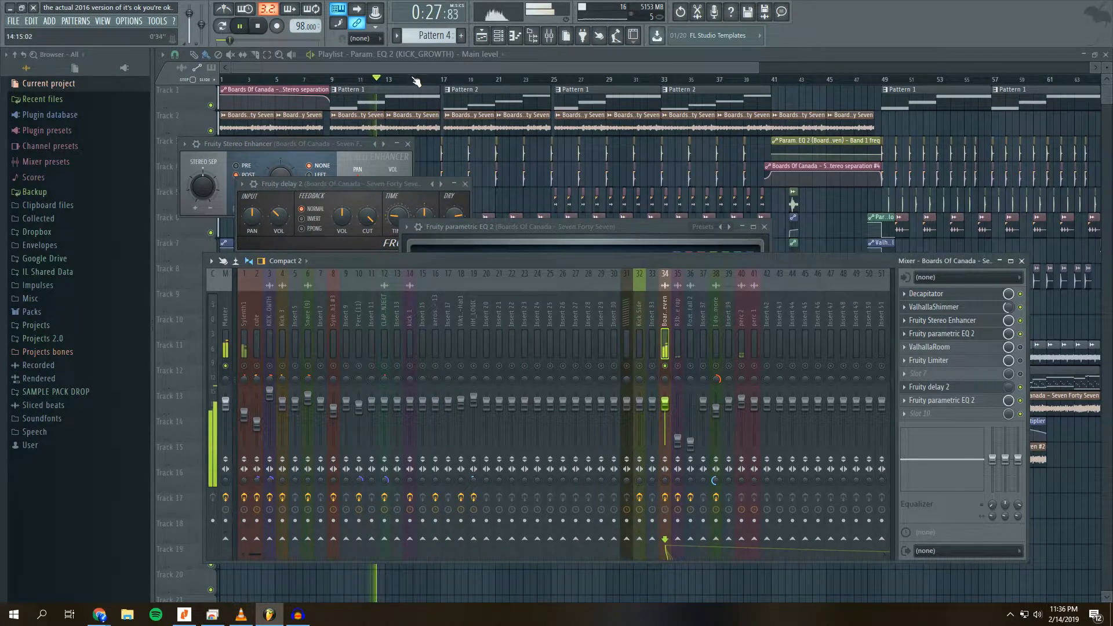
key(F12)
click(554, 39)
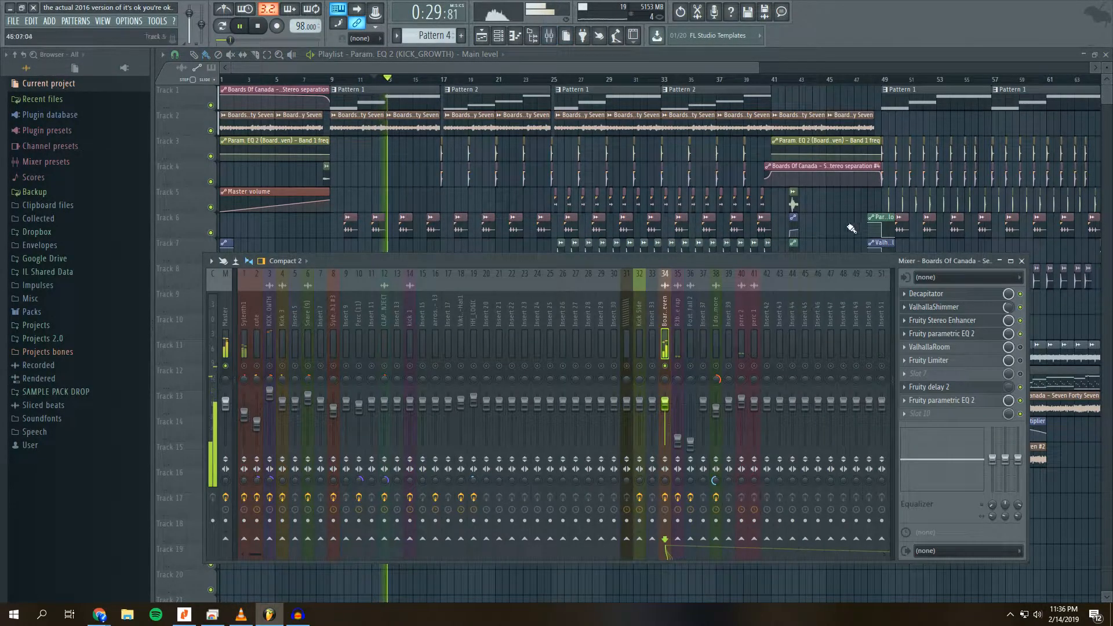
key(space)
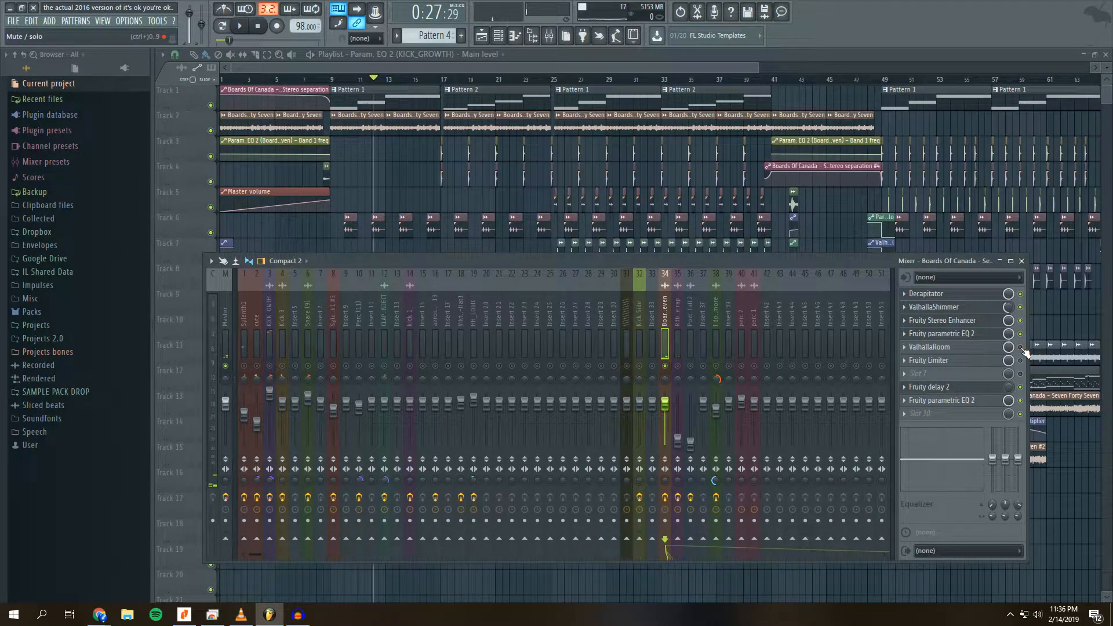
- Enable ValhallaRoom on the sample's mixer track and inspect its reverb settings during playback
key(space)
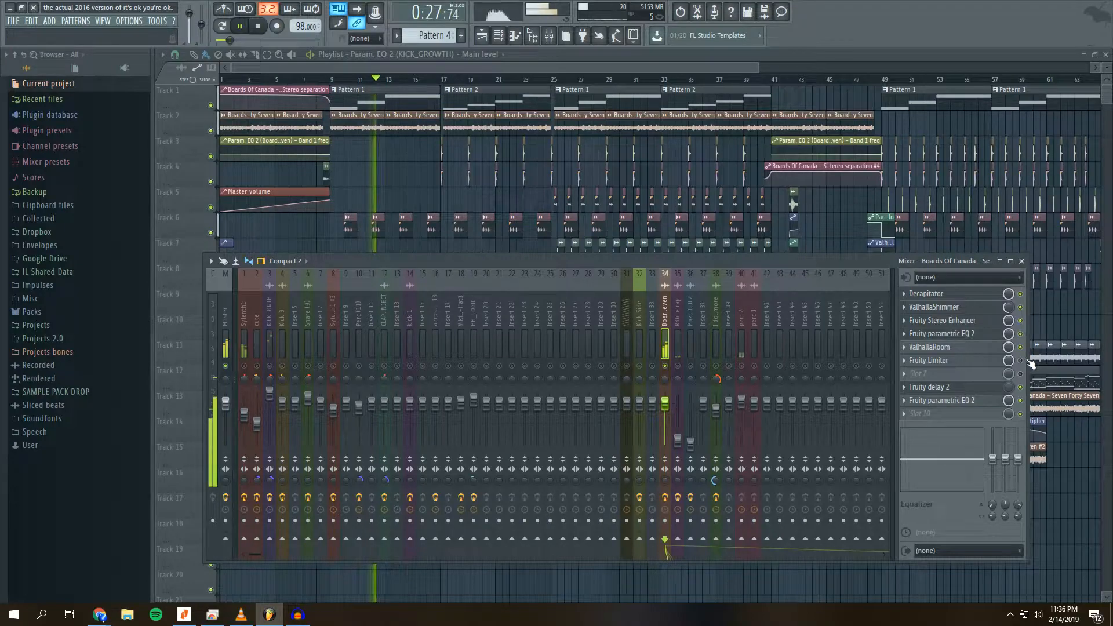
click(945, 350)
drag(516, 140, 515, 168)
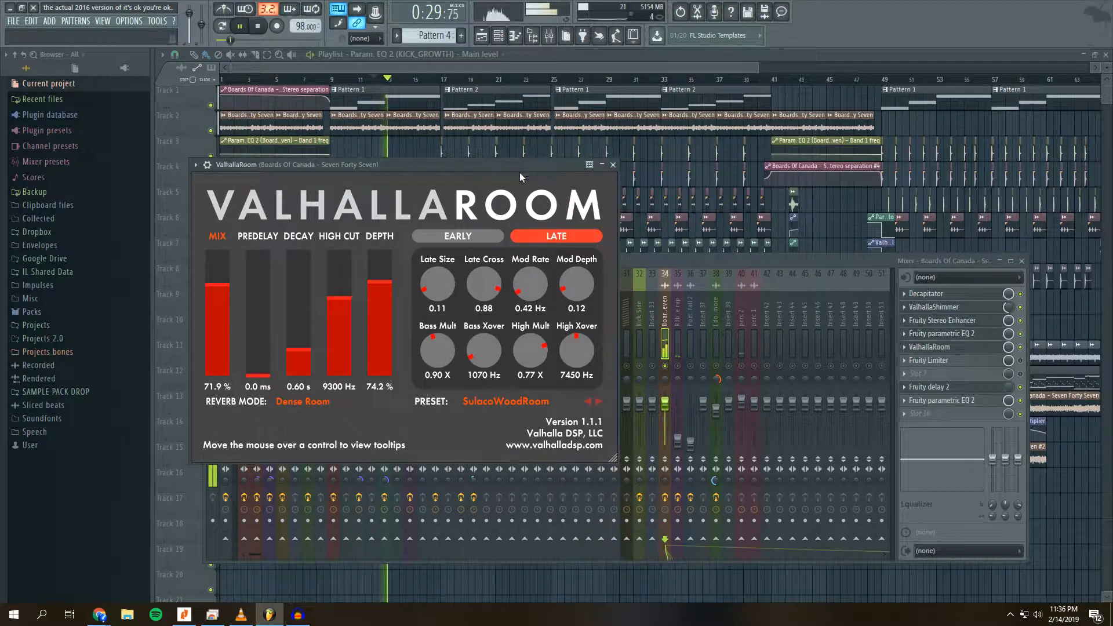
click(613, 165)
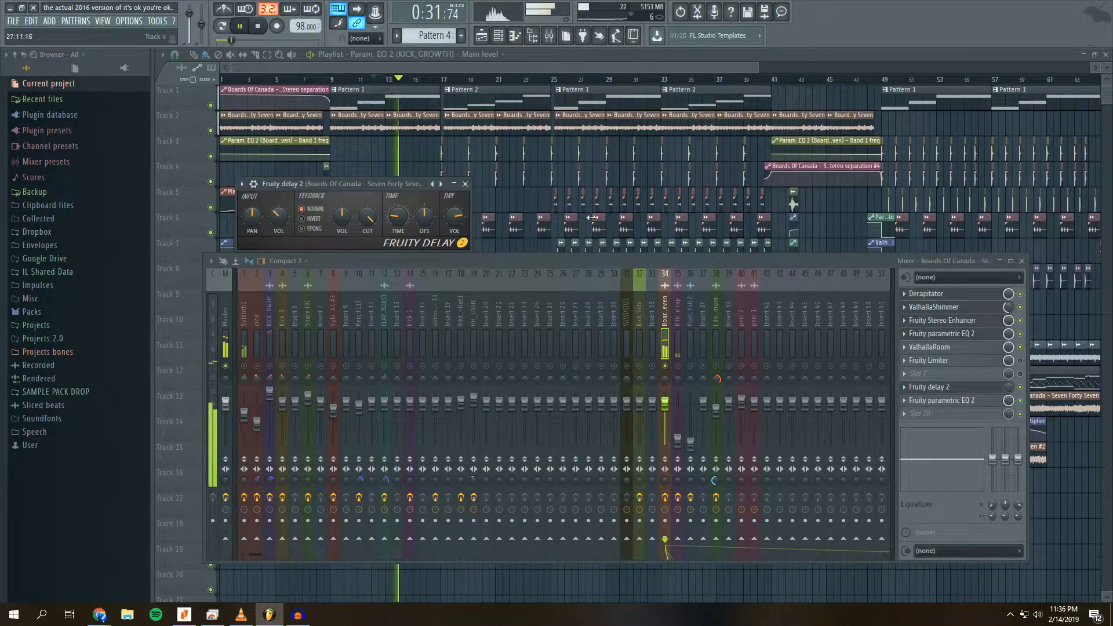
click(974, 348)
drag(517, 162, 559, 284)
key(space)
- Enable Fruity Limiter on the sample's mixer track and audition the result
click(1021, 361)
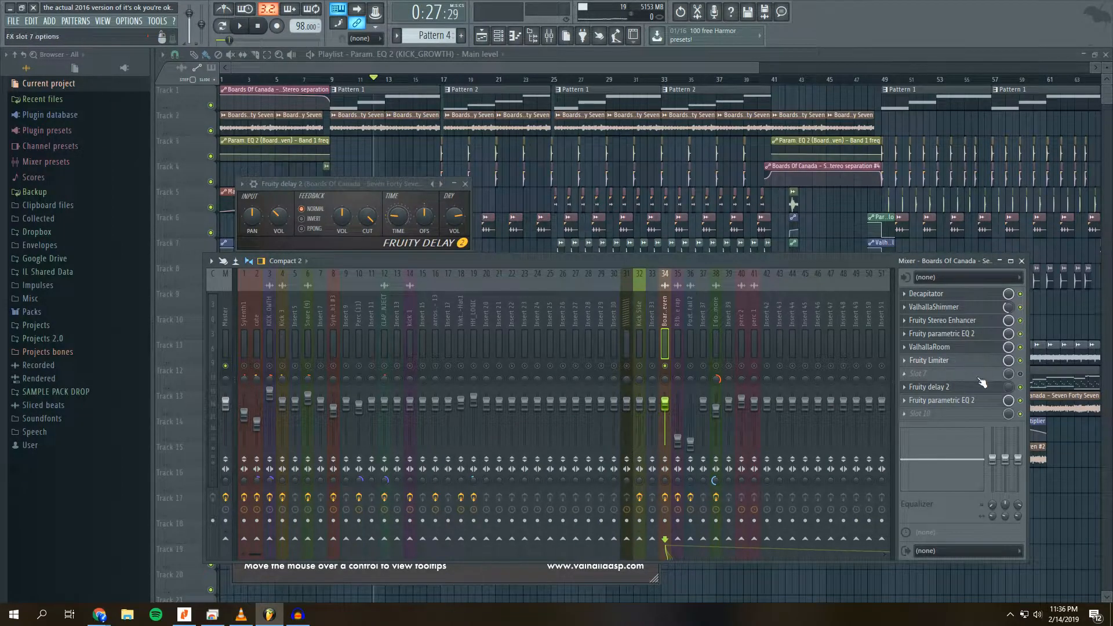
key(space)
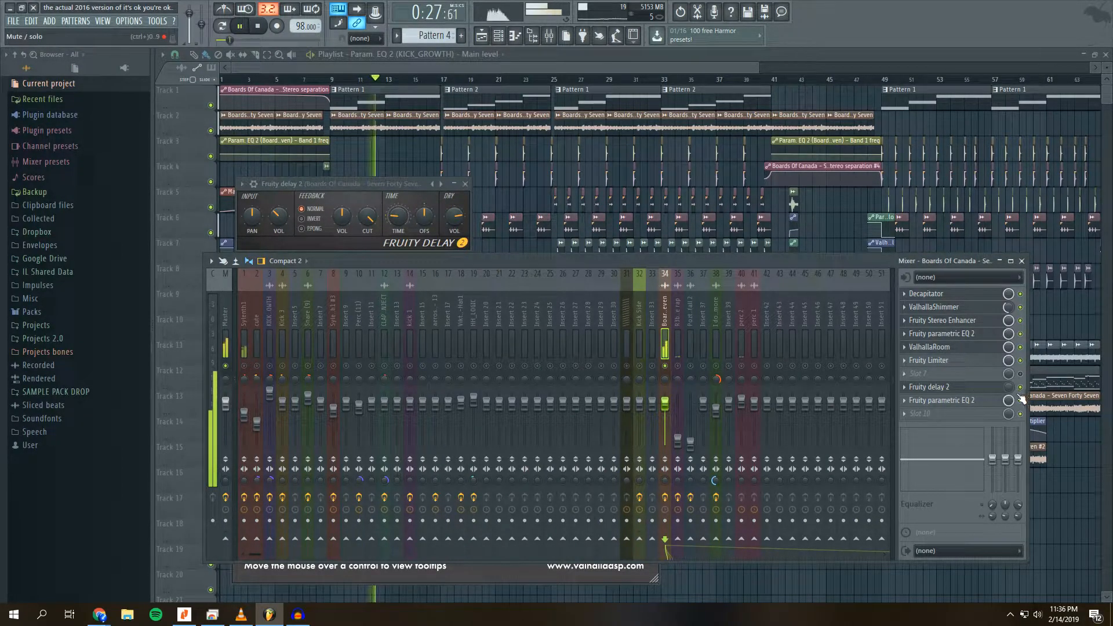
key(space)
- Inspect the Fruity parametric EQ 2 in effect slot 9 and compare the sample with that EQ bypassed and enabled
click(979, 403)
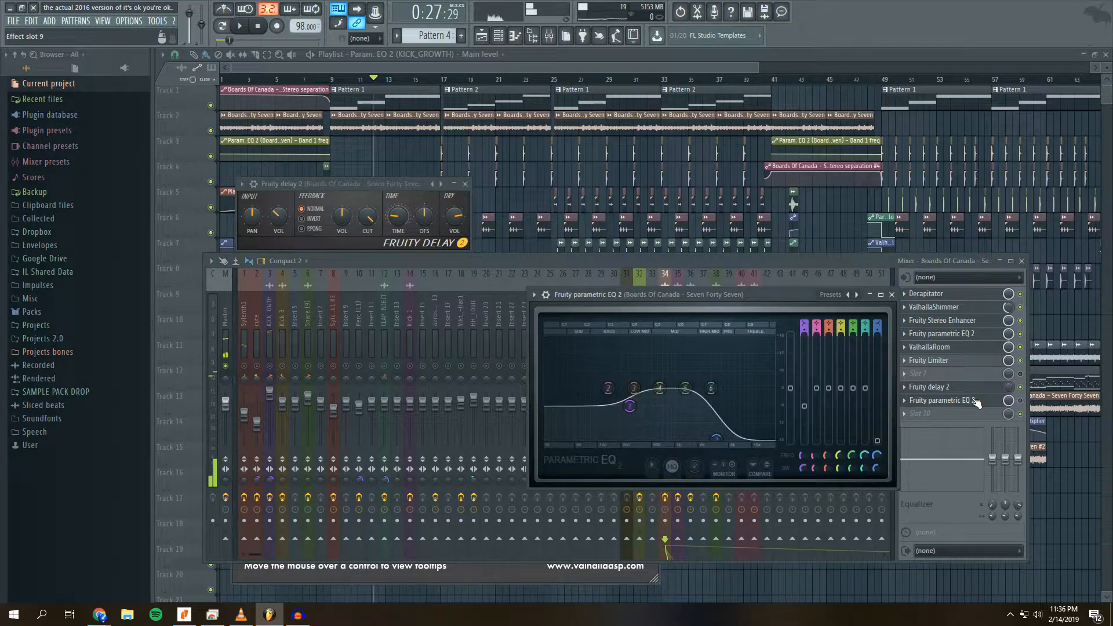
key(space)
key(space)
key(space)
click(1021, 402)
key(space)
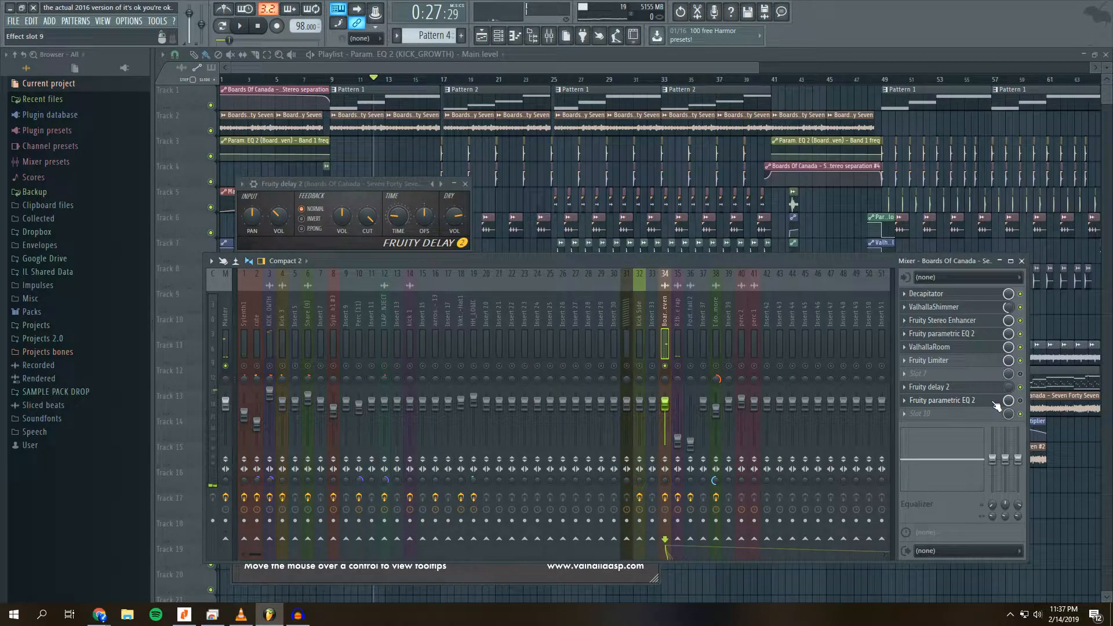
click(994, 402)
key(F12)
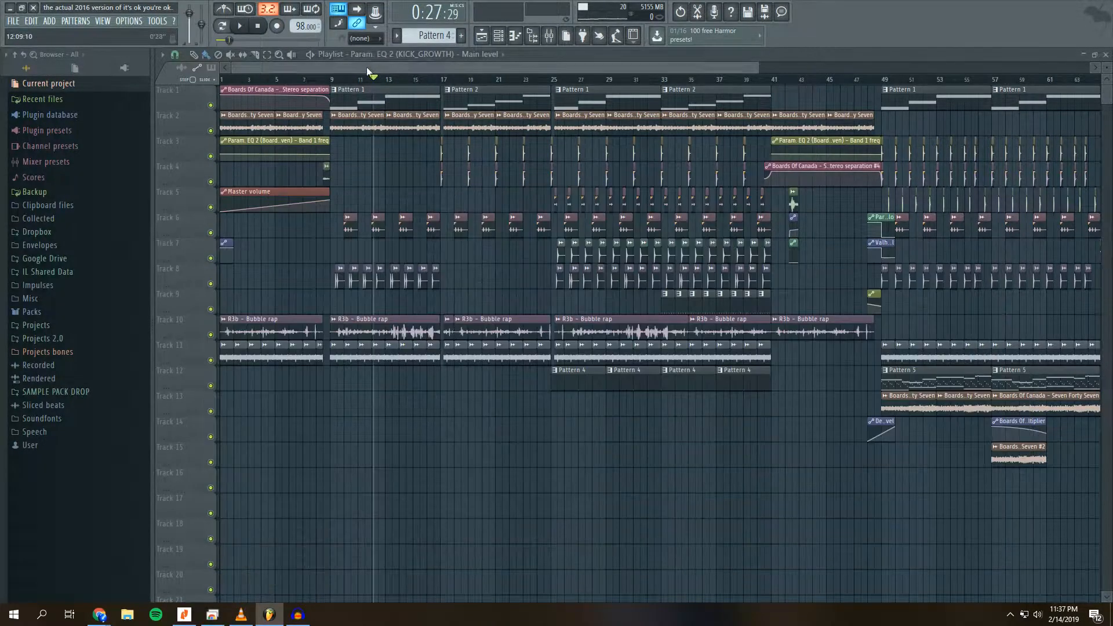
click(550, 39)
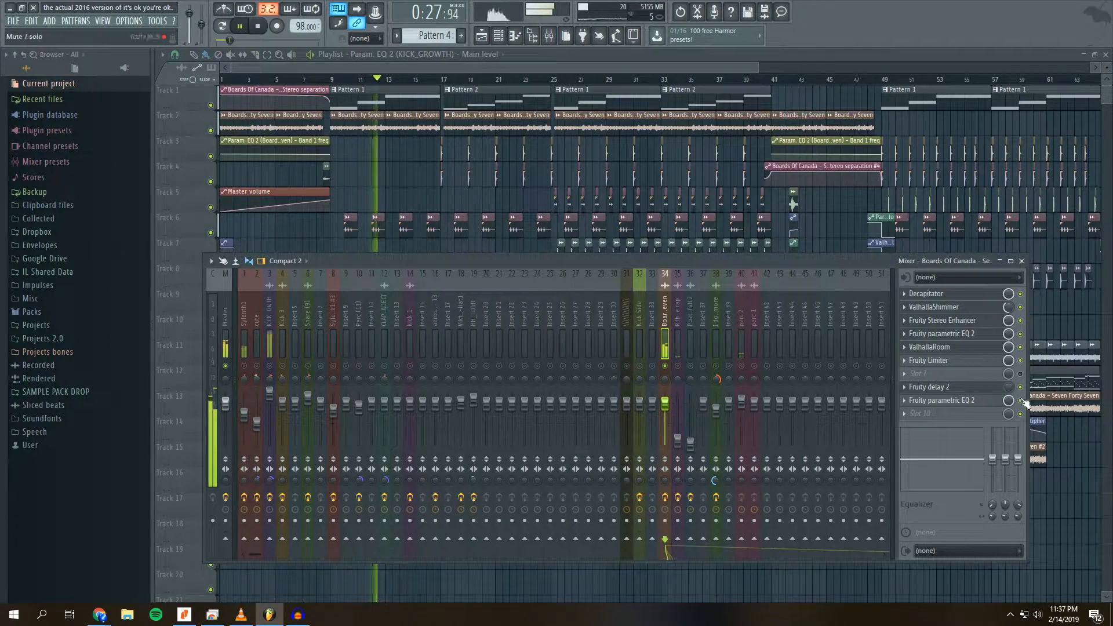
key(space)
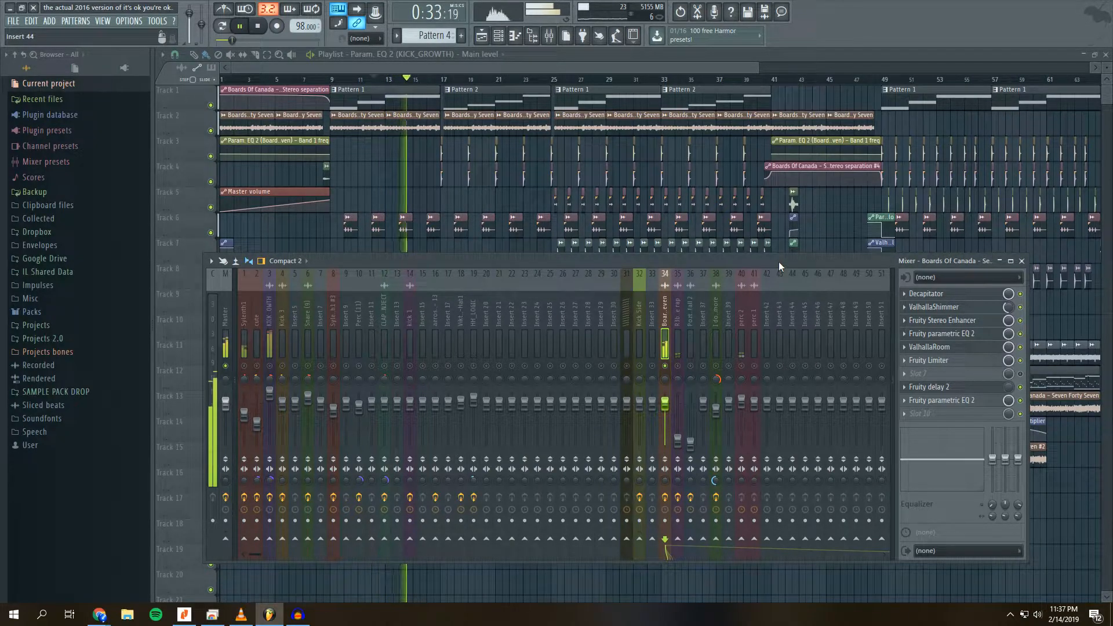
- Stop playback, move the playhead to bar 49, and audition the arrangement from there
key(space)
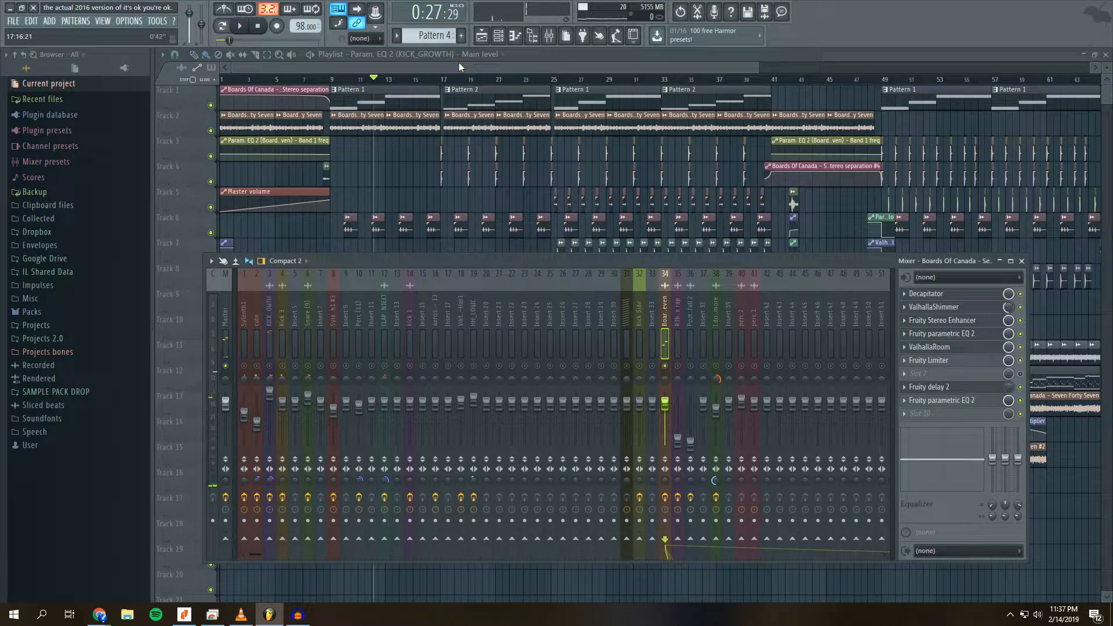
drag(459, 65, 656, 68)
click(549, 80)
scroll(550, 80, up, 4)
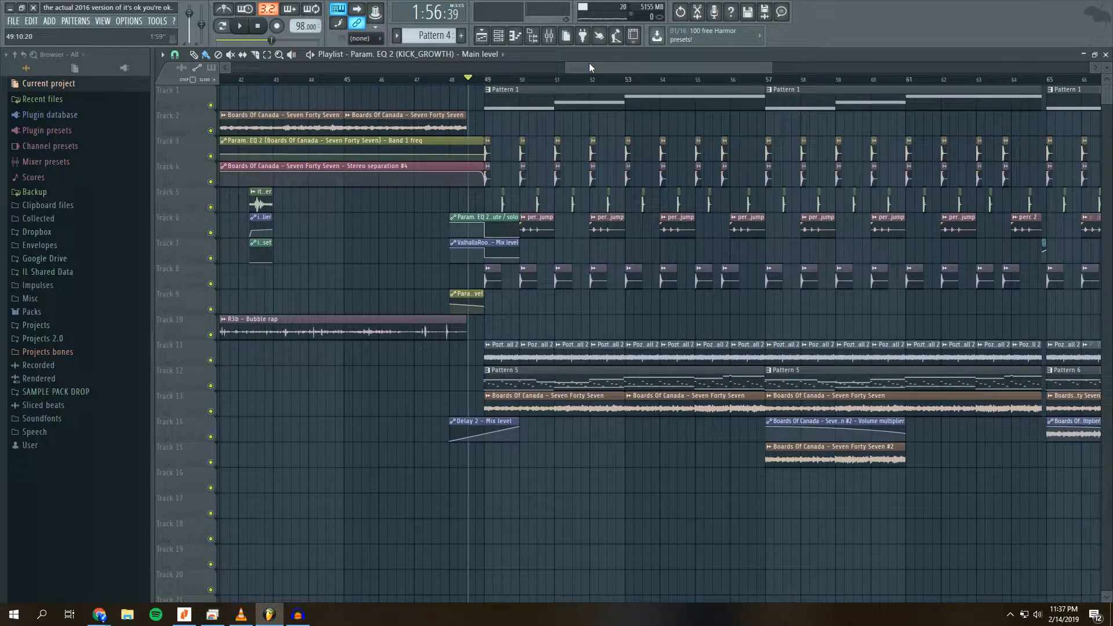
drag(588, 67, 593, 65)
click(476, 78)
drag(598, 66, 604, 66)
key(space)
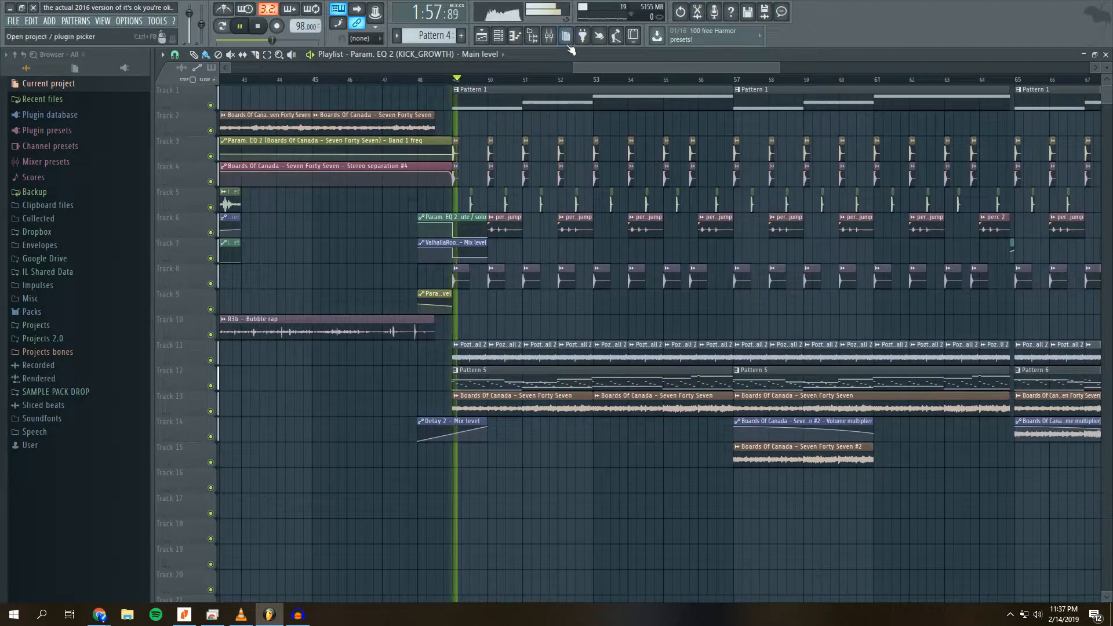
key(space)
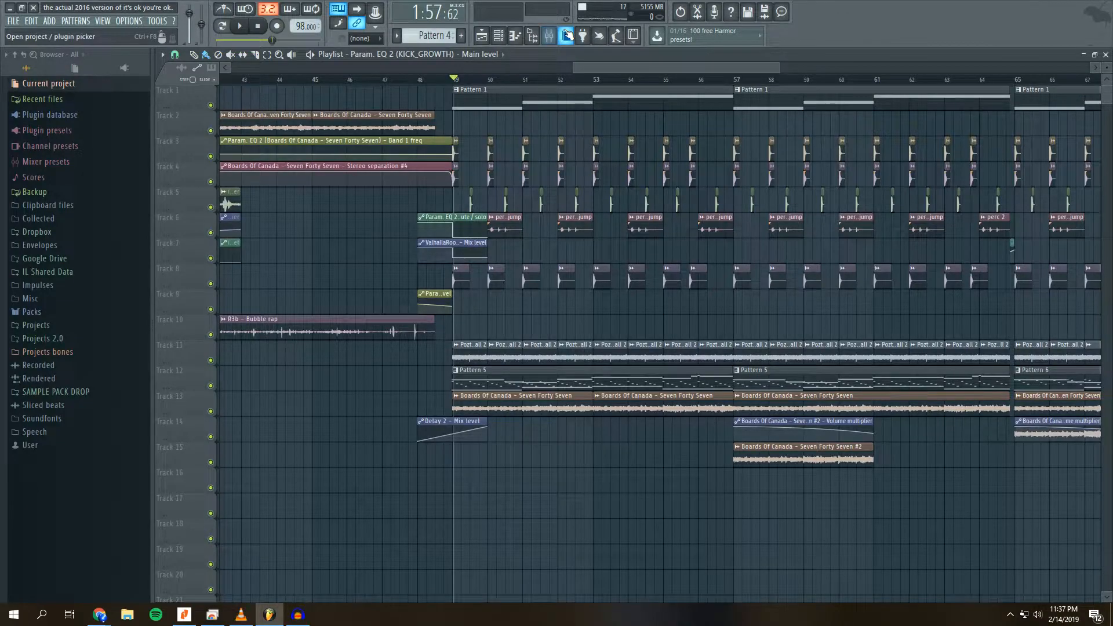
- Highlight the Boards Of Canada clips on Track 2 between bars 29 and 49, and clear the selection
scroll(600, 84, down, 5)
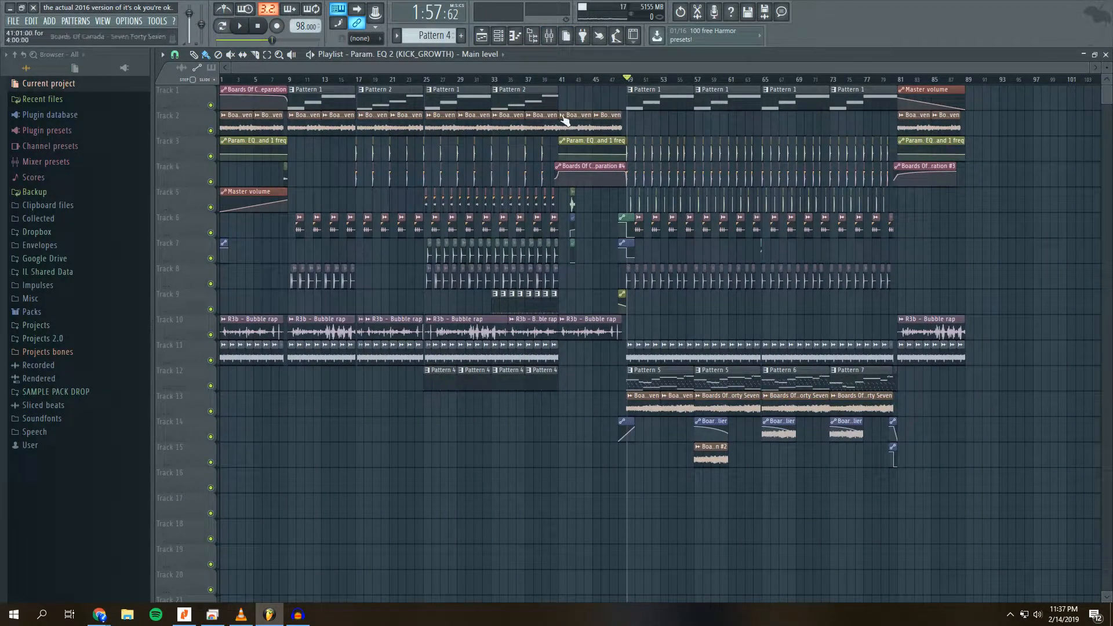
key(super)
right_click(689, 125)
drag(674, 128, 474, 122)
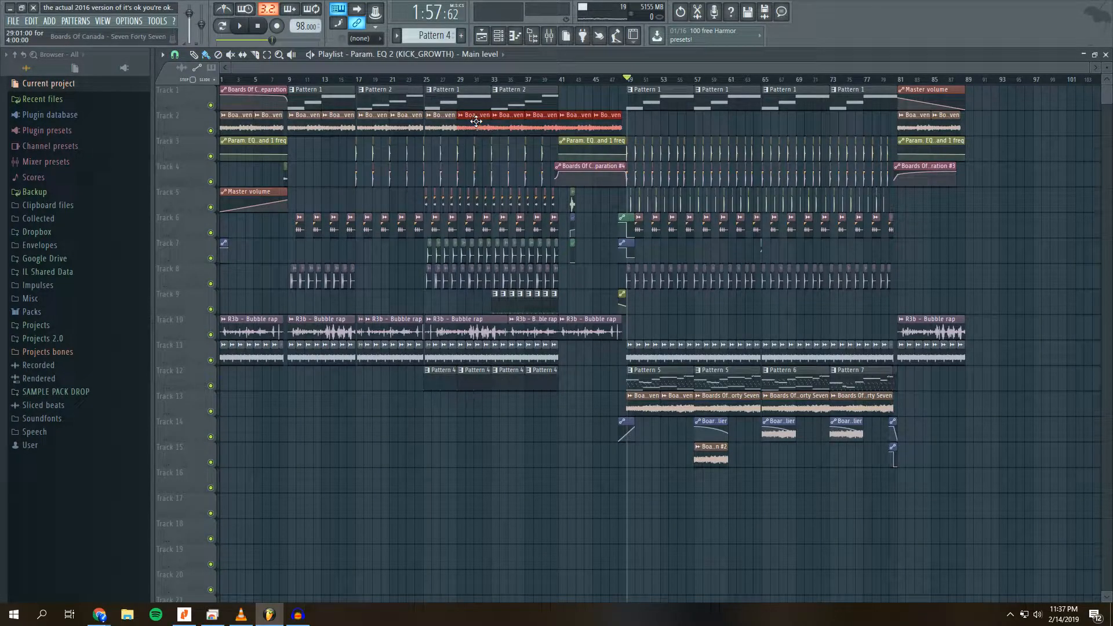
key(ctrl+b)
right_click(774, 129)
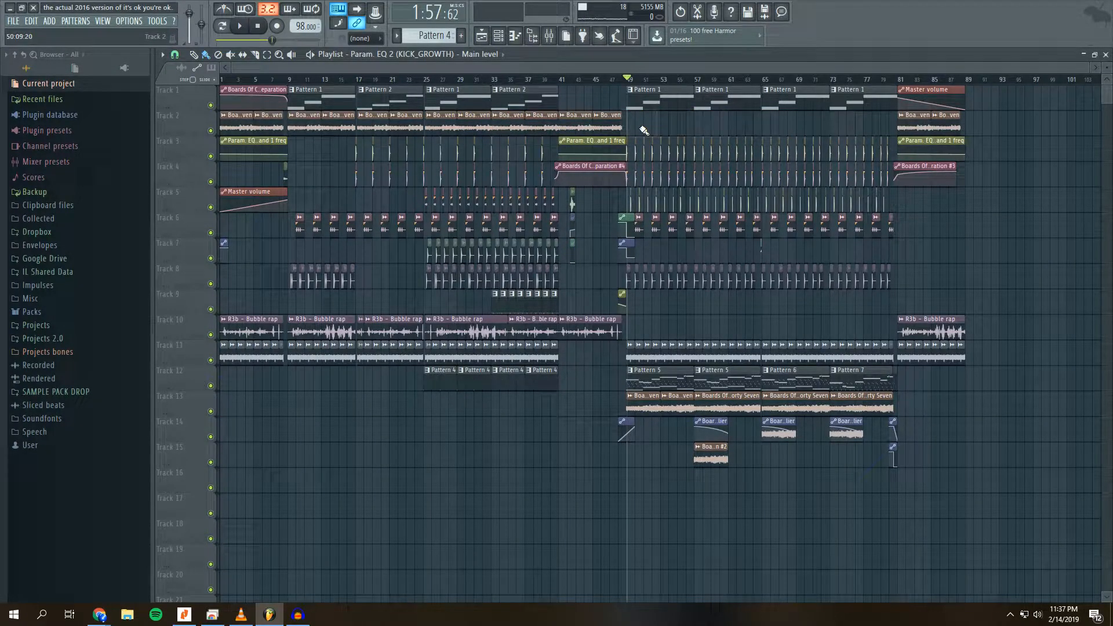
- Replay the section from bar 49 and check the Boards Of Canada track in the mixer during playback
ctrl+scroll(661, 403, up, 5)
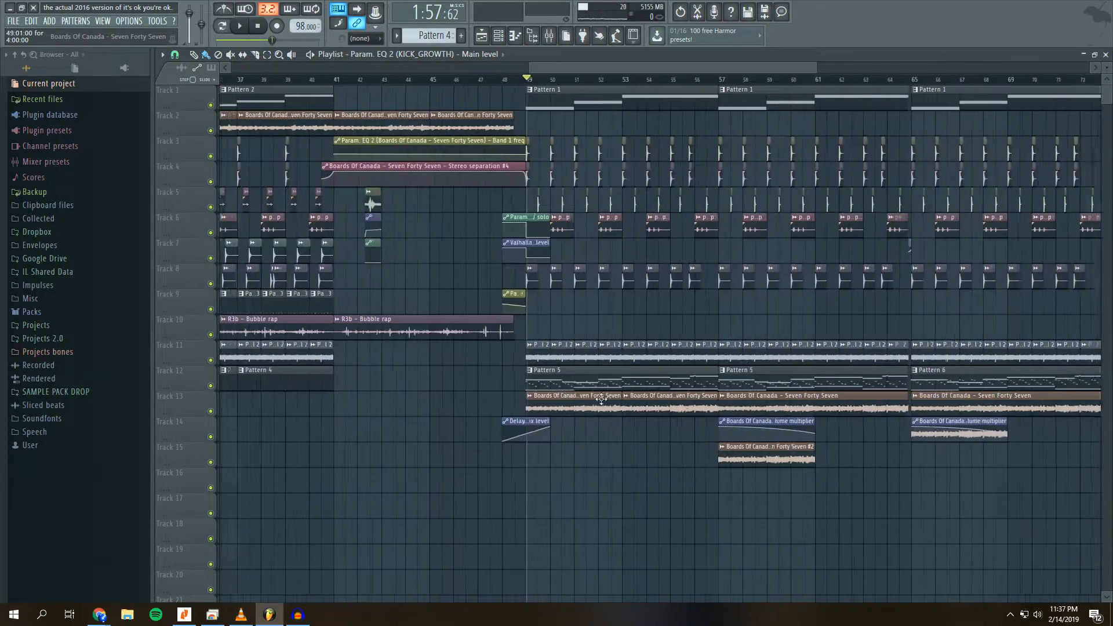
ctrl+scroll(560, 398, down, 2)
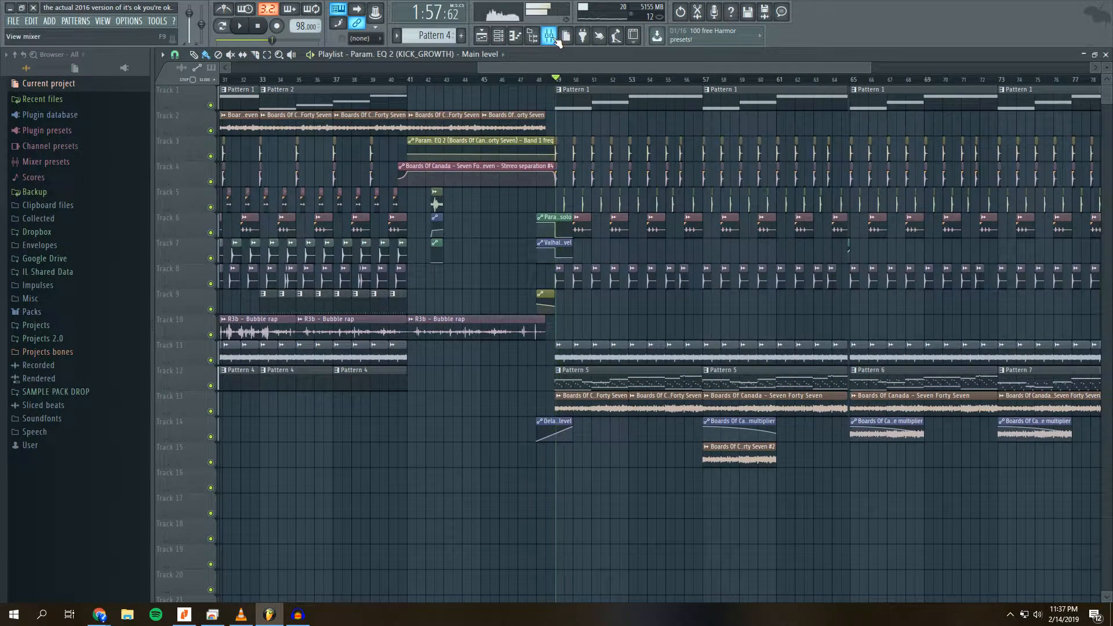
key(space)
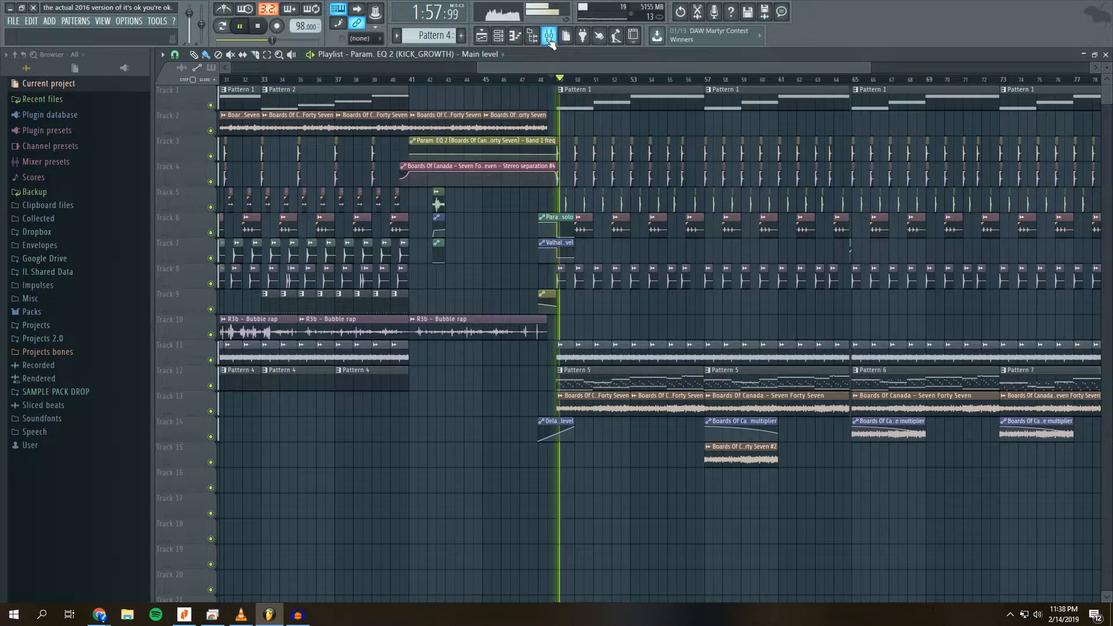
click(548, 41)
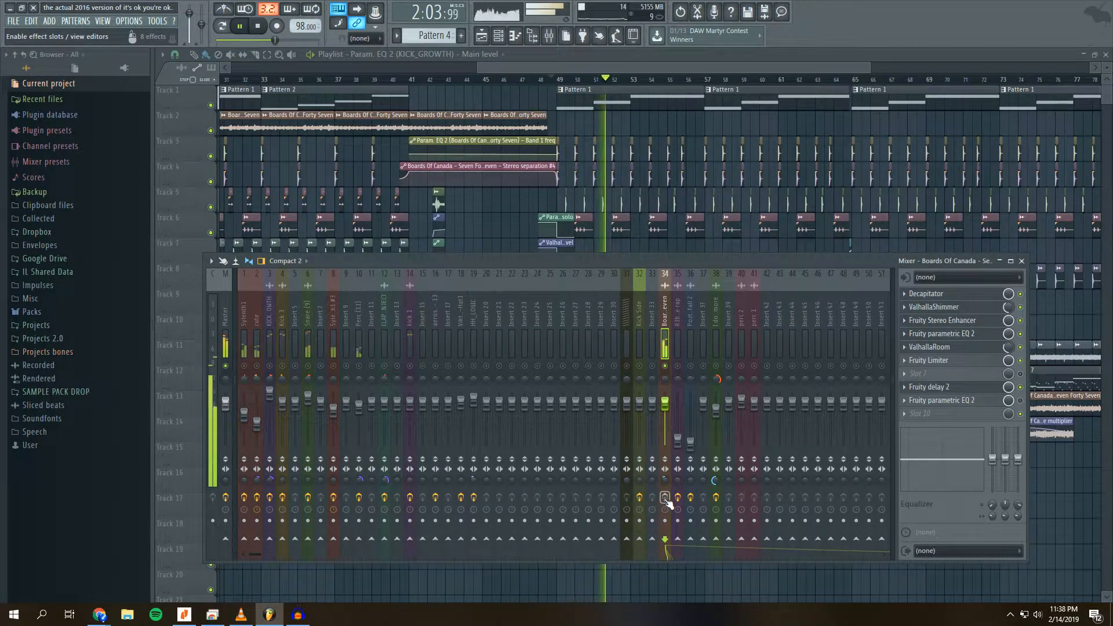
key(space)
- Unmute the Sylenth1 mixer track and play the arrangement from just before bar 9
drag(541, 65, 327, 70)
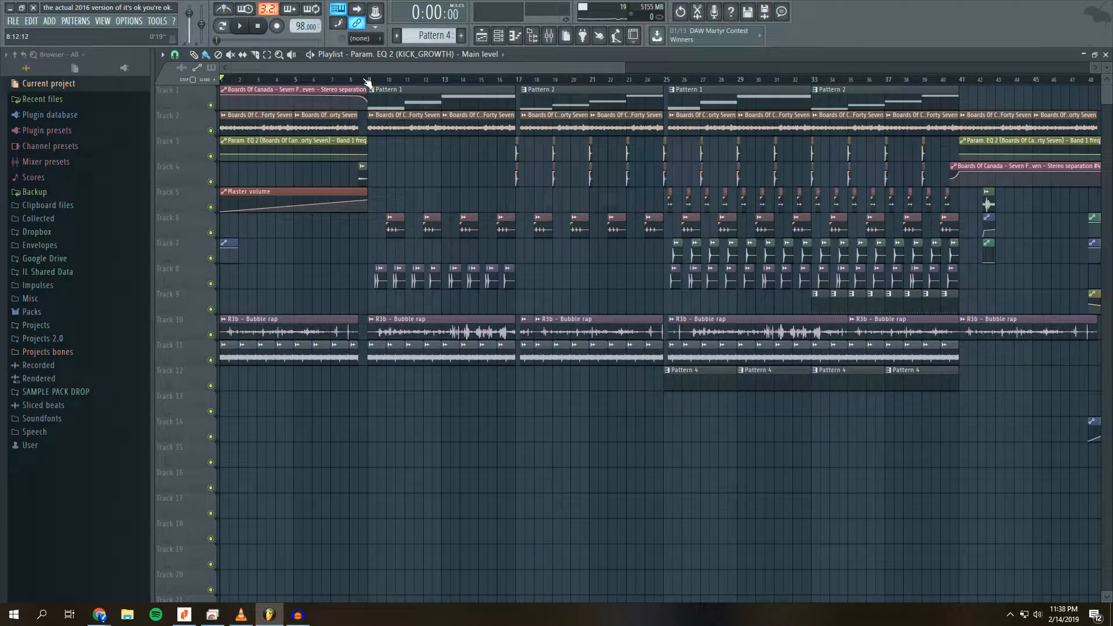
click(549, 37)
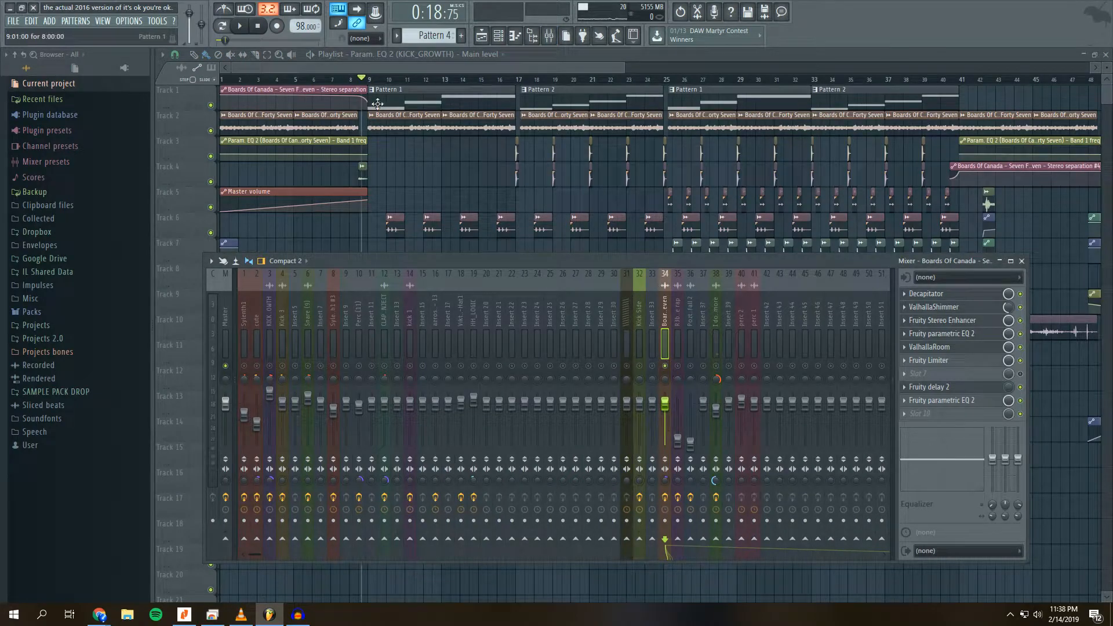
key(space)
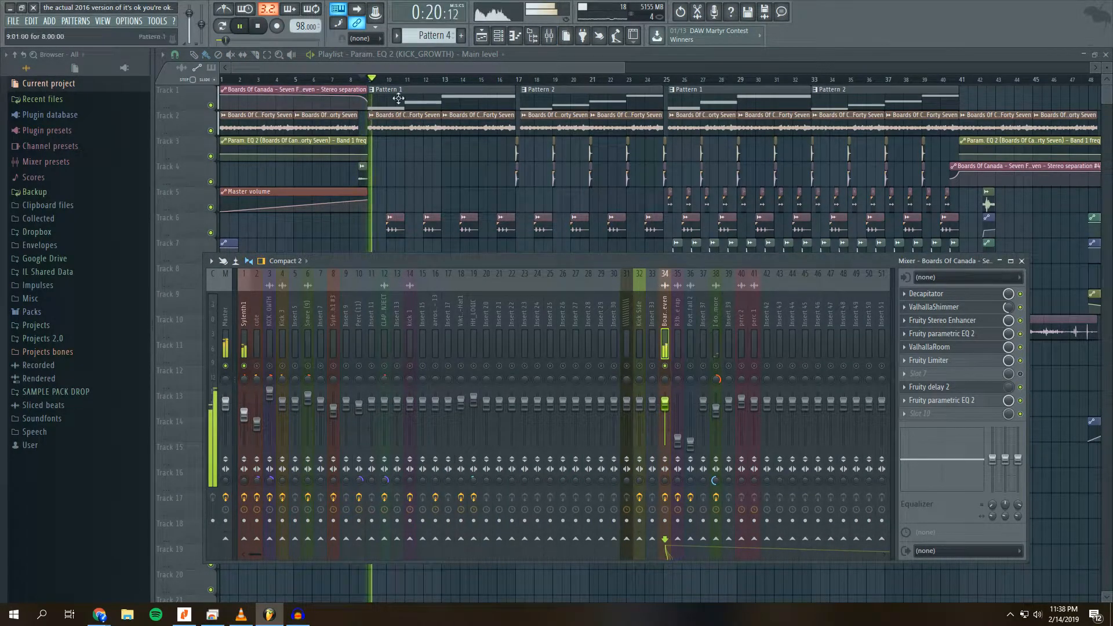
click(386, 64)
- Inspect the Fruity parametric EQ 2 on the Sylenth1 mixer track and compare the sound with it bypassed and enabled
key(F9)
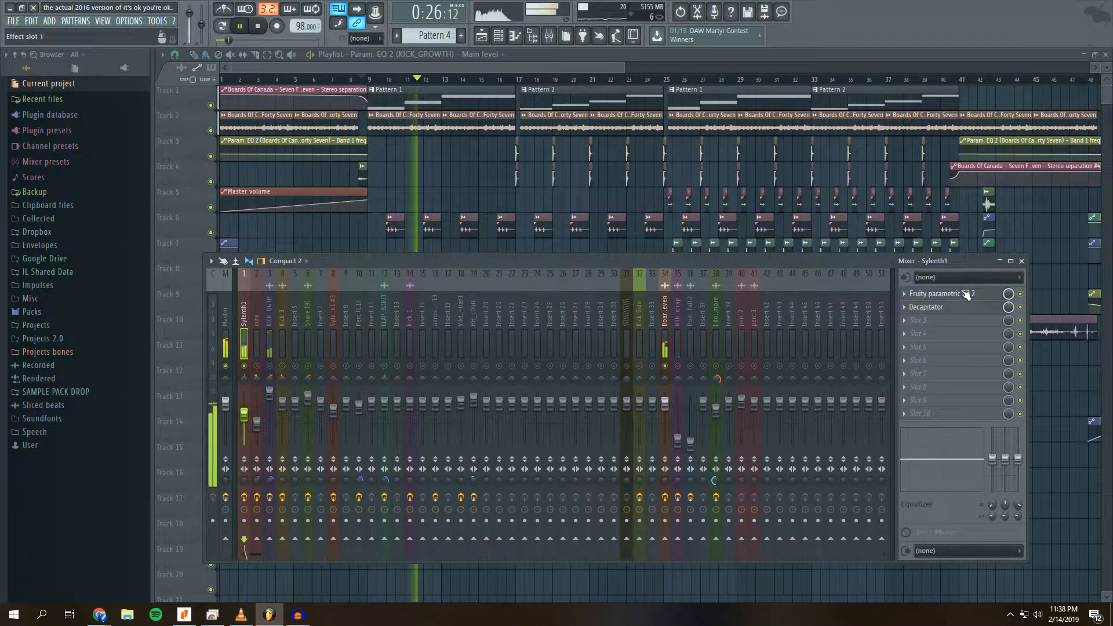
click(965, 294)
click(1020, 293)
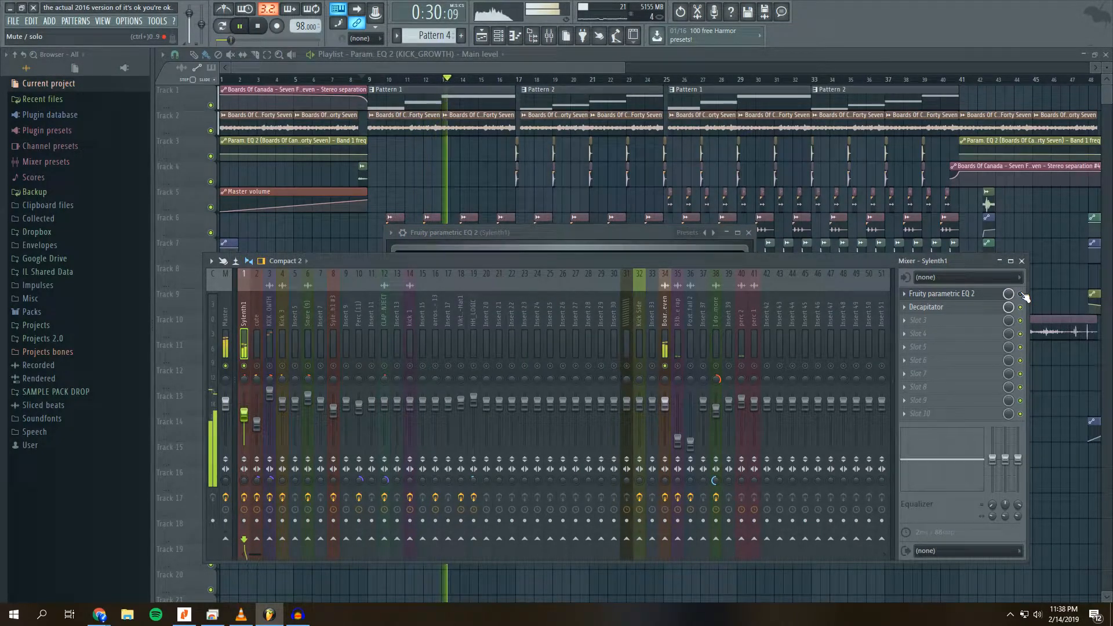
click(1021, 294)
- Open the Sylenth1 instrument on mixer track 1 from the channel rack and stop playback
click(499, 36)
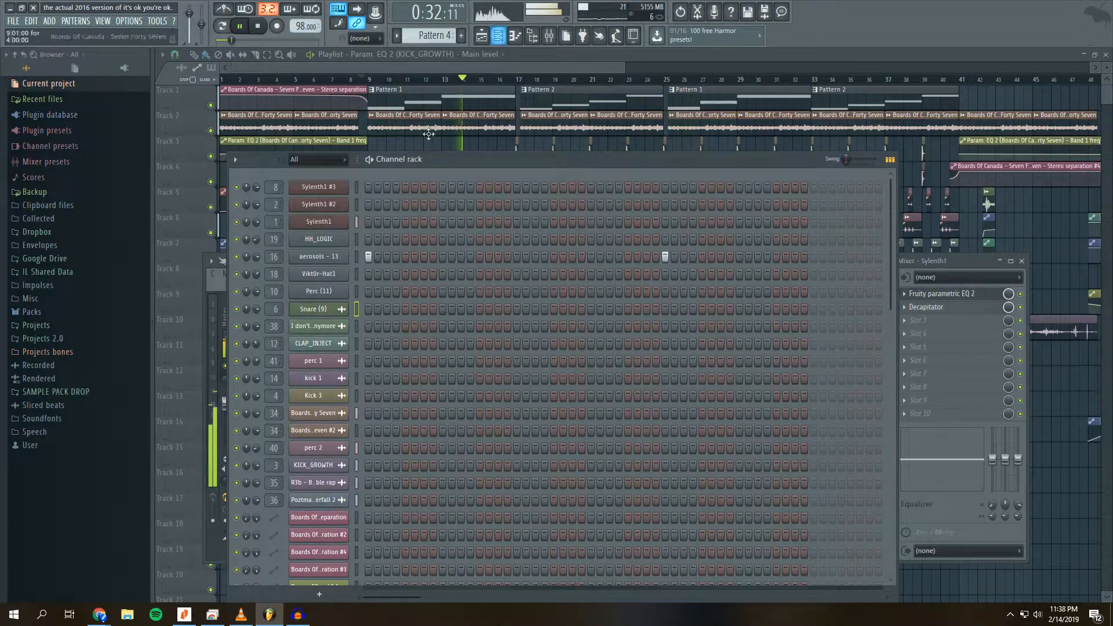
click(320, 221)
drag(458, 212, 453, 132)
key(space)
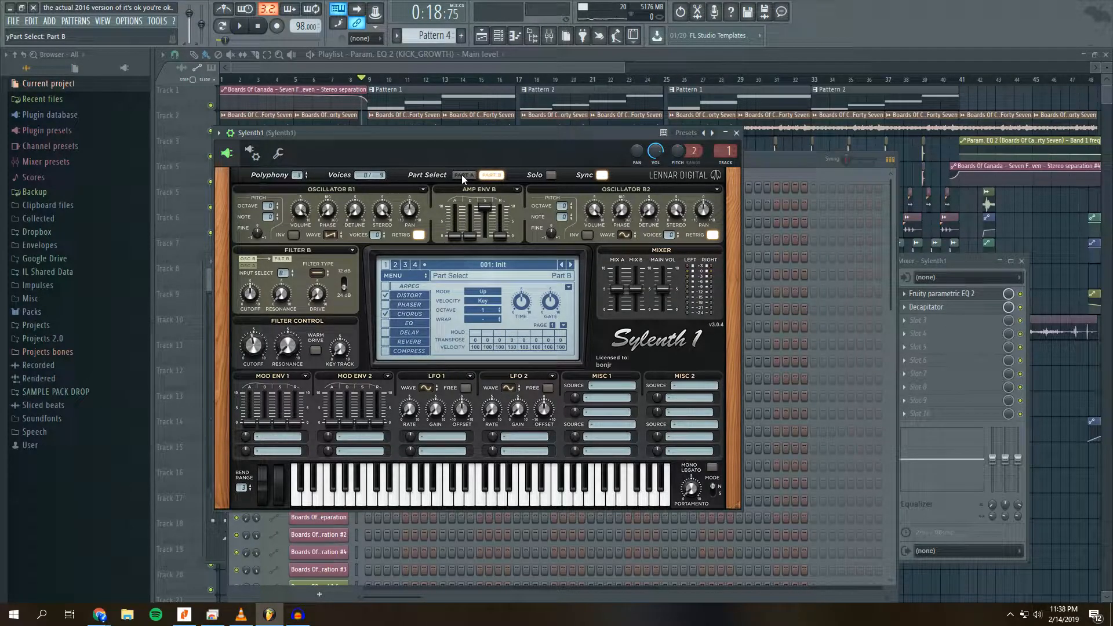
- Inspect Sylenth1's Part A settings together with its Distortion and Chorus effects
drag(461, 131, 489, 198)
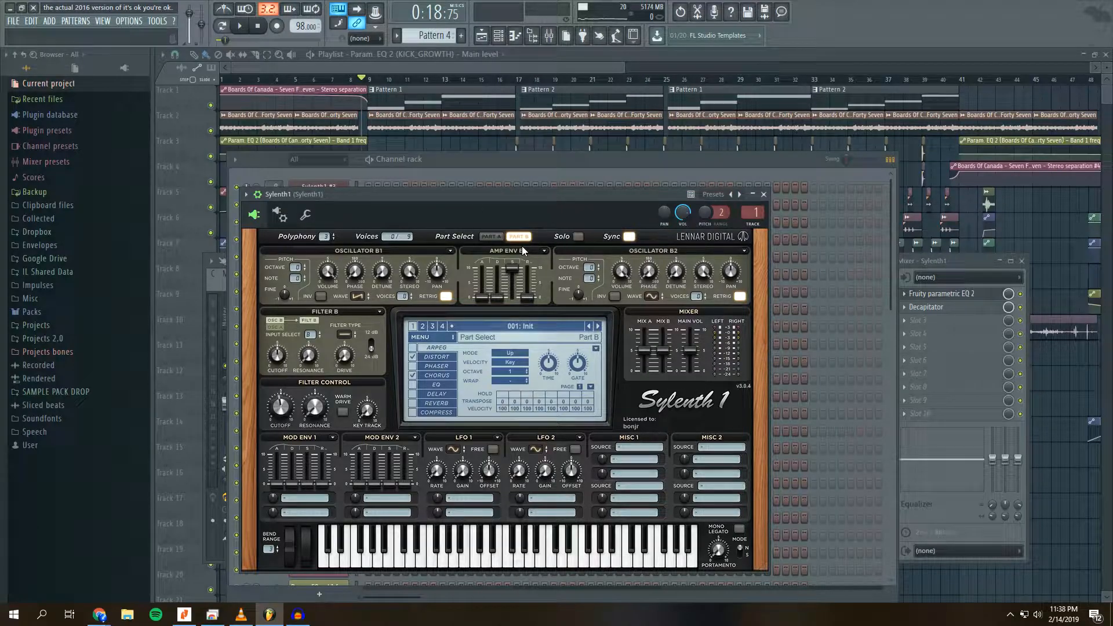
click(490, 236)
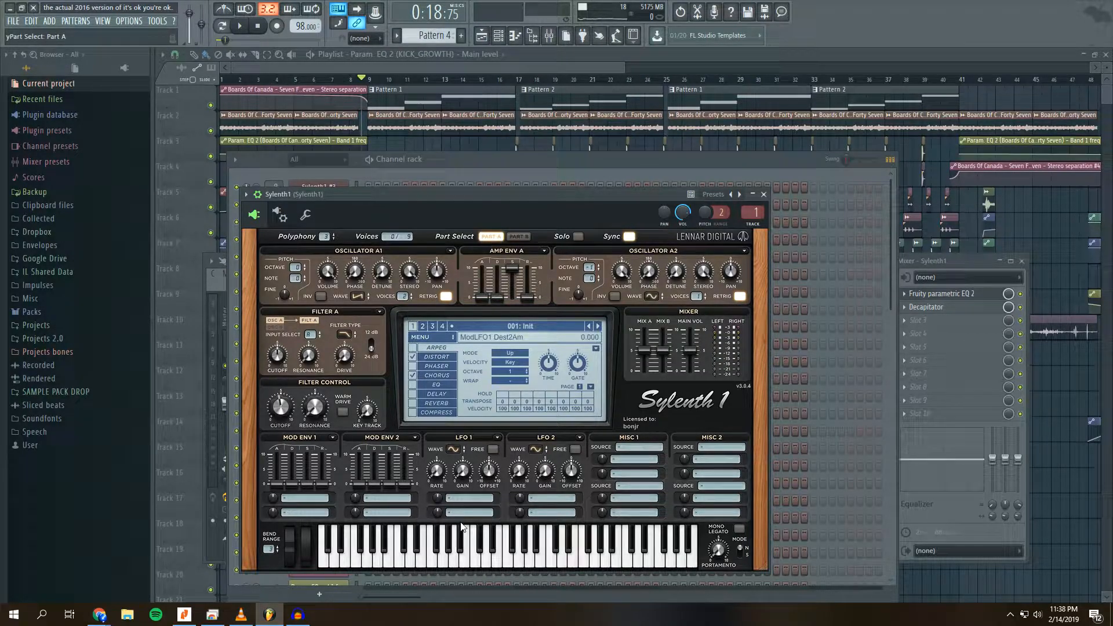
click(430, 358)
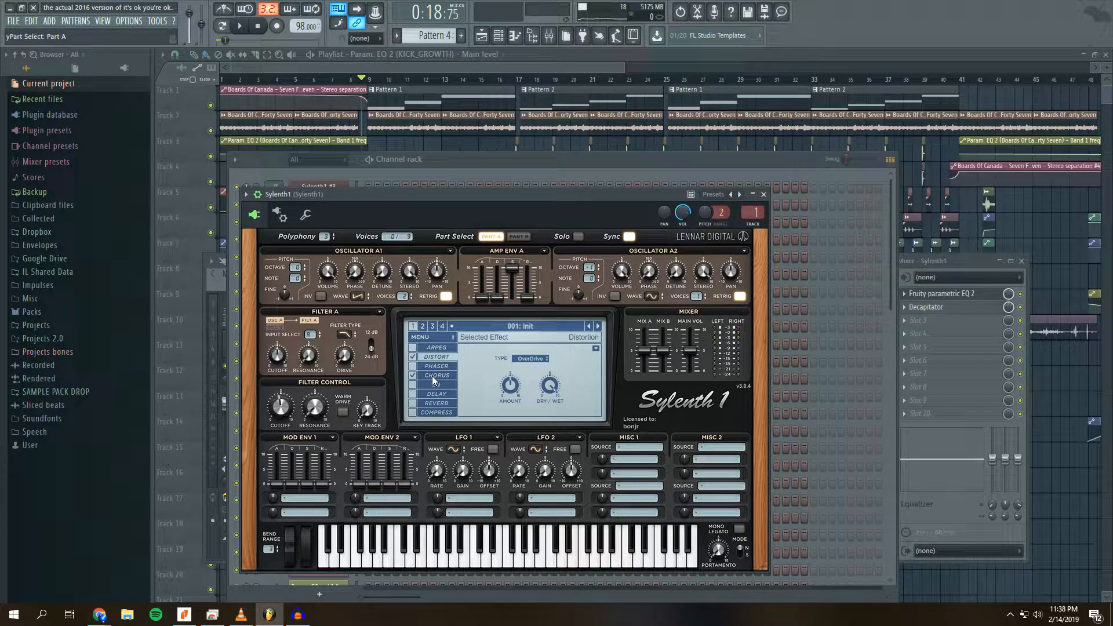
click(431, 376)
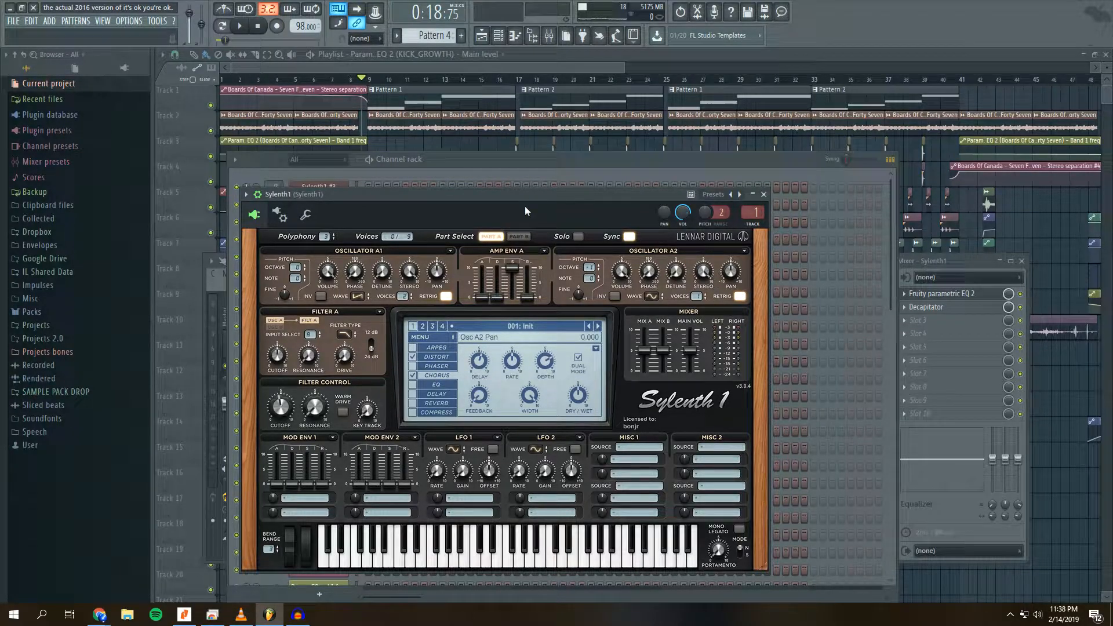
click(491, 237)
- Audition the Sylenth1 part with the sample from just before bar 9 and check the mixer levels
drag(502, 194, 497, 156)
key(space)
click(422, 67)
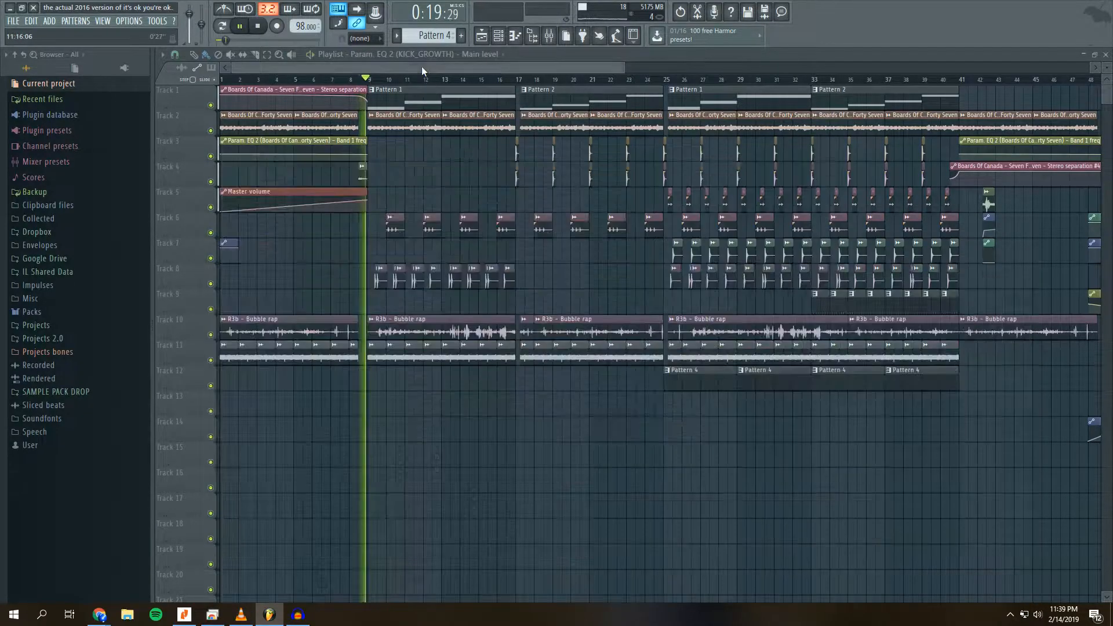
click(549, 35)
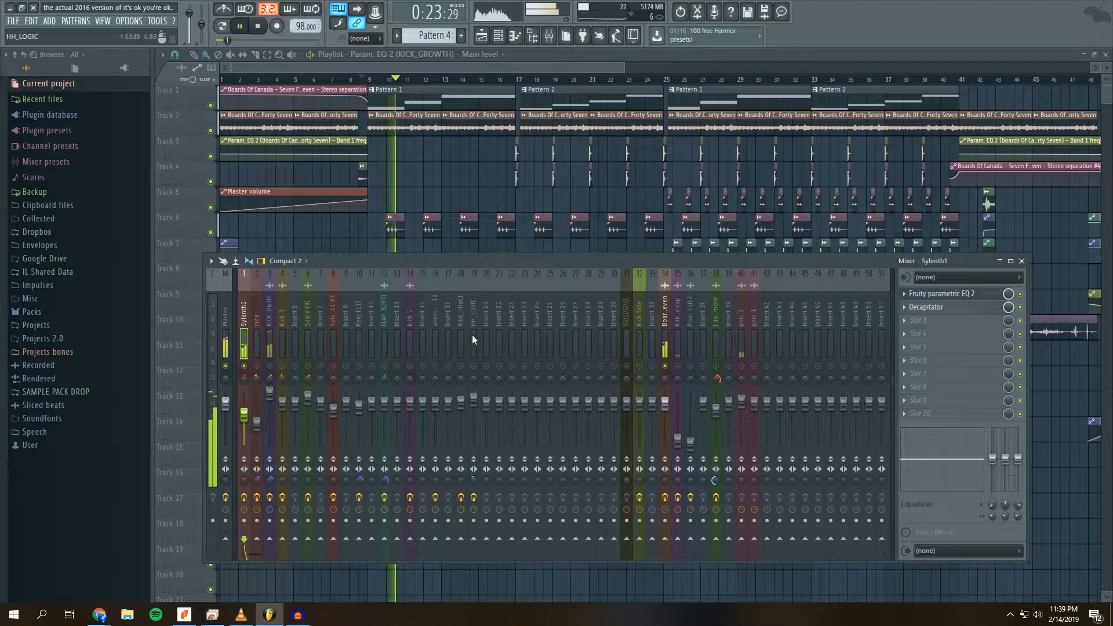
click(419, 69)
- Enable the KICK_GROWTH and Kick Side mixer tracks and replay the section from just before bar 9
scroll(392, 80, up, 4)
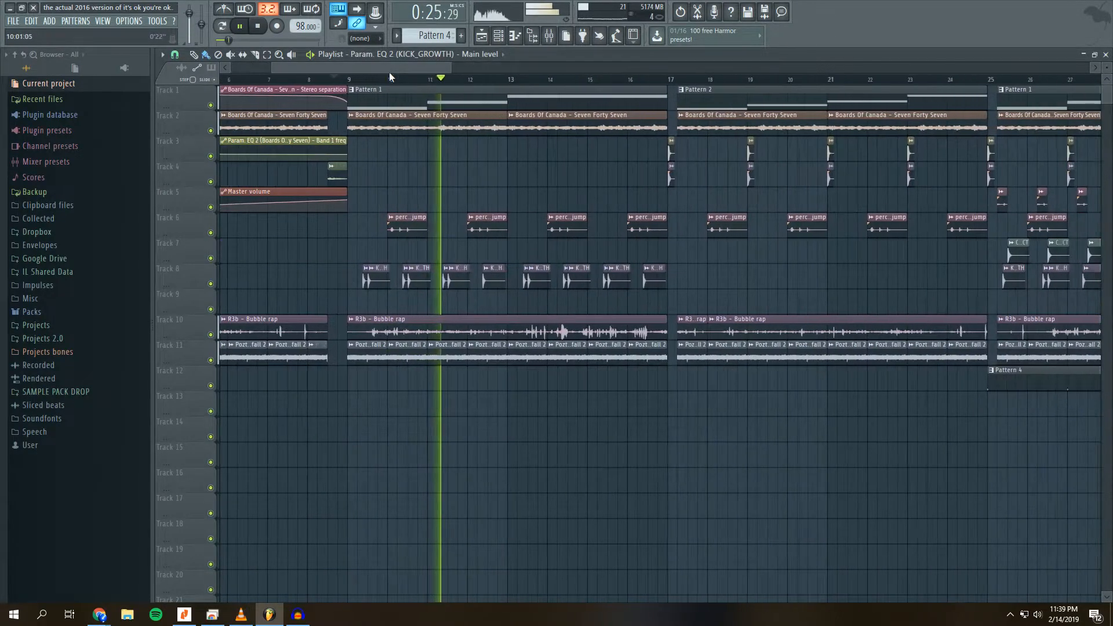
scroll(473, 83, left, 3)
mouse_move(386, 65)
mouse_down()
mouse_move(426, 62)
mouse_move(398, 65)
mouse_up()
key(space)
key(space)
click(550, 36)
key(space)
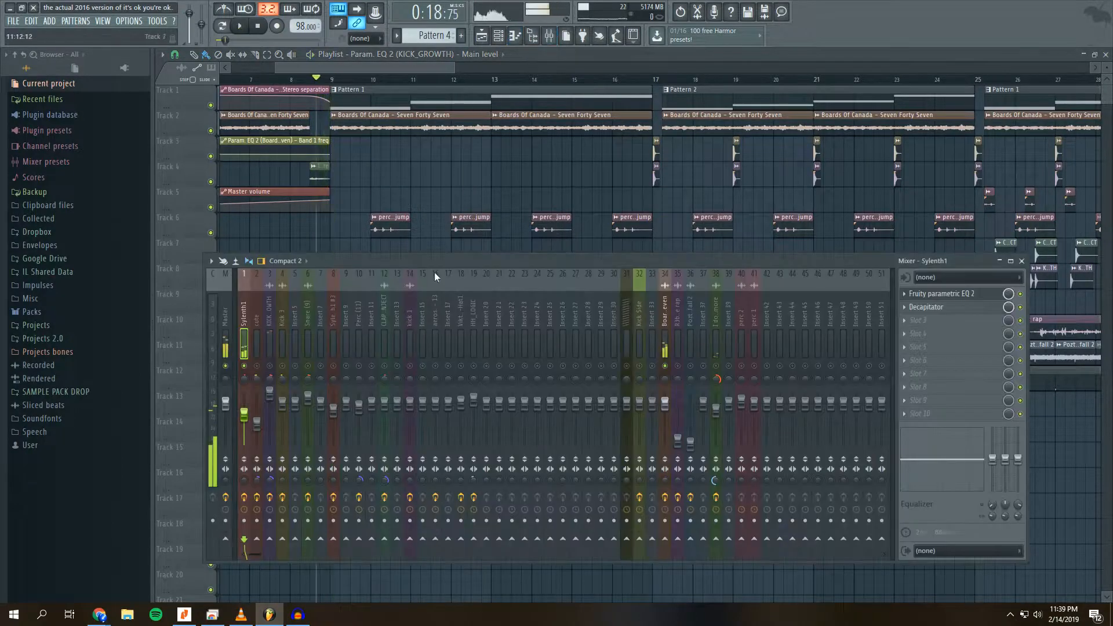
key(space)
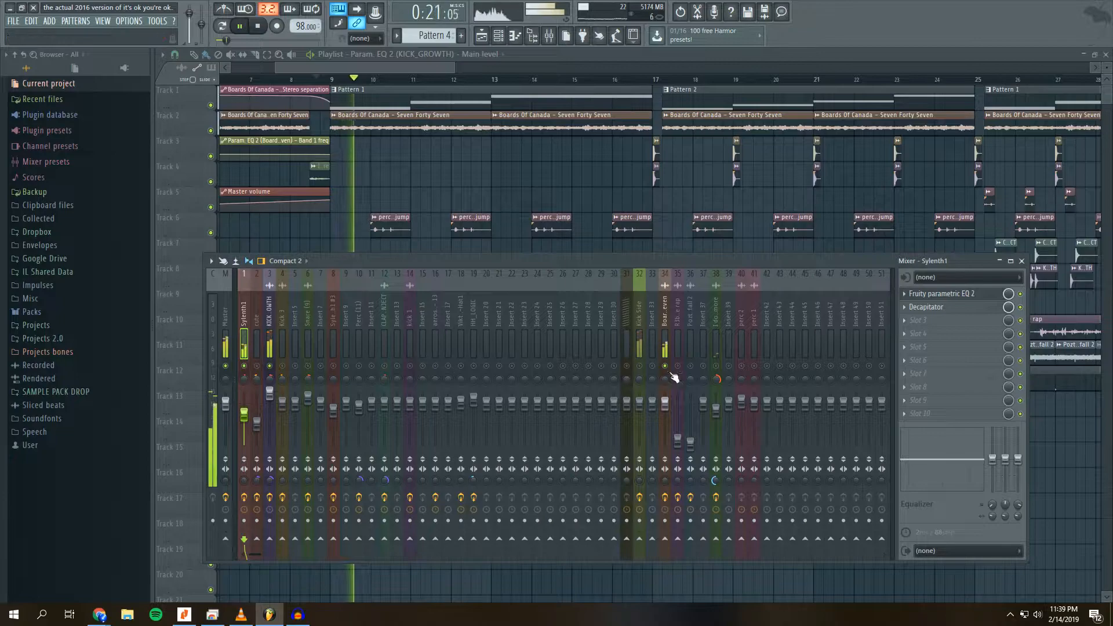
- Inspect the effect chains of the KICK_GROWTH and Kick Side mixer tracks during playback, and stop the song
click(268, 307)
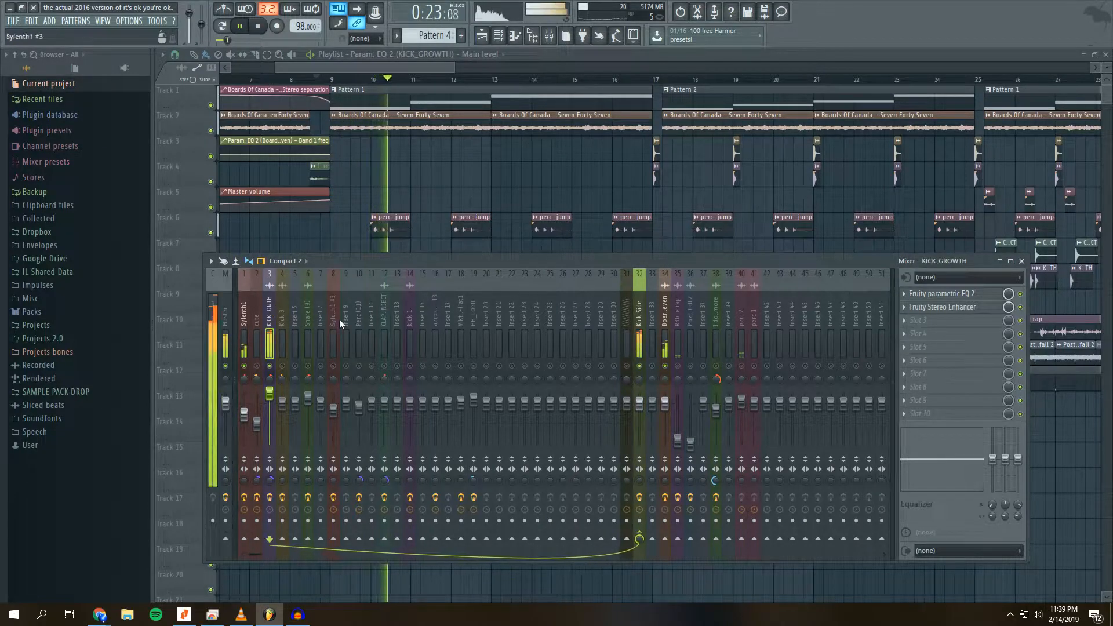
click(637, 323)
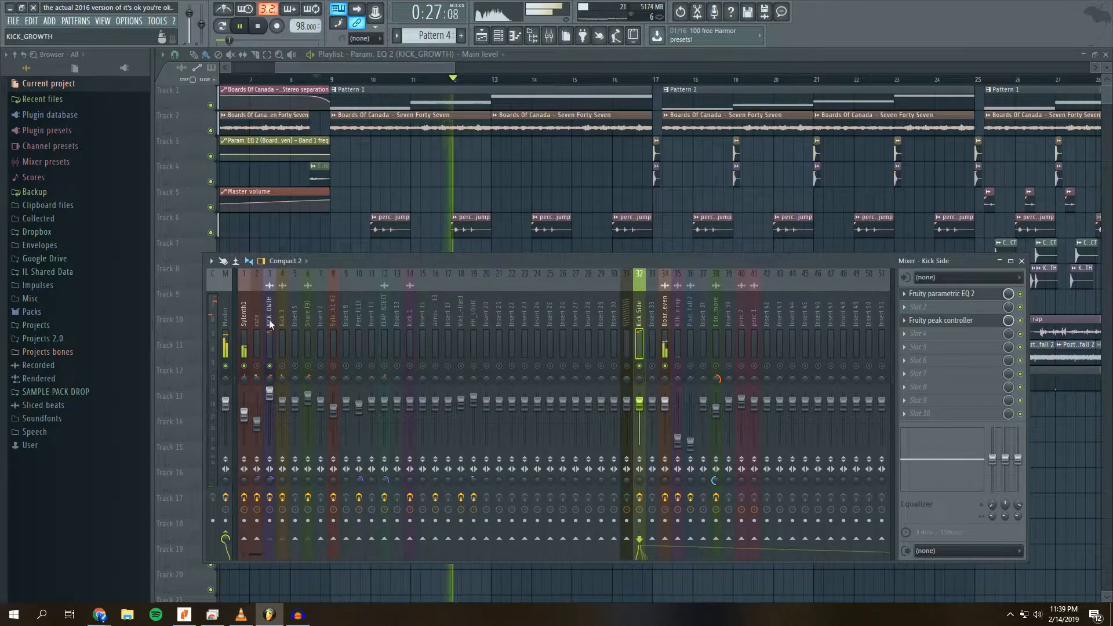
key(F9)
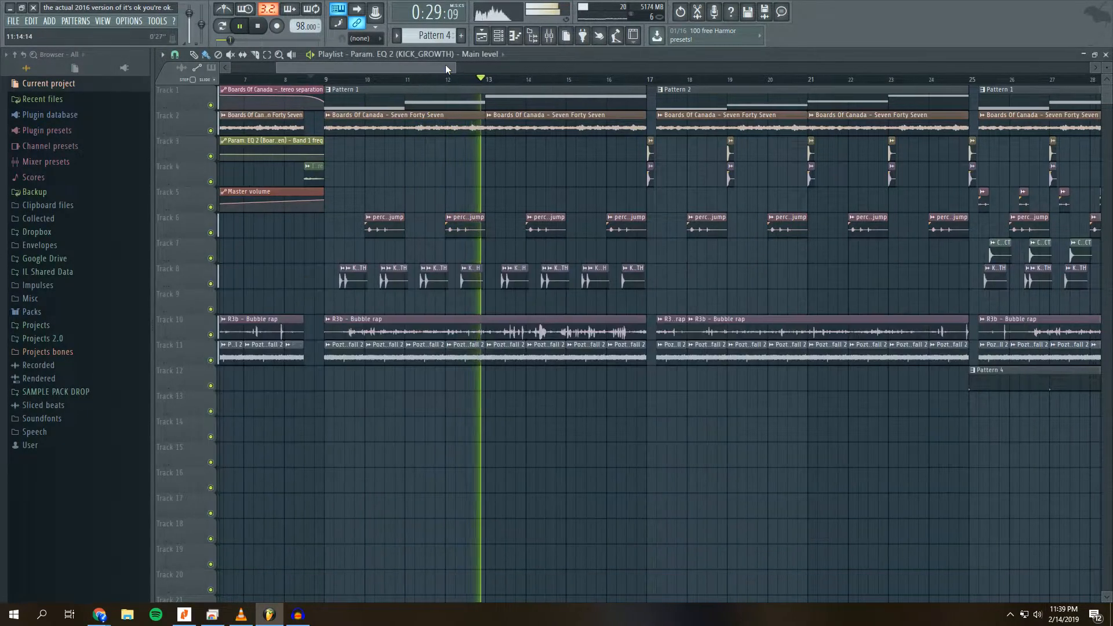
key(space)
- Show the KICK_GROWTH track's effect chain in the mixer and audition the kick with the other enabled tracks
click(558, 36)
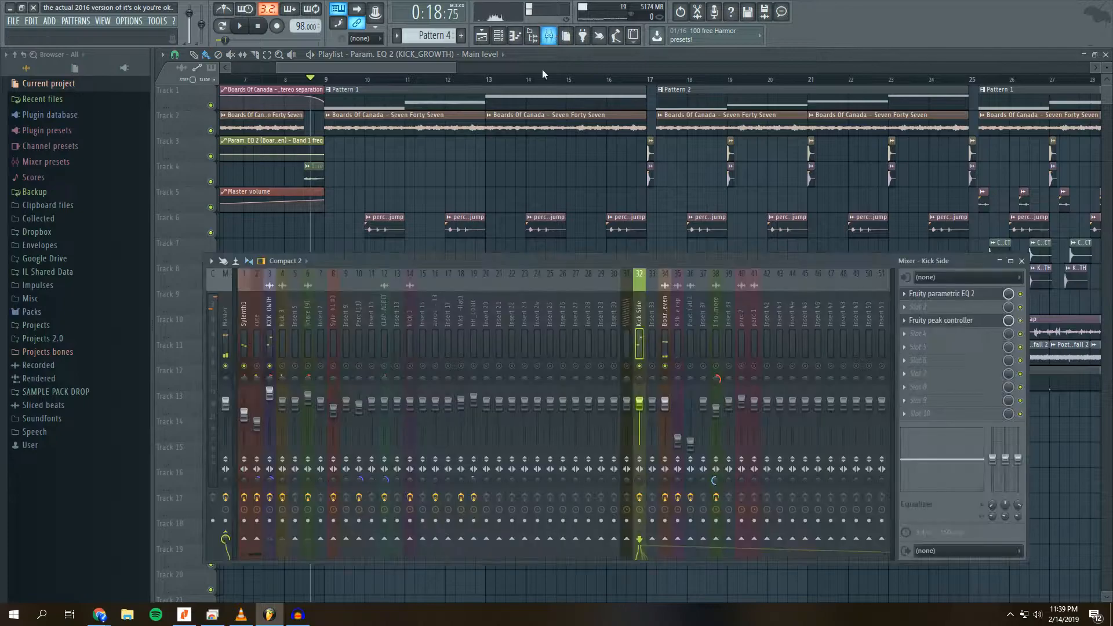
click(275, 314)
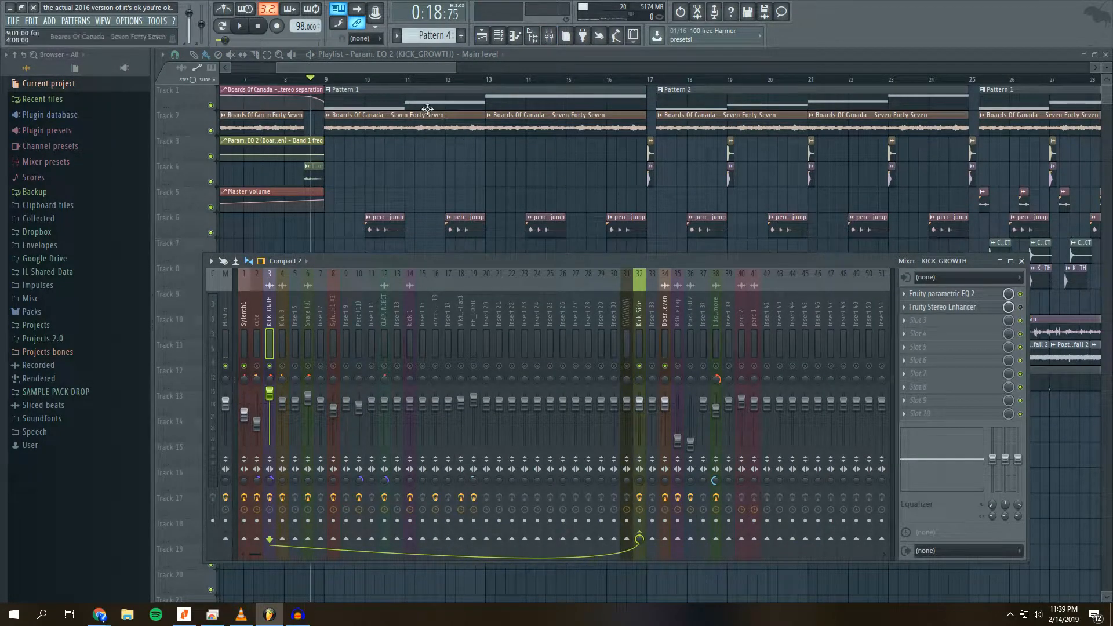
key(F9)
key(space)
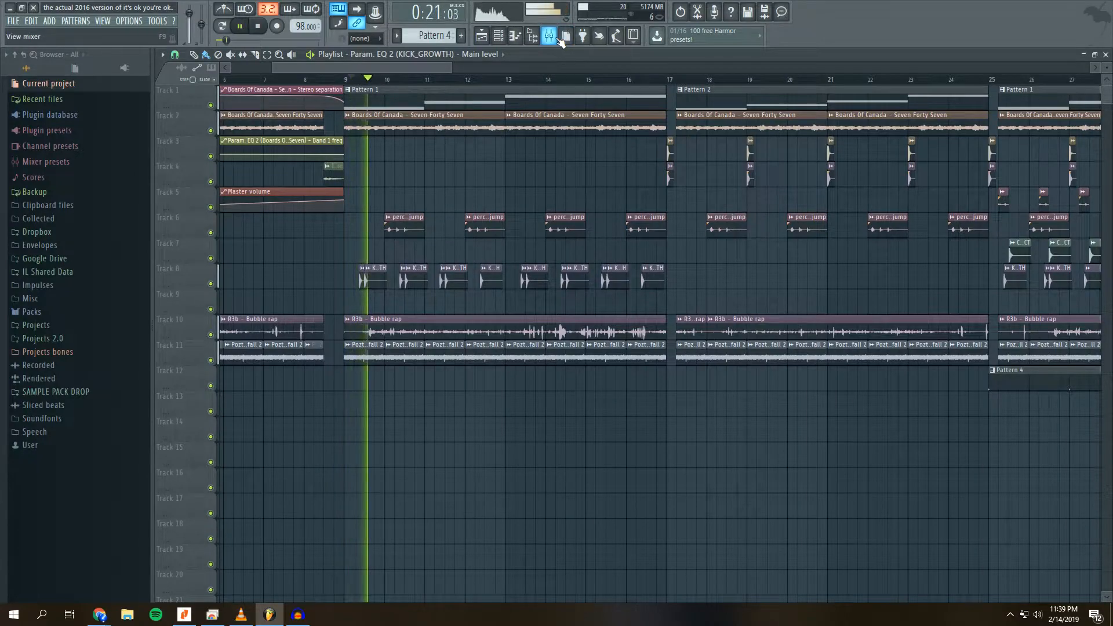
click(558, 36)
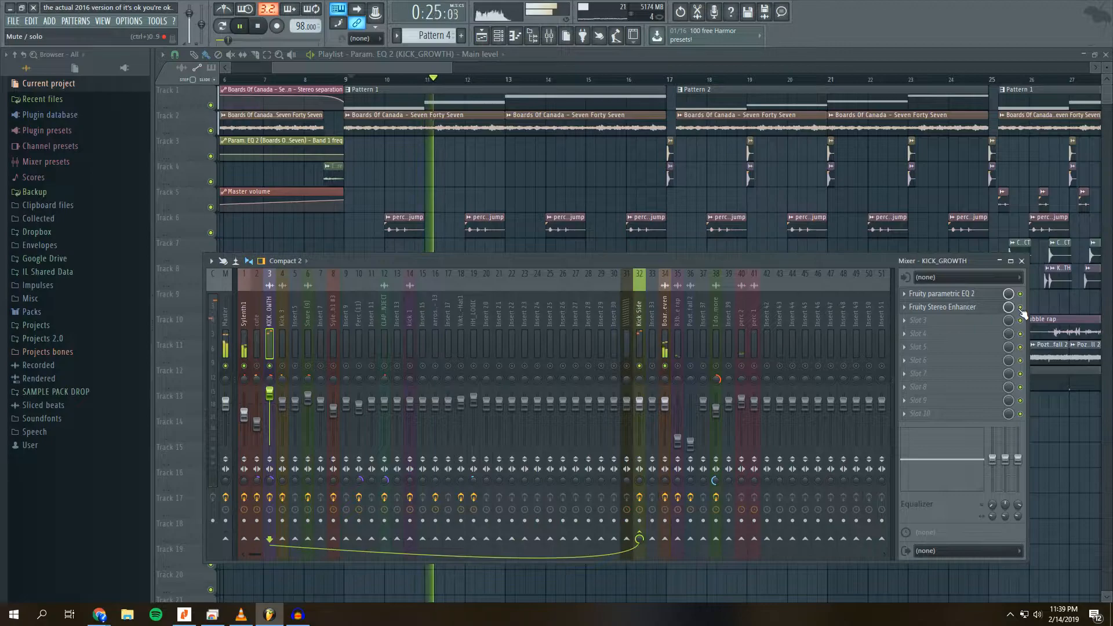
key(space)
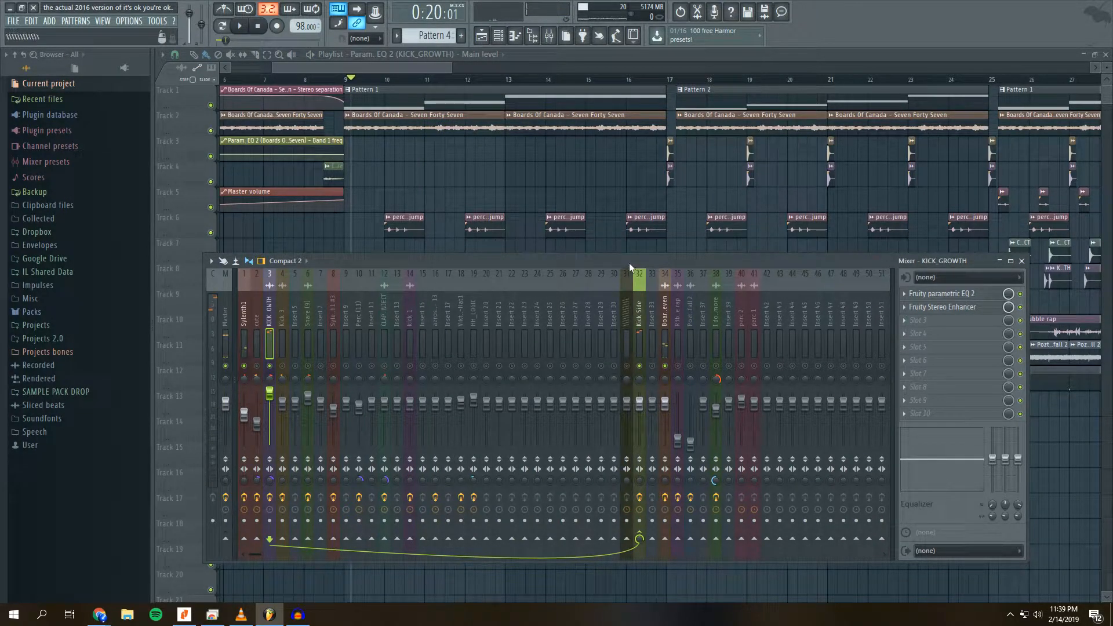
- Play the song from just past bar 9 and enable the perc 2 mixer track
key(space)
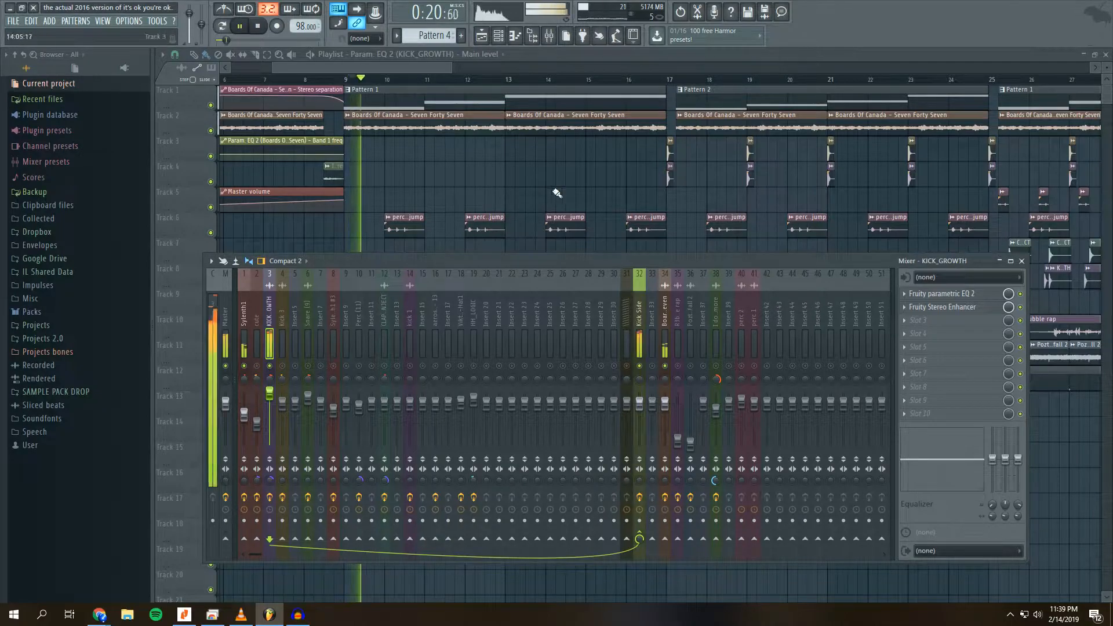
drag(428, 69, 424, 69)
key(space)
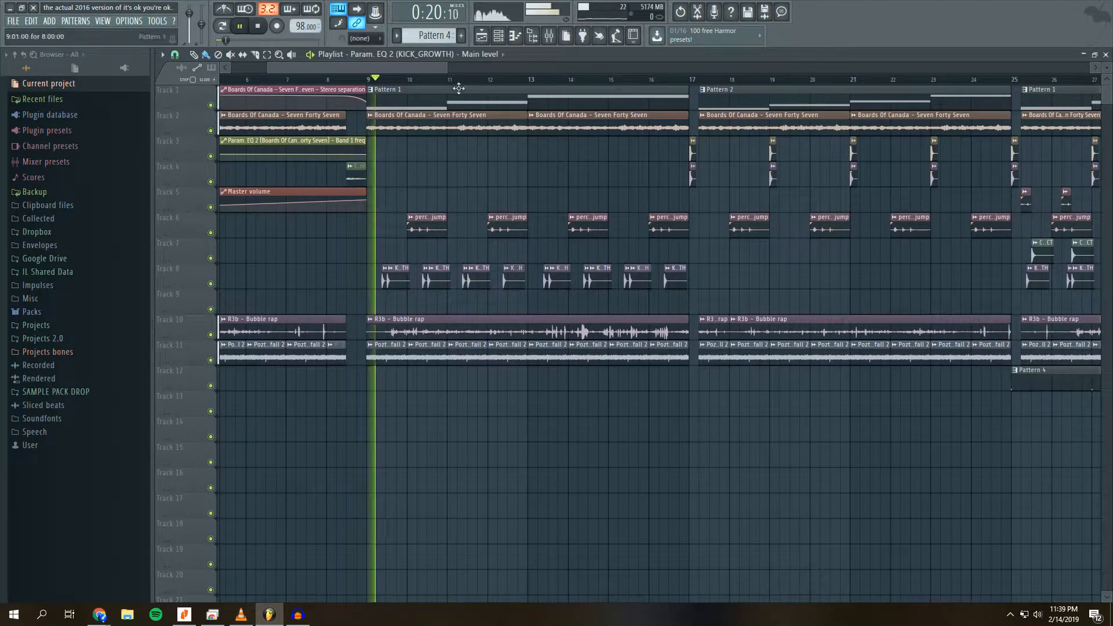
click(549, 36)
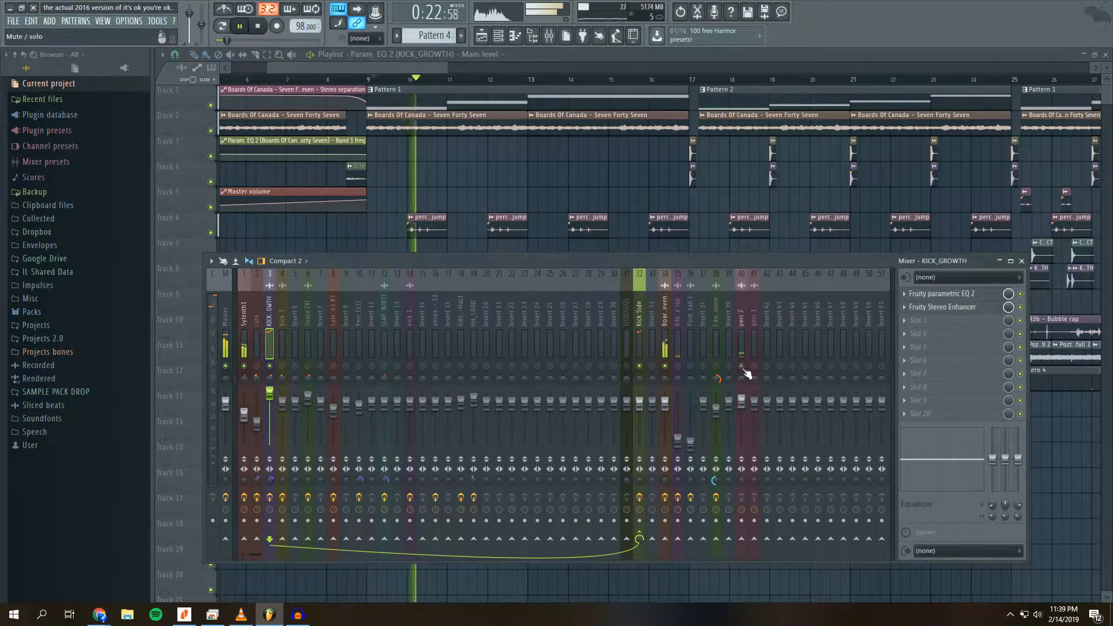
- Enable the R3b - Bubble rap and Poztman - Waterfall 2 mixer tracks, listen up to about bar 17, and stop the song
drag(428, 68, 418, 68)
click(549, 36)
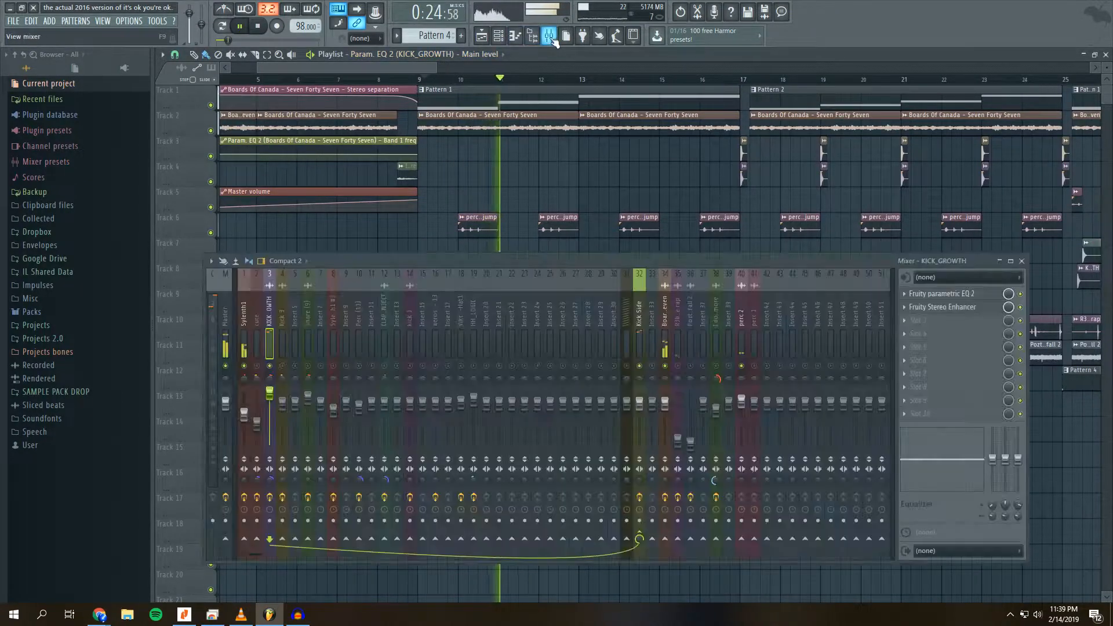
drag(640, 256, 645, 260)
drag(423, 68, 450, 65)
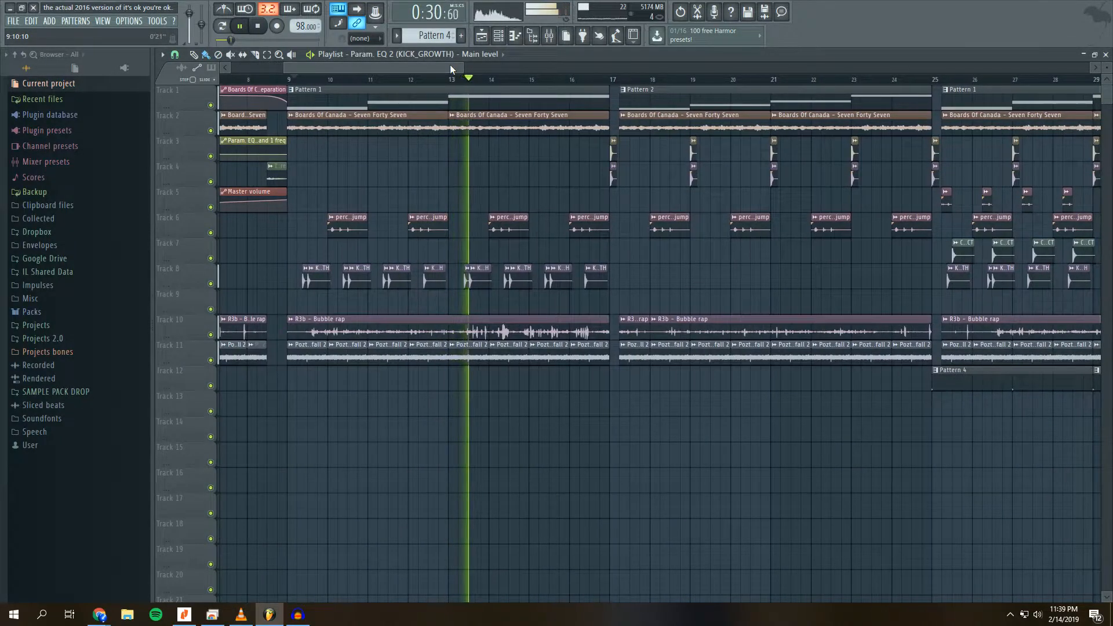
drag(431, 66, 454, 66)
scroll(461, 84, up, 5)
scroll(425, 132, down, 2)
scroll(413, 80, down, 3)
scroll(416, 83, down, 2)
scroll(416, 93, up, 2)
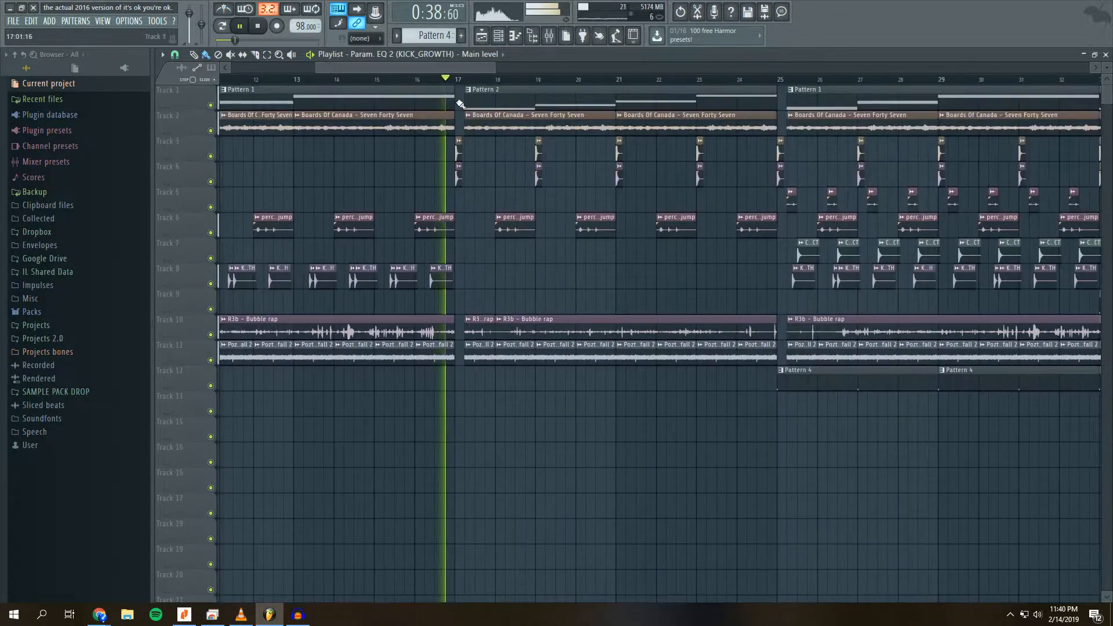
key(space)
- Set the playback start just past bar 16, enable the Kick 3 and kick 1 mixer tracks, and replay the section
drag(456, 66, 430, 66)
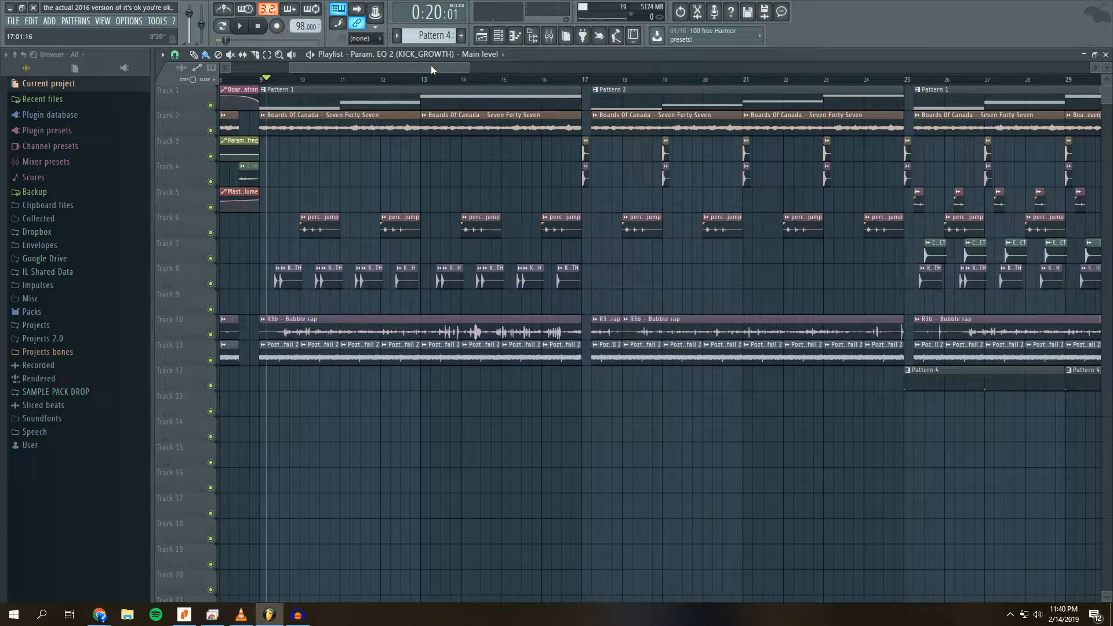
click(547, 78)
key(space)
drag(439, 67, 471, 67)
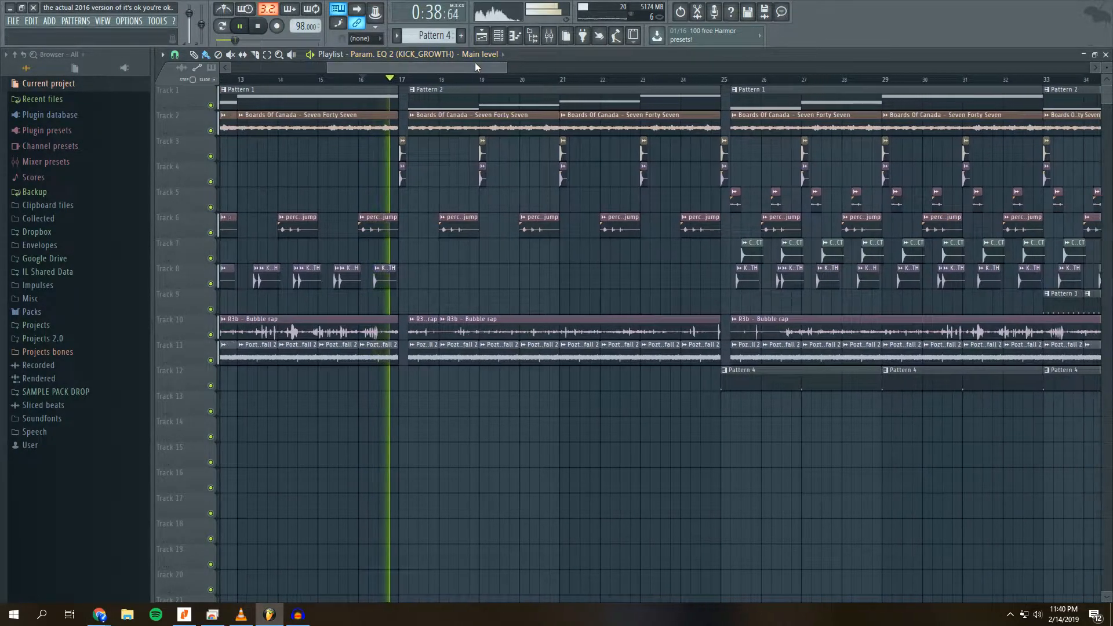
click(549, 37)
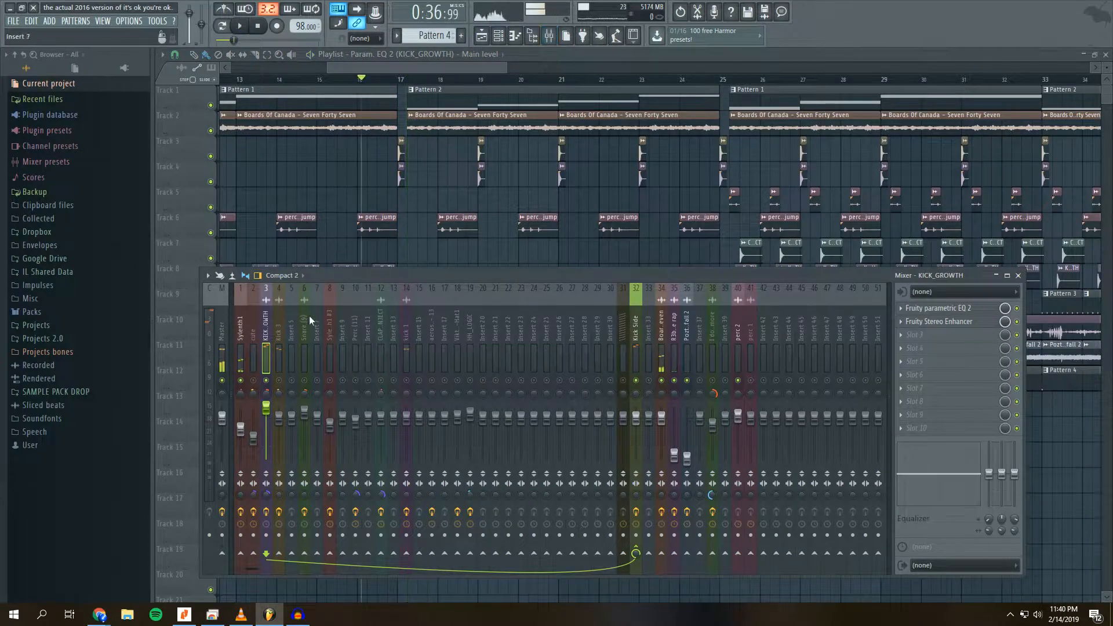
click(278, 359)
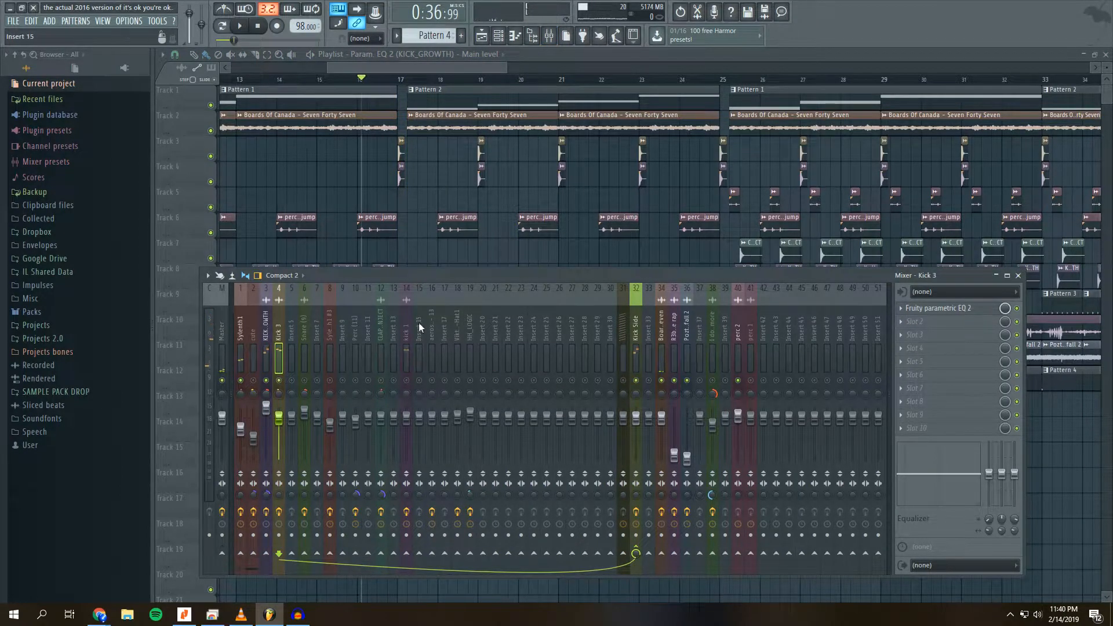
key(space)
scroll(402, 81, up, 6)
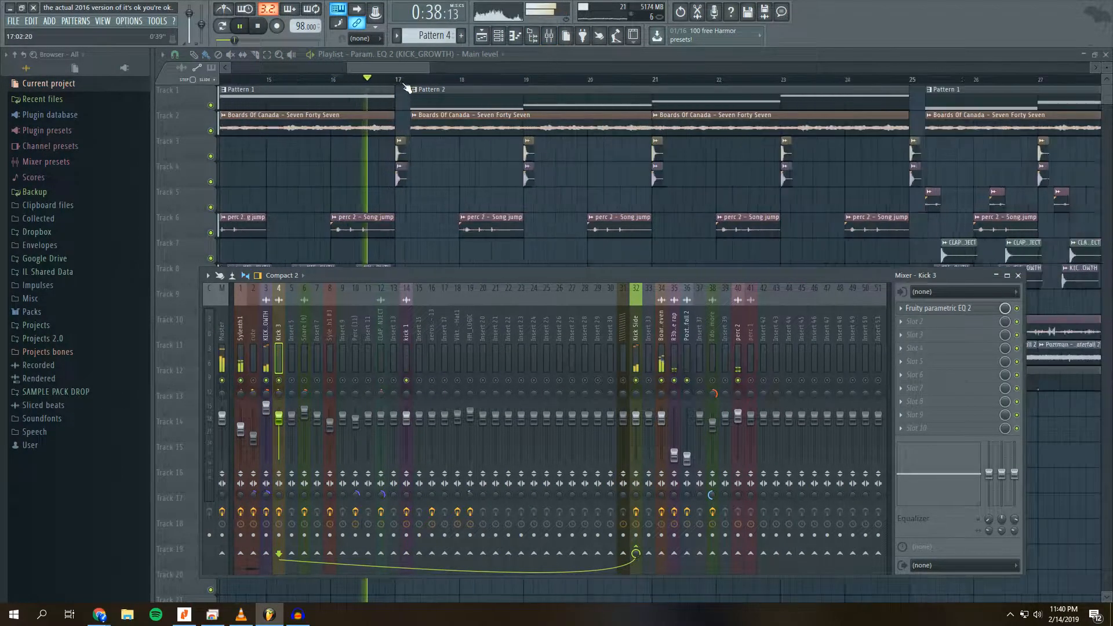
- Examine the layered Kick 3 and kick 1 clips at bar 17 and audition them with the rest of the section
scroll(407, 85, down, 3)
scroll(409, 83, up, 4)
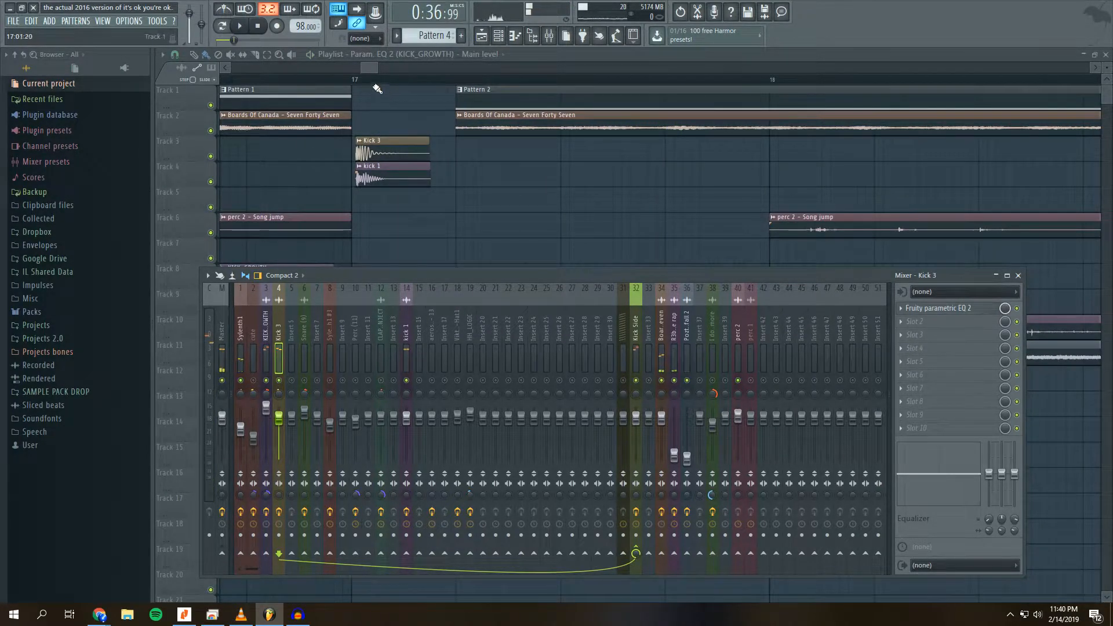
scroll(381, 91, down, 2)
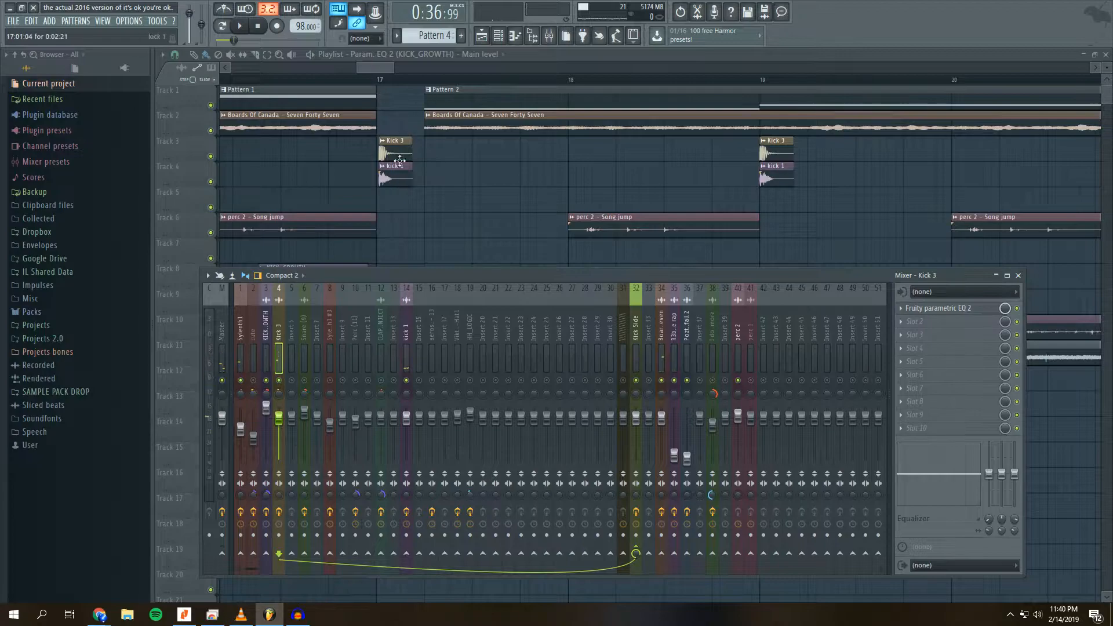
drag(376, 82, 499, 88)
key(space)
drag(365, 66, 388, 67)
scroll(416, 80, down, 2)
scroll(417, 79, down, 5)
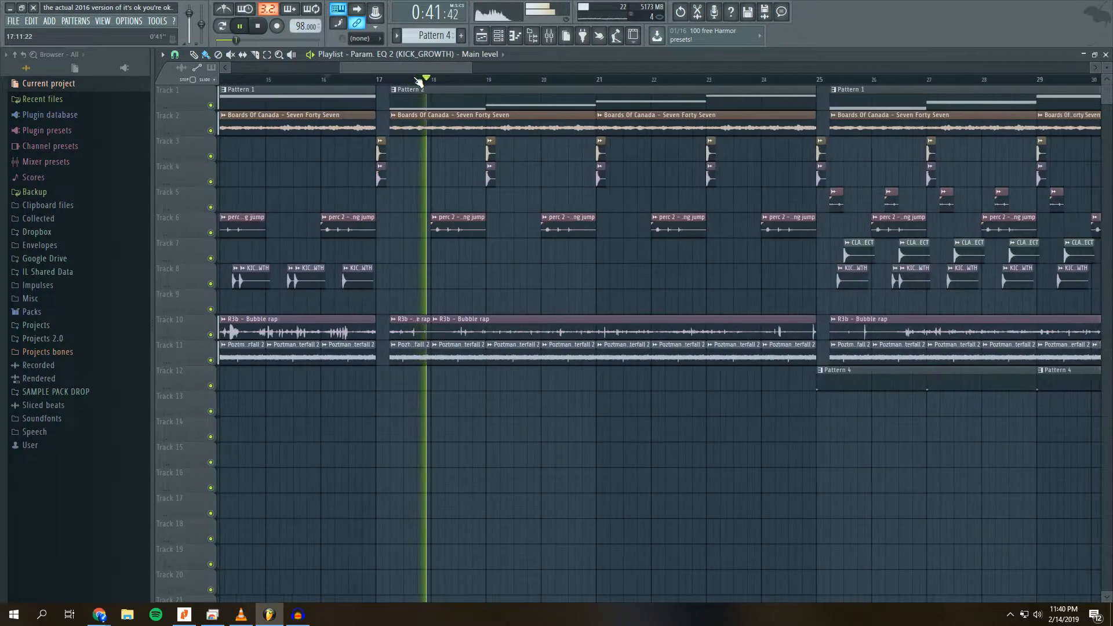
drag(414, 66, 441, 64)
key(space)
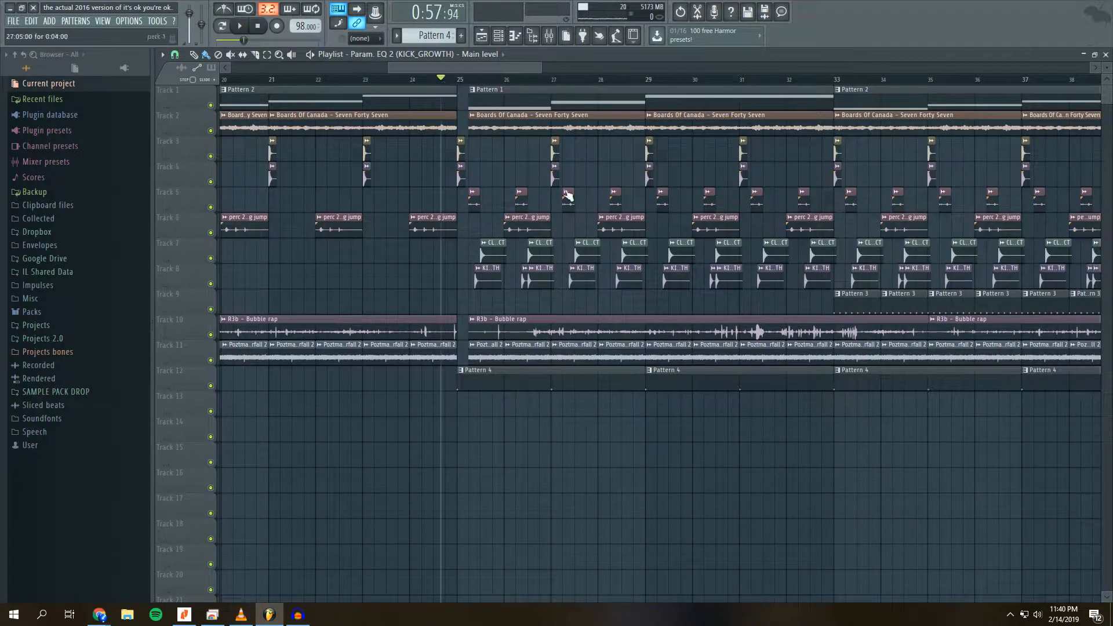
- Look over the arrangement after bar 25 and briefly audition the clips at the start of that section
scroll(503, 82, down, 4)
drag(499, 66, 522, 66)
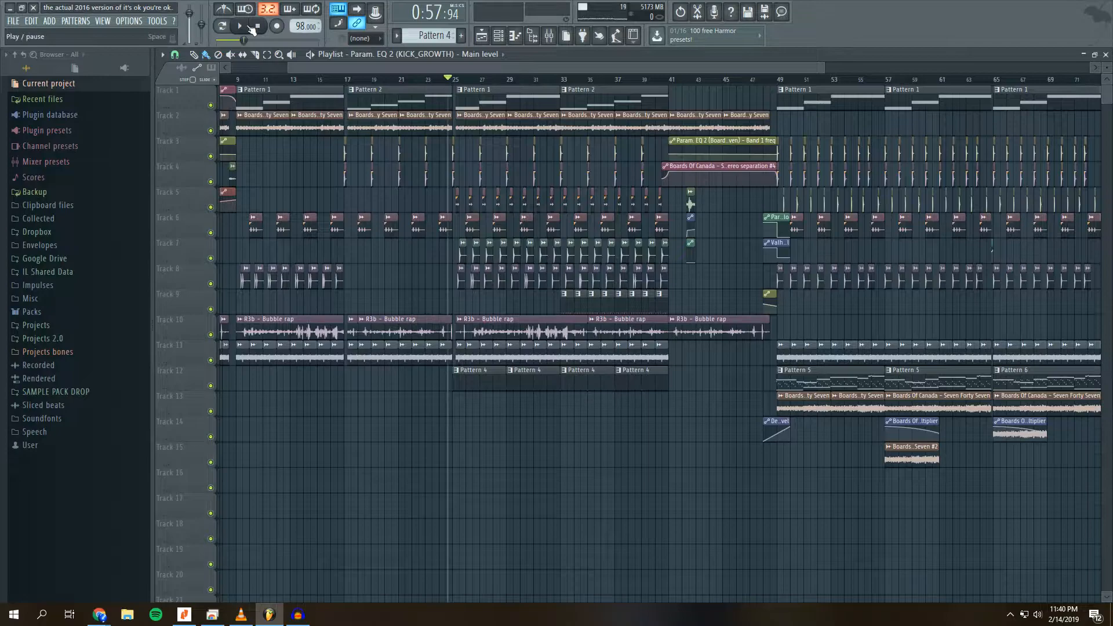
scroll(466, 68, up, 5)
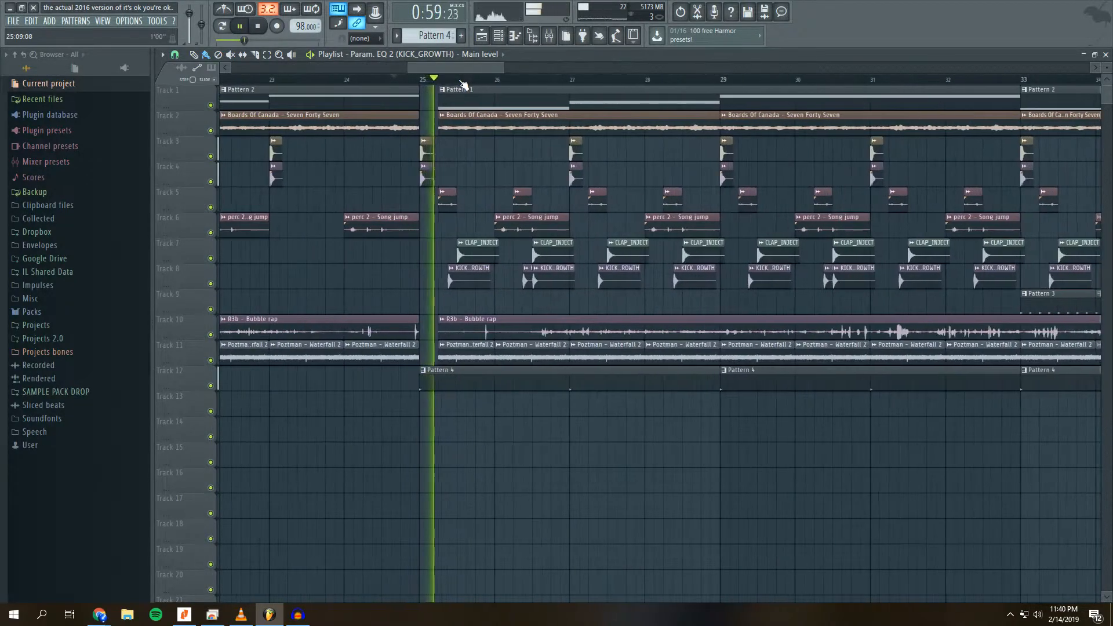
click(551, 40)
key(space)
drag(458, 67, 455, 66)
scroll(492, 85, up, 3)
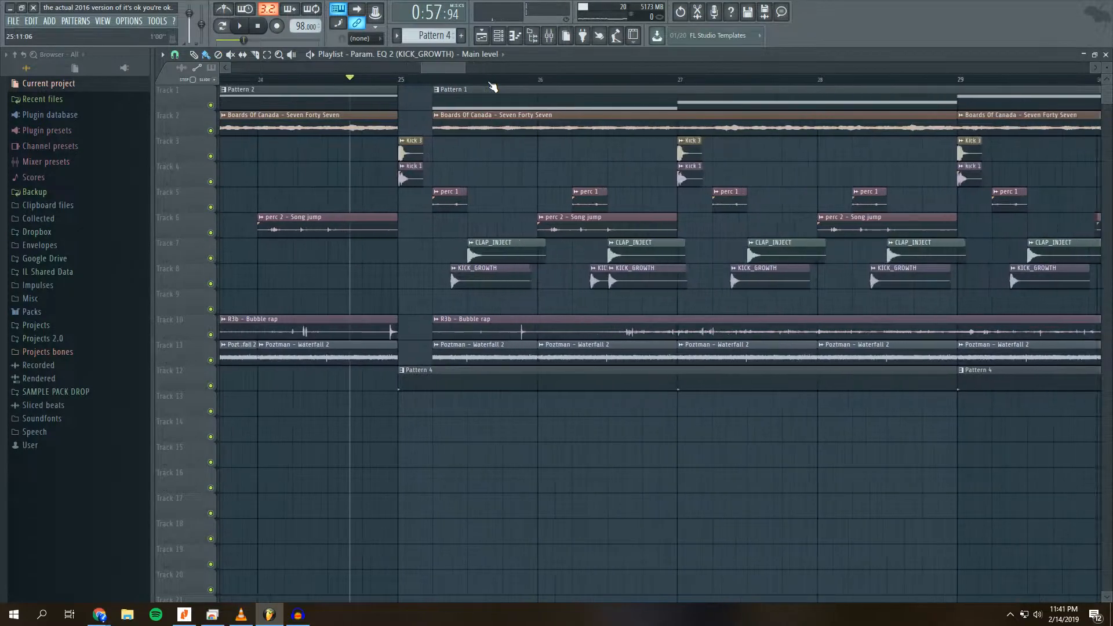
- Enable the CLAP_INJECT and perc 1 mixer tracks and replay the section from just before bar 25
key(F9)
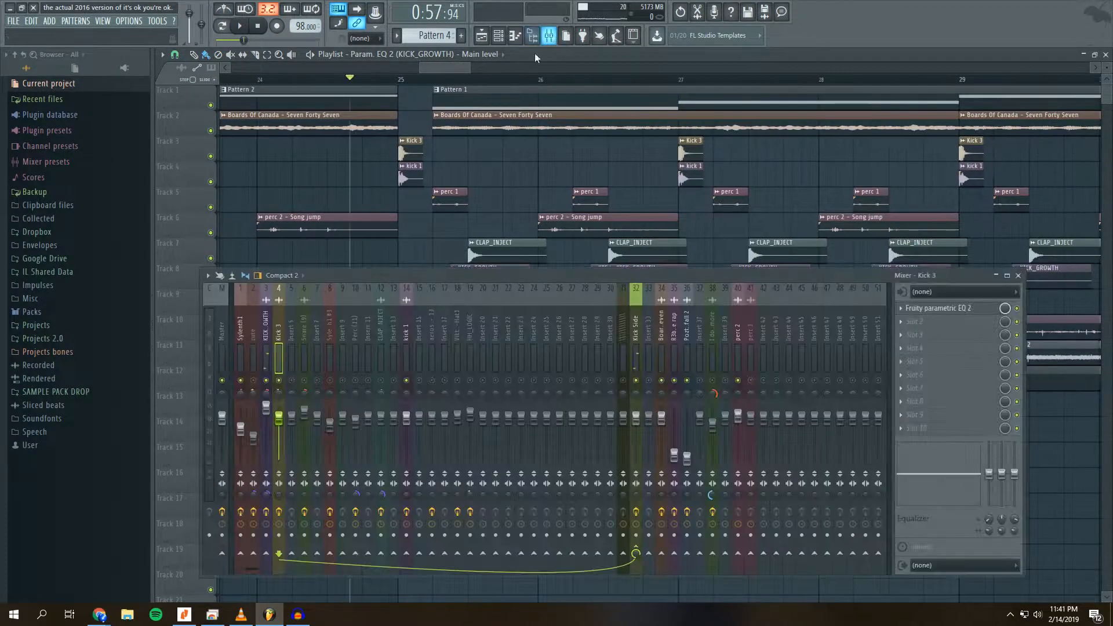
key(space)
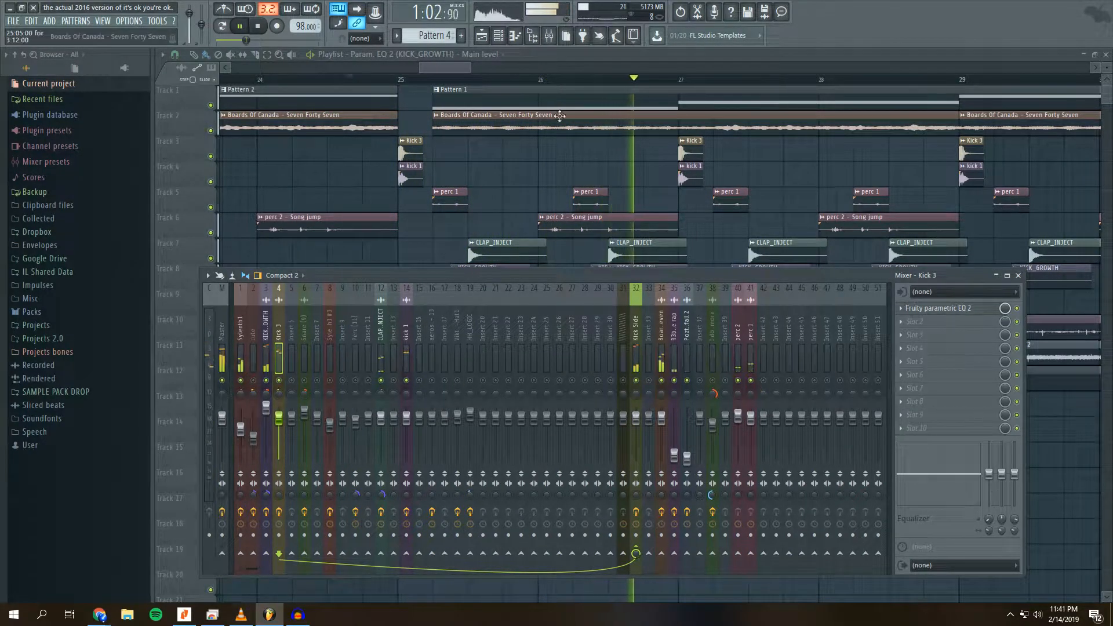
key(space)
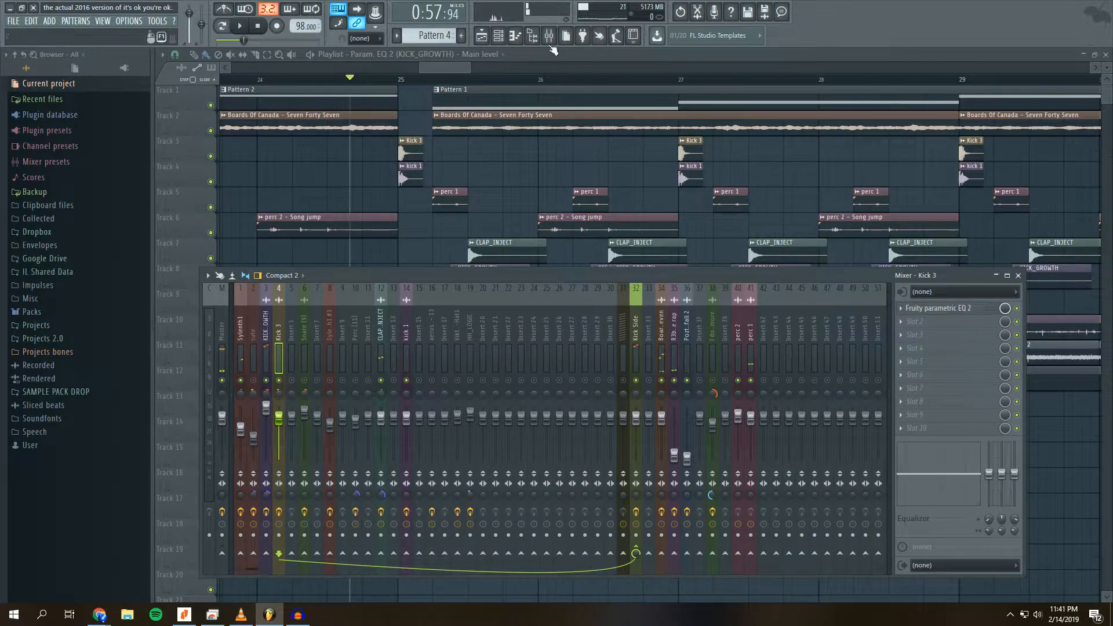
key(space)
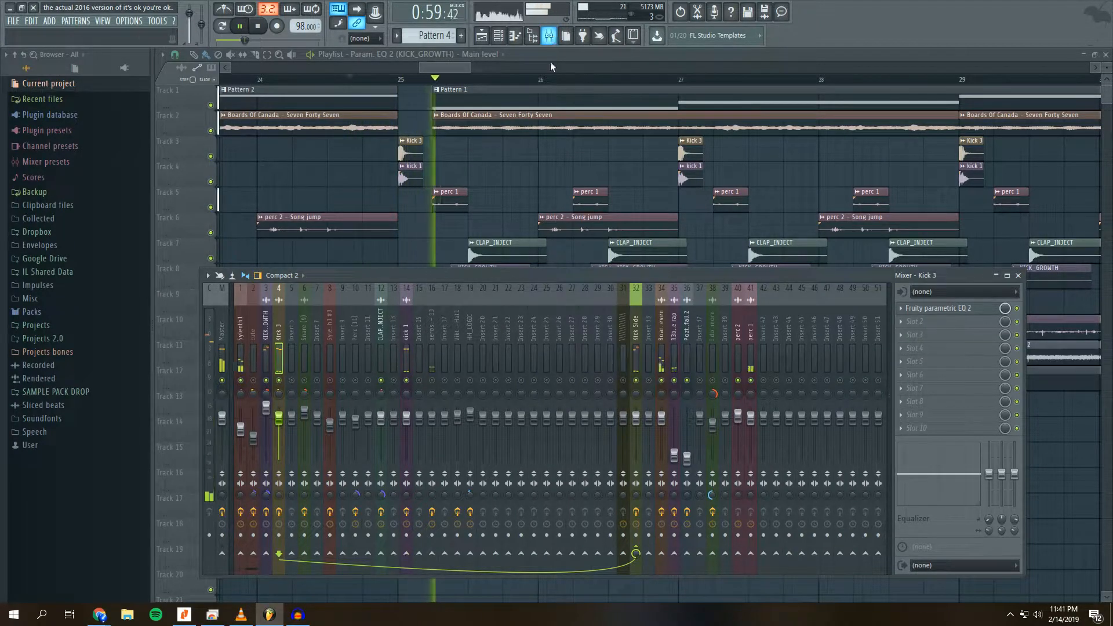
- Enable the aerosols - 13 mixer track during playback and show its effect chain
key(F9)
drag(454, 67, 466, 66)
scroll(488, 82, down, 5)
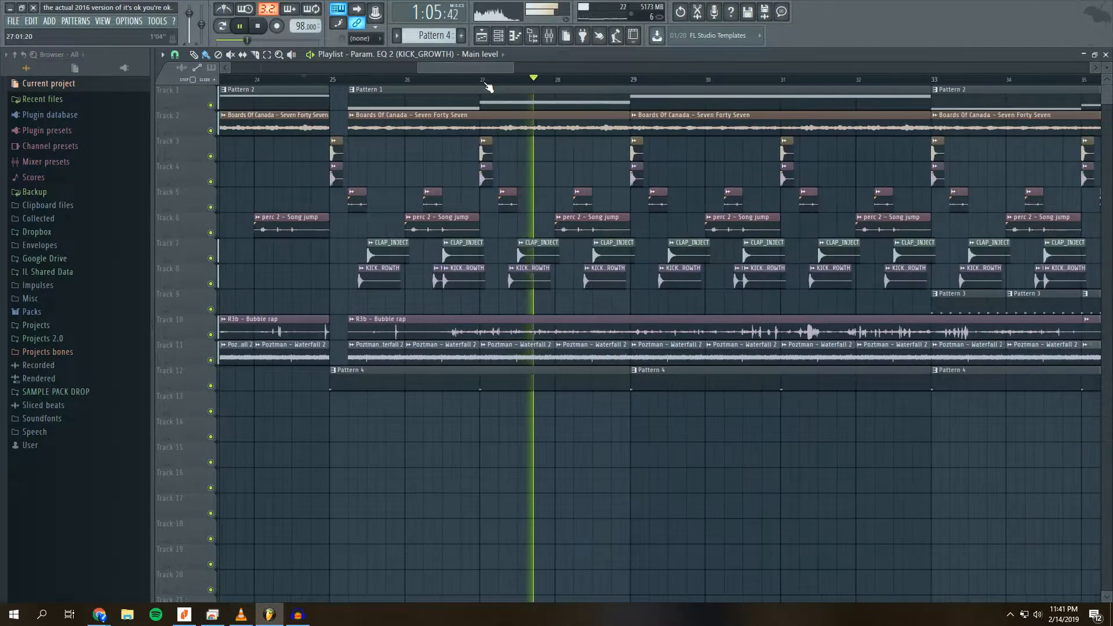
key(F9)
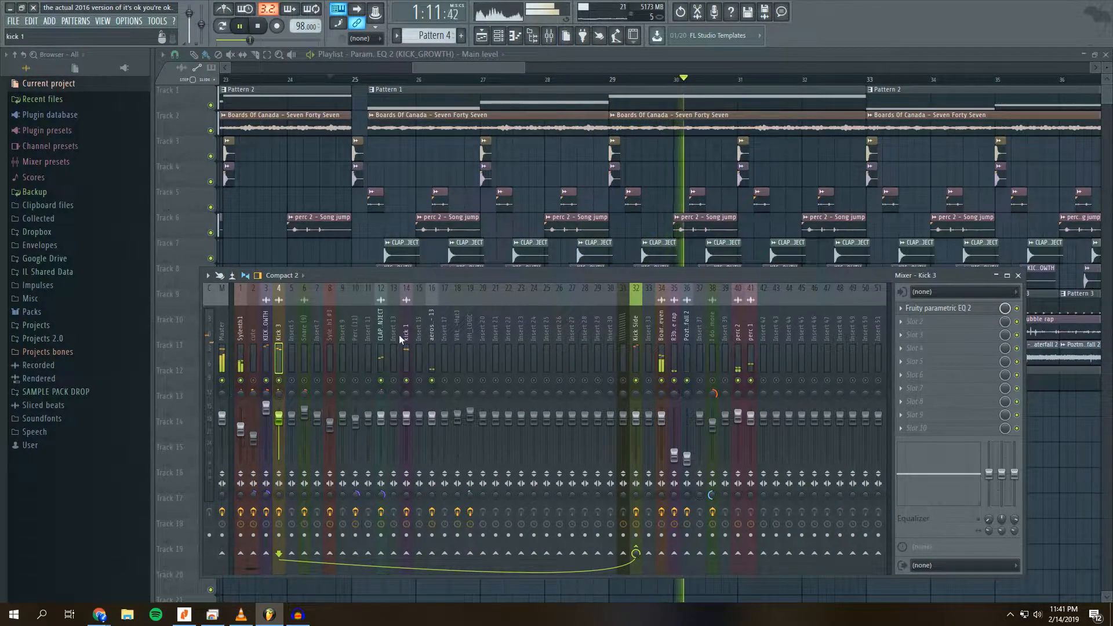
click(434, 335)
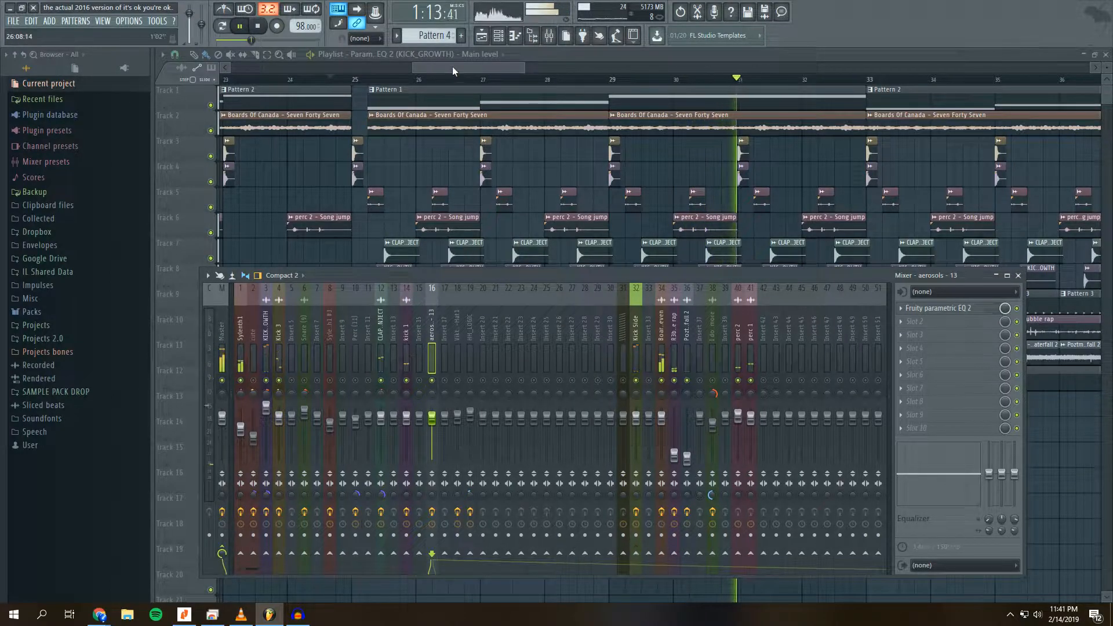
drag(466, 66, 471, 66)
key(F9)
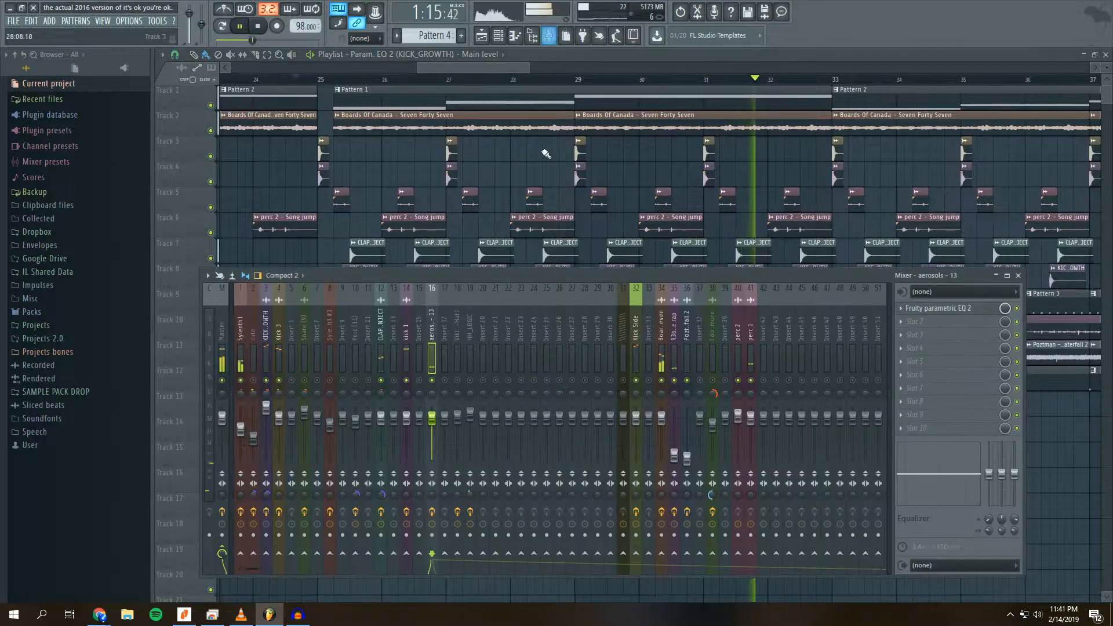
drag(471, 64, 512, 62)
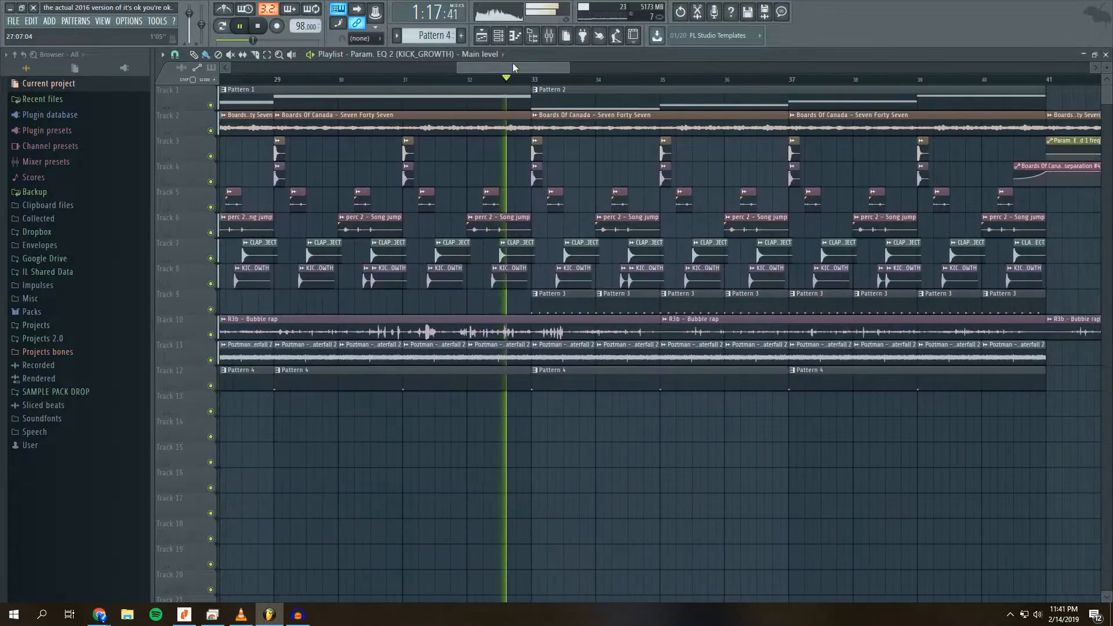
- Enable mixer track 19 during playback, listen to the Pattern 3 section up to about bar 39, and stop the song
key(F9)
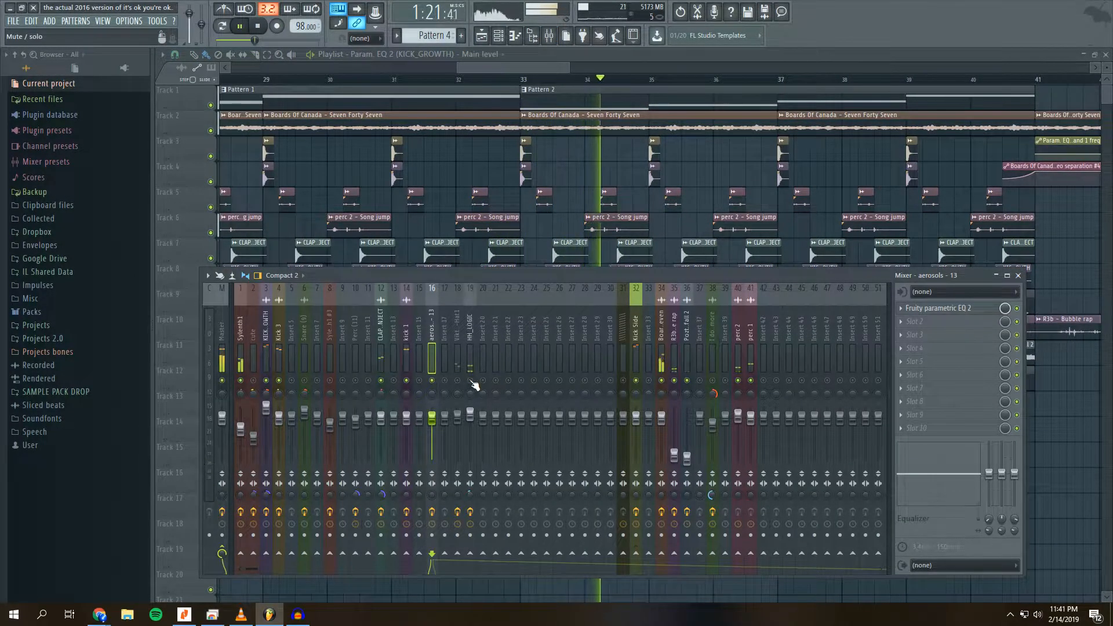
drag(503, 65, 517, 62)
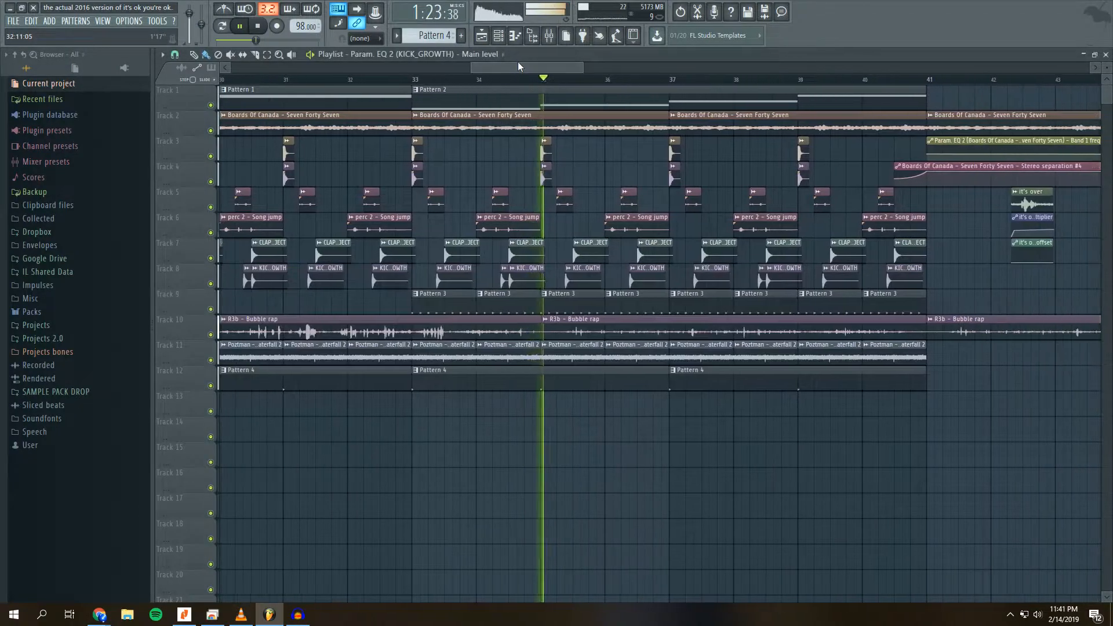
scroll(468, 88, up, 1)
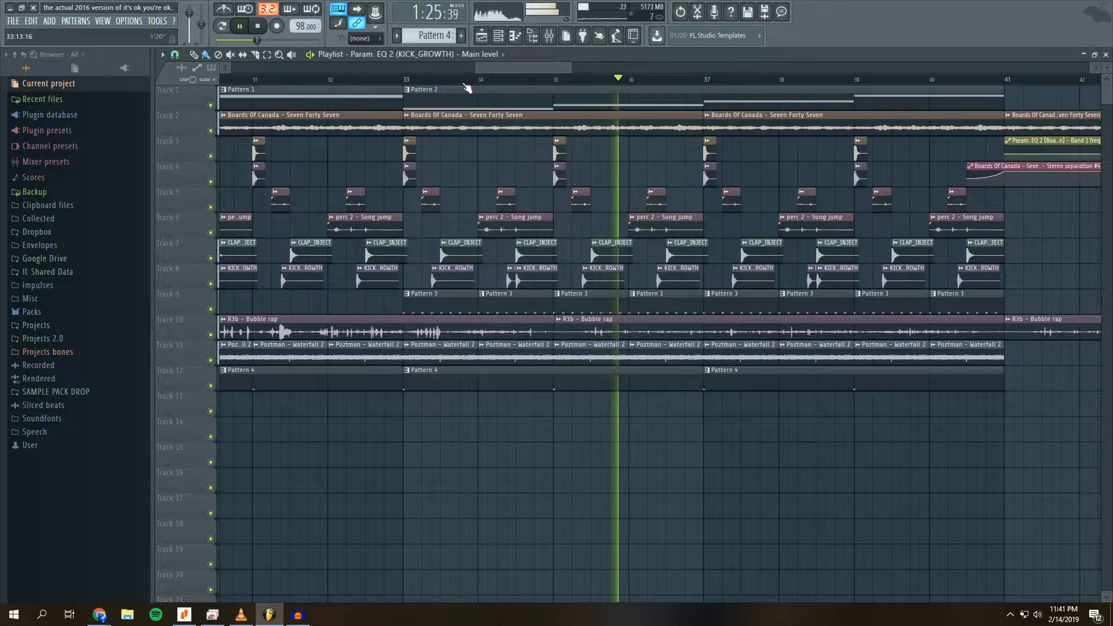
scroll(467, 88, up, 1)
scroll(467, 88, down, 4)
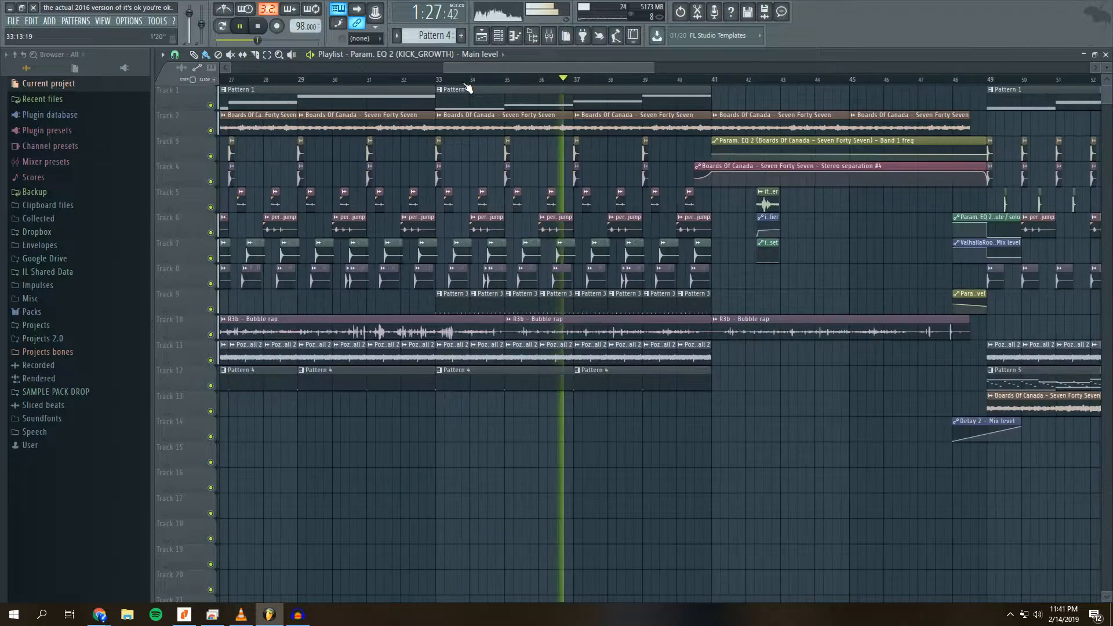
scroll(495, 81, down, 2)
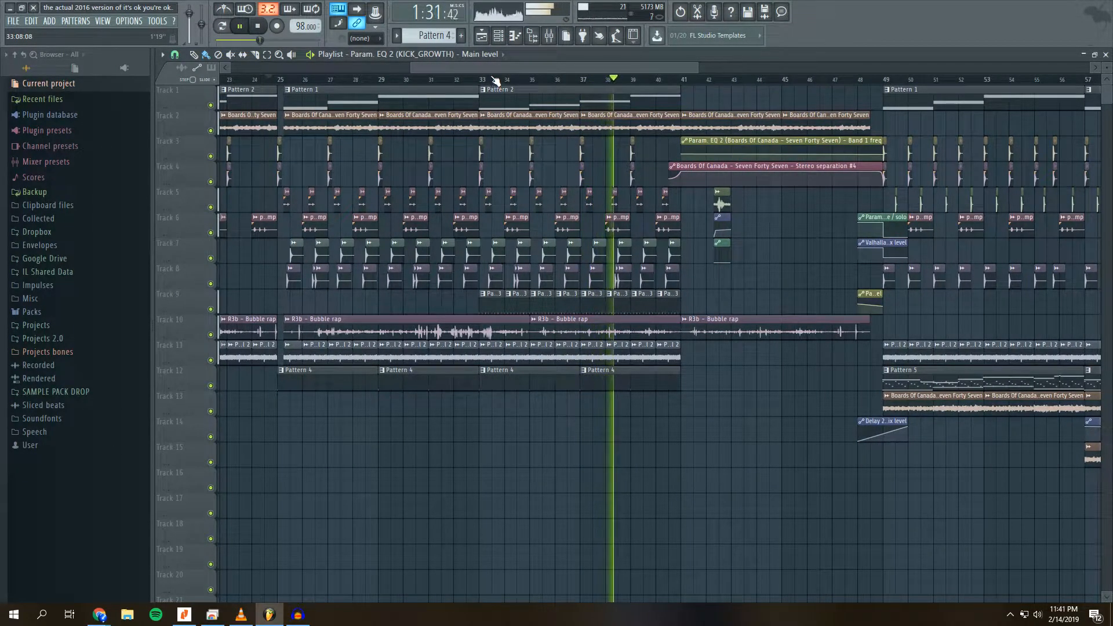
scroll(484, 68, left, 1)
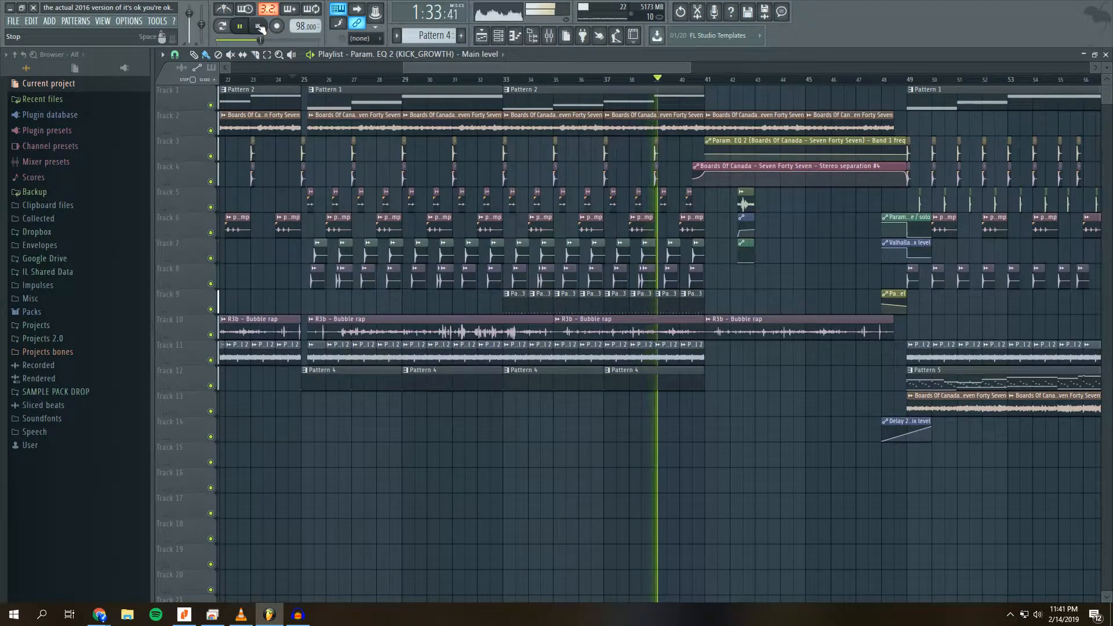
click(259, 26)
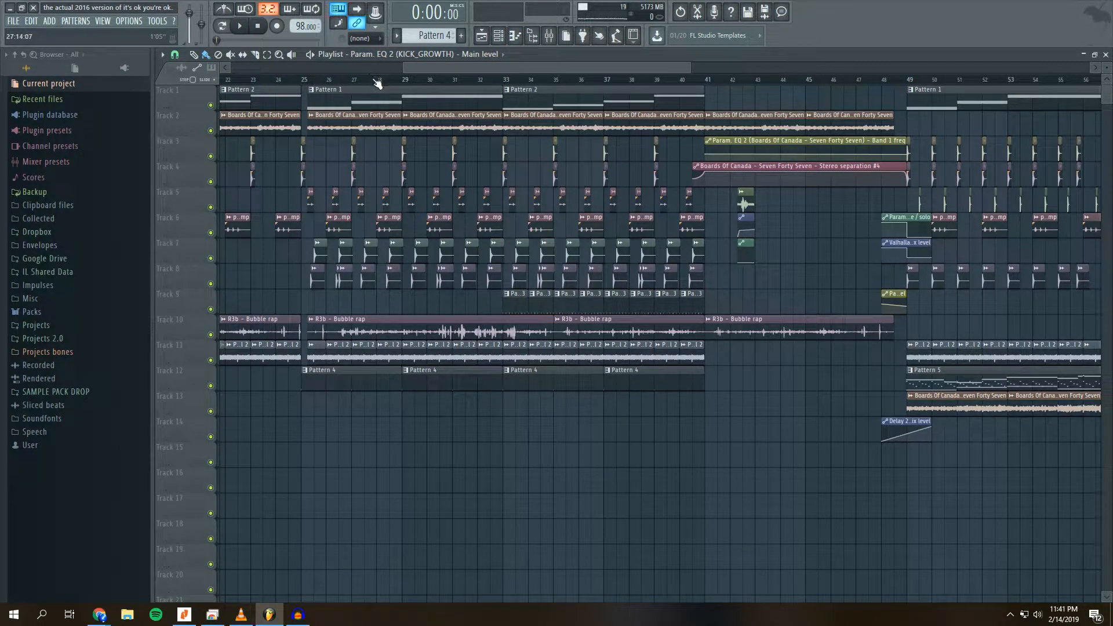
drag(465, 71, 482, 68)
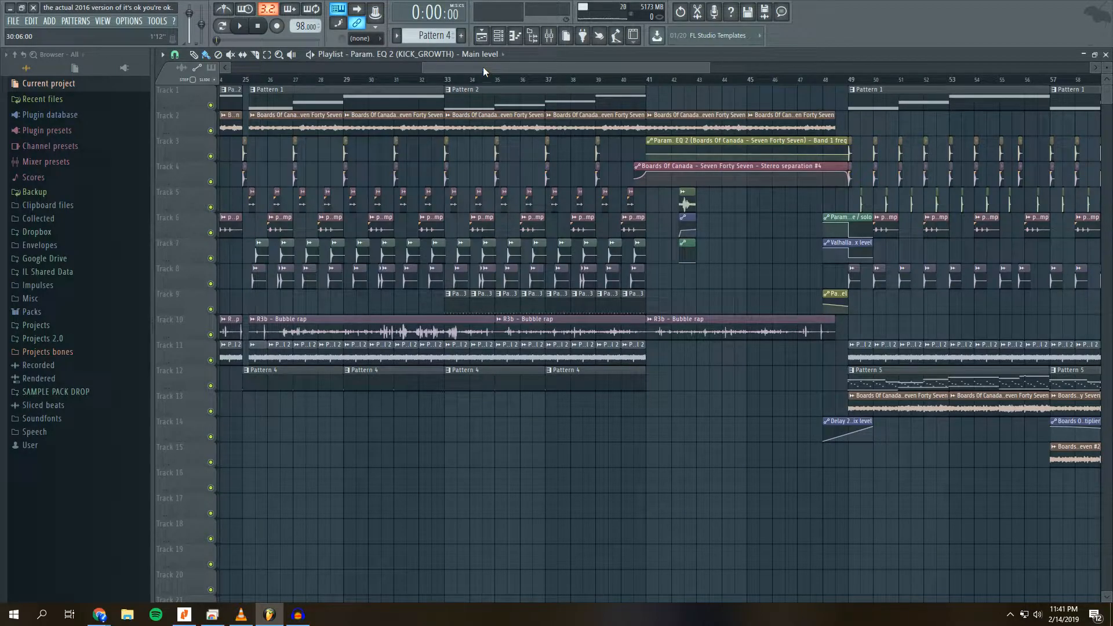
- Place the playhead at bar 40 and briefly audition the lead-in to the breakdown at bar 41
scroll(487, 80, up, 5)
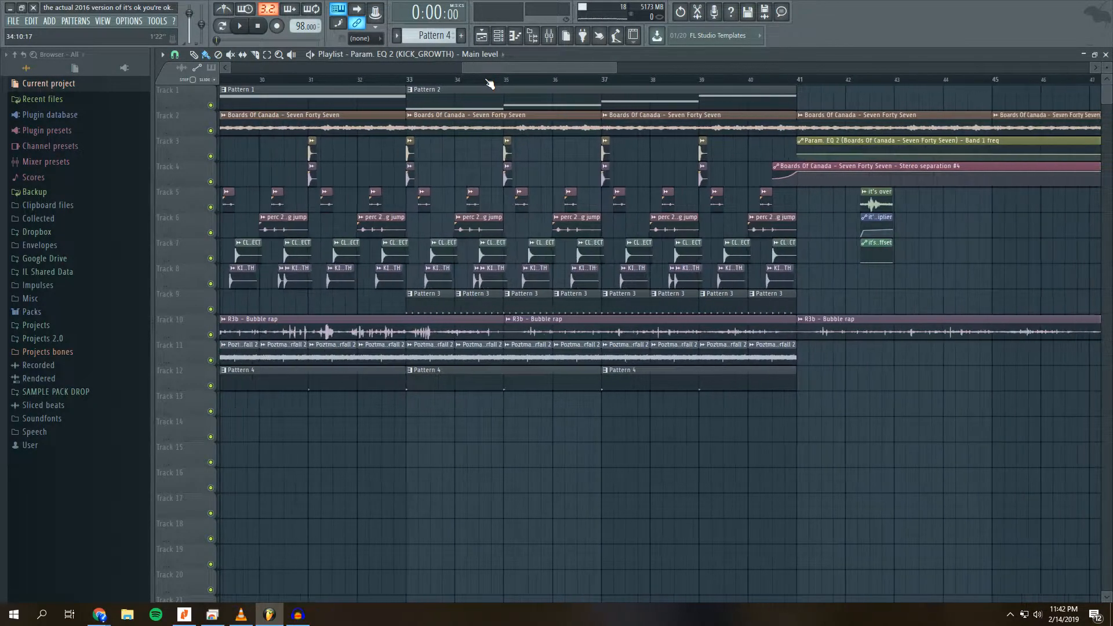
scroll(488, 84, down, 6)
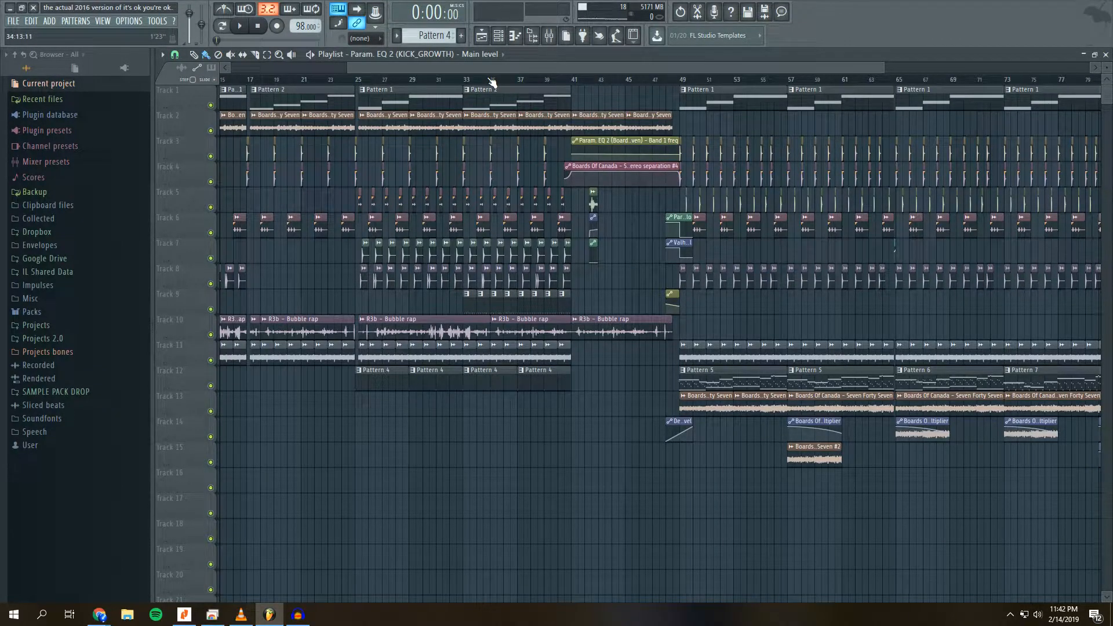
drag(510, 72, 368, 84)
drag(450, 64, 614, 65)
scroll(547, 78, up, 3)
scroll(547, 78, down, 3)
scroll(575, 77, up, 4)
scroll(576, 81, down, 4)
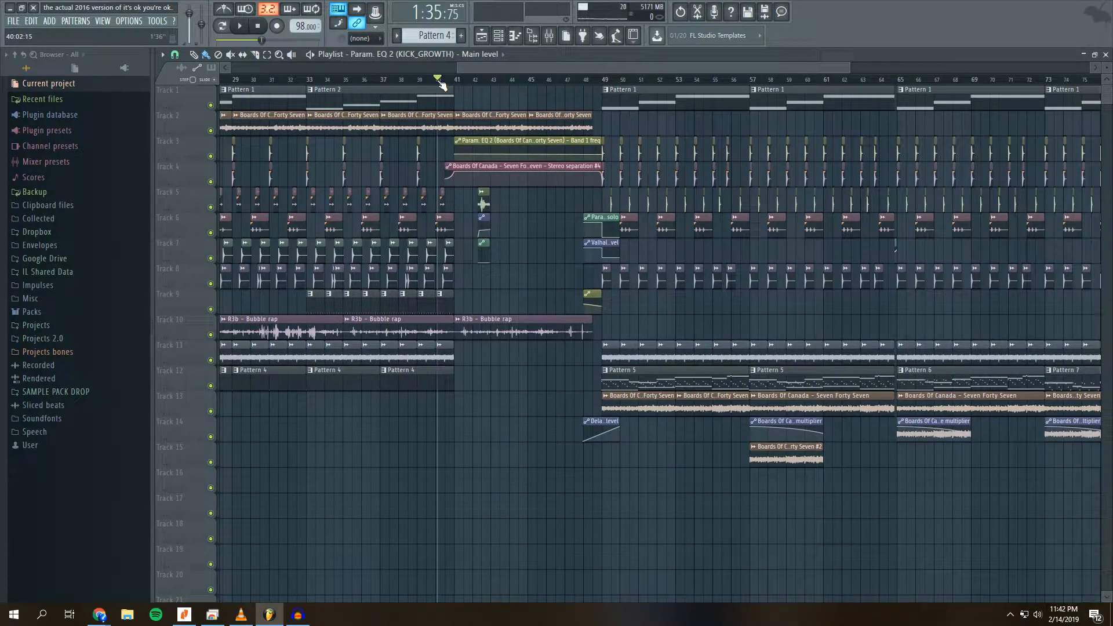
key(space)
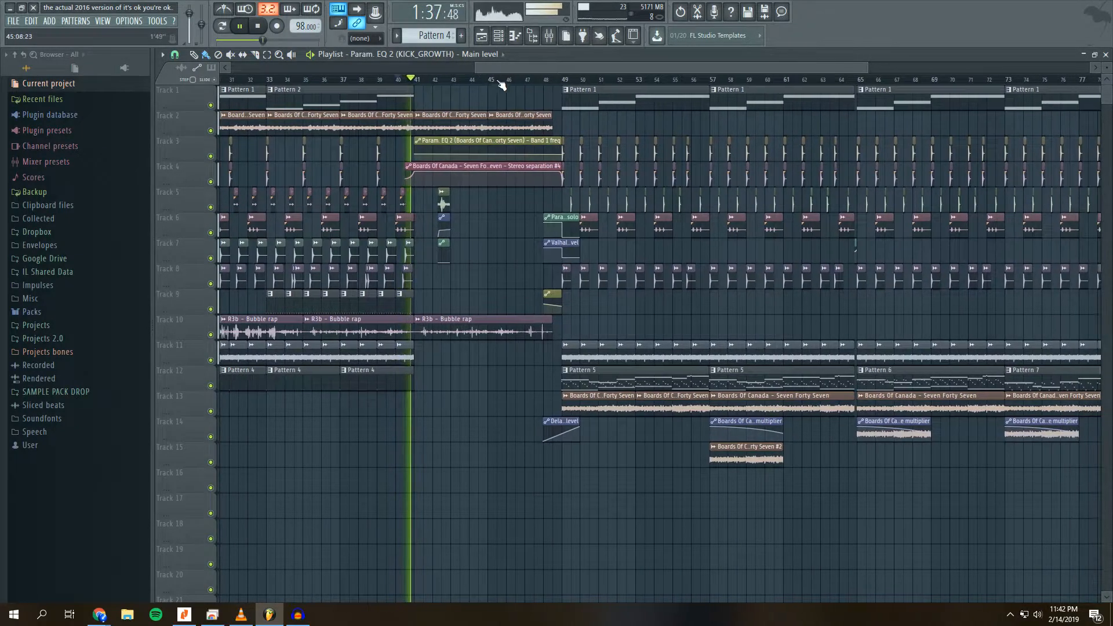
key(space)
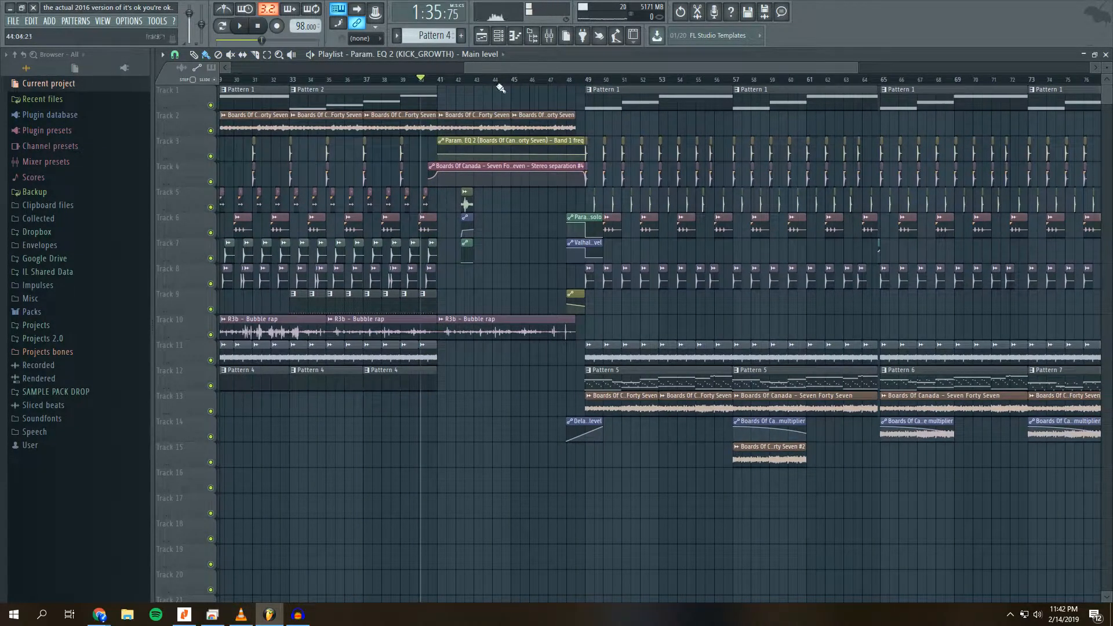
- Replay the start of the breakdown from bar 40 up to the "it's over" clip, checking the mixer levels
scroll(500, 88, up, 4)
key(space)
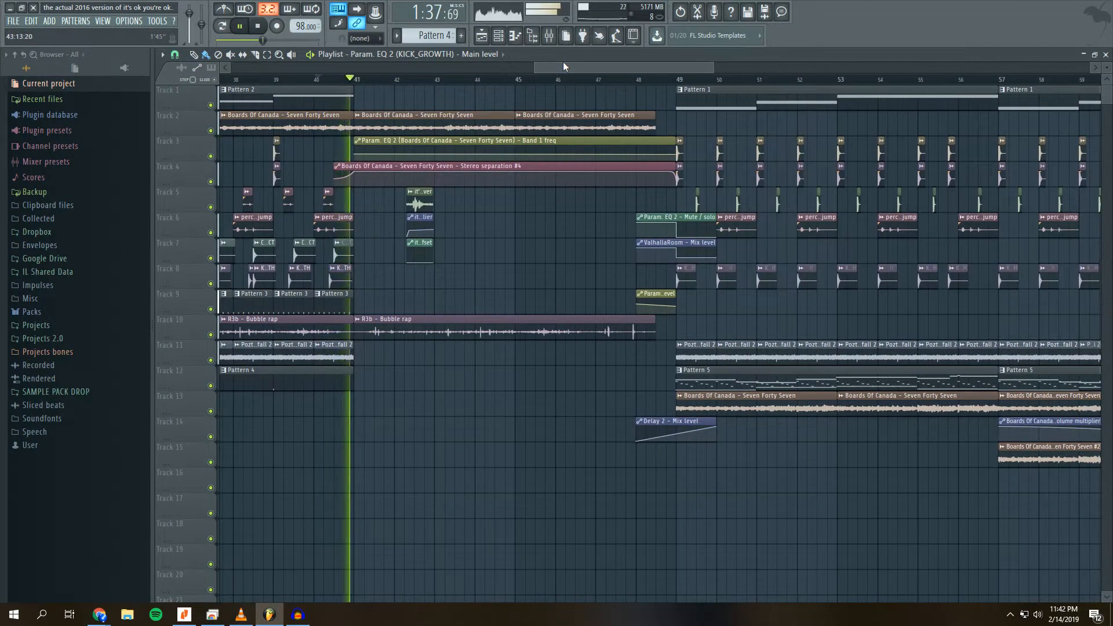
click(554, 37)
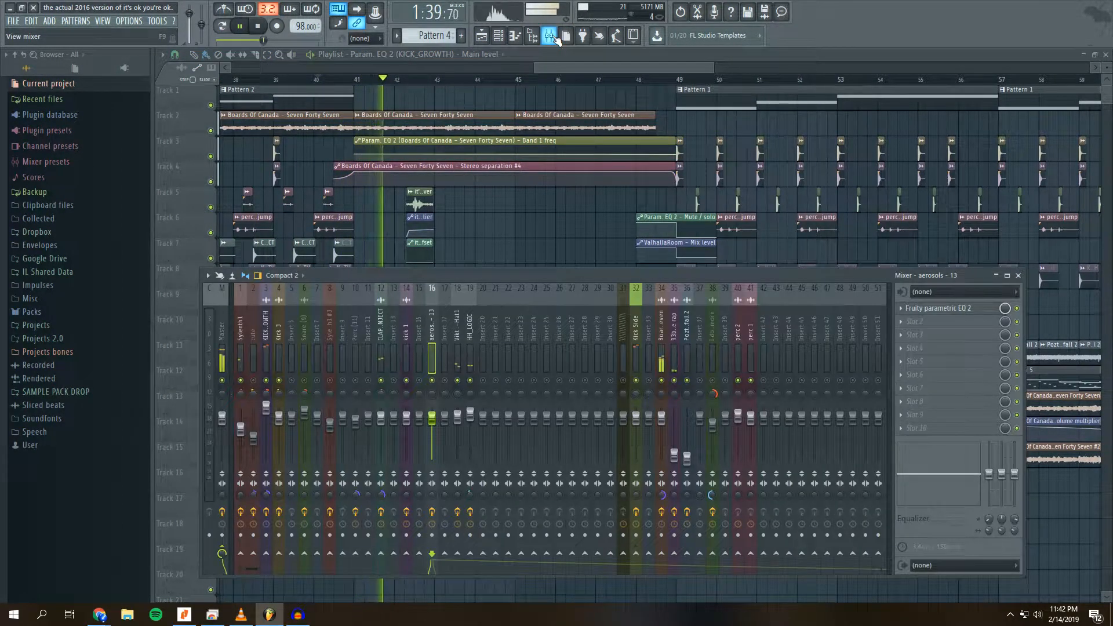
click(554, 37)
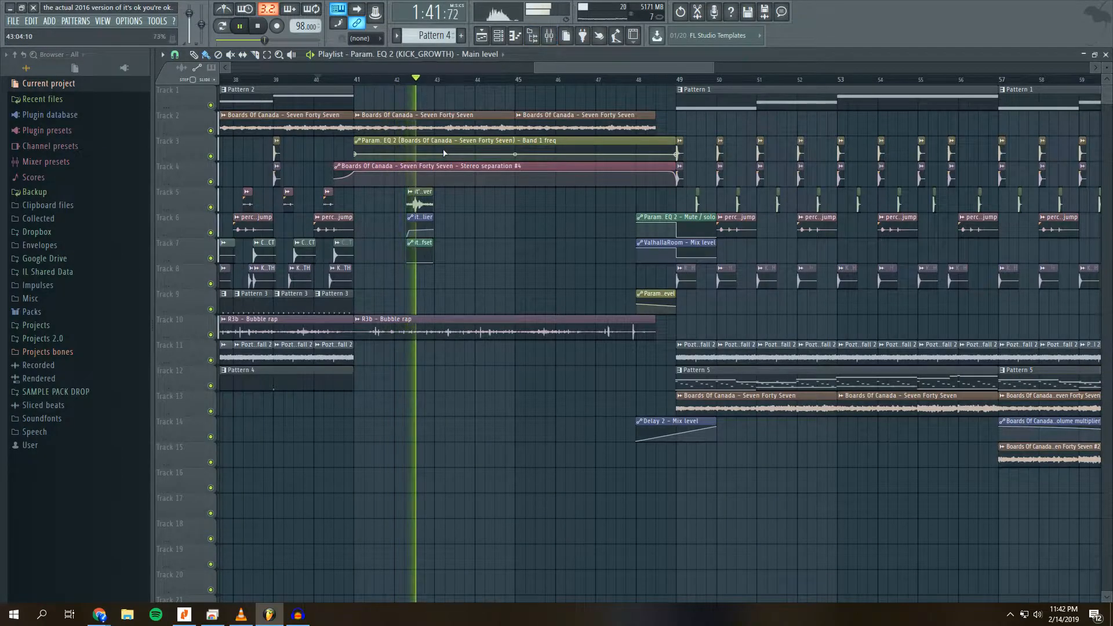
key(space)
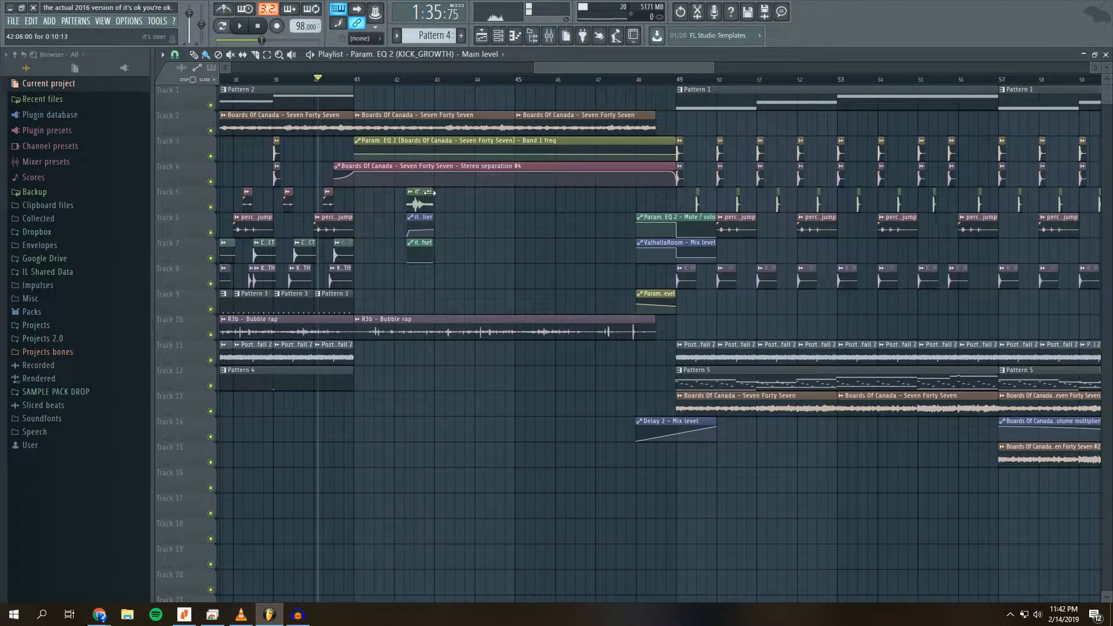
- Examine the "it's over" clip on Track 5 and play the breakdown to about bar 43 with the mixer levels shown
scroll(432, 81, up, 7)
scroll(426, 82, down, 6)
click(548, 38)
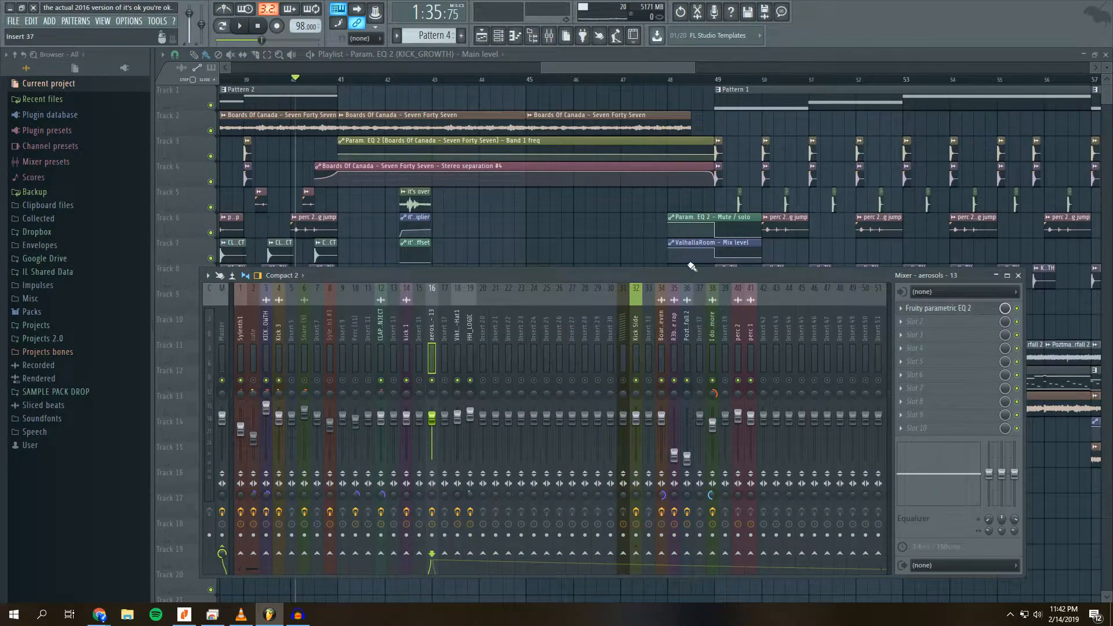
key(space)
click(548, 37)
click(548, 37)
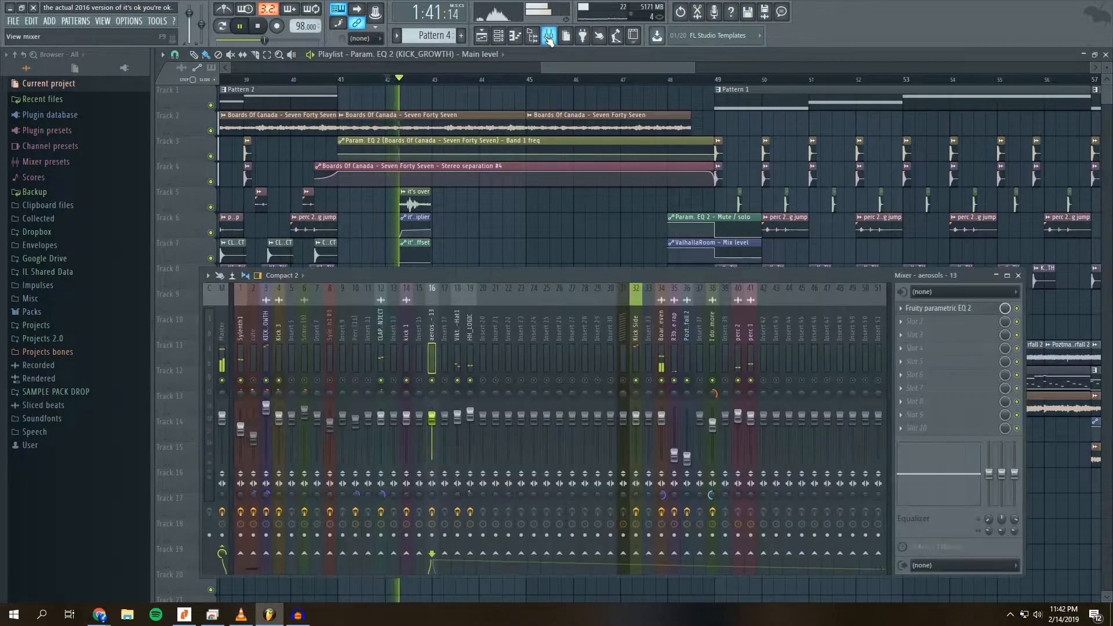
drag(613, 68, 624, 68)
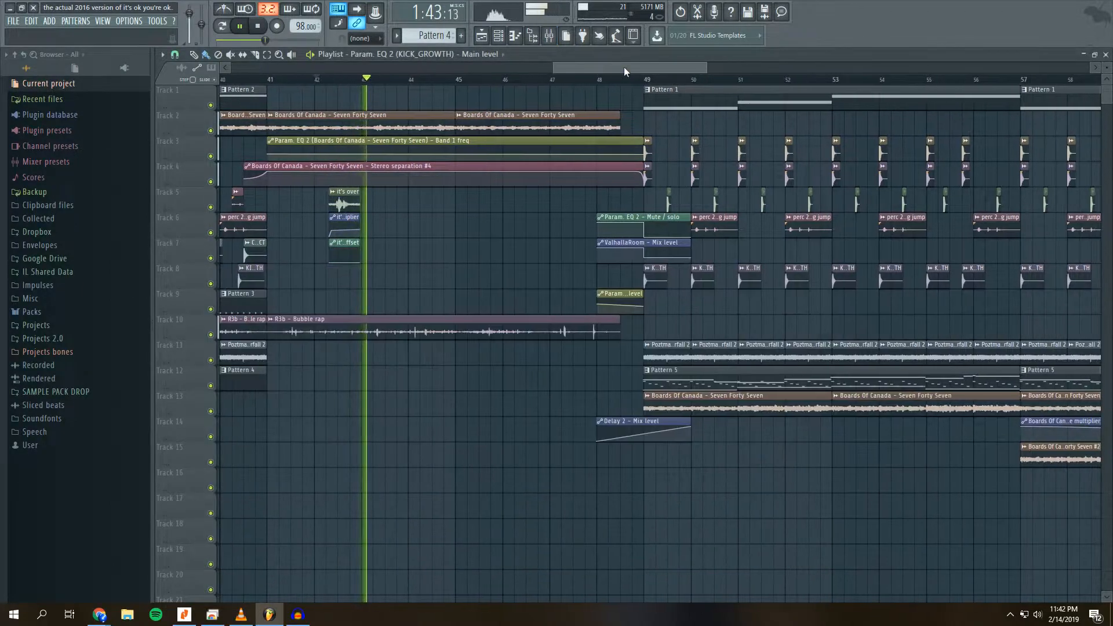
- Stop playback and move the playhead back to the end of the intro, just before bar 9
scroll(534, 80, down, 2)
drag(546, 67, 310, 68)
key(space)
click(299, 79)
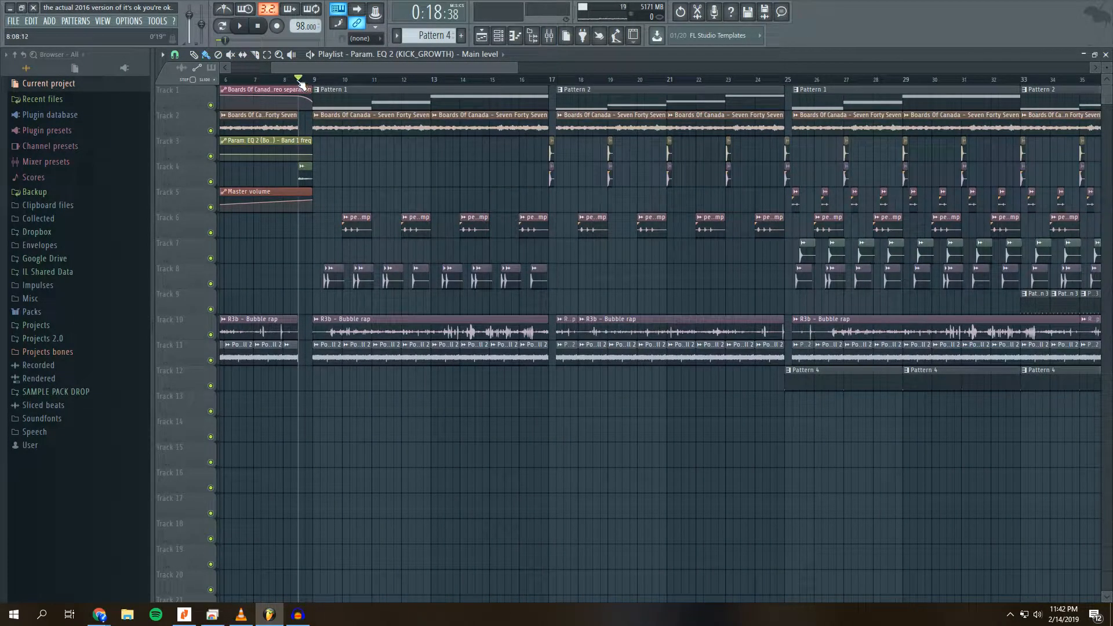
scroll(310, 81, down, 1)
scroll(328, 81, down, 1)
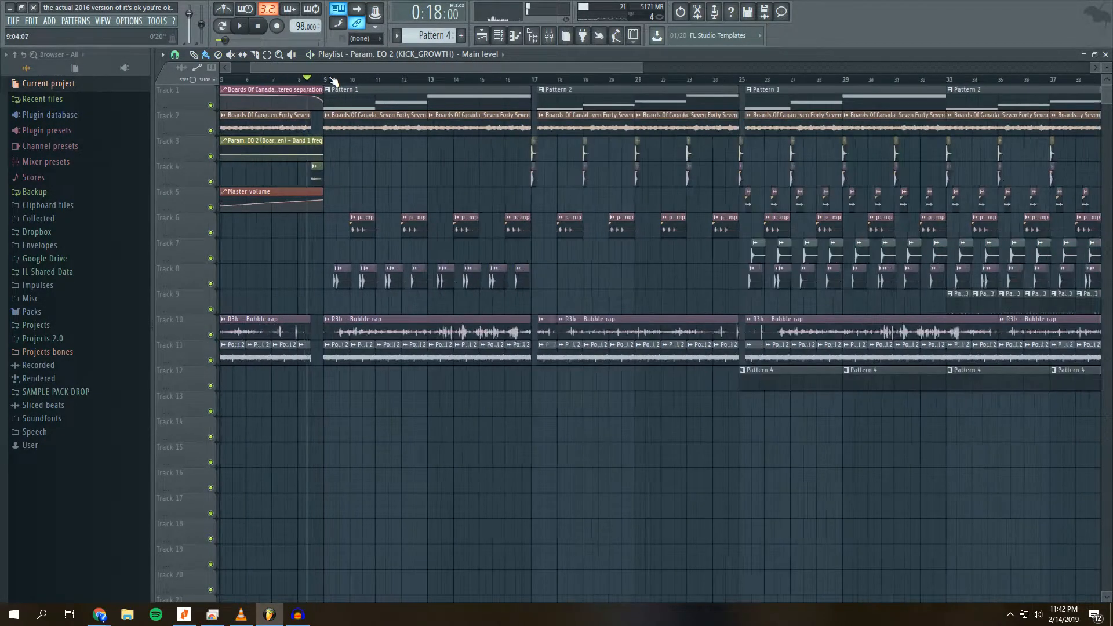
- Look over the breakdown between bars 41 and 49 and the section that follows it
scroll(333, 81, down, 2)
drag(376, 68, 505, 71)
scroll(521, 81, up, 4)
drag(596, 69, 602, 68)
scroll(585, 81, down, 2)
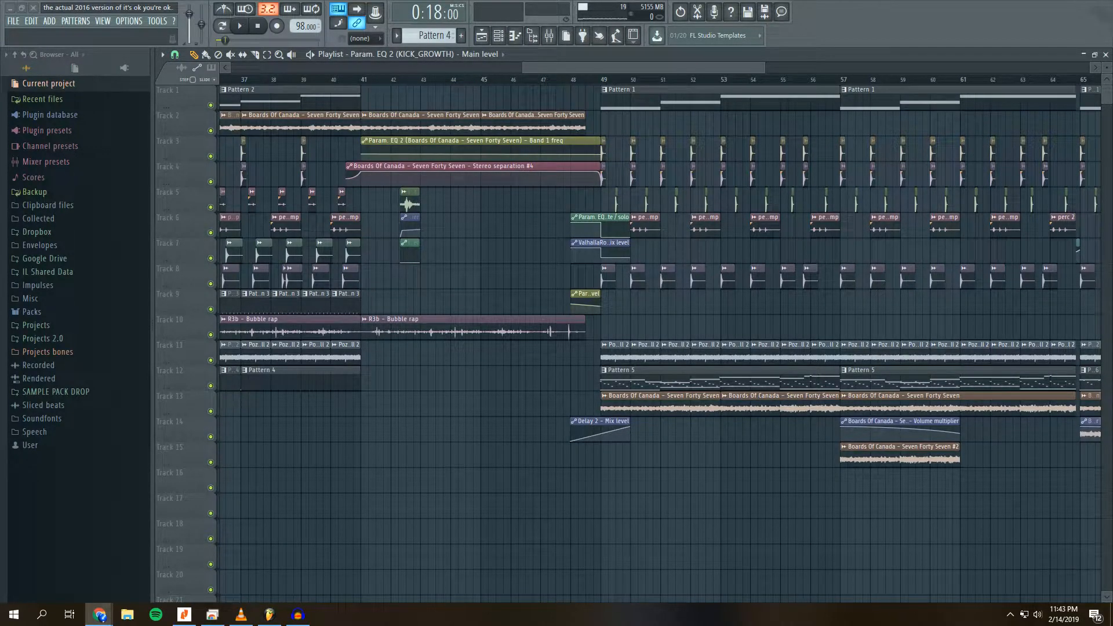
drag(548, 65, 554, 67)
scroll(548, 83, down, 2)
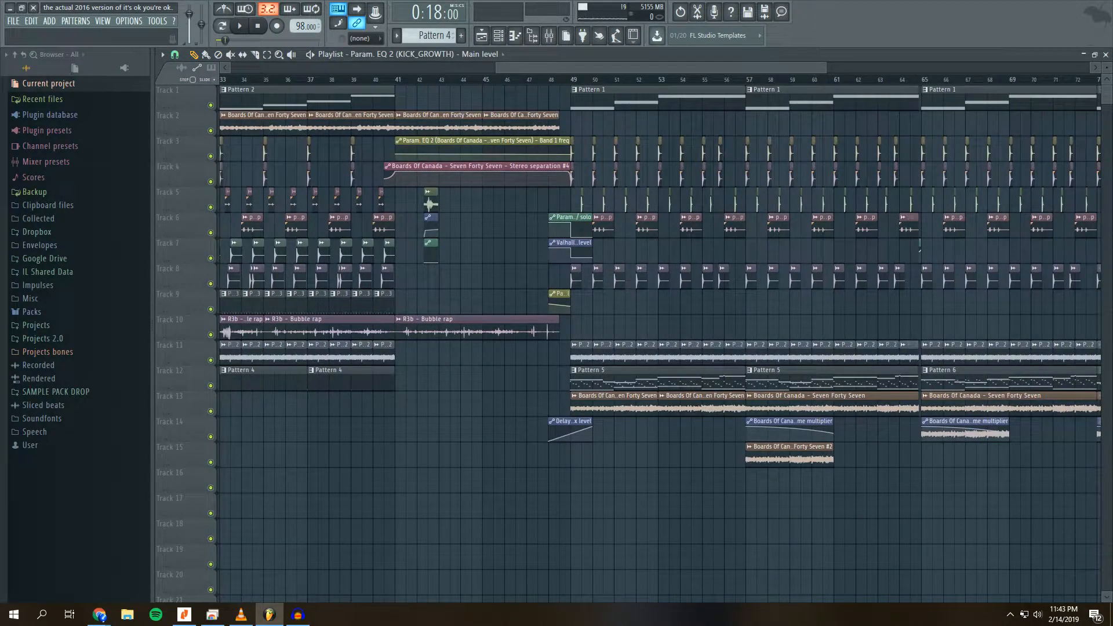
key(alt+Tab)
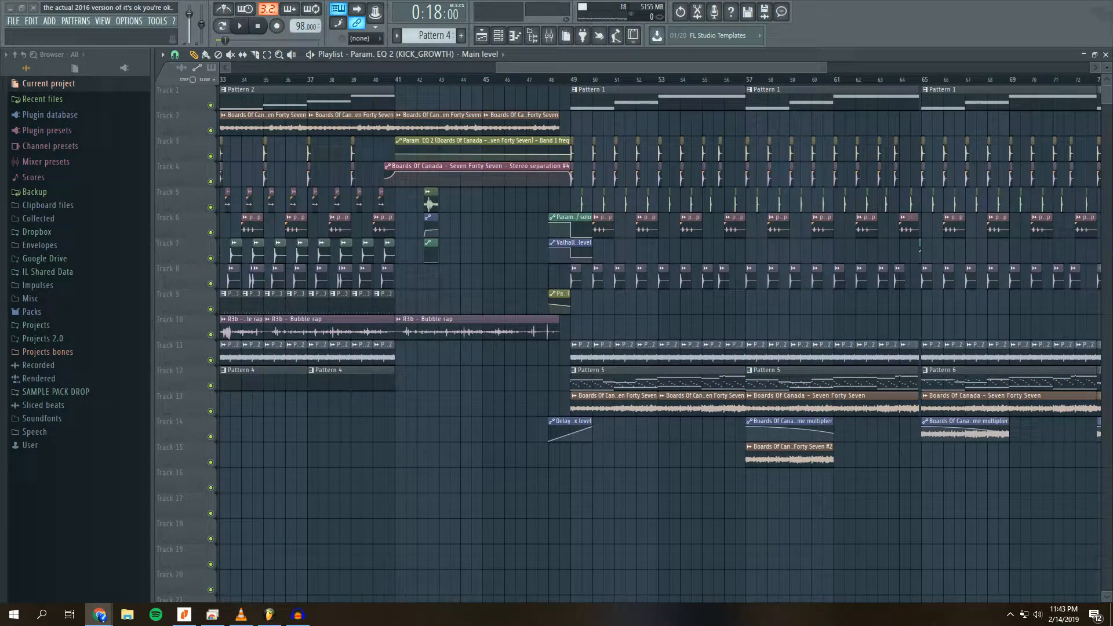
- Place the playhead at bar 48 and examine the EQ, ValhallaRoom and Delay 2 automation clips leading into bar 49
drag(556, 67, 597, 67)
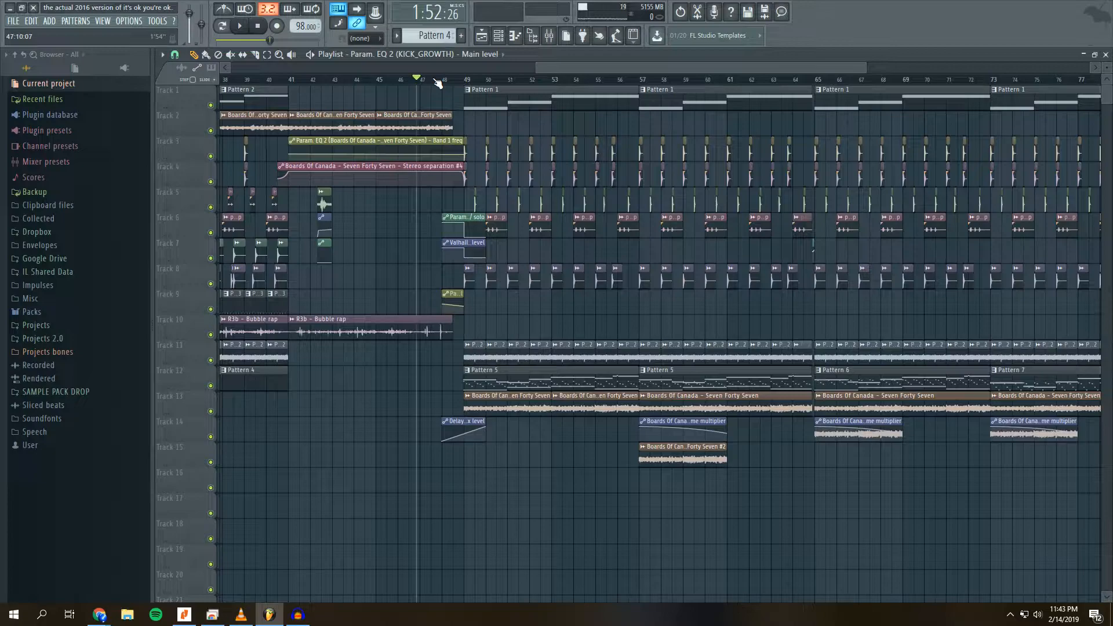
scroll(437, 85, up, 3)
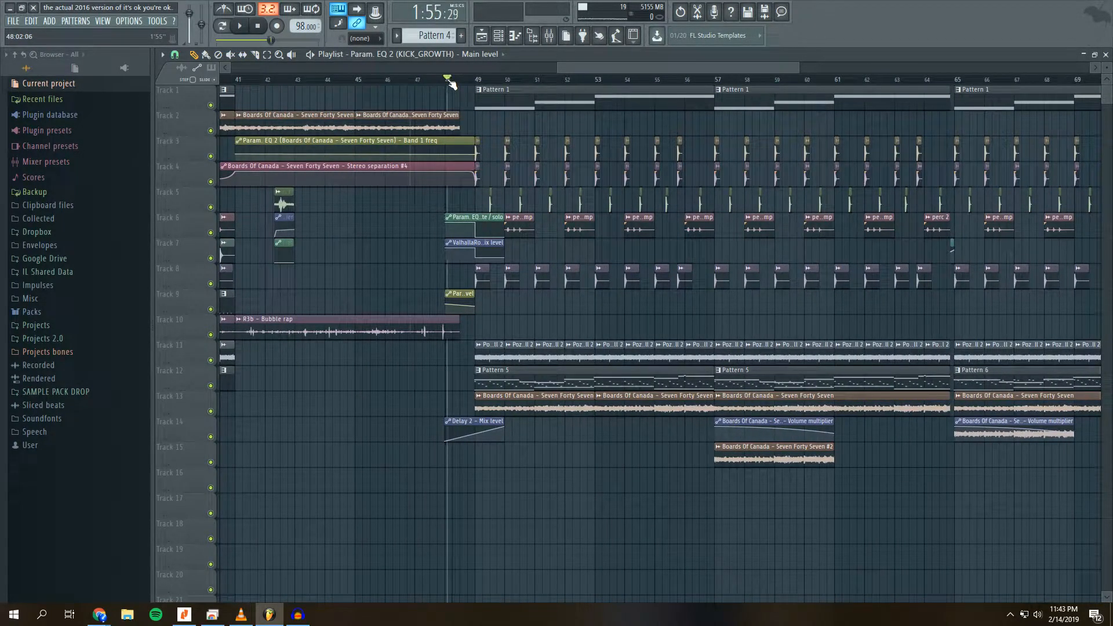
scroll(459, 86, up, 2)
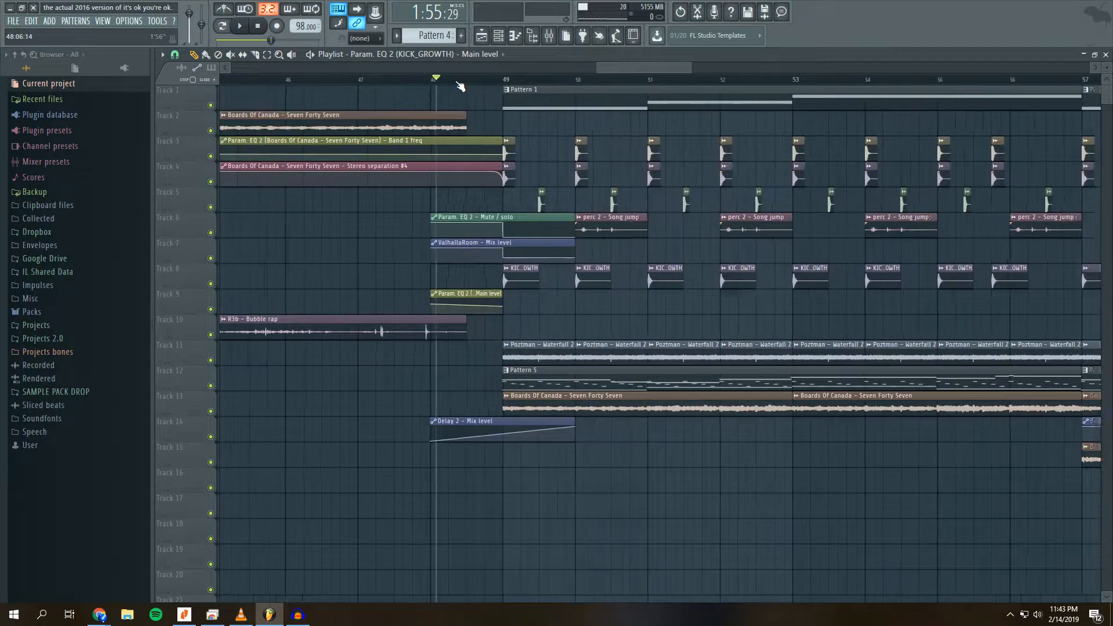
scroll(460, 87, down, 6)
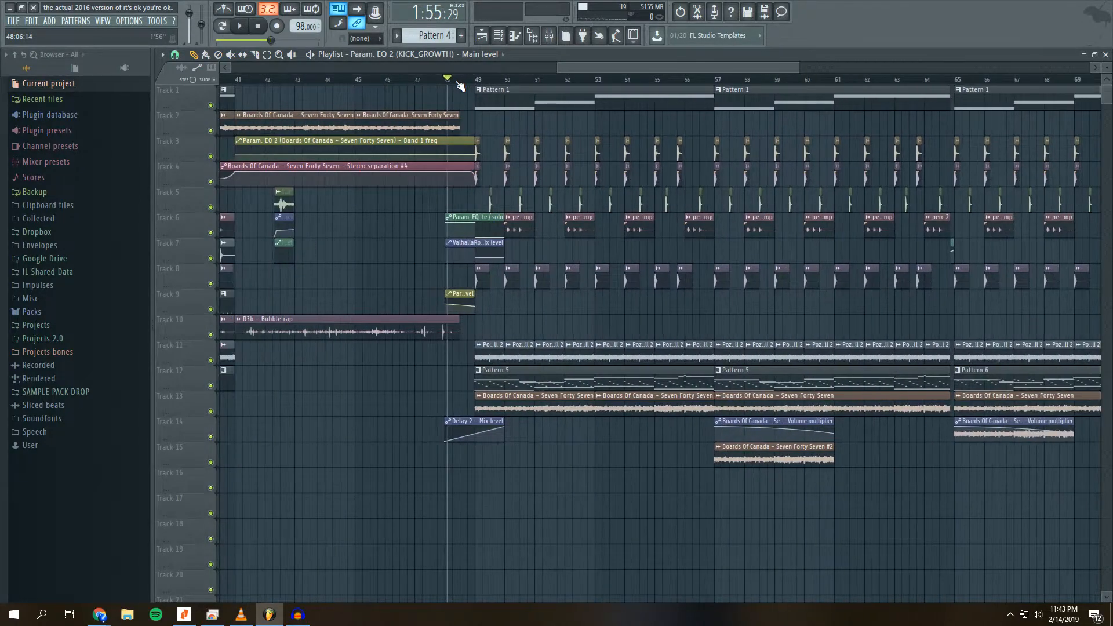
drag(374, 67, 617, 65)
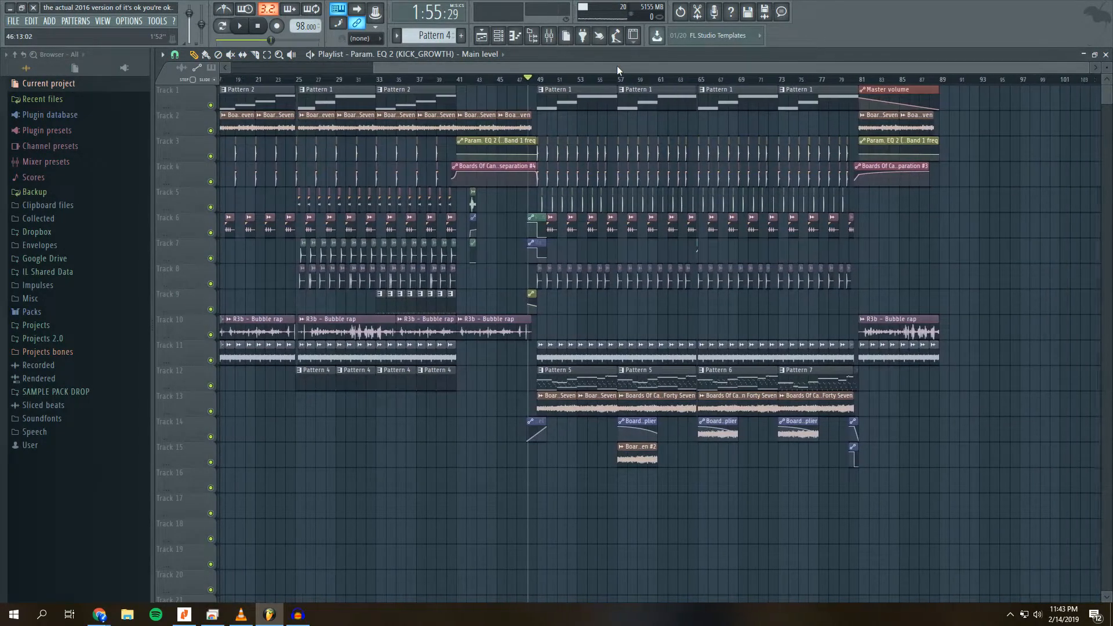
scroll(553, 75, up, 4)
scroll(554, 80, down, 2)
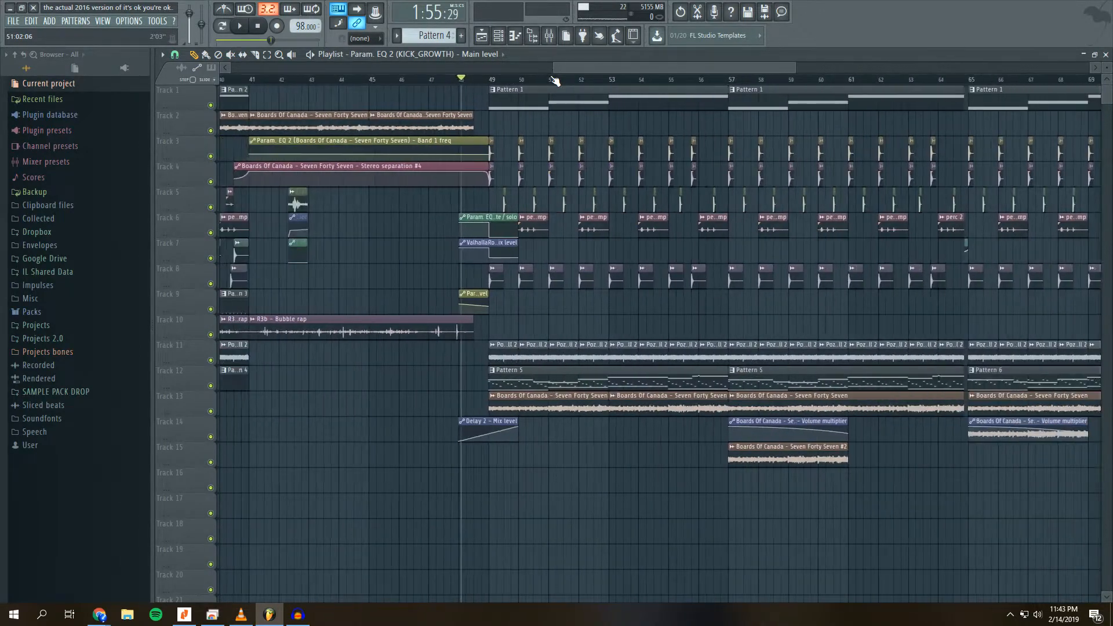
- Play the transition from just before bar 48 into bar 49 and check which mixer tracks are sounding
drag(555, 68, 514, 69)
click(543, 80)
scroll(547, 80, up, 5)
drag(586, 70, 593, 70)
drag(493, 80, 465, 80)
key(space)
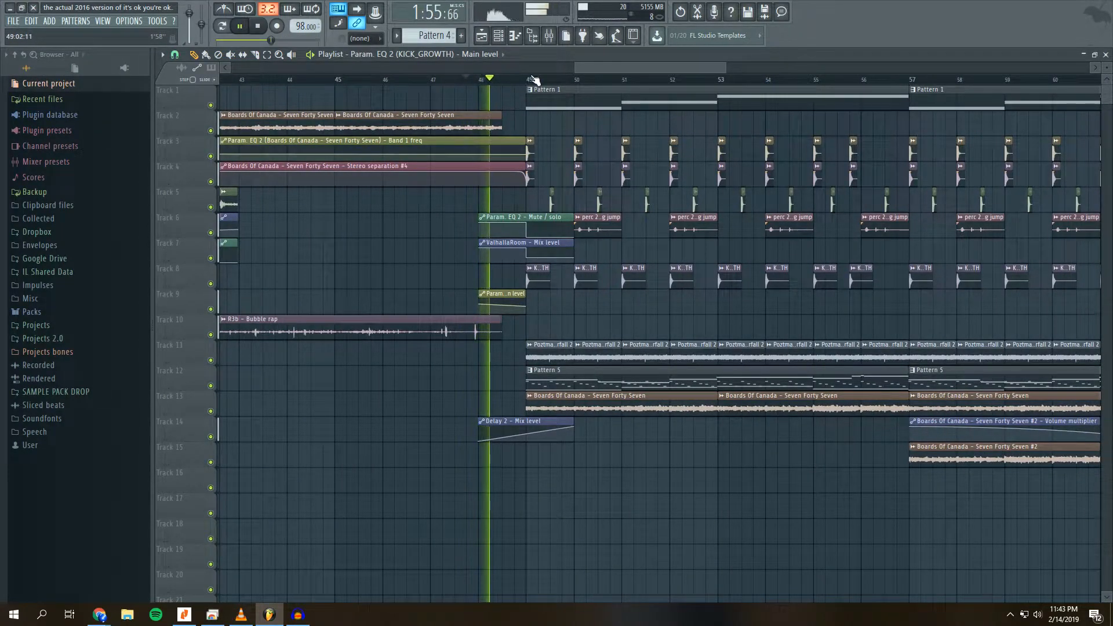
click(549, 35)
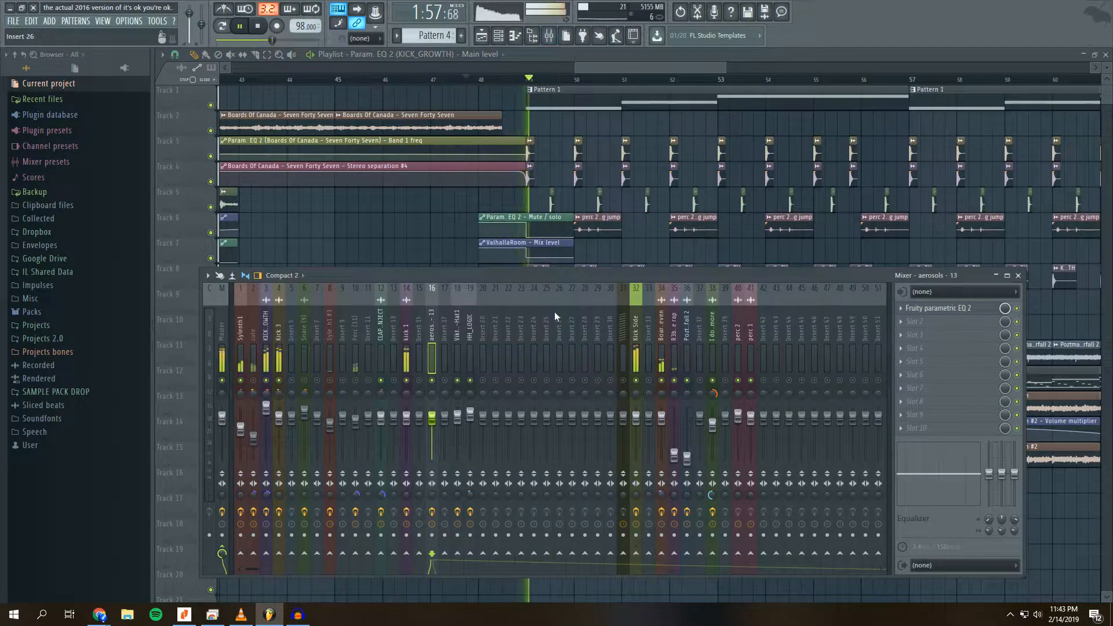
key(space)
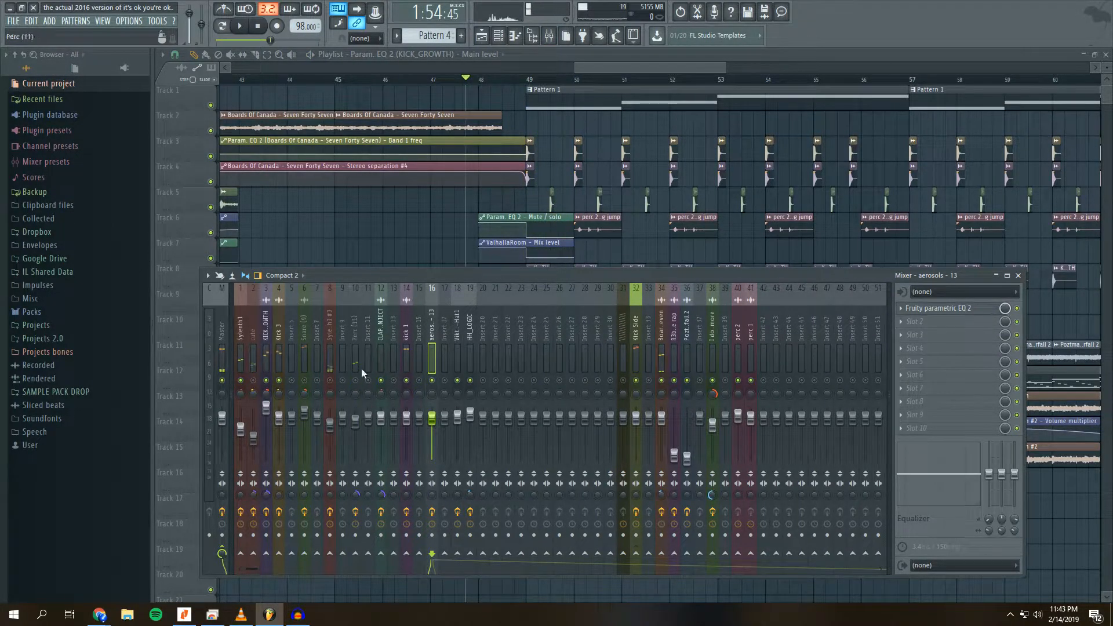
- Replay the transition, examine the layered Kick 3, kick 1 and KICK_GROWTH clips from bar 49 onward, and stop playback
drag(580, 67, 581, 68)
key(space)
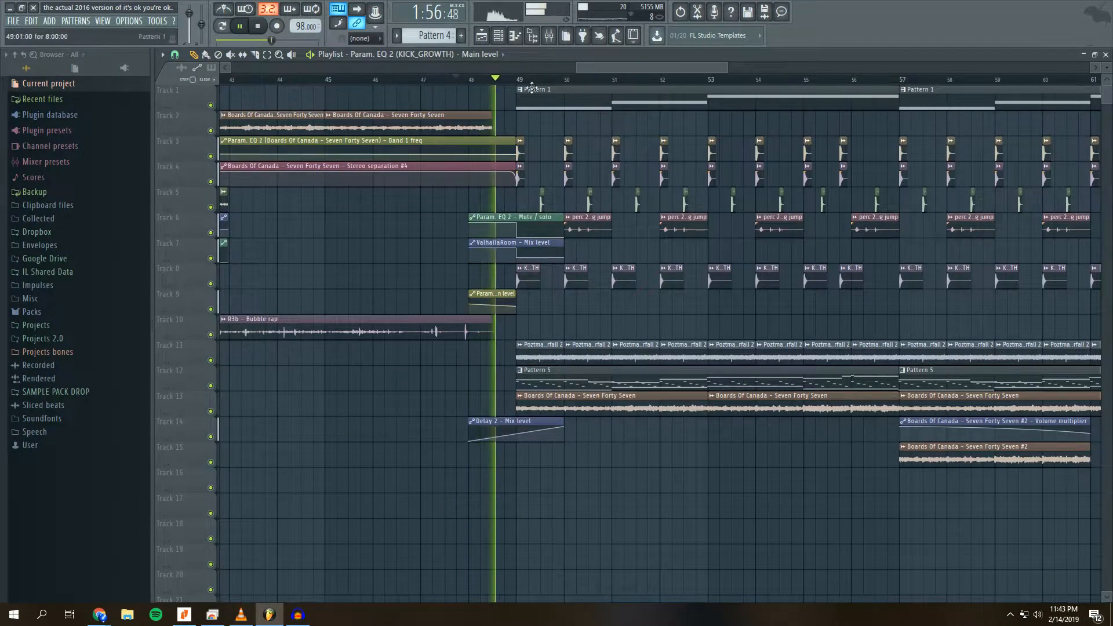
scroll(591, 92, up, 3)
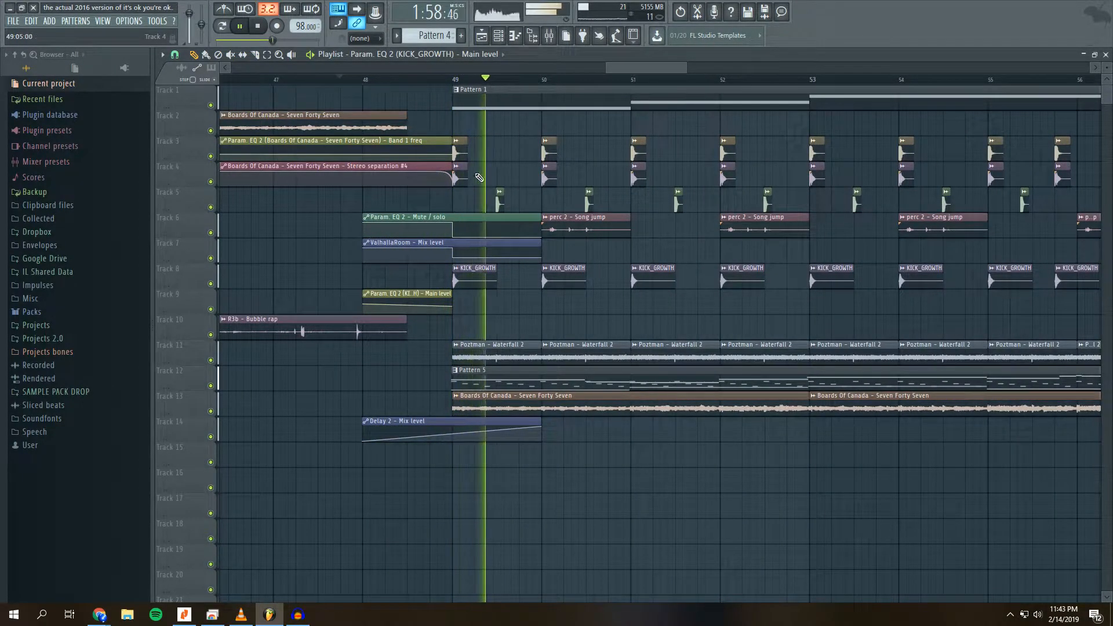
mouse_move(629, 68)
mouse_down()
mouse_move(558, 61)
mouse_move(629, 60)
mouse_up()
scroll(571, 81, up, 3)
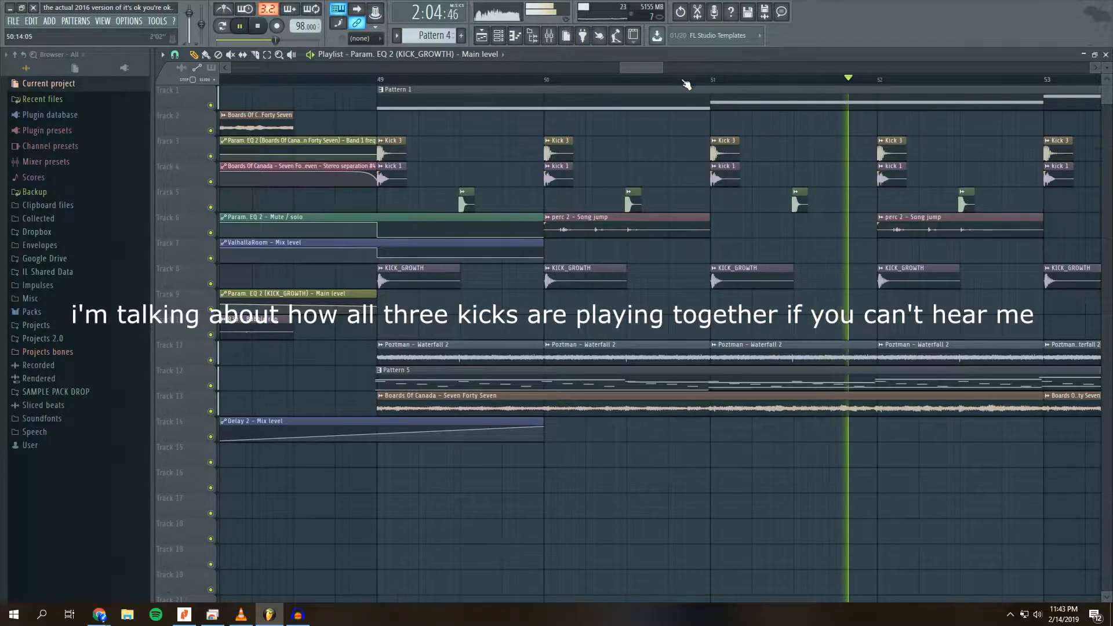
scroll(685, 82, down, 3)
drag(654, 68, 666, 65)
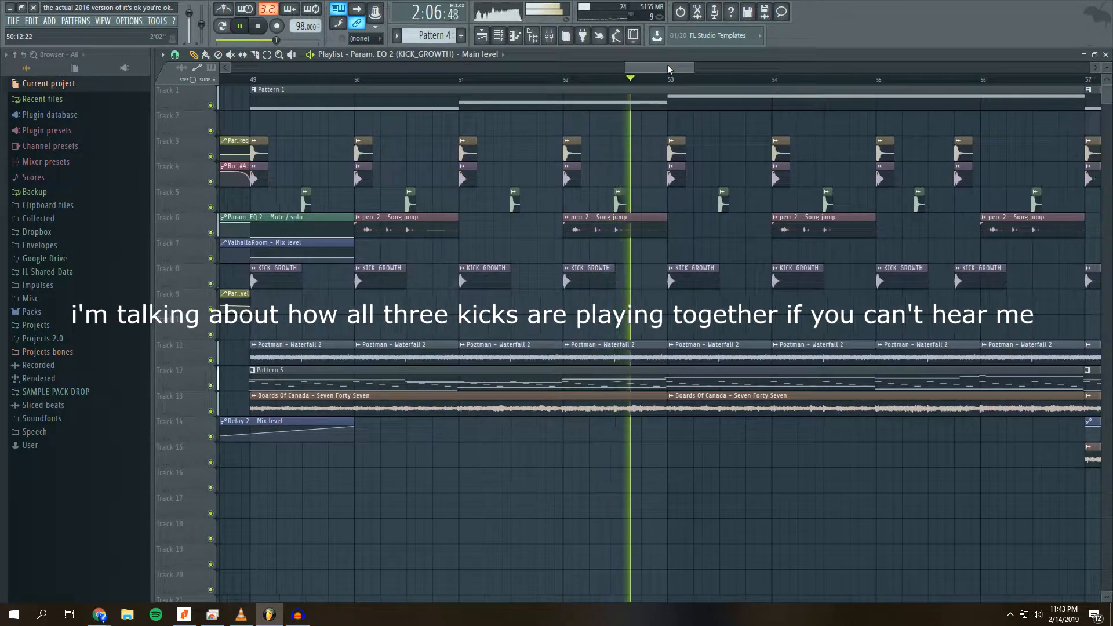
scroll(626, 82, down, 4)
scroll(626, 82, down, 1)
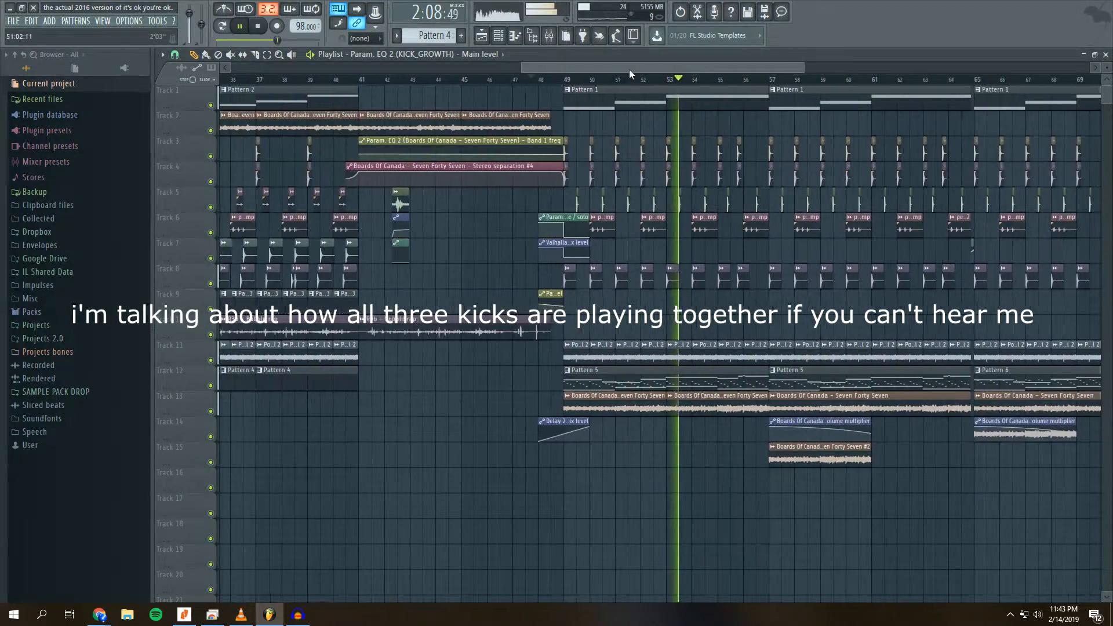
drag(628, 68, 695, 67)
scroll(670, 81, down, 1)
key(space)
- Duplicate the Boards Of Canada clips before bar 49 on Track 2 so the copies start at bar 49
drag(488, 132, 220, 120)
key(ctrl+b)
scroll(500, 111, up, 6)
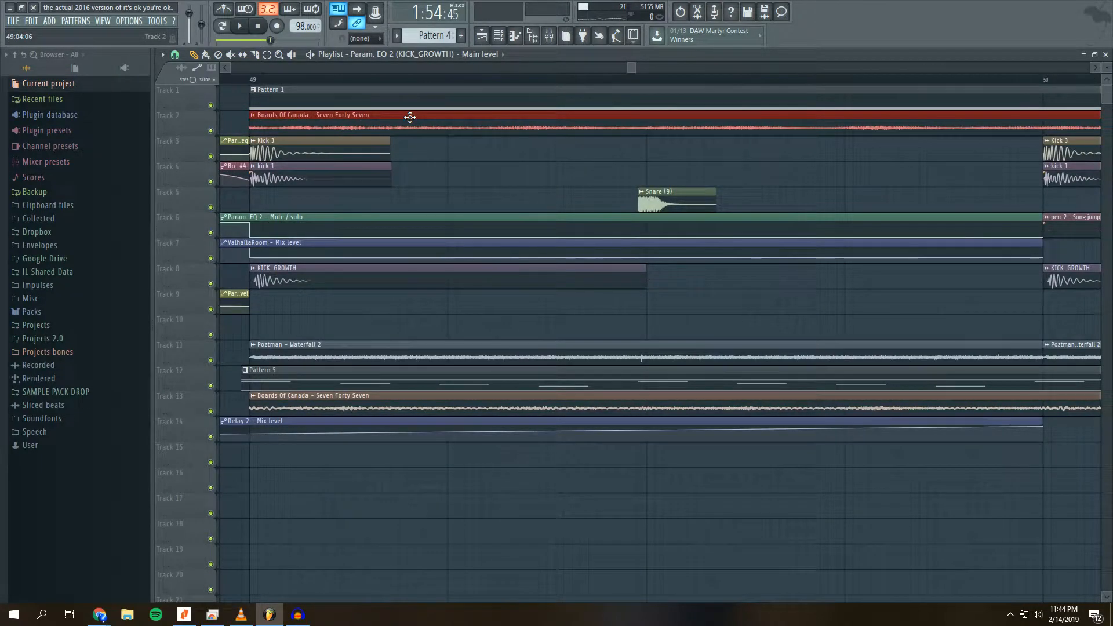
scroll(409, 117, down, 5)
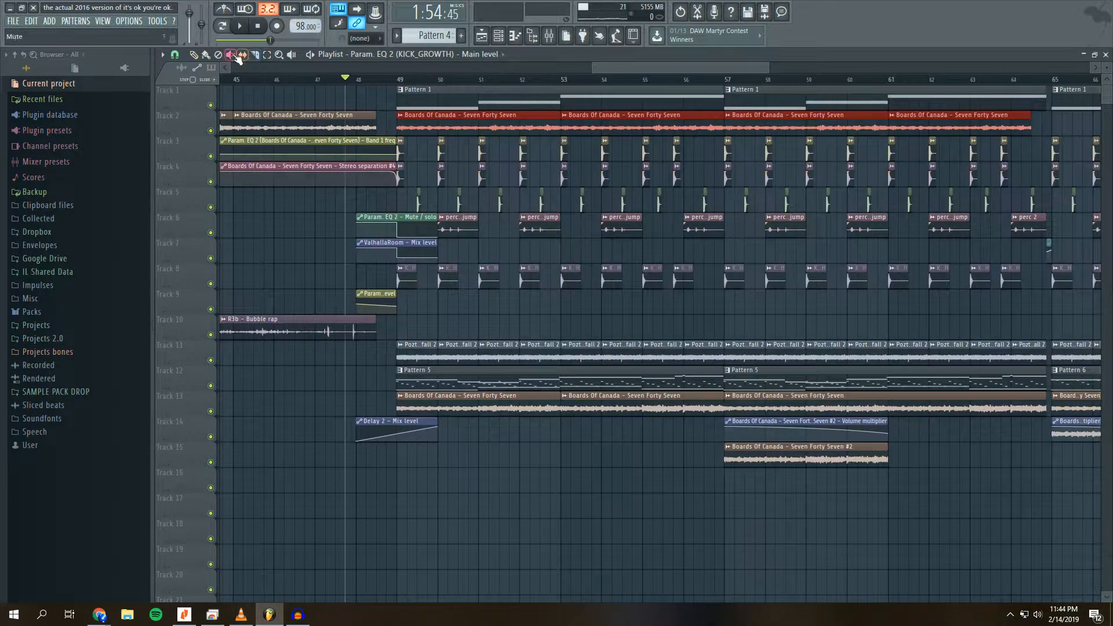
- Mute the Boards Of Canada clips on Track 13 from bar 49 onward and play the song from just before bar 48
click(230, 54)
scroll(474, 400, down, 4)
drag(446, 406, 873, 411)
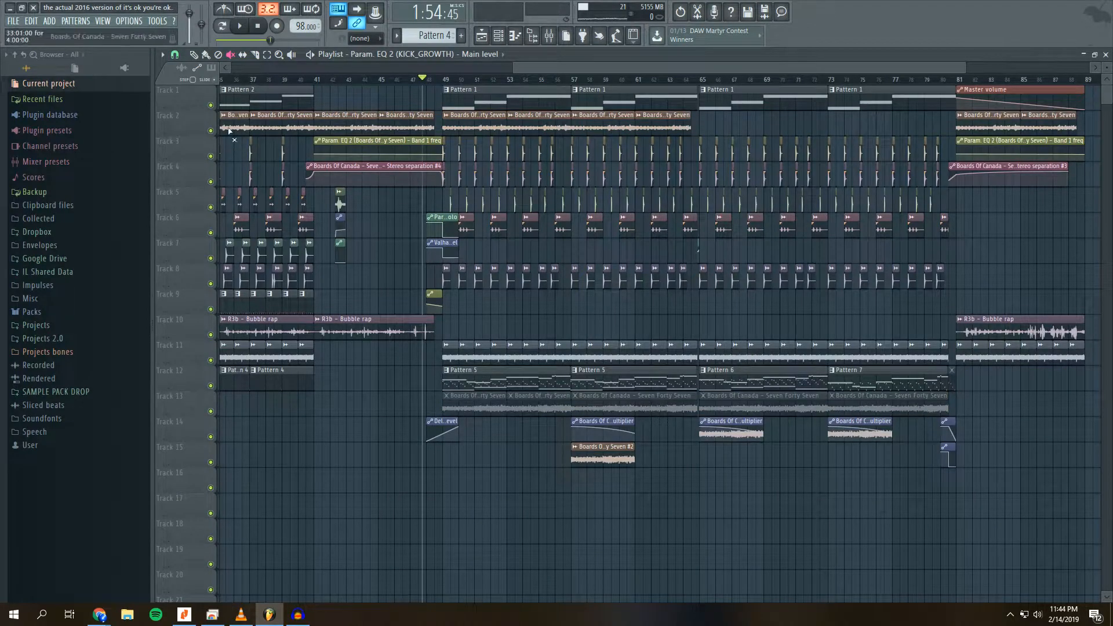
key(space)
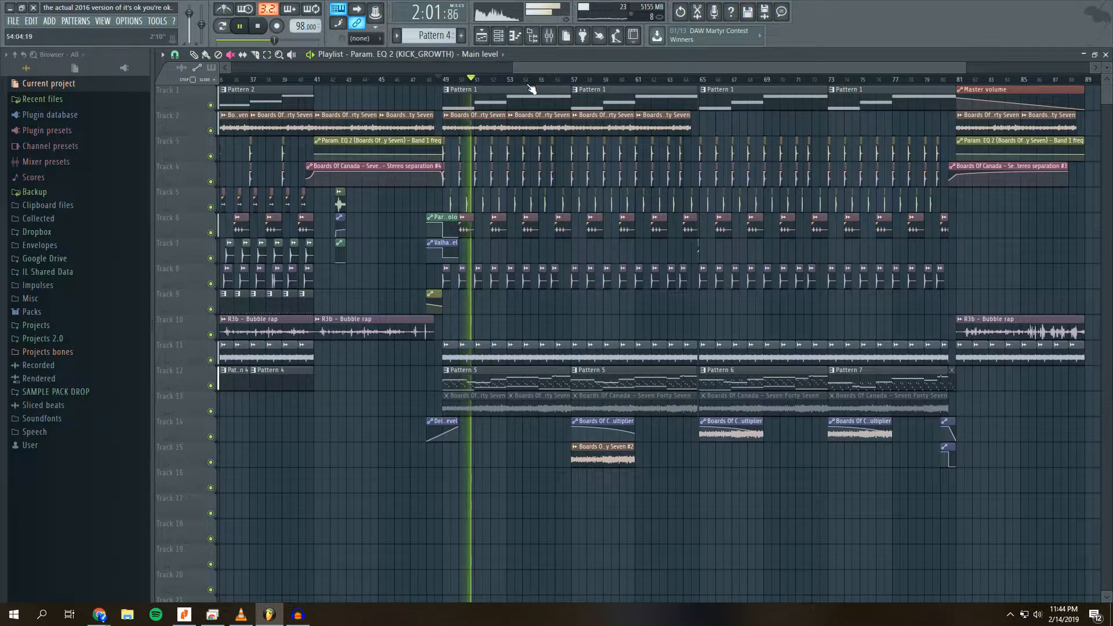
- Check which mixer tracks are sounding while the song plays past bar 49, and stop playback
scroll(534, 79, up, 2)
click(549, 36)
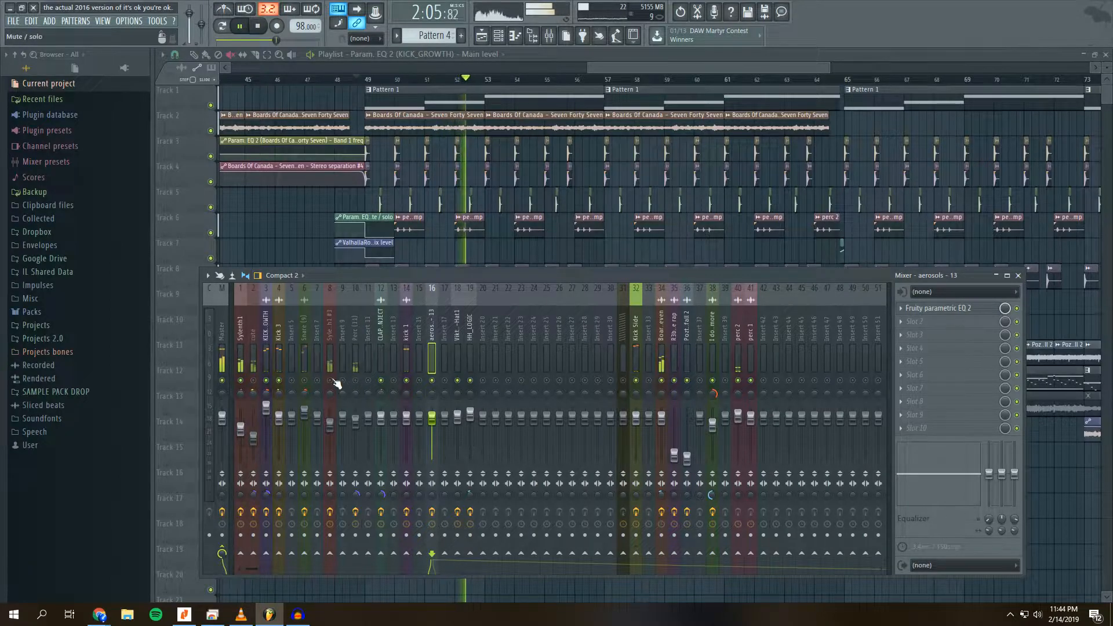
key(space)
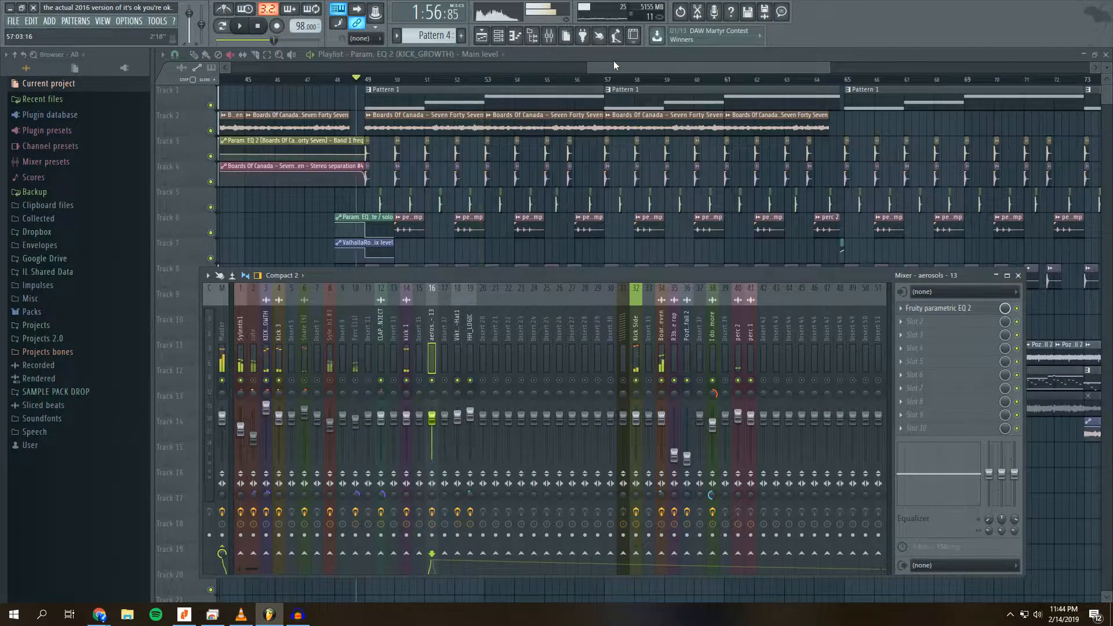
key(F9)
click(550, 38)
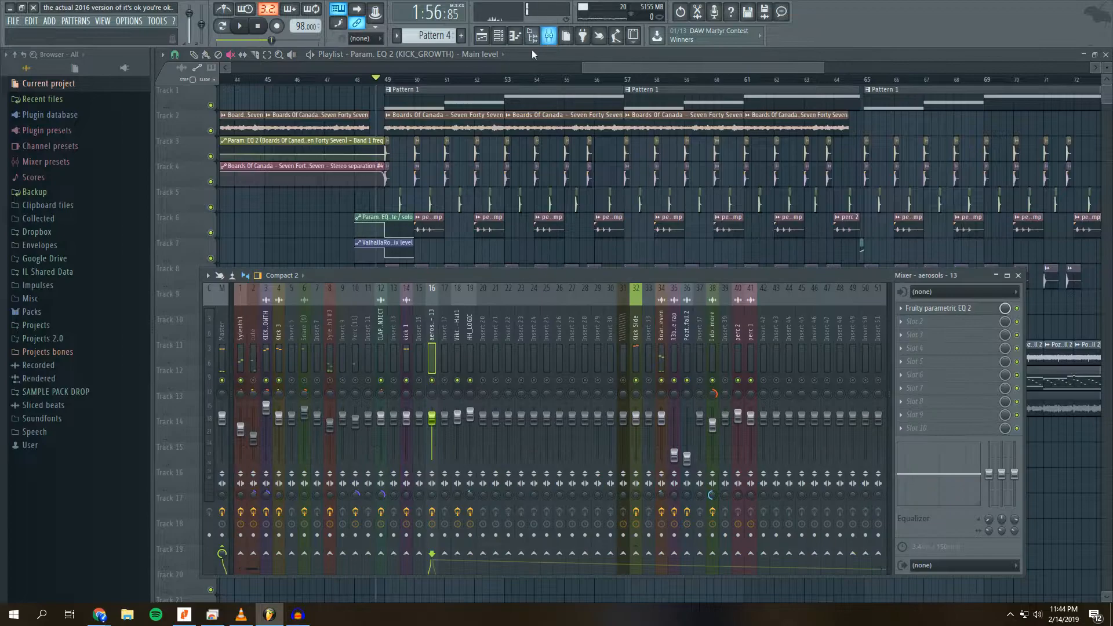
- Inspect the ValhallaShimmer effect on the Snare (9) mixer track, play the section from just before bar 49, and stop playback
click(305, 330)
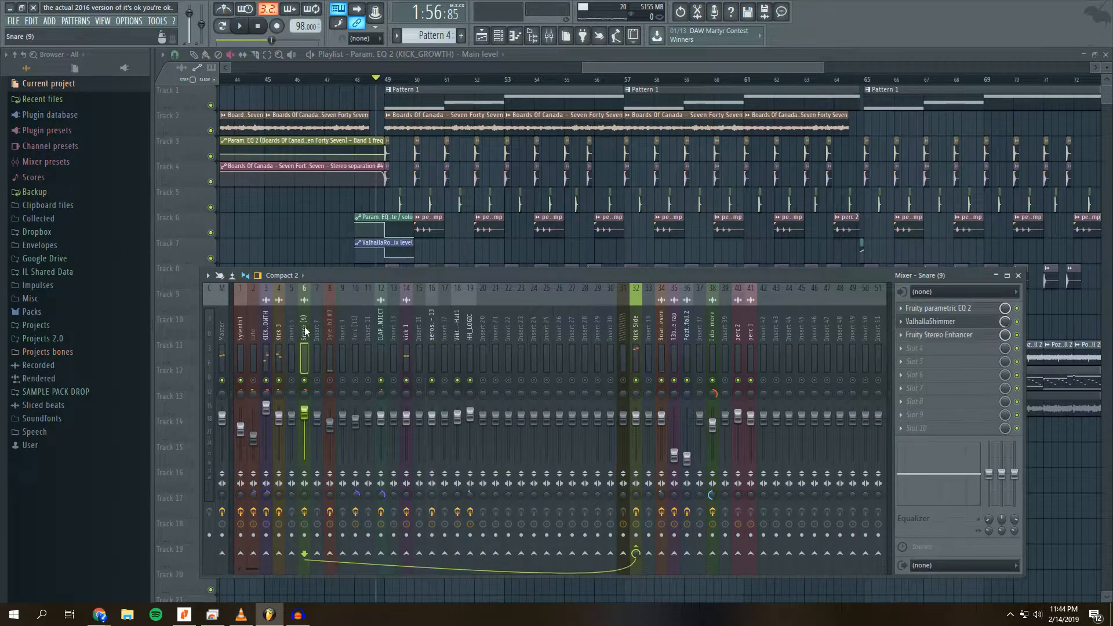
click(971, 323)
click(956, 324)
key(space)
drag(641, 67, 623, 66)
click(548, 38)
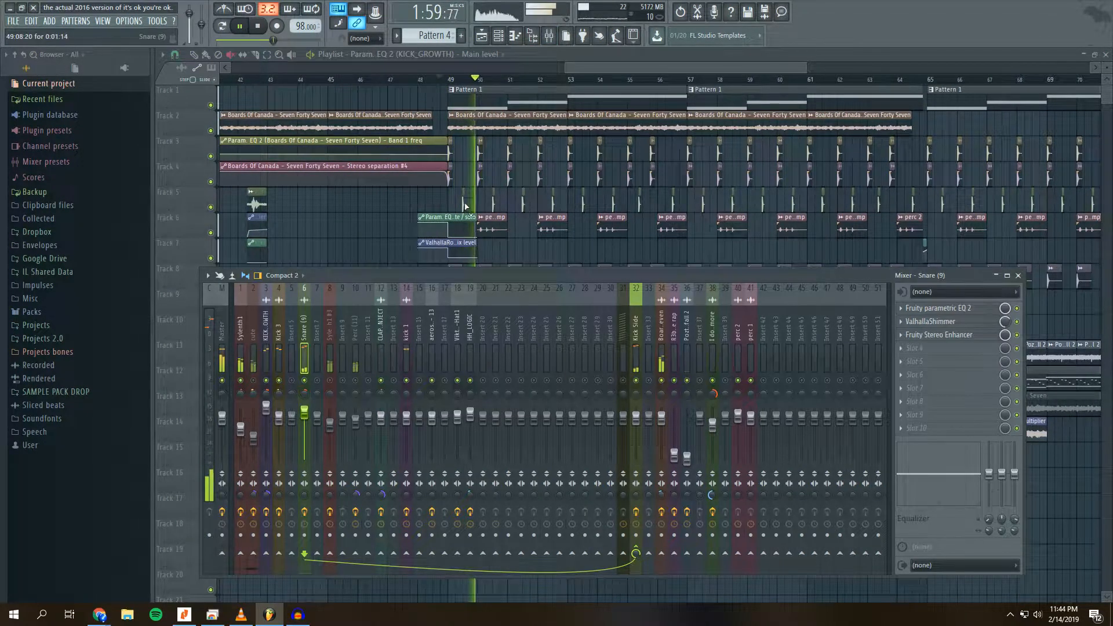
drag(586, 66, 590, 65)
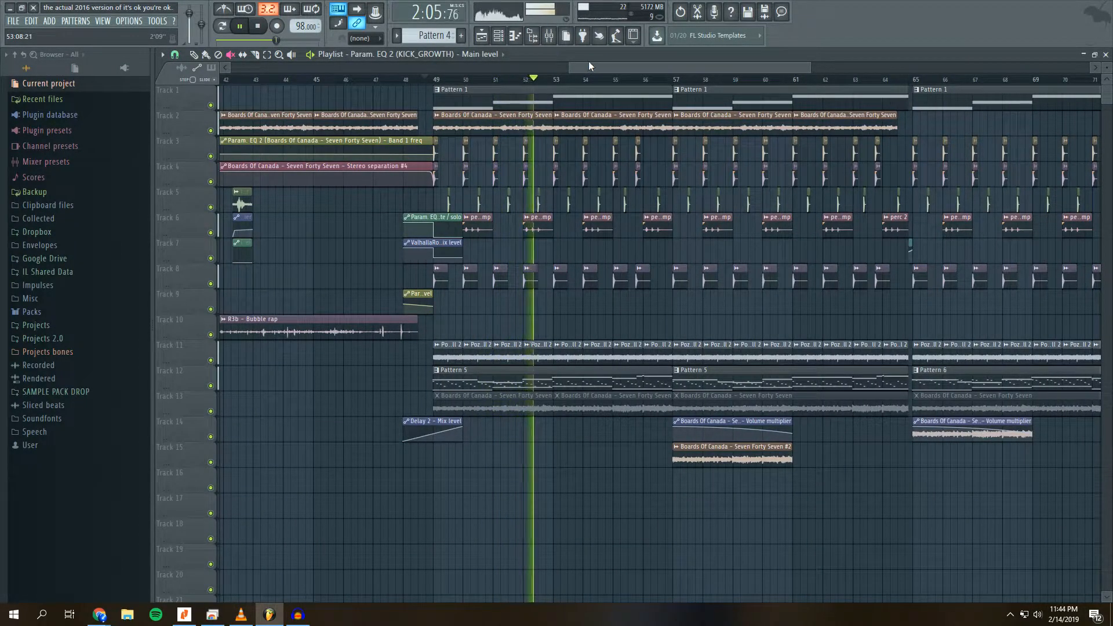
drag(602, 66, 609, 65)
key(space)
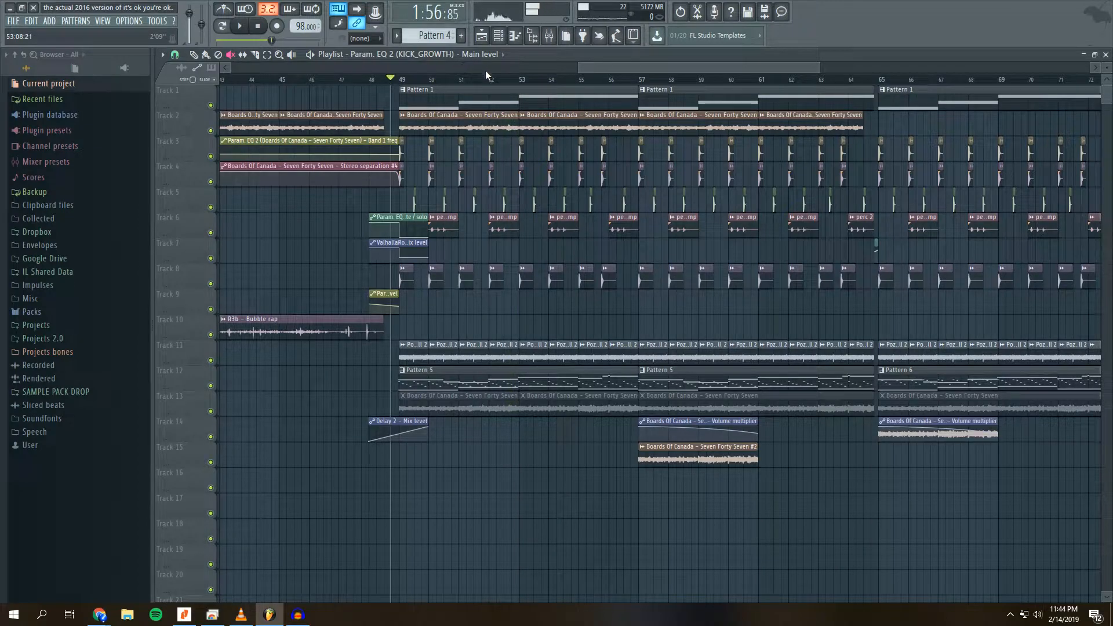
- Select the playlist time range from bar 1 up to just before bar 49
scroll(493, 80, down, 5)
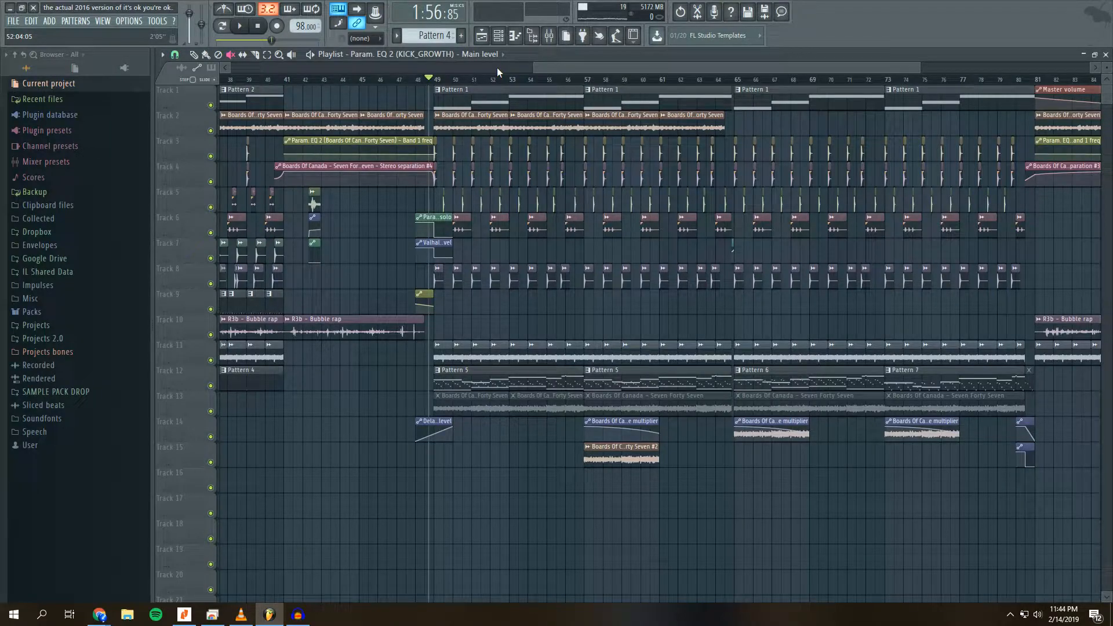
scroll(497, 69, down, 3)
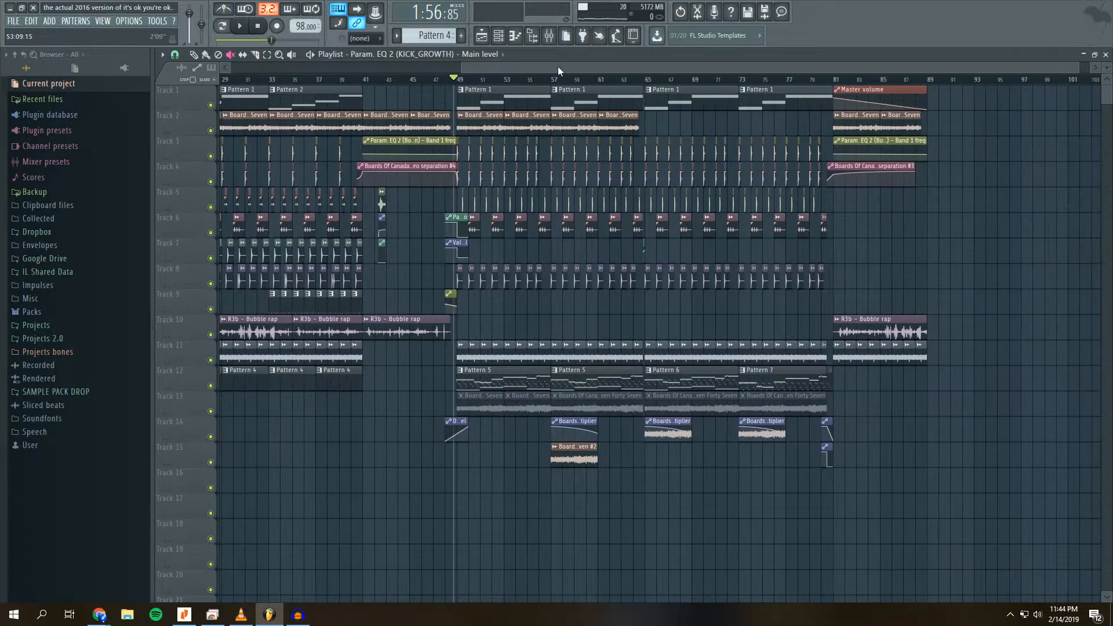
drag(481, 63, 401, 66)
drag(673, 85, 777, 86)
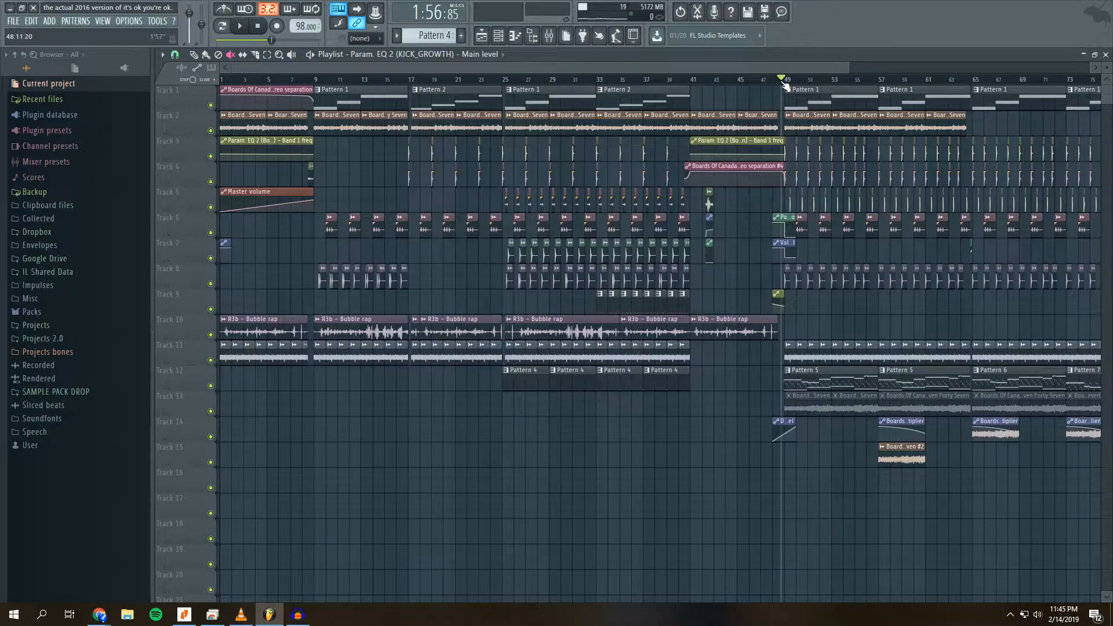
mouse_move(785, 85)
mouse_down()
mouse_move(220, 85)
mouse_move(785, 86)
mouse_up()
scroll(548, 60, up, 3)
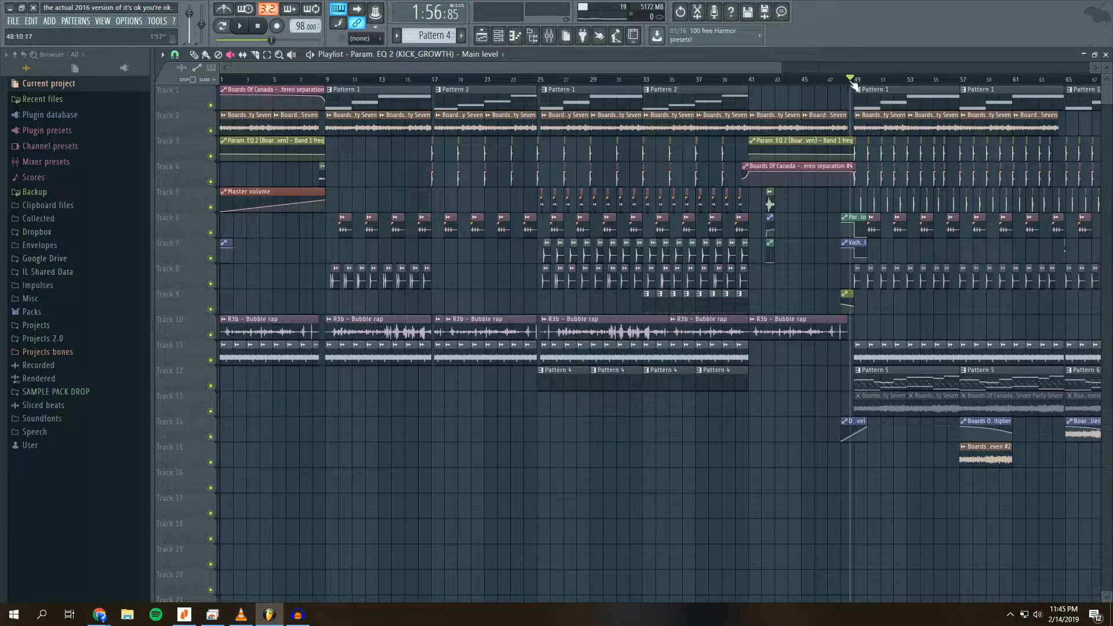
drag(850, 84, 162, 95)
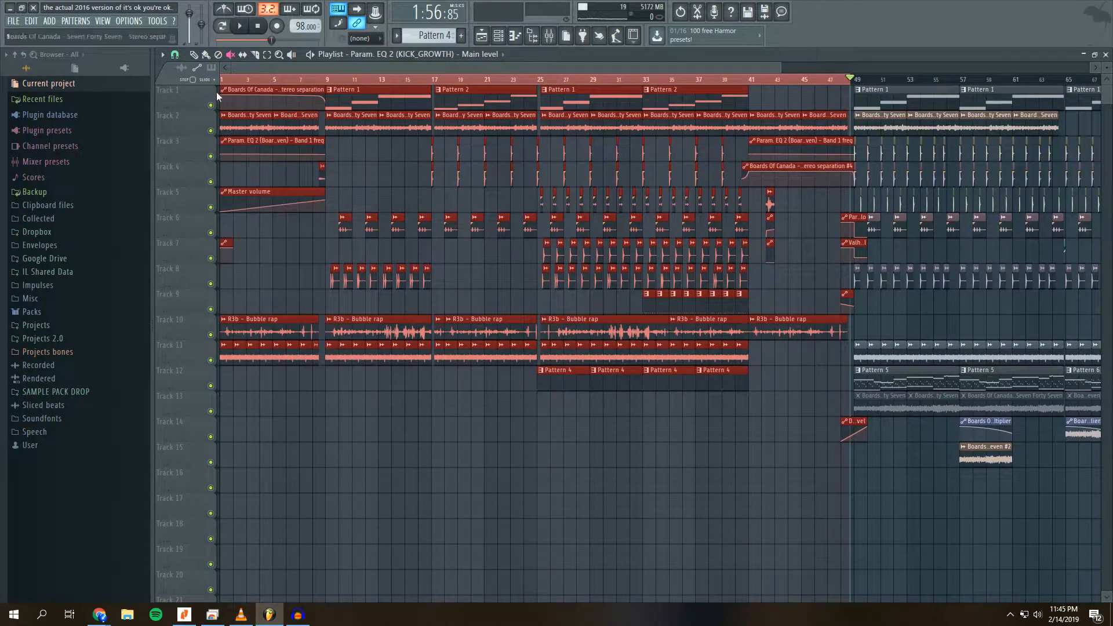
- Switch to the Clyp page in the browser, play several passages of "it's fine, you're fine", pause it and close the page
key(alt+Tab)
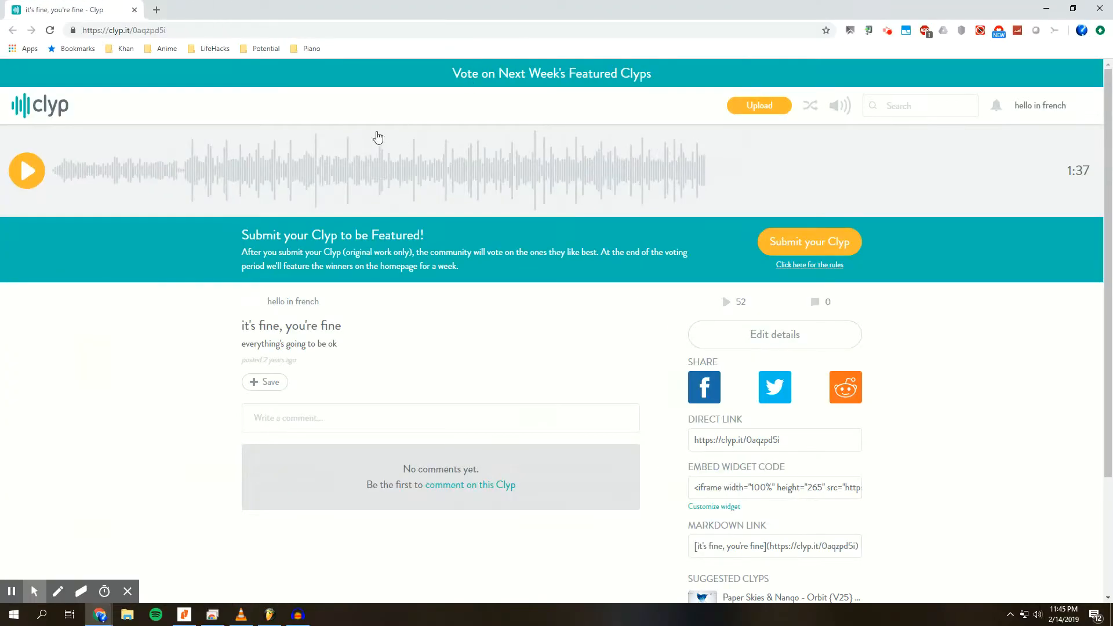
click(45, 171)
click(25, 173)
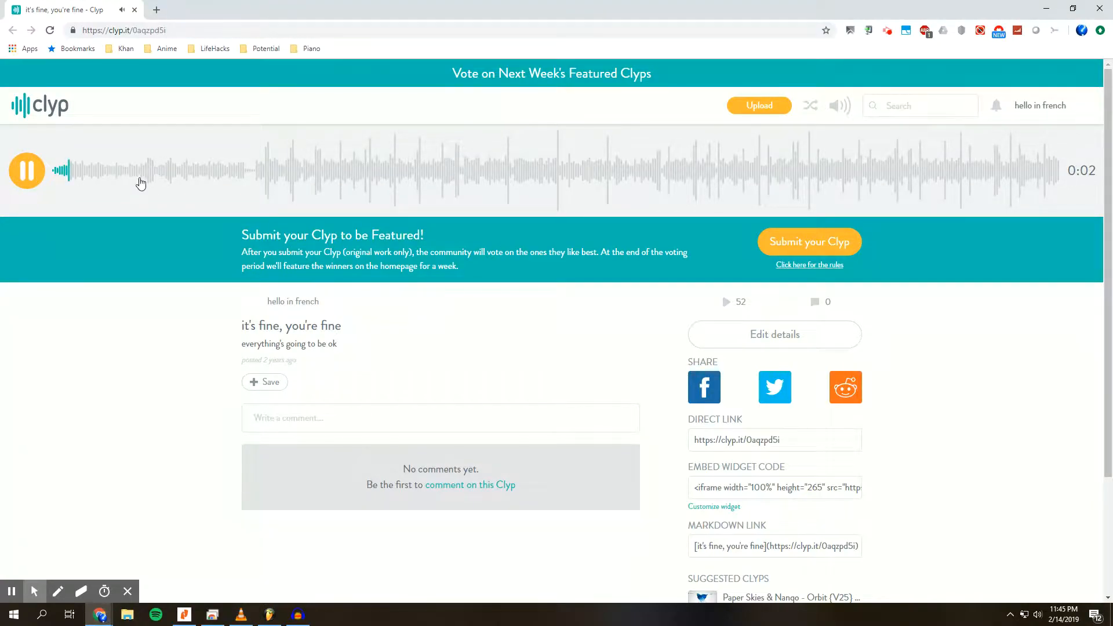
drag(155, 175, 267, 170)
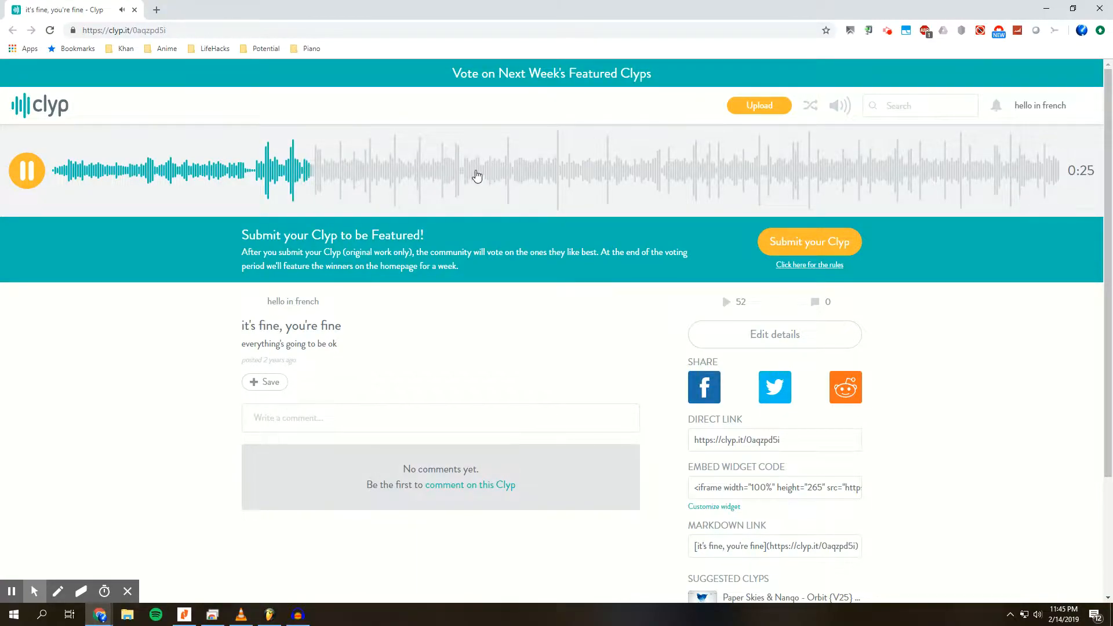
click(32, 174)
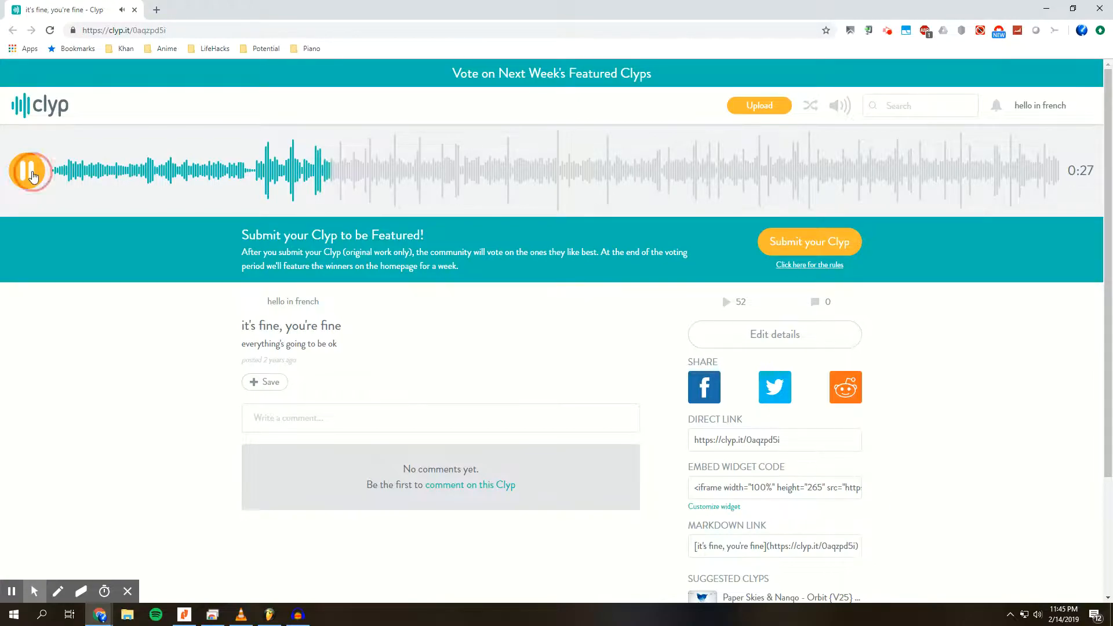
click(442, 174)
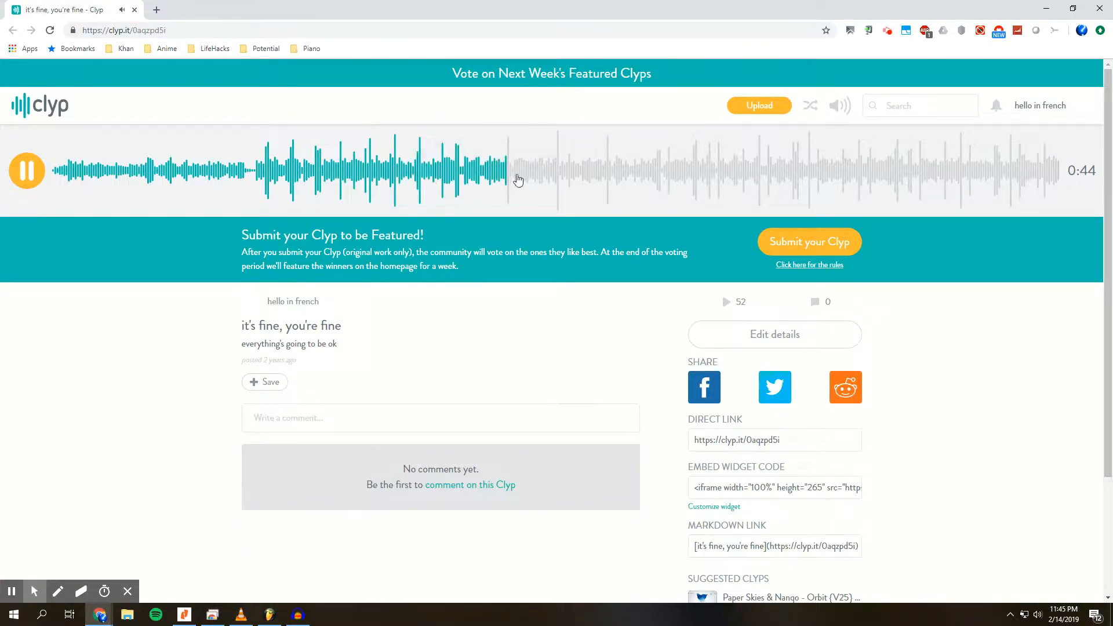
click(413, 171)
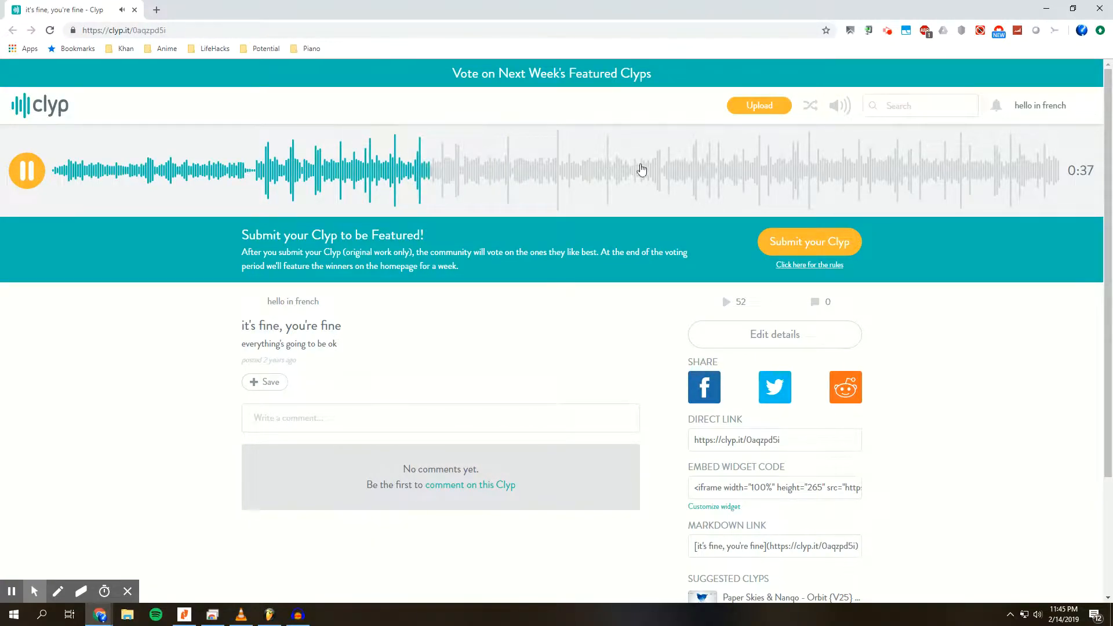
click(657, 171)
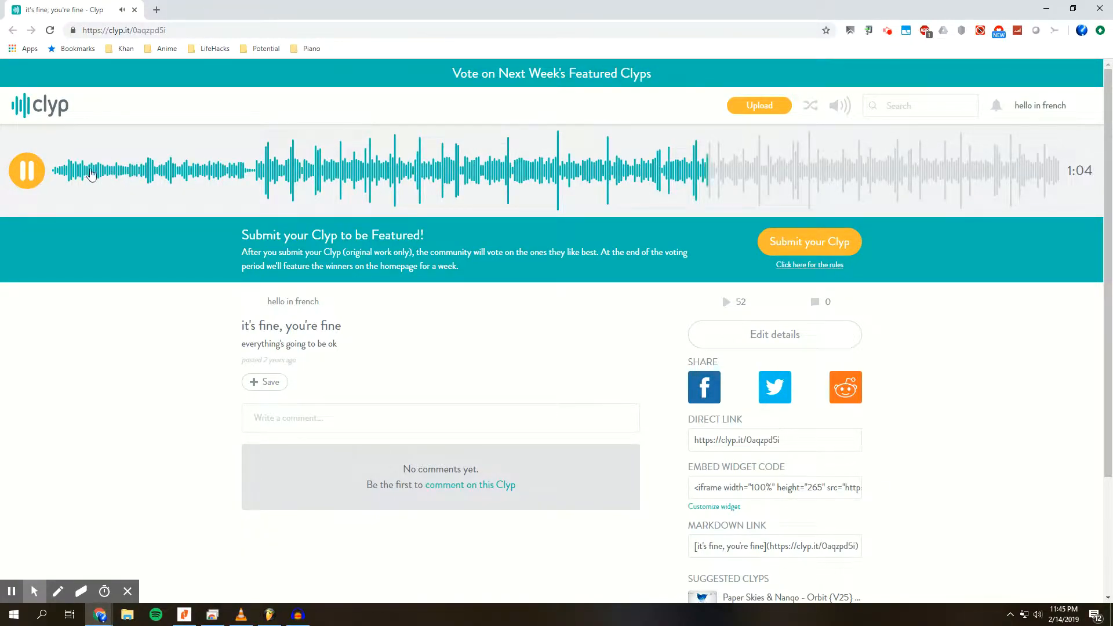
click(926, 172)
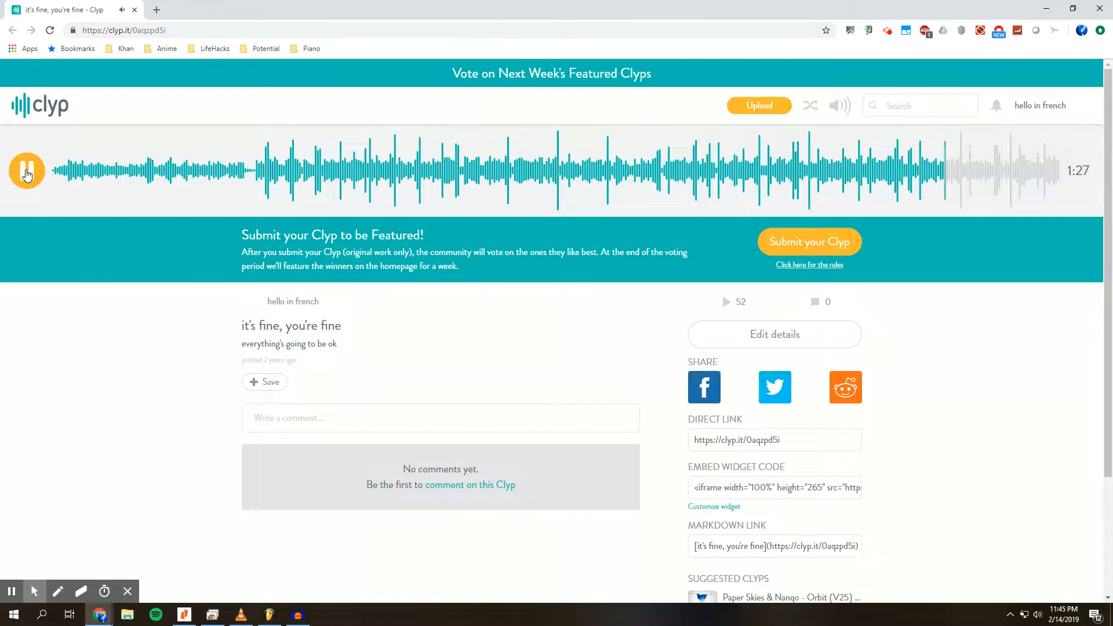
click(26, 172)
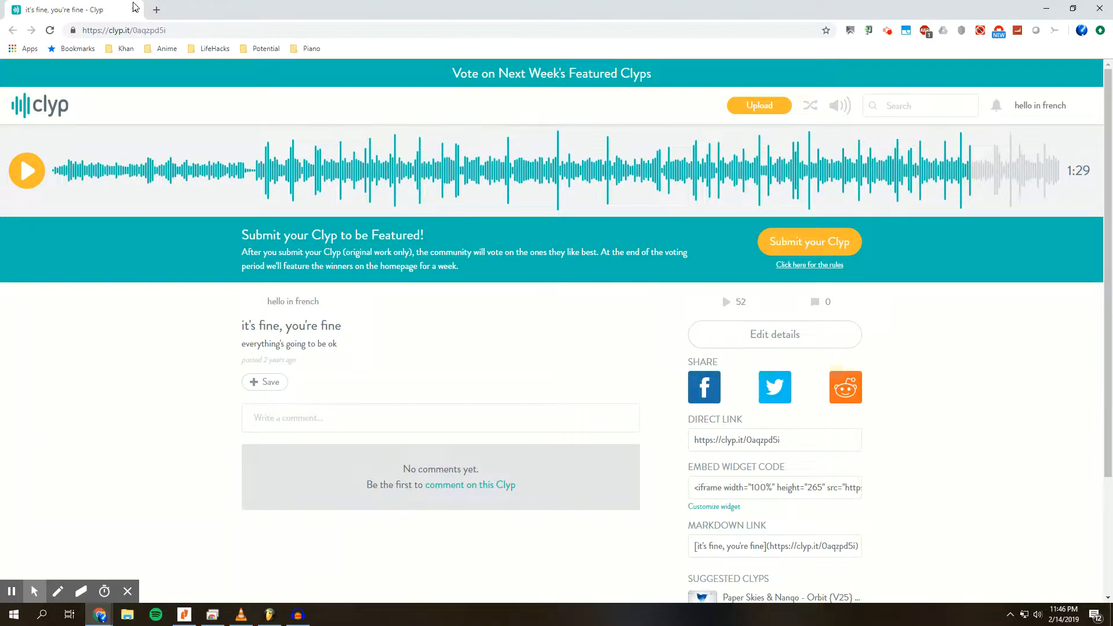
click(134, 7)
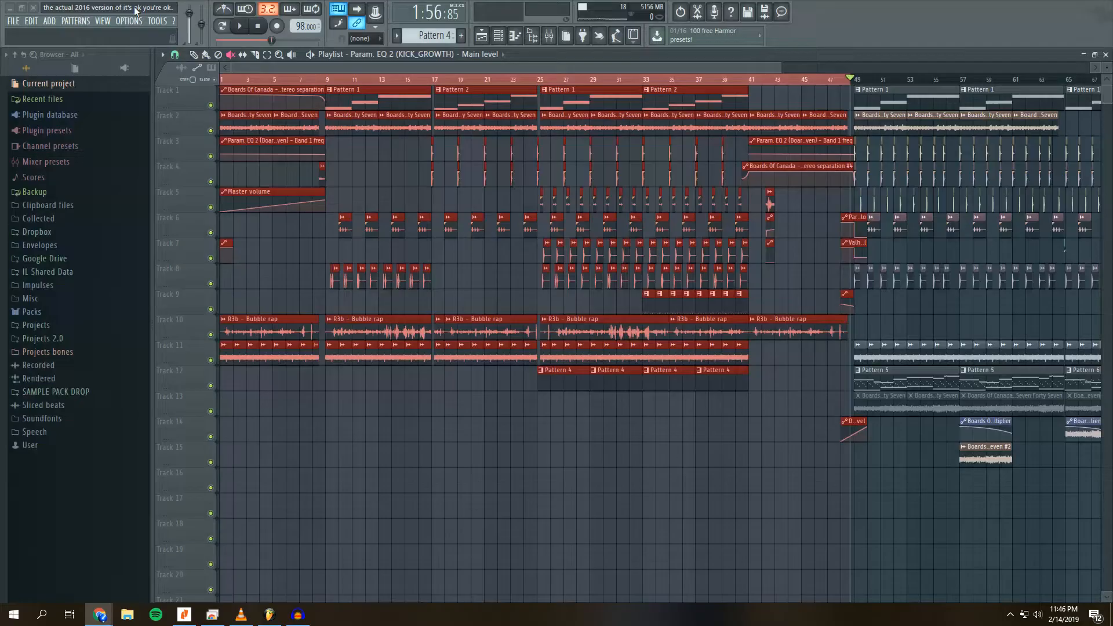
- Switch to the SoundCloud page of "she" by ginseng, play its intro and the passage into the drop, and pause it
scroll(302, 79, down, 2)
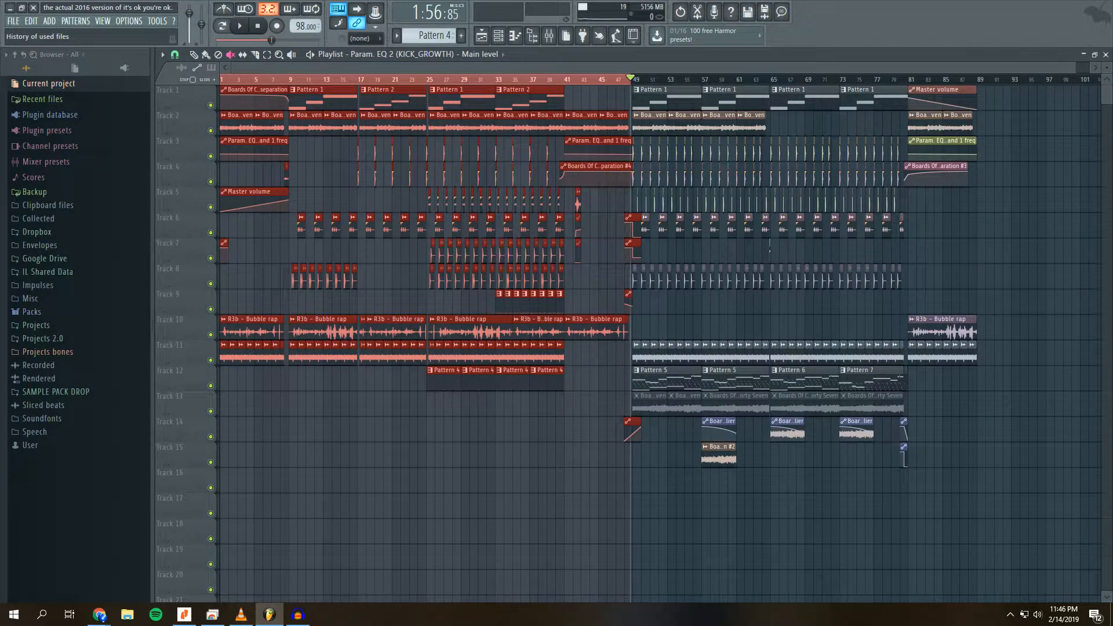
click(99, 614)
click(168, 562)
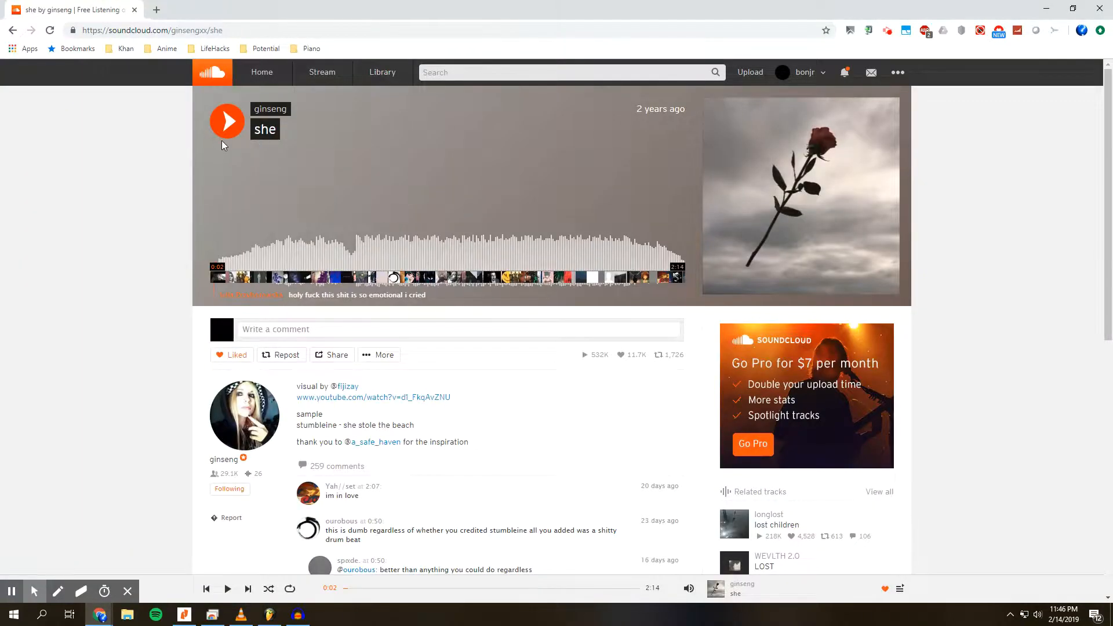
click(228, 129)
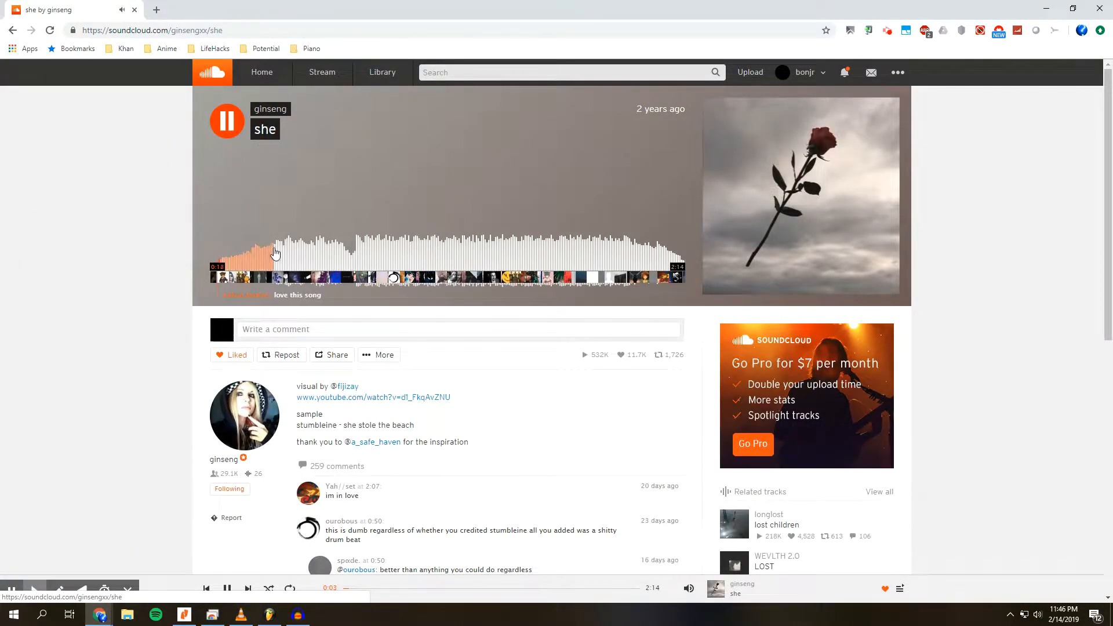
click(264, 259)
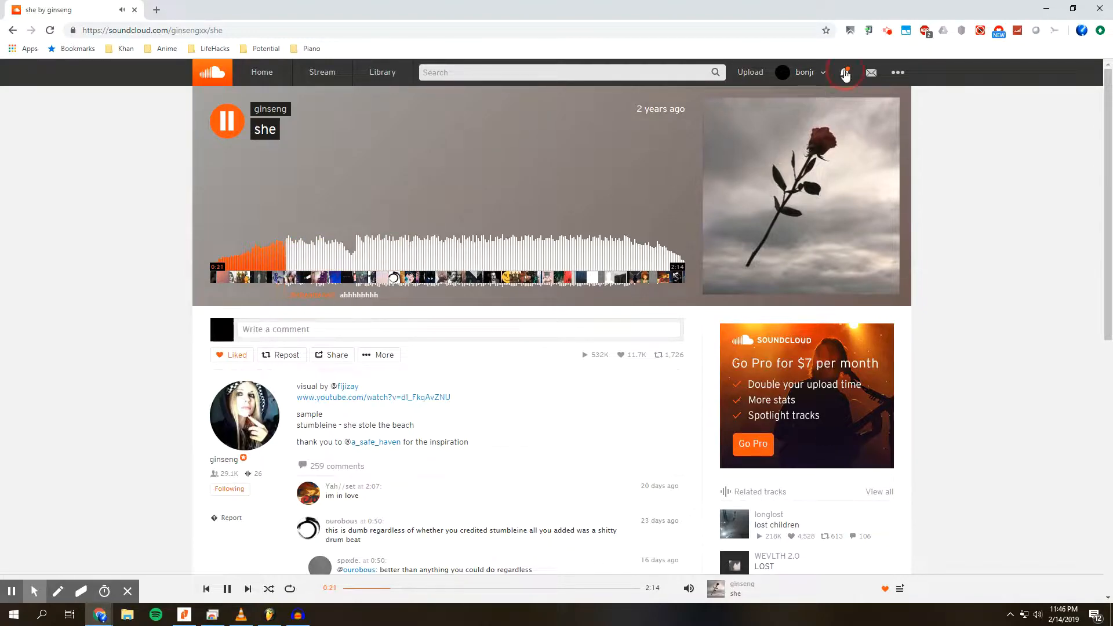
click(844, 72)
click(844, 72)
click(339, 255)
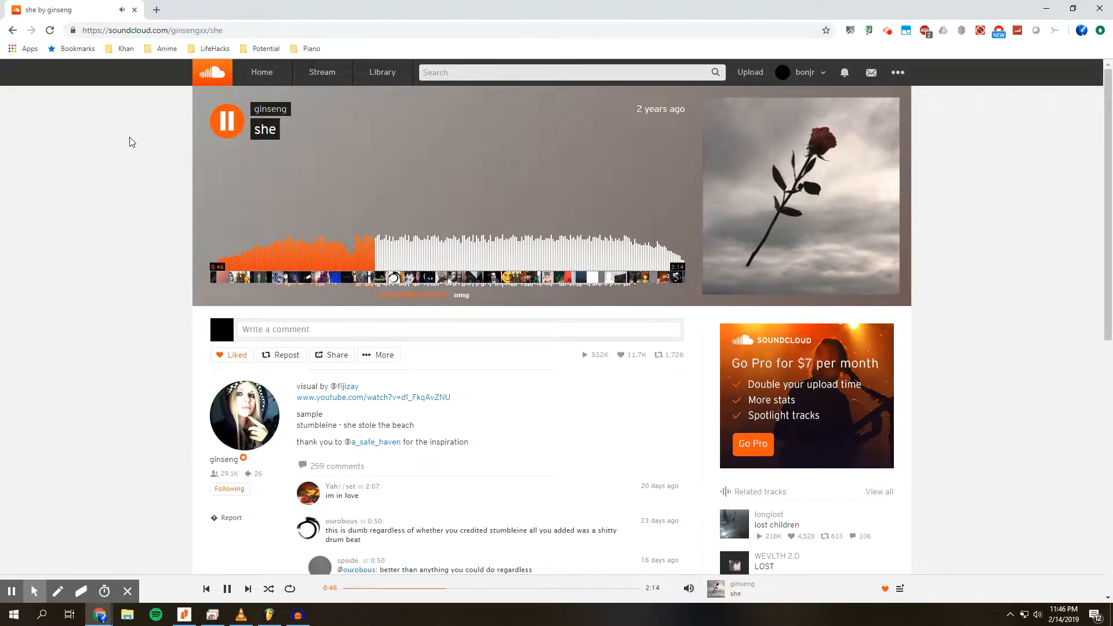
click(229, 127)
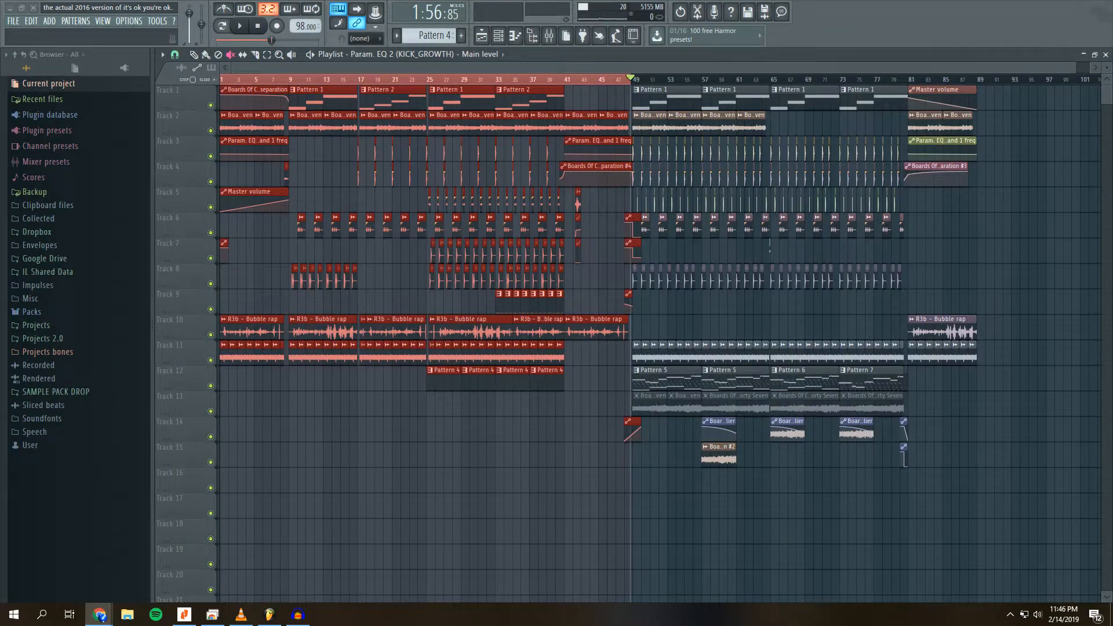
- Bring the SoundCloud browser window back onto the main screen and maximize it
click(348, 65)
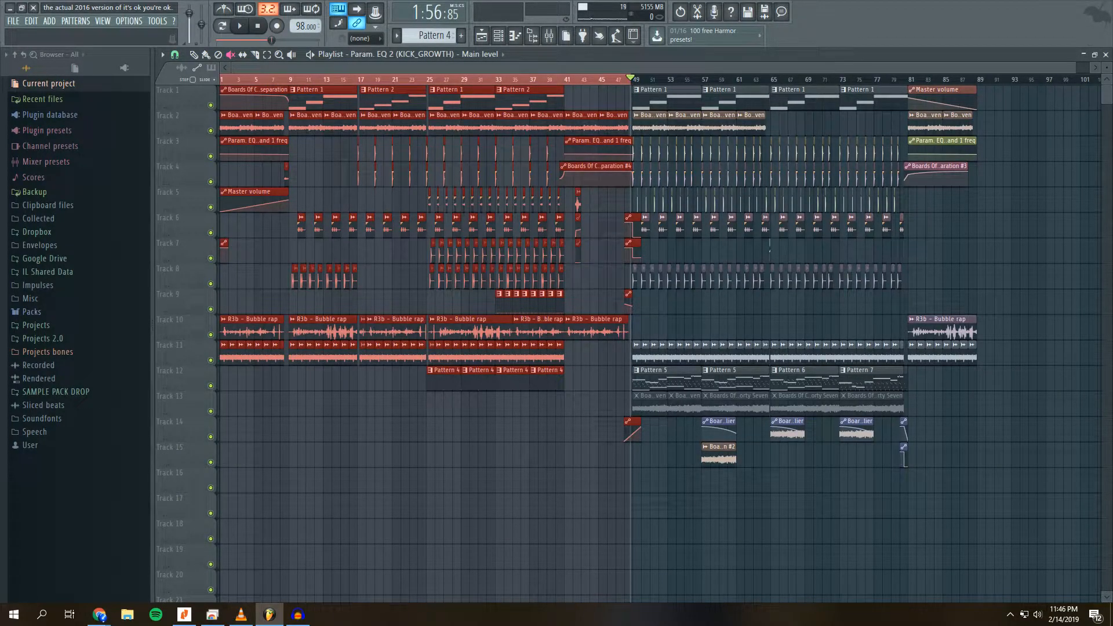
click(100, 615)
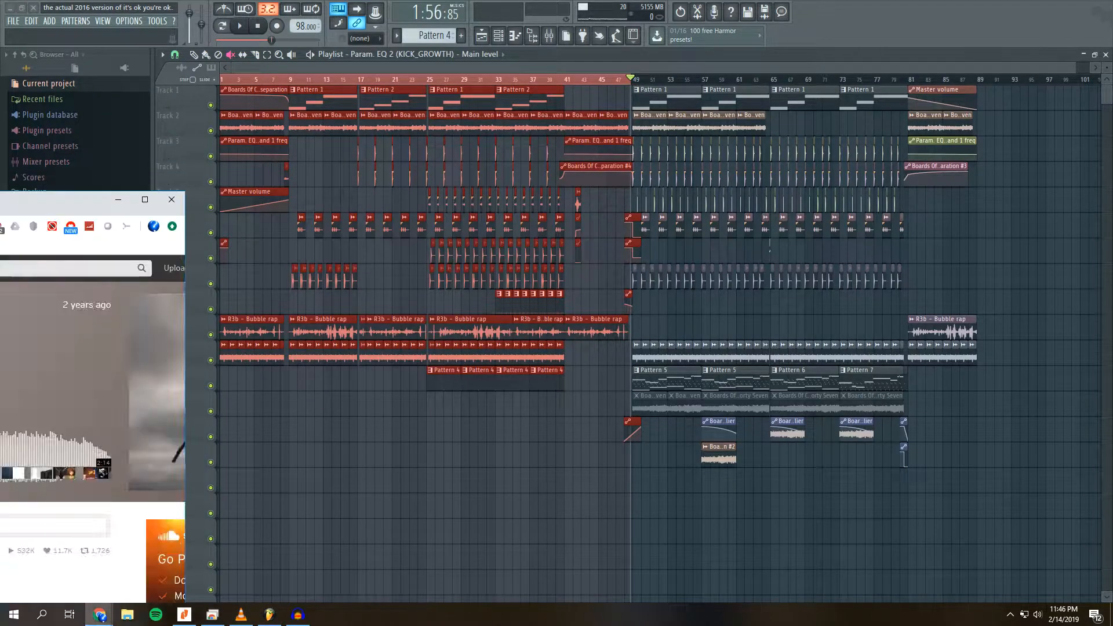
drag(74, 208, 774, 110)
drag(776, 108, 785, 1)
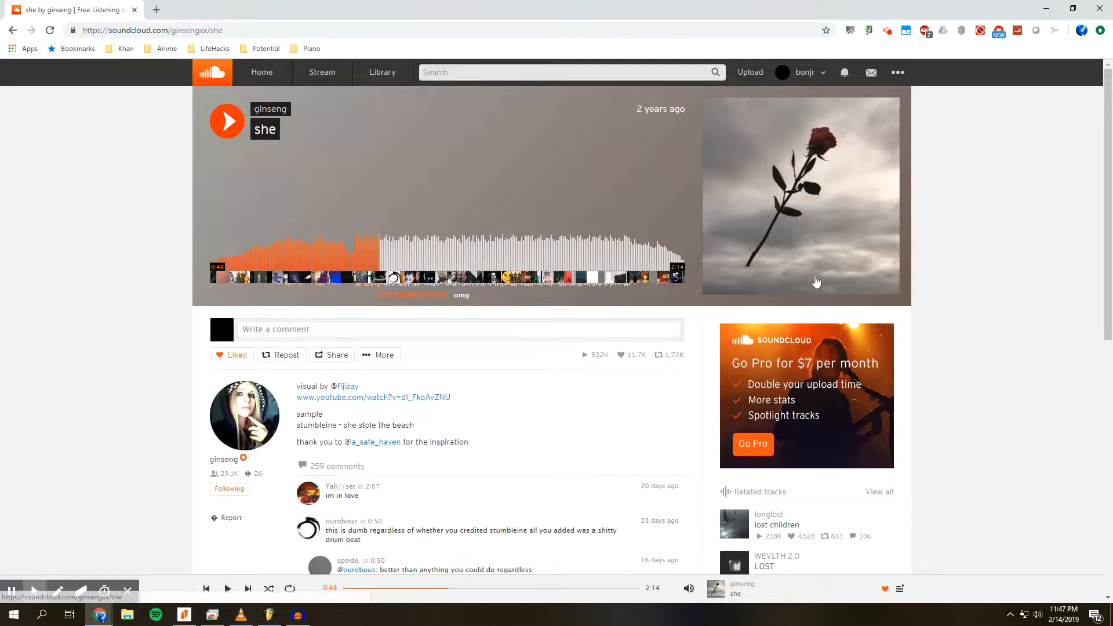
- Open the related track "lost children" by longlost and play its intro and the passage into the drop
scroll(815, 282, down, 2)
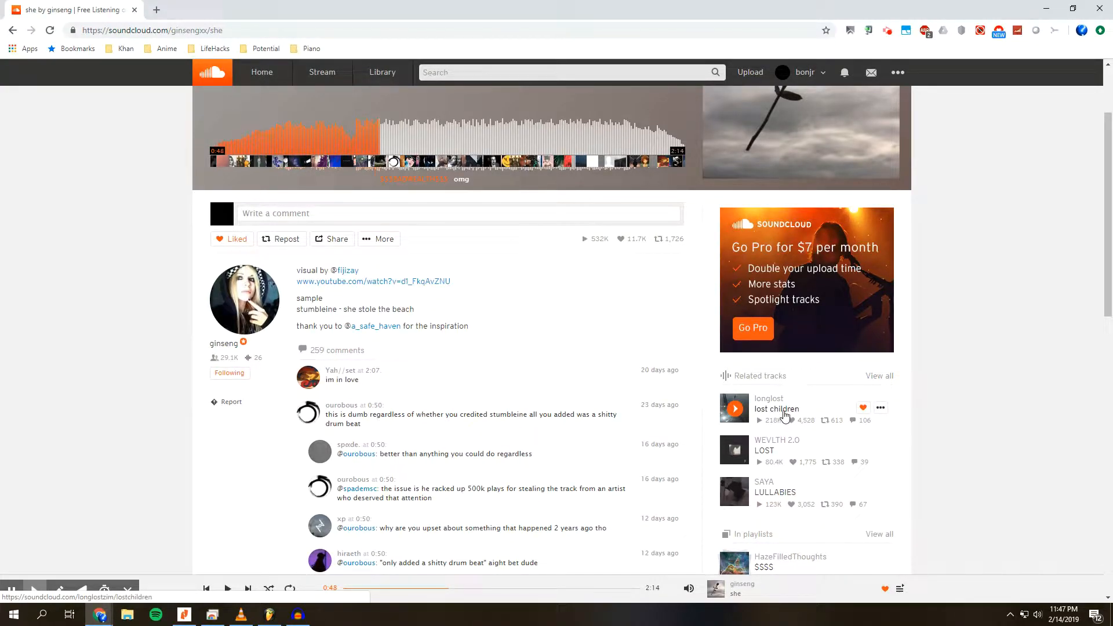
click(786, 409)
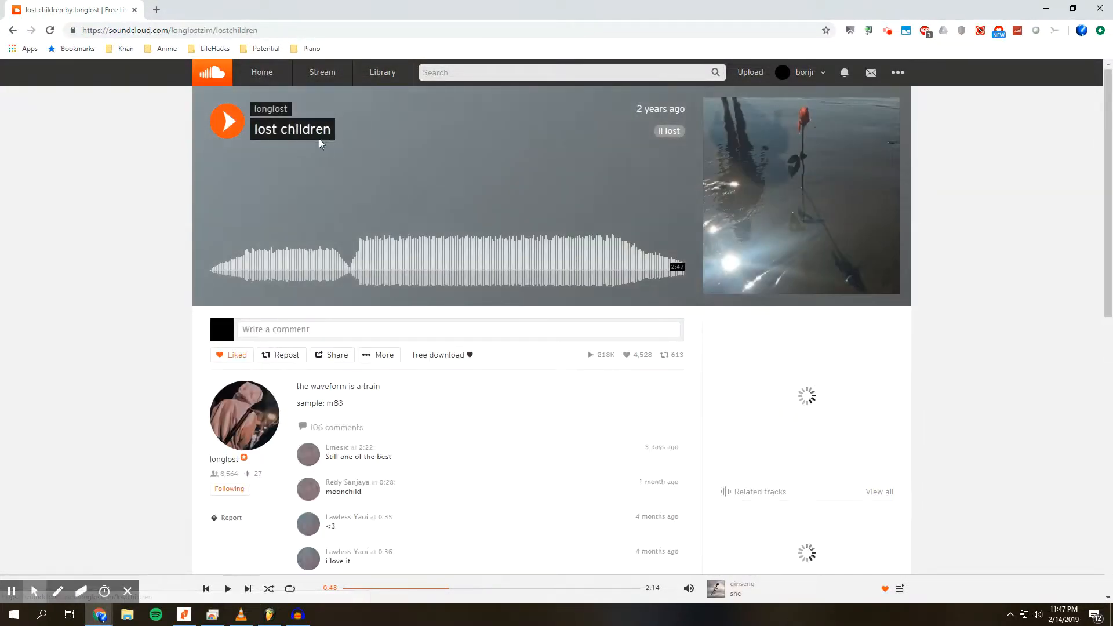
click(268, 253)
click(297, 262)
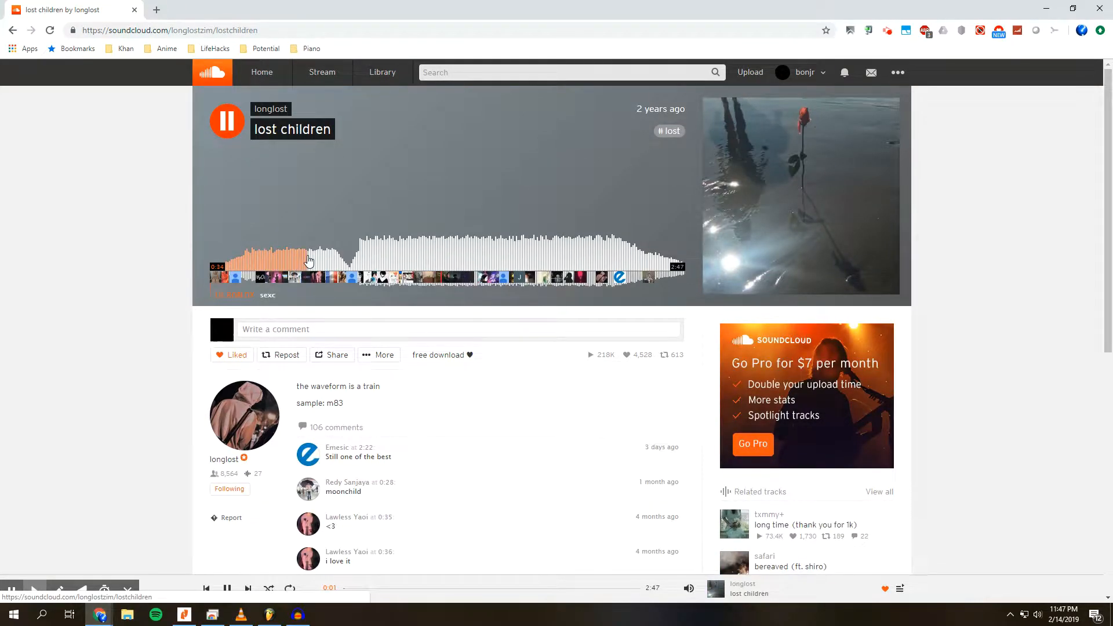
click(355, 264)
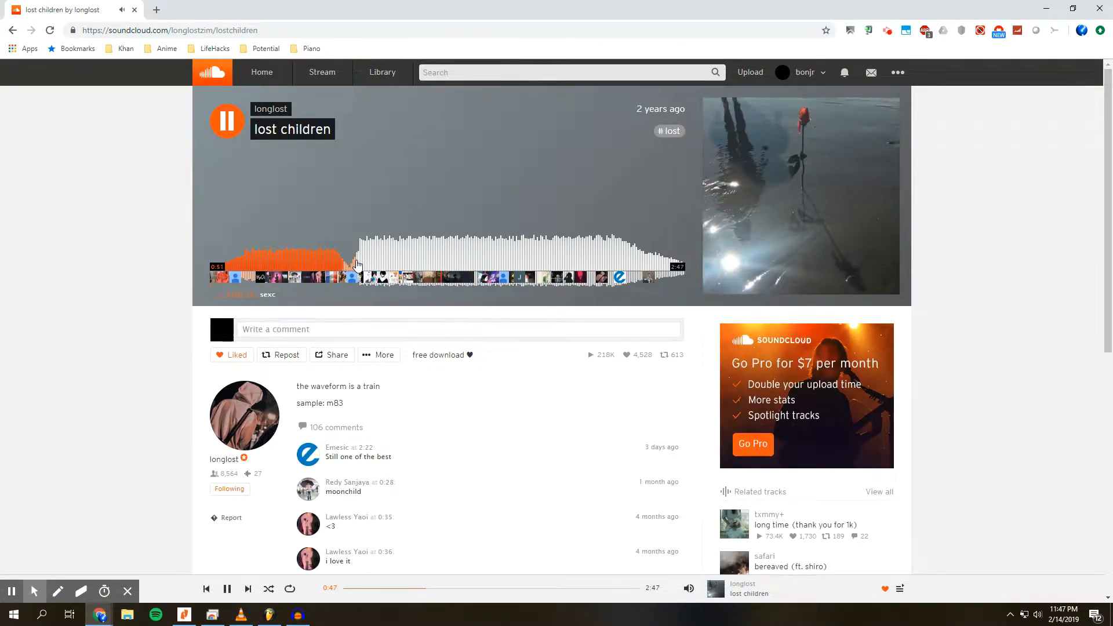
- Play the drop and a further passage of "lost children", pause it and move the browser window off the main screen
click(361, 265)
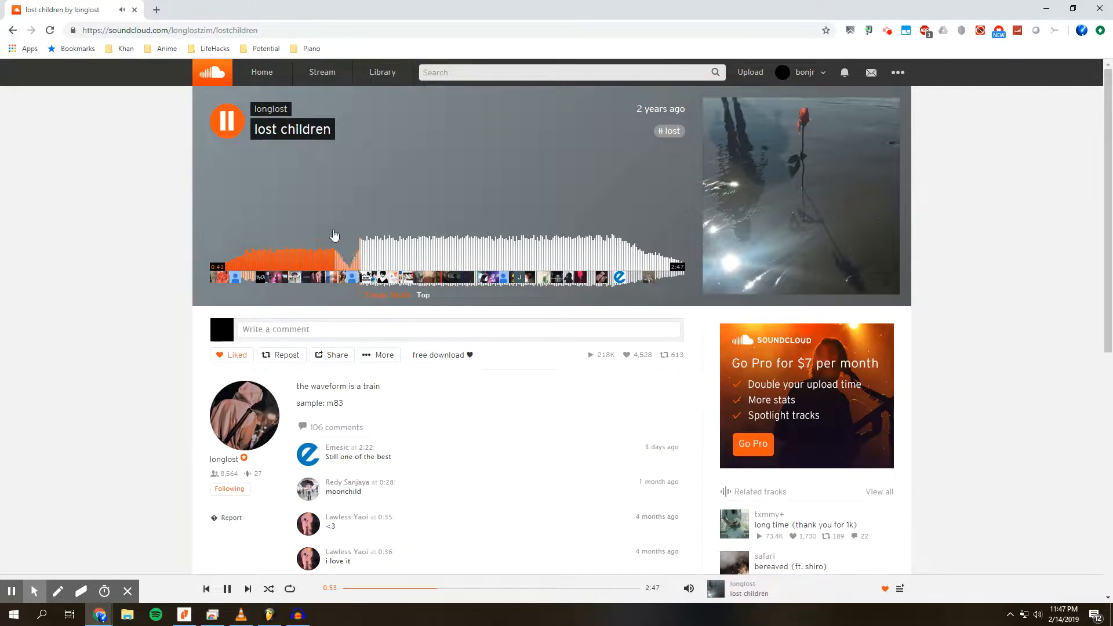
click(407, 255)
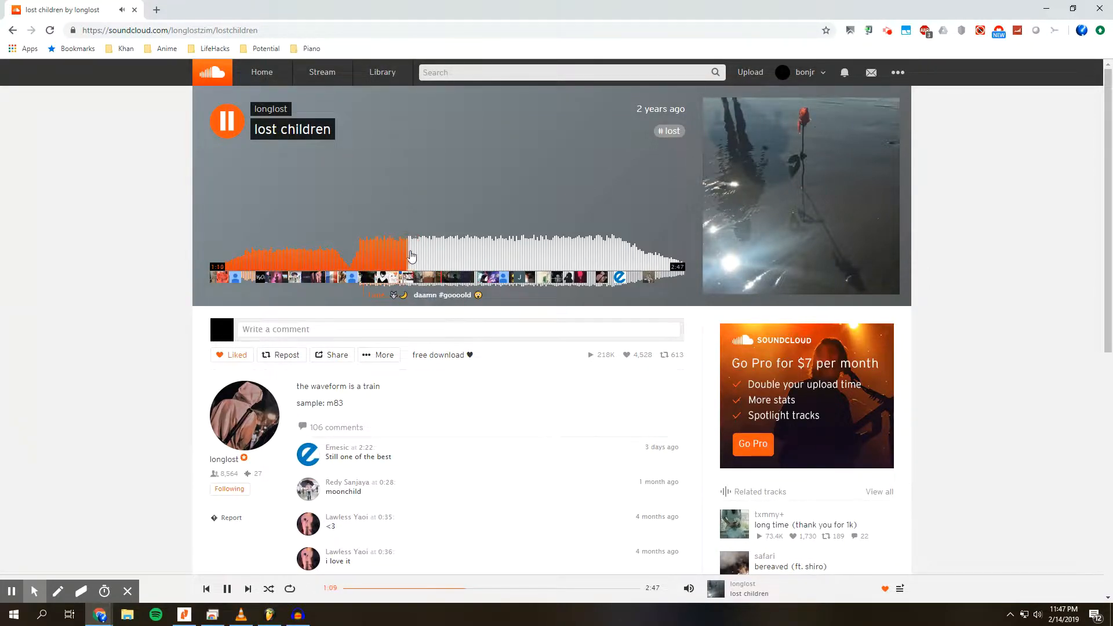
click(492, 255)
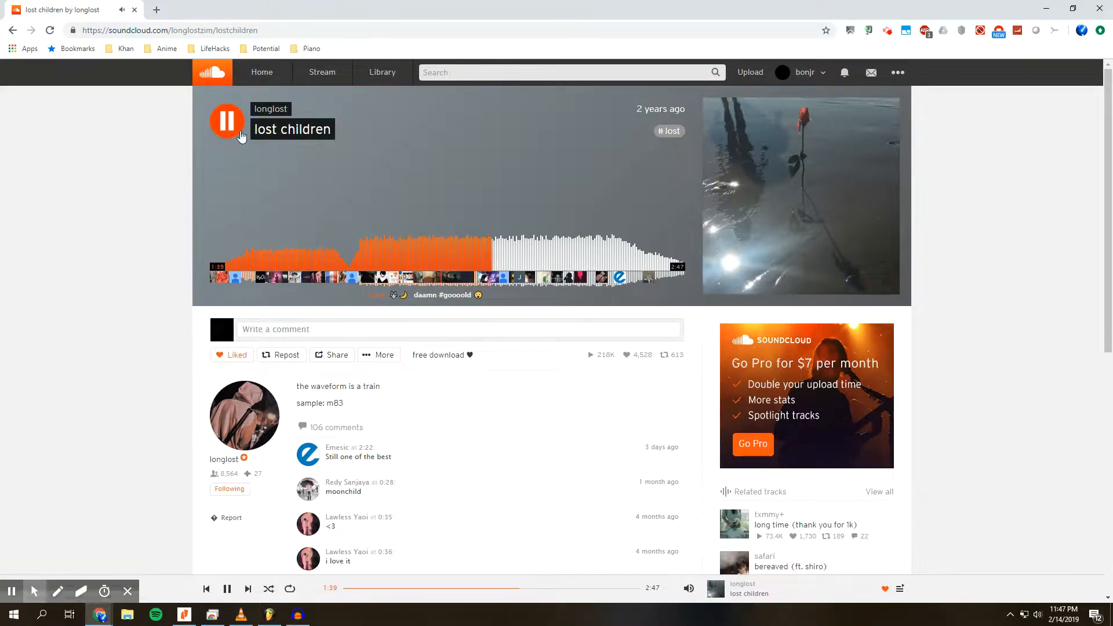
click(228, 121)
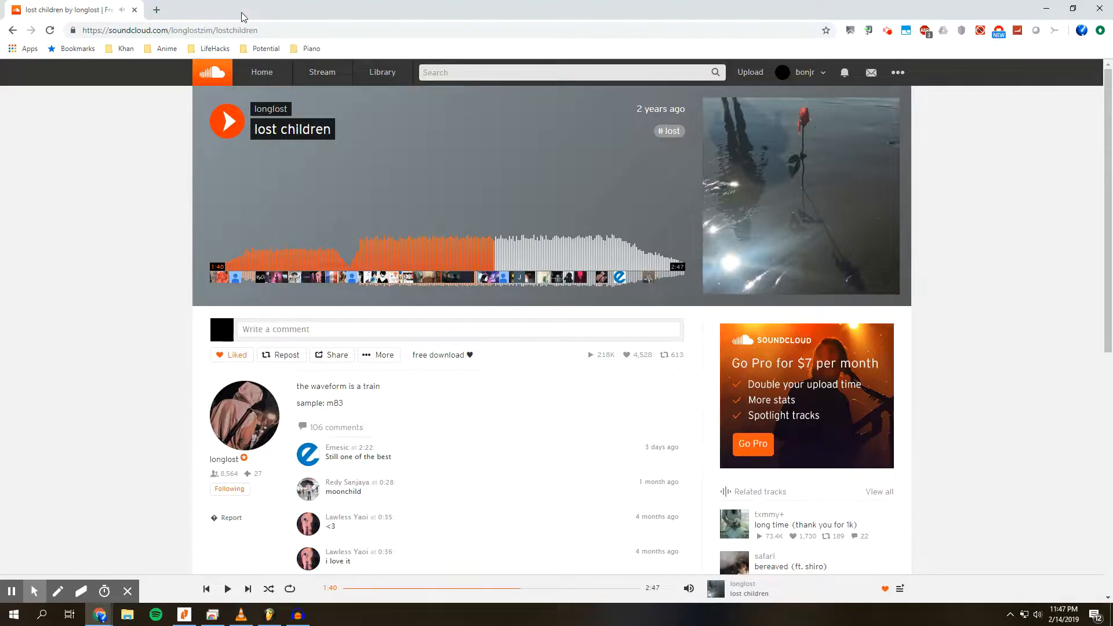
drag(244, 15, 0, 179)
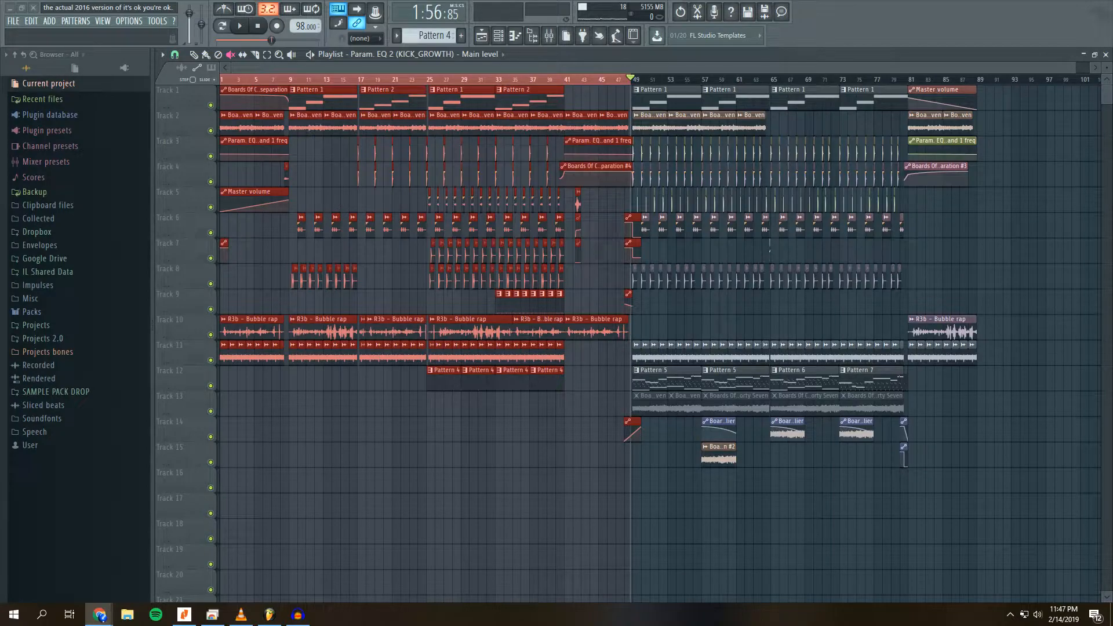
- Switch back to the FL Studio project, play the start of the drop around bar 49 and stop playback
key(alt+Tab)
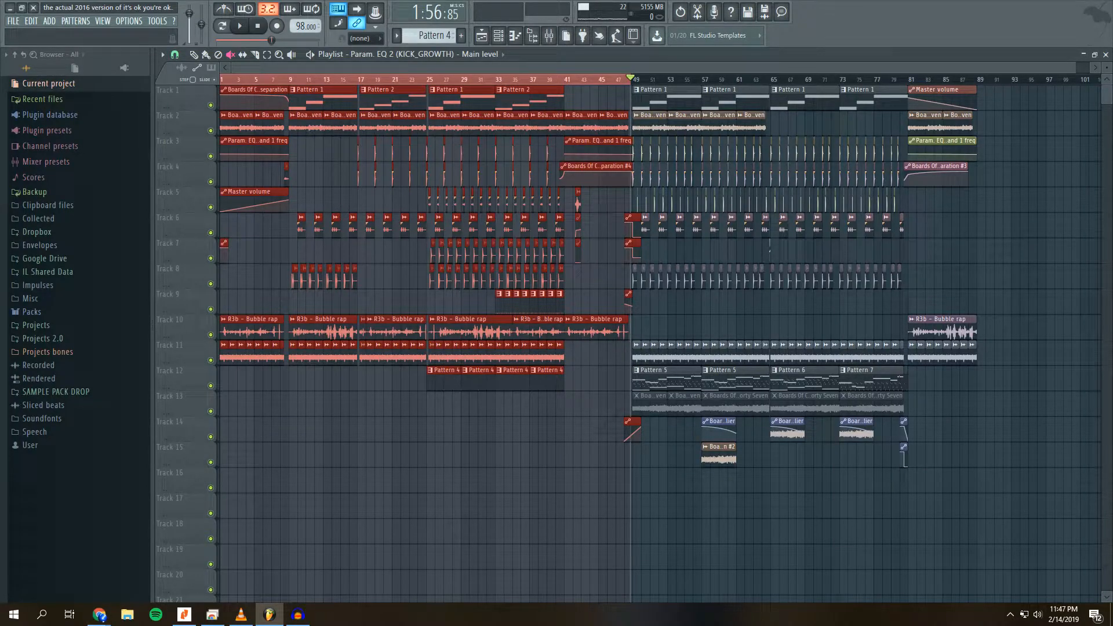
key(alt+Tab)
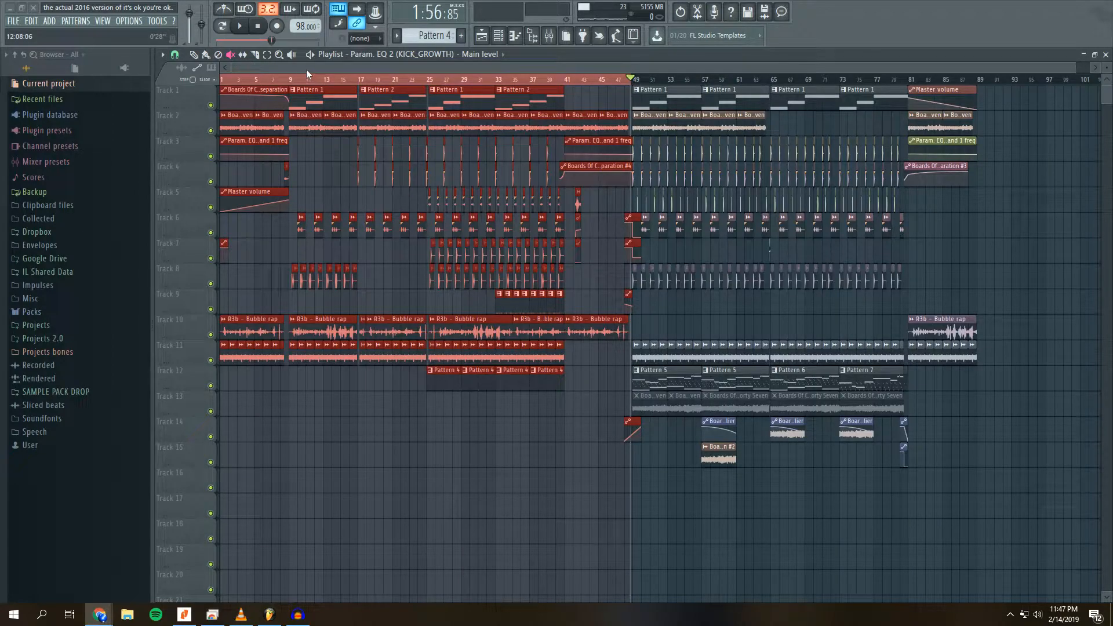
key(alt+Tab)
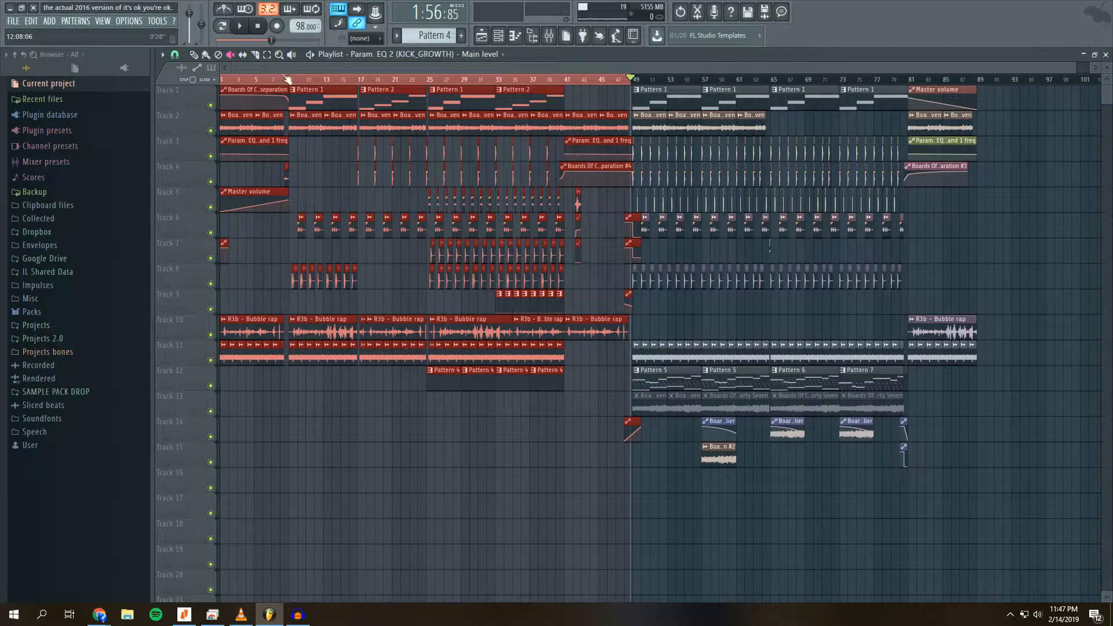
scroll(606, 97, up, 3)
scroll(607, 97, down, 3)
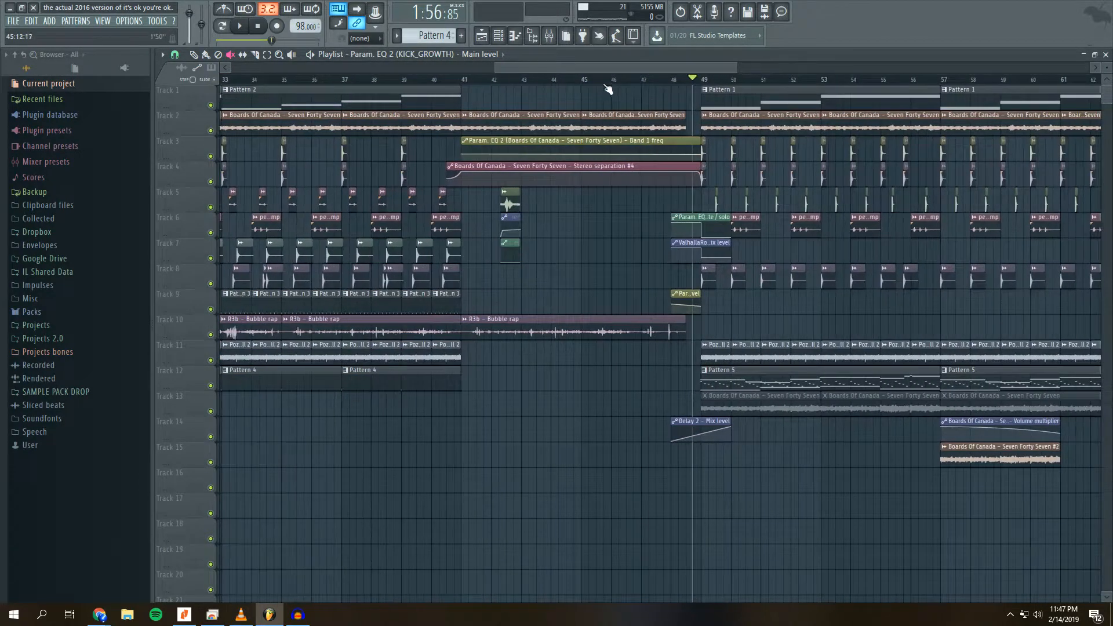
scroll(676, 70, up, 3)
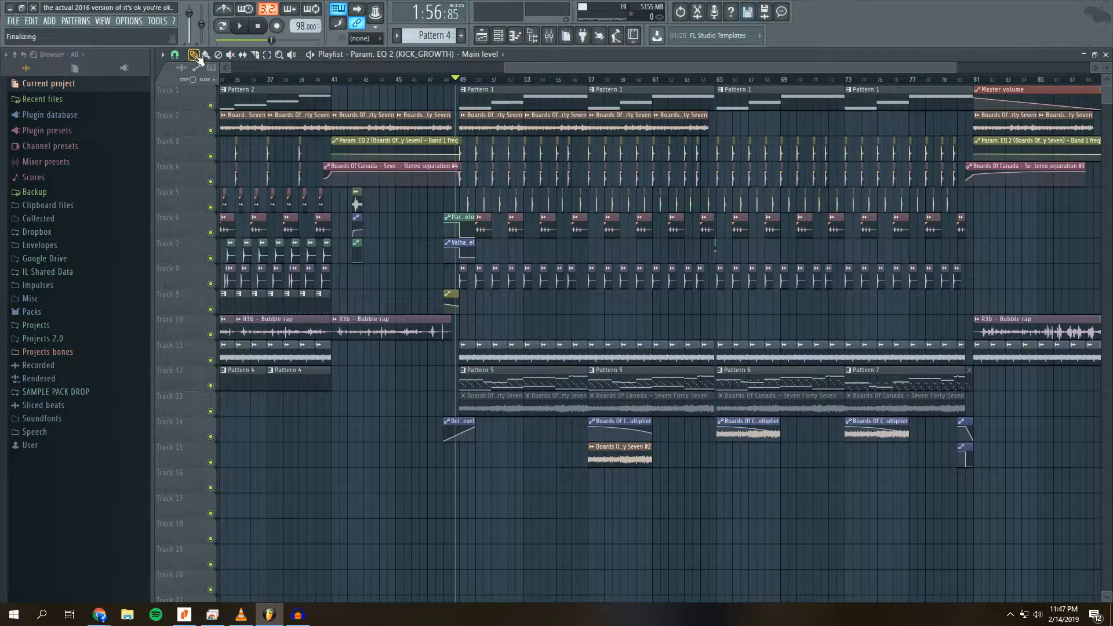
drag(531, 68, 536, 67)
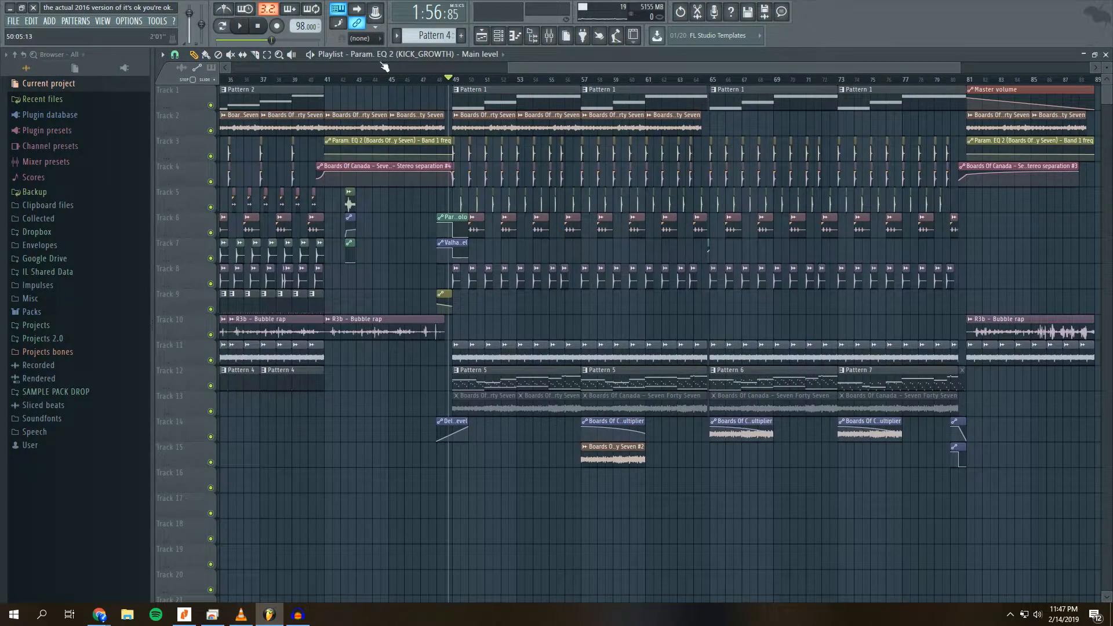
click(239, 26)
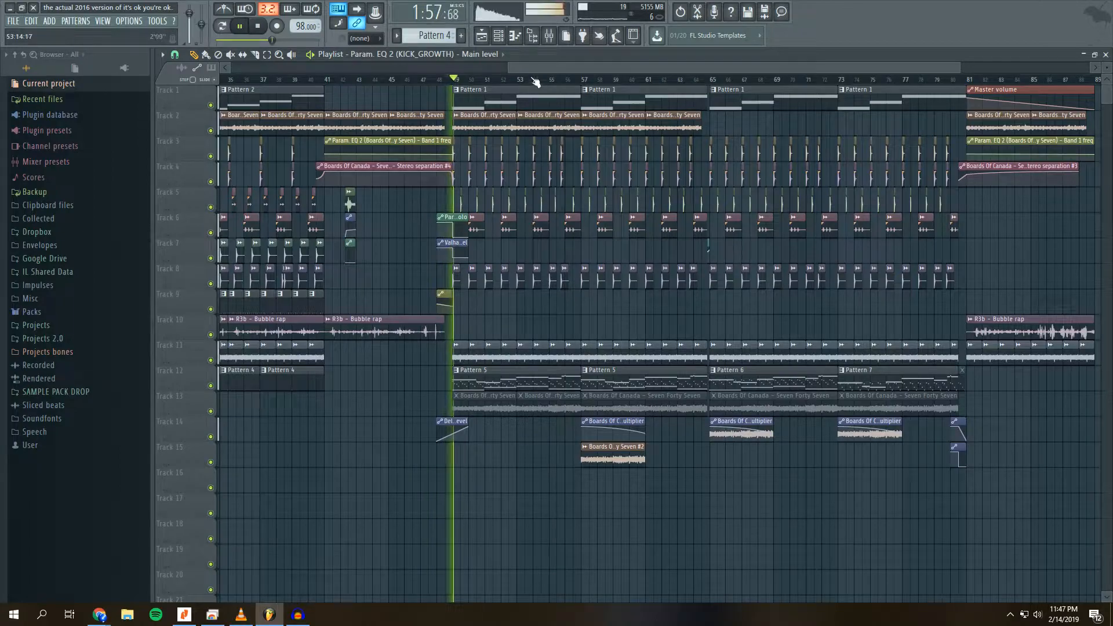
click(549, 36)
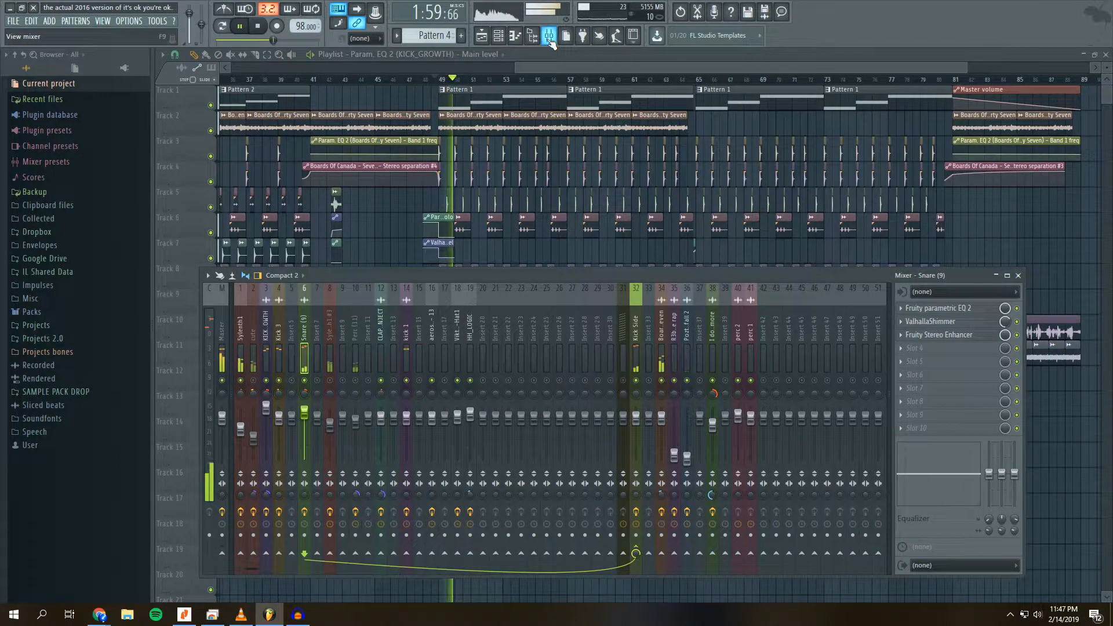
click(549, 36)
key(space)
scroll(552, 66, down, 2)
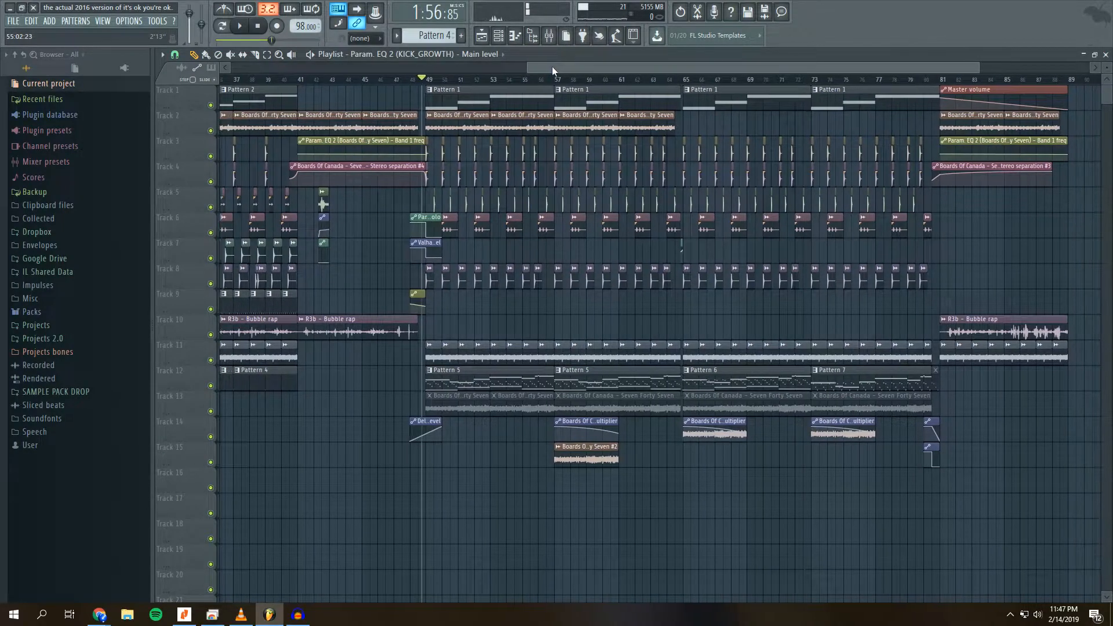
- Delete the Boards Of Canada - Seven Forty Seven clips under the drop on Track 2 and unmute those on Track 13
drag(553, 66, 565, 66)
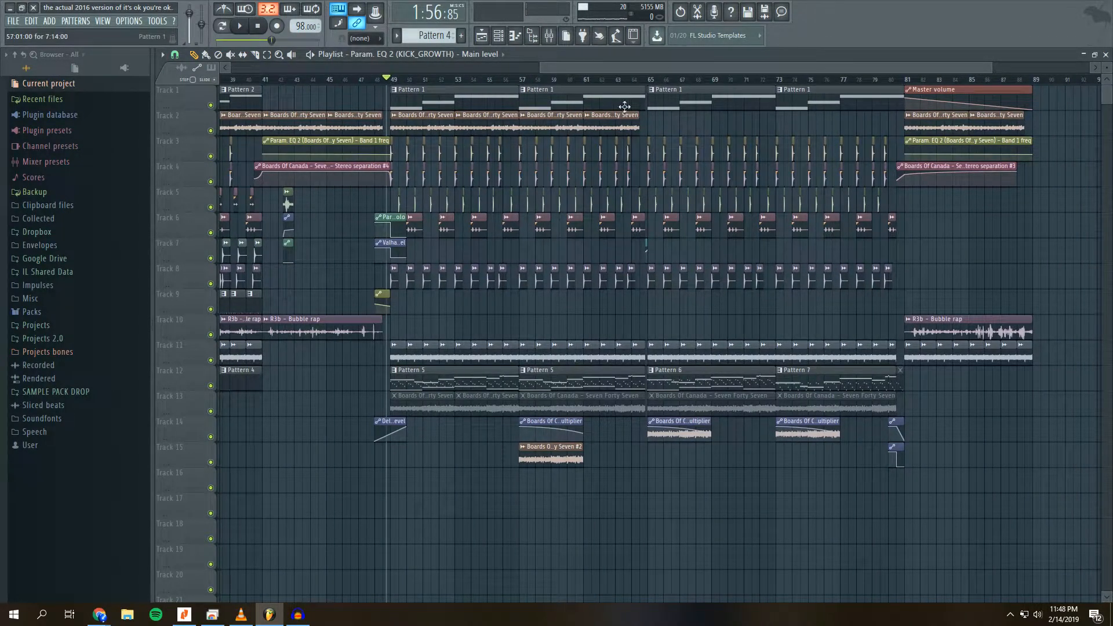
drag(638, 118, 318, 123)
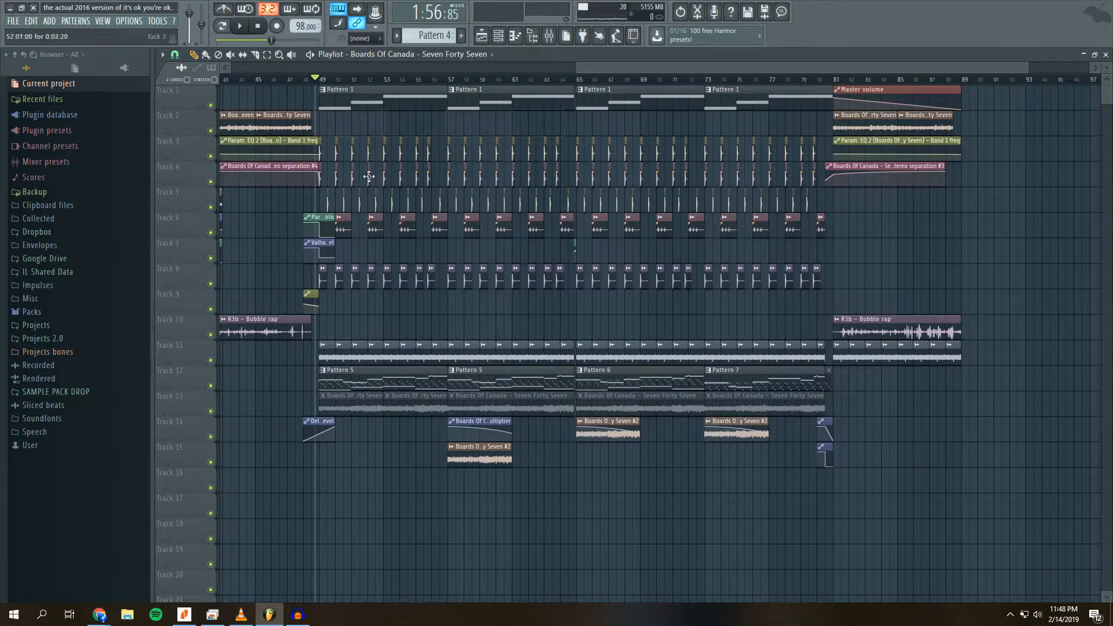
click(230, 55)
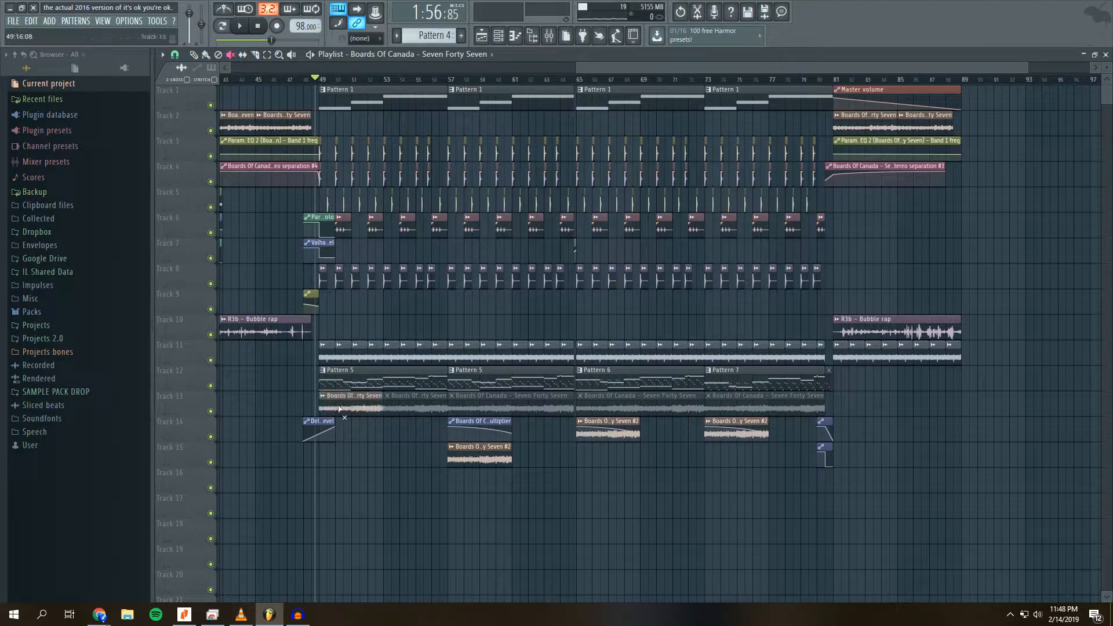
drag(335, 411, 795, 412)
- Play the opening of the drop with the unmuted Track 13 sample, stop it and view the mixer
key(space)
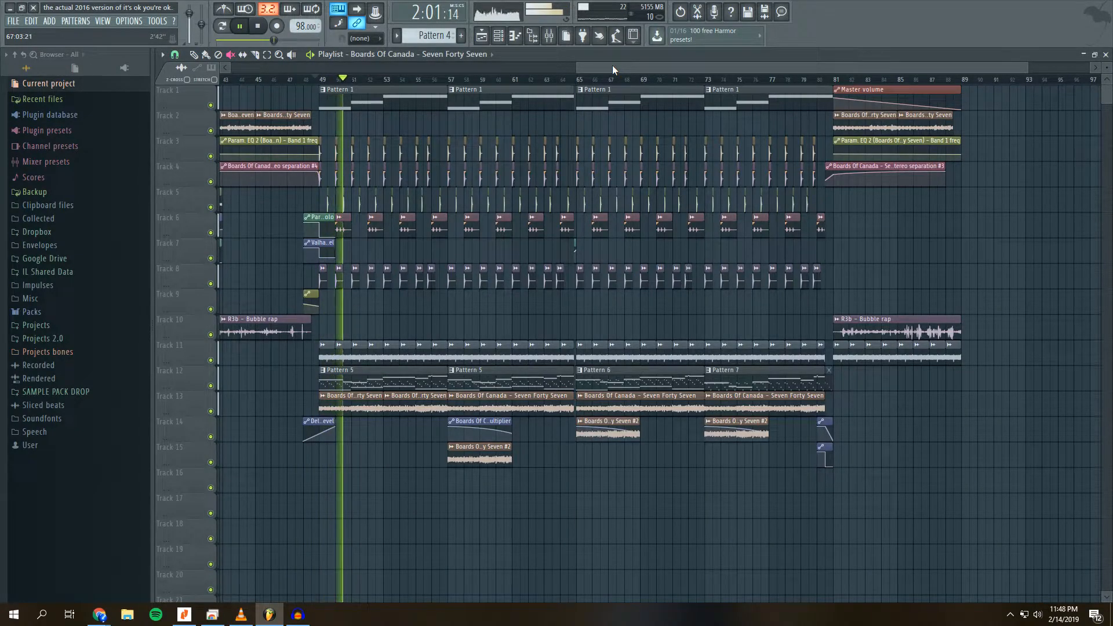
click(259, 28)
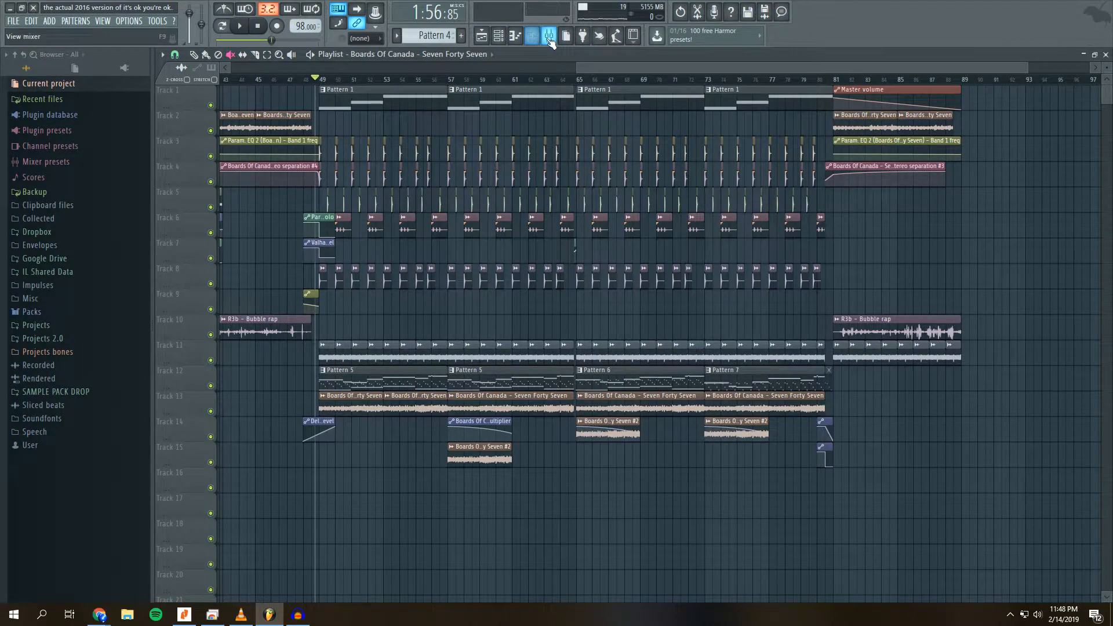
click(549, 36)
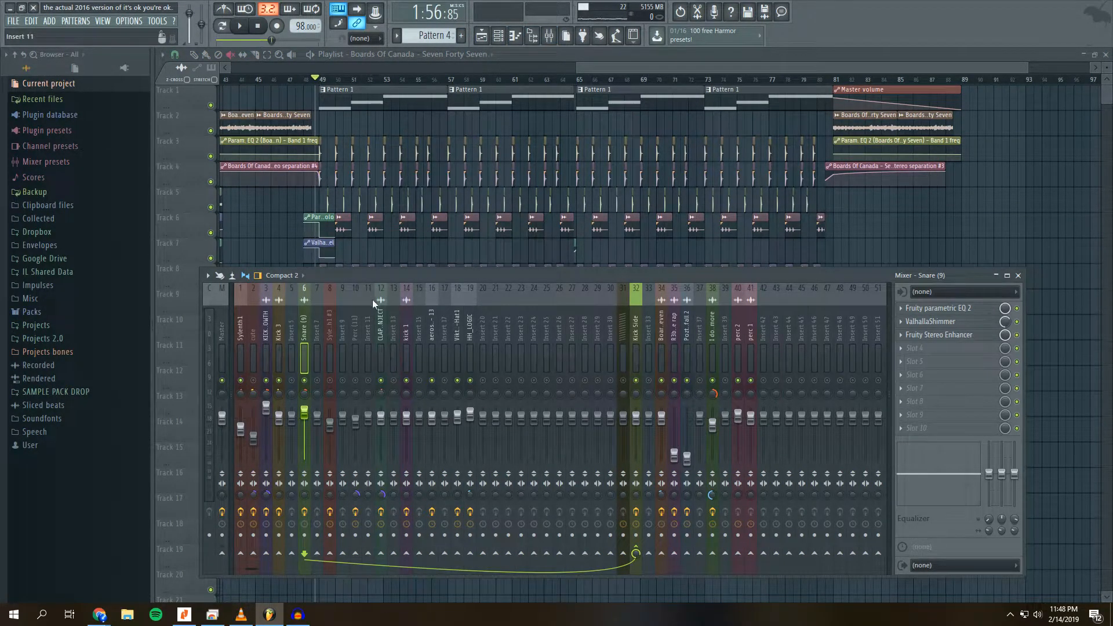
mouse_move(601, 69)
mouse_down()
mouse_move(589, 69)
mouse_move(618, 68)
mouse_up()
scroll(427, 80, up, 3)
scroll(486, 87, up, 3)
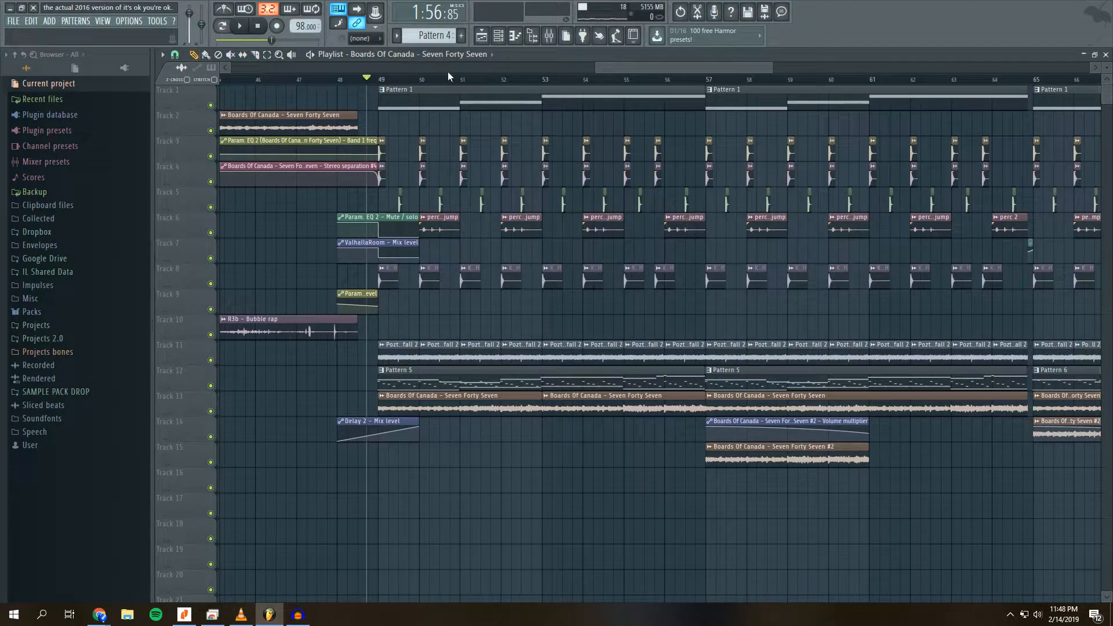
- Replay the drop's opening, continue listening from around bar 52 and pause there
key(space)
click(550, 36)
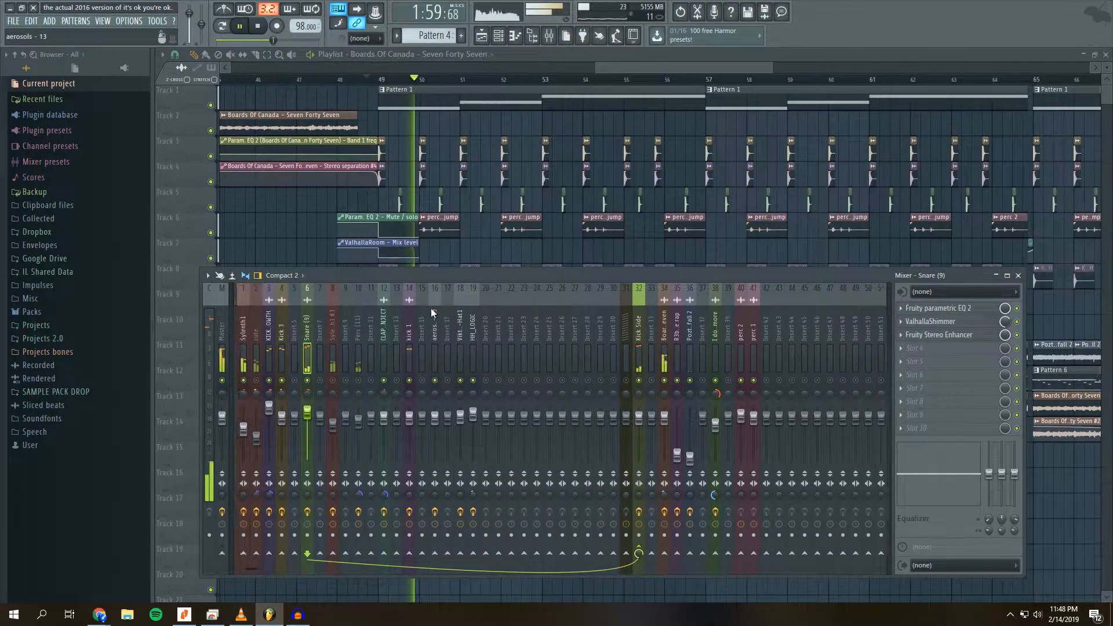
key(space)
key(space)
click(554, 79)
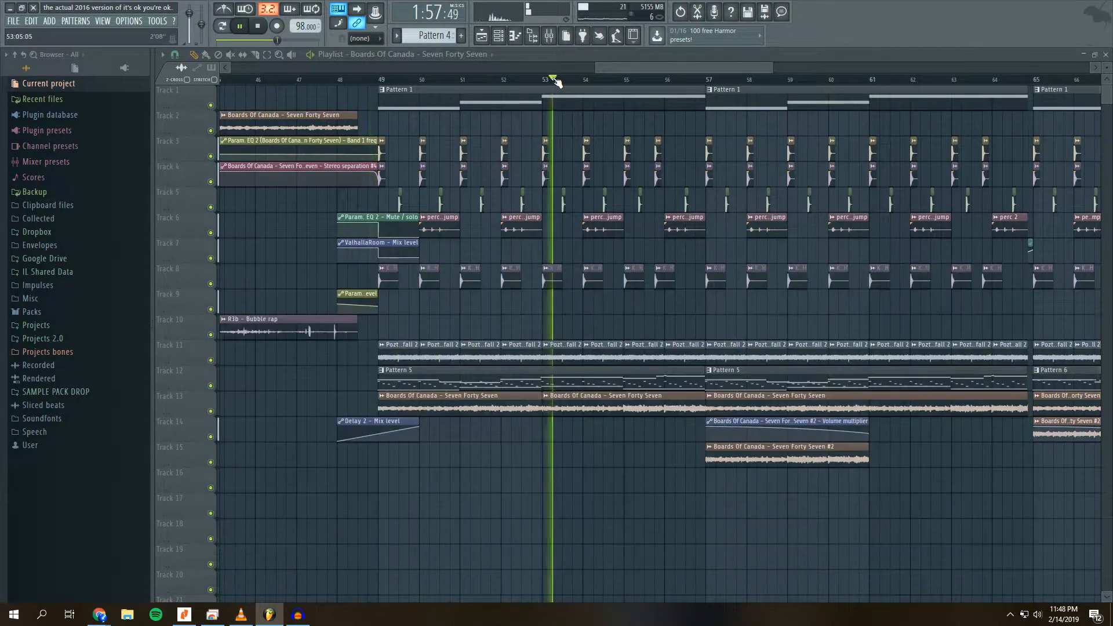
drag(626, 68, 628, 68)
click(514, 80)
key(space)
- Examine the effect chains of the "cute" and "Perc (11)" mixer tracks, briefly playing the drop in between
click(549, 39)
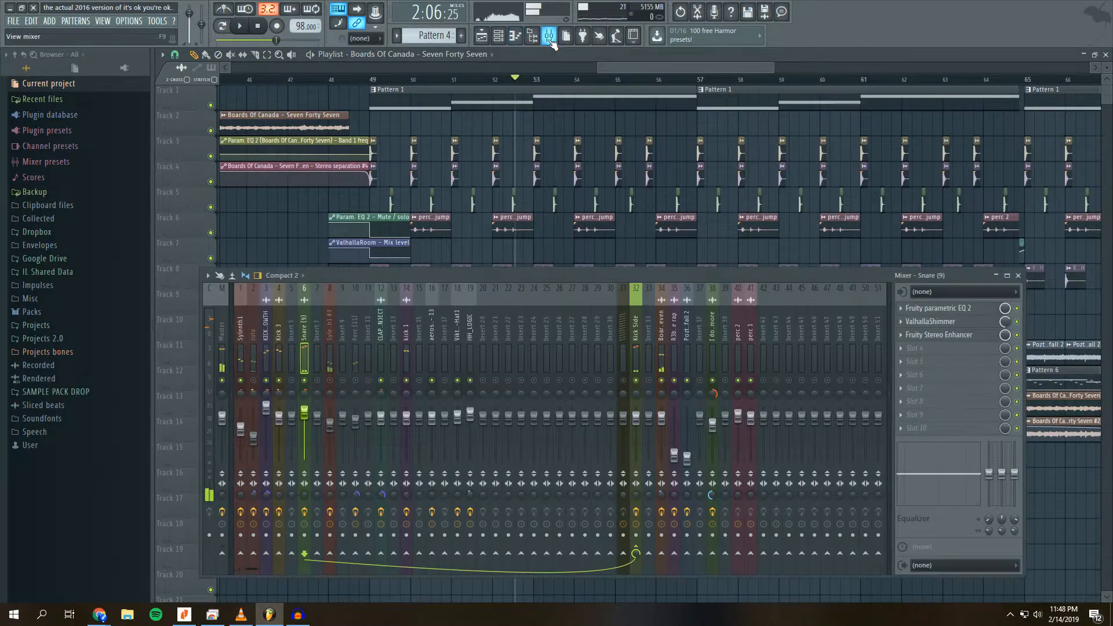
click(253, 336)
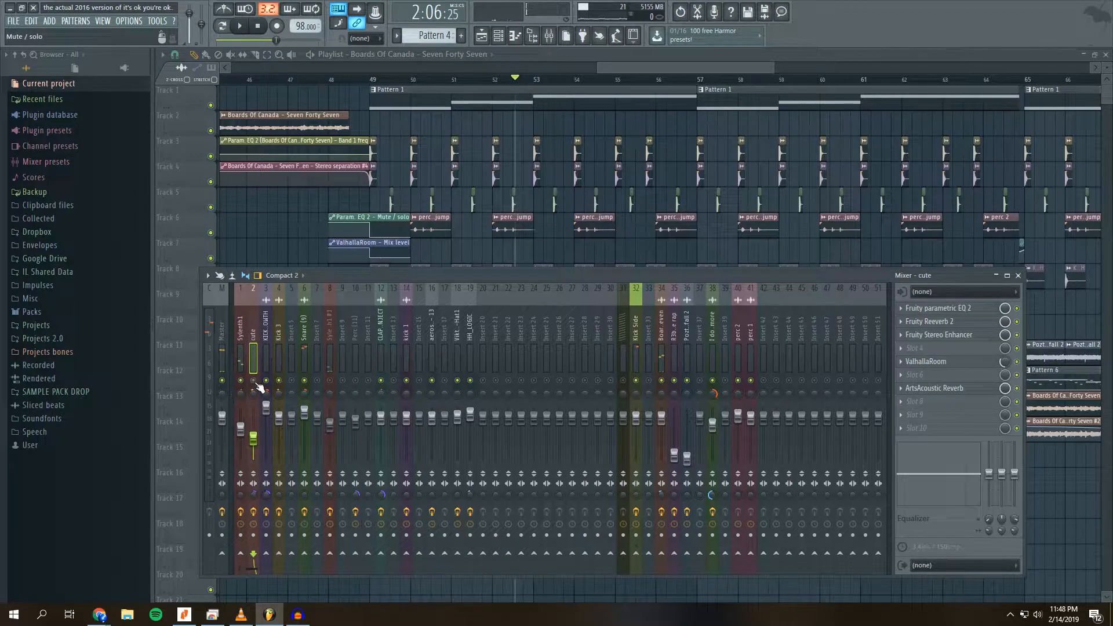
key(space)
key(space)
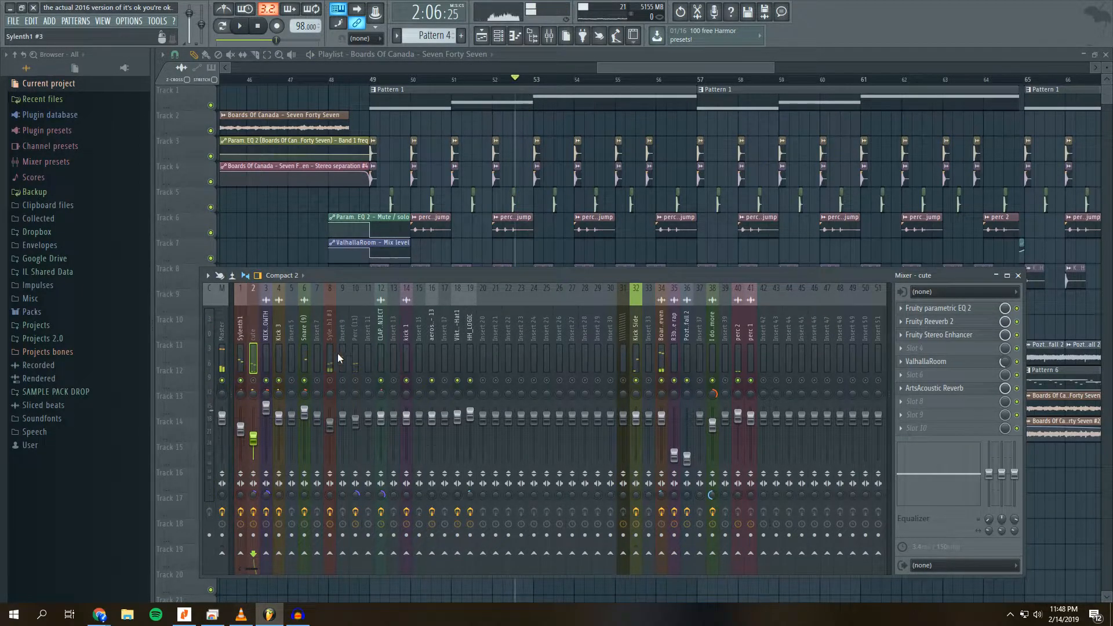
click(356, 336)
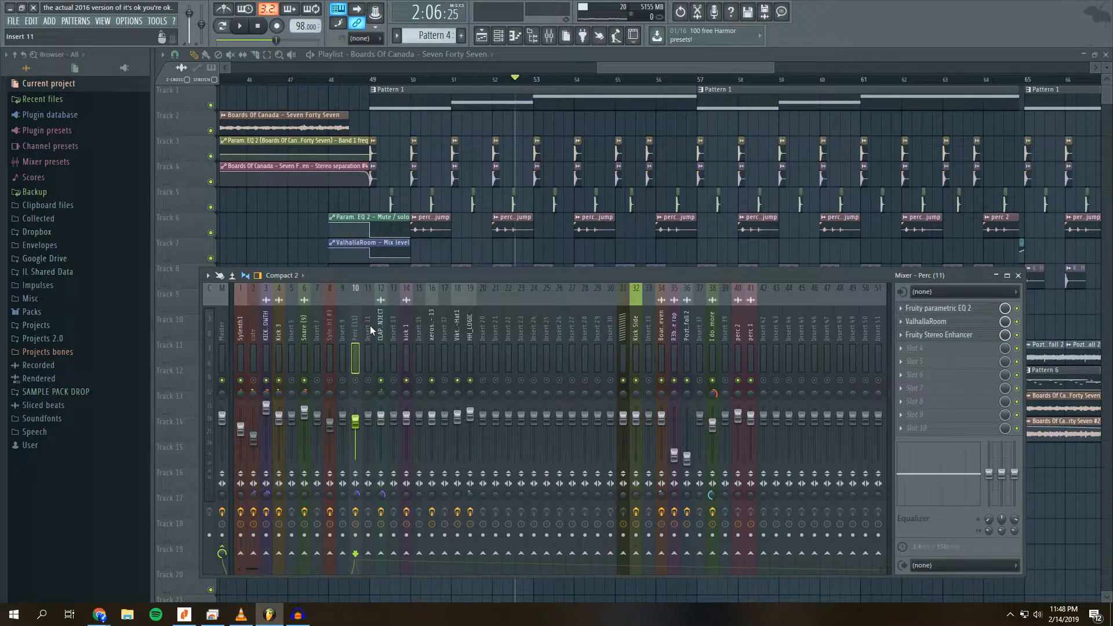
- Play the drop from around bar 52 to the end of its first eight bars and stop playback
drag(642, 70, 645, 73)
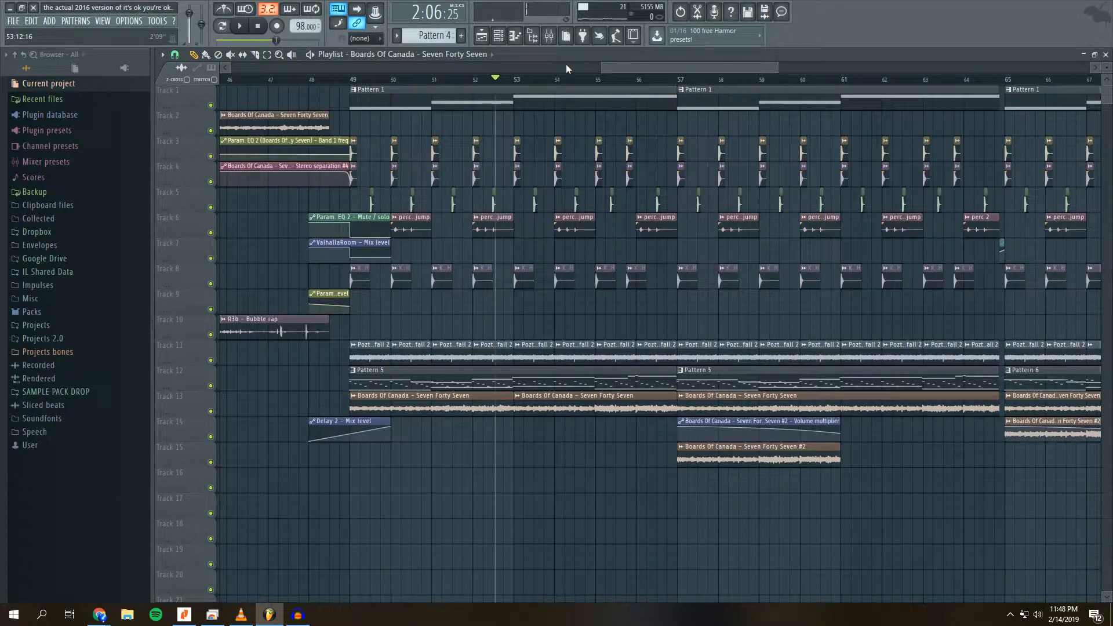
key(space)
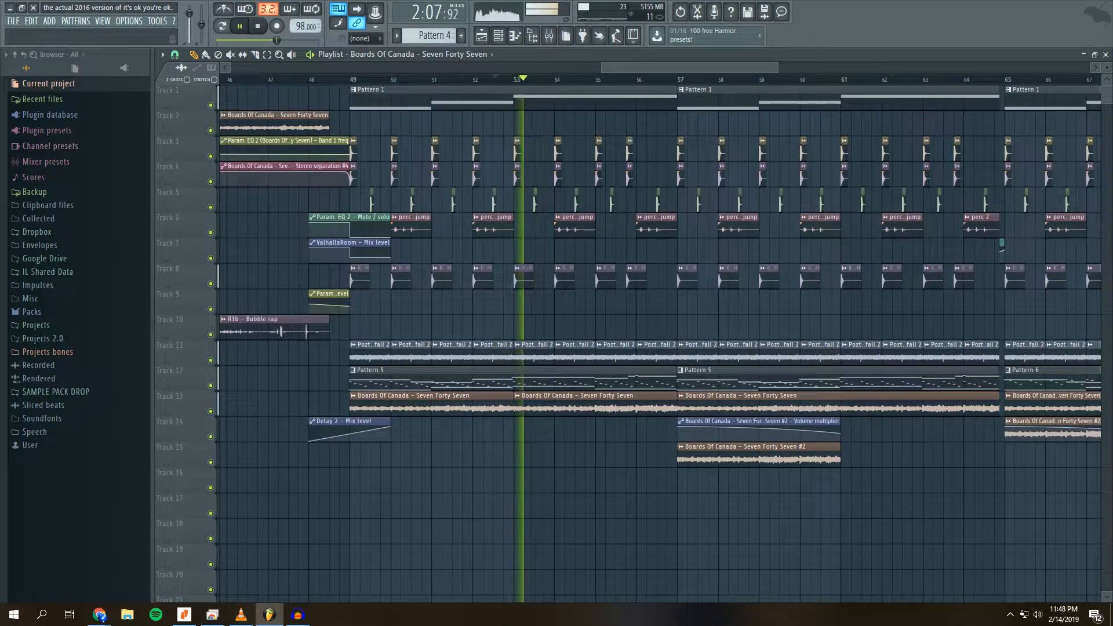
drag(633, 68, 638, 68)
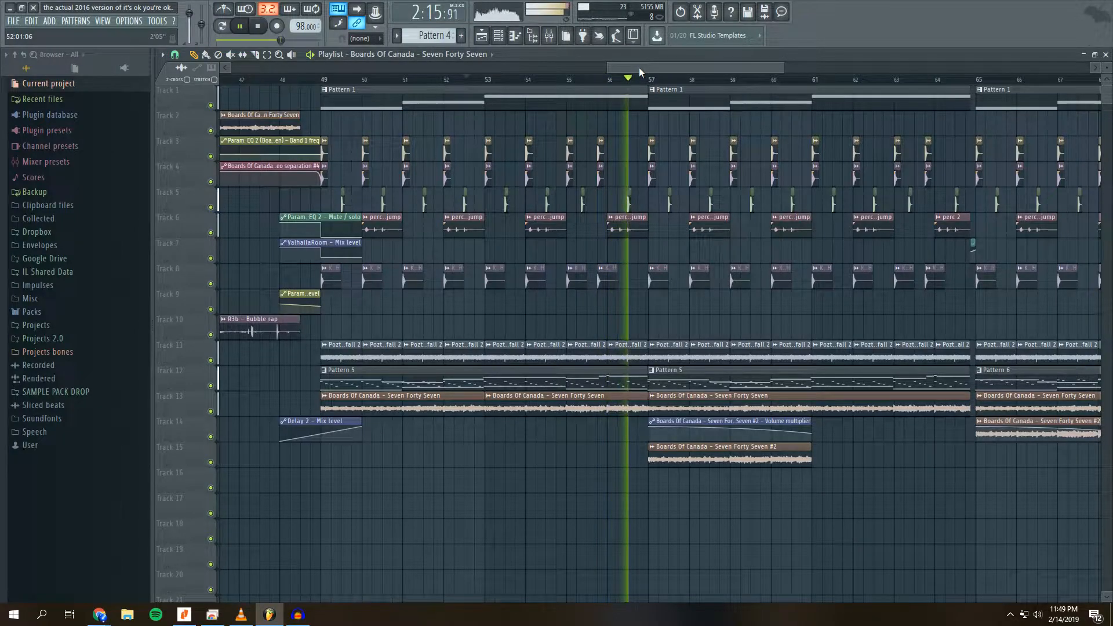
click(258, 26)
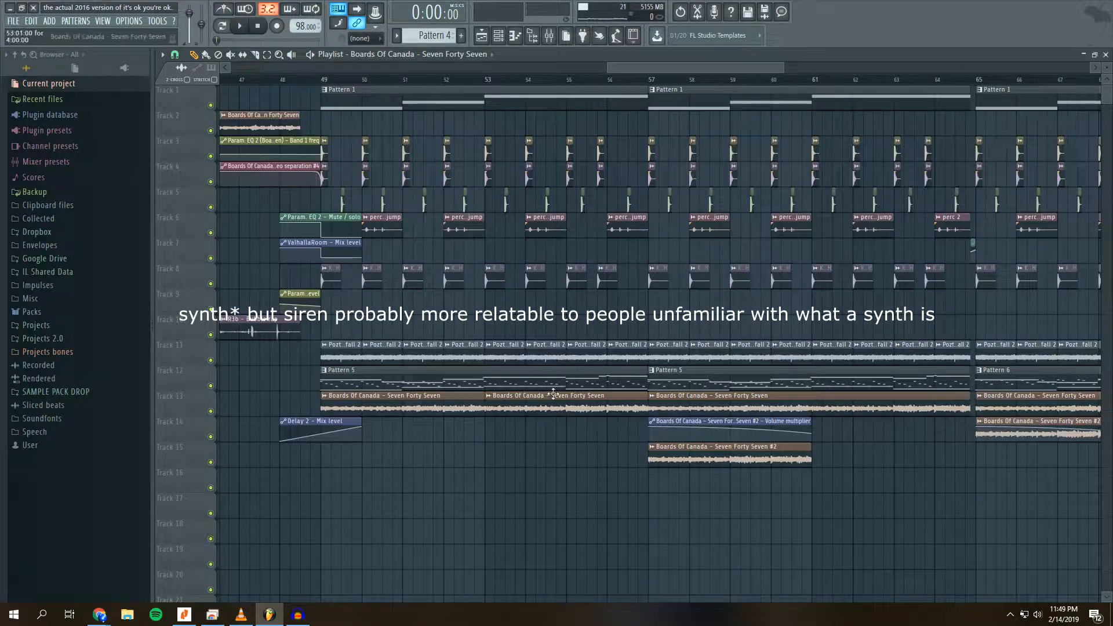
- Place the playhead in bar 54 and show the effect chain of the Boards Of Canada sample's mixer track
drag(585, 65, 588, 63)
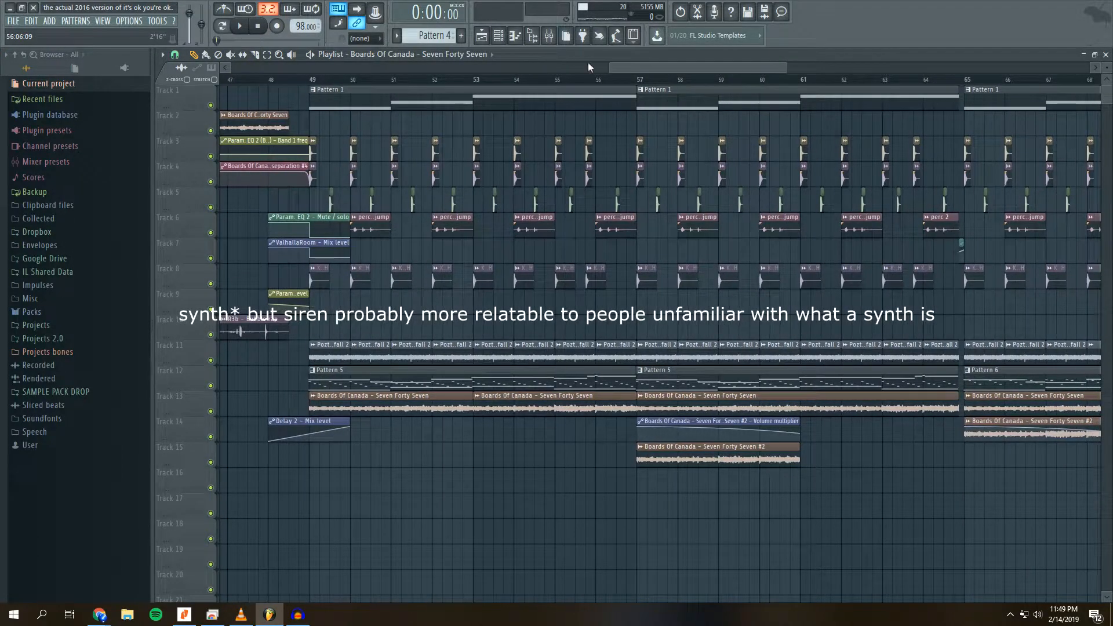
drag(513, 80, 538, 79)
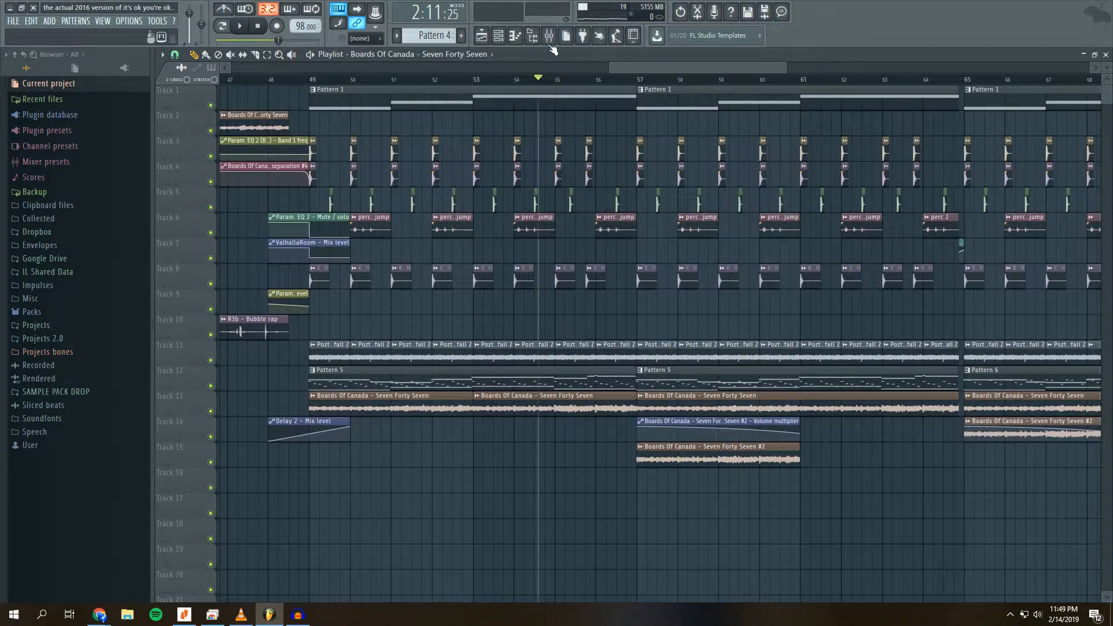
click(548, 36)
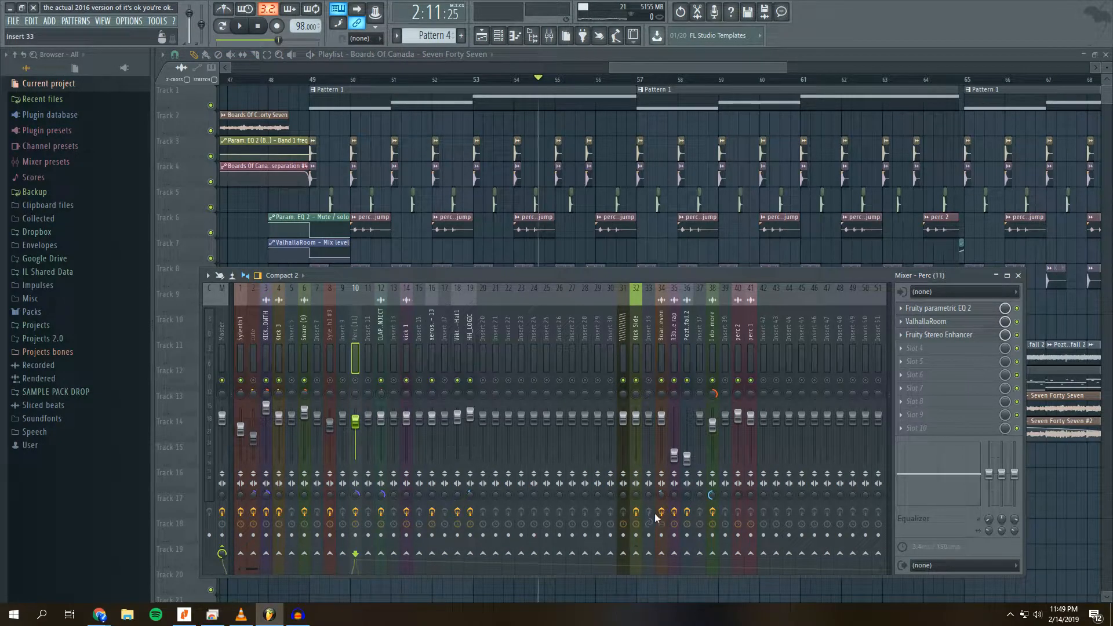
click(664, 332)
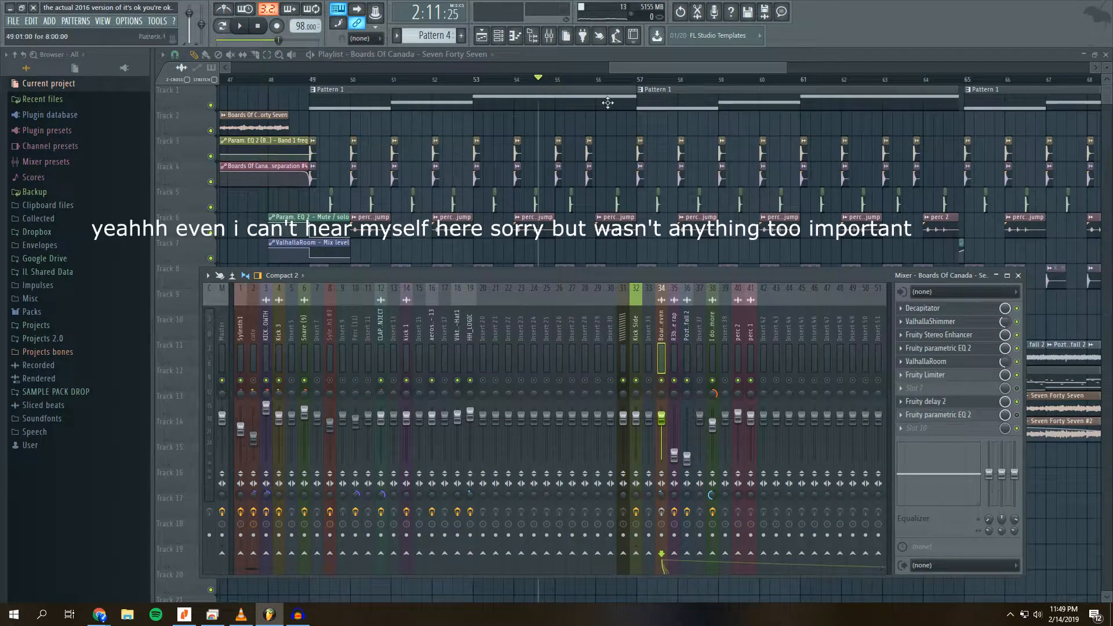
- Play the drop from bar 54, jump back to bar 53 to replay it, and stop playback
click(644, 67)
key(space)
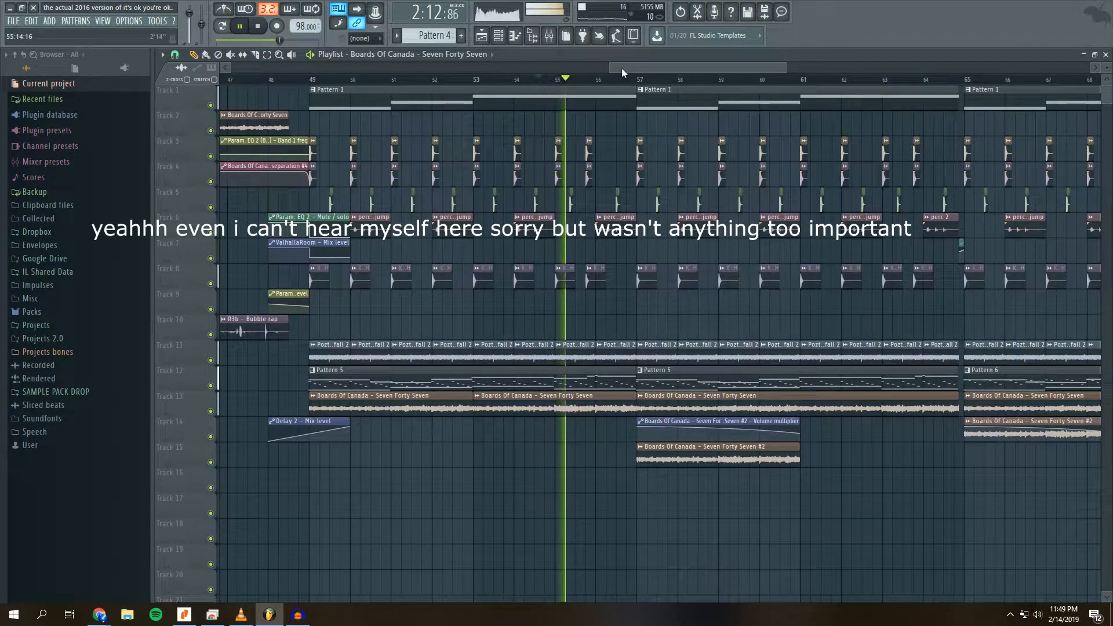
click(519, 80)
click(476, 80)
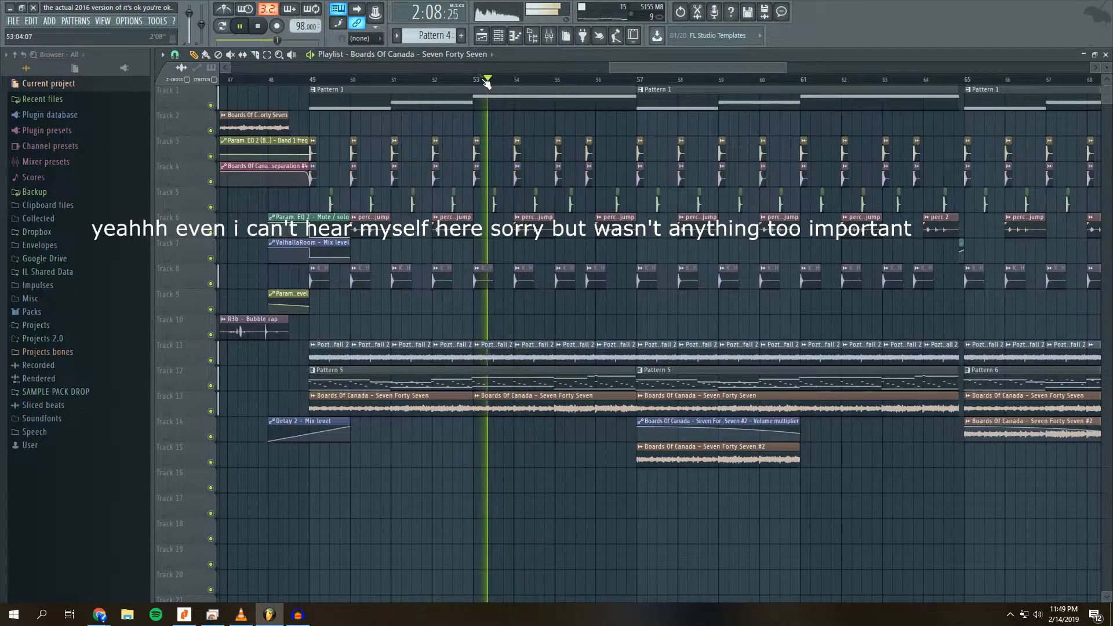
key(space)
- Hide the mixer again and listen once more to the drop from bar 53 before stopping
click(546, 38)
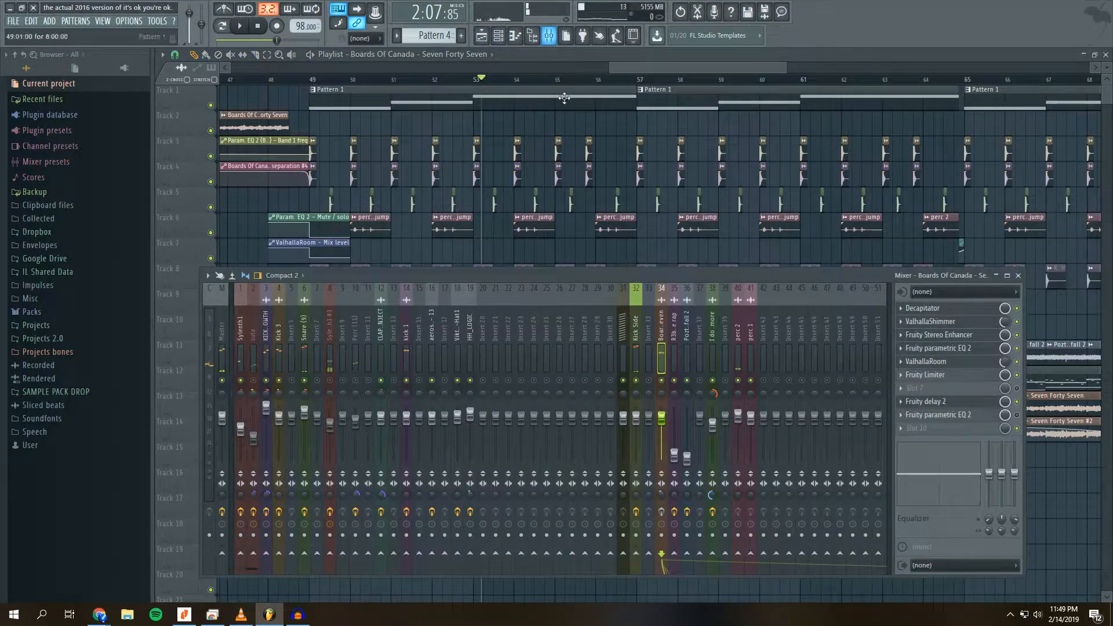
key(F9)
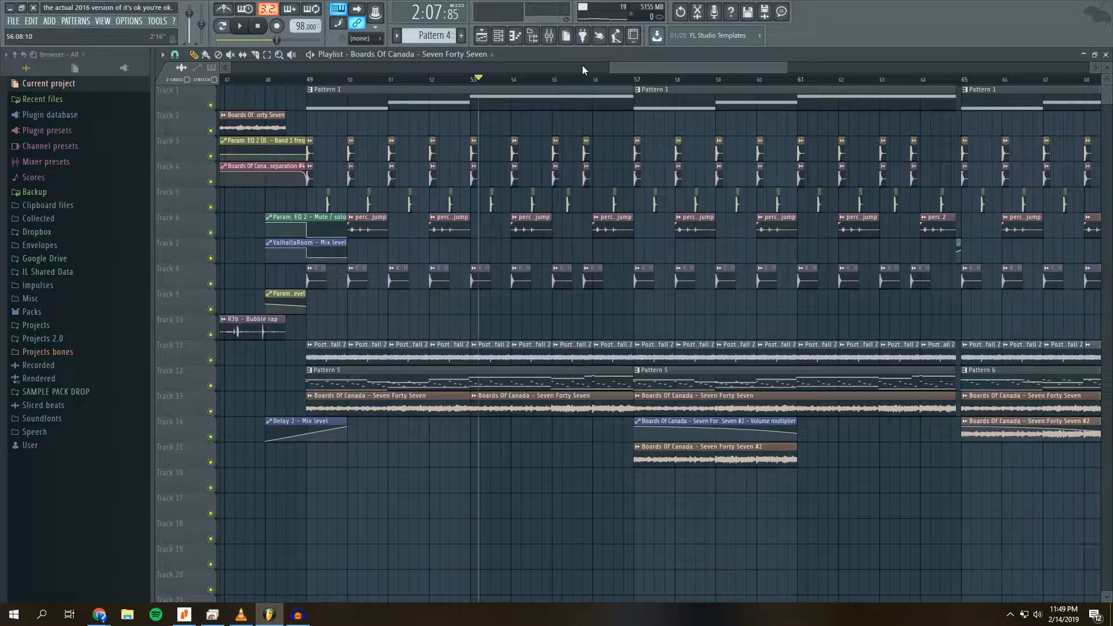
key(space)
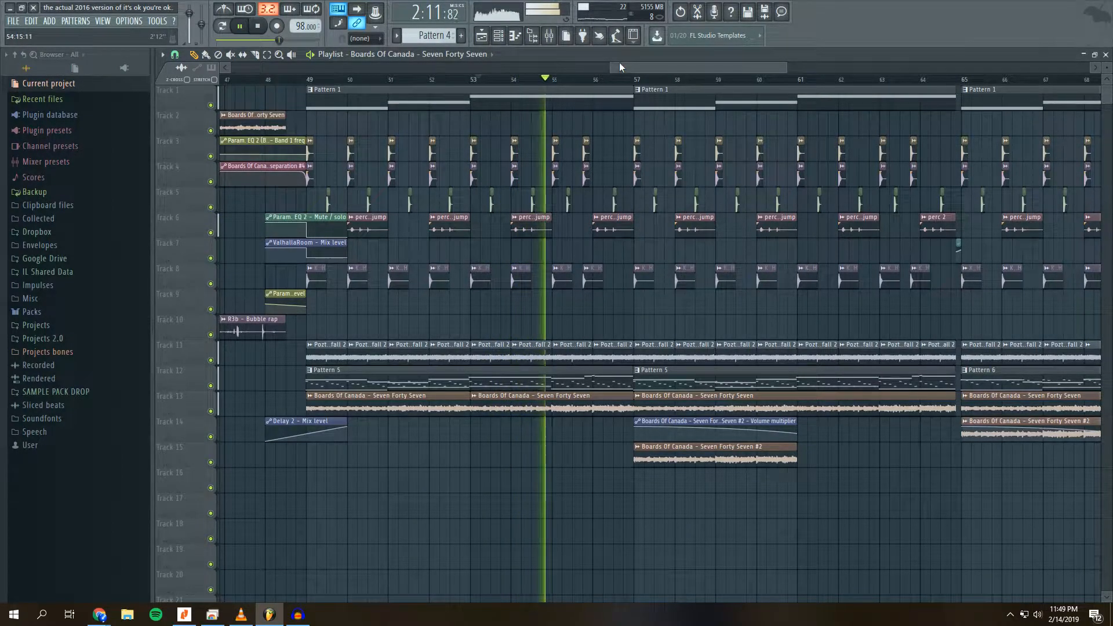
key(space)
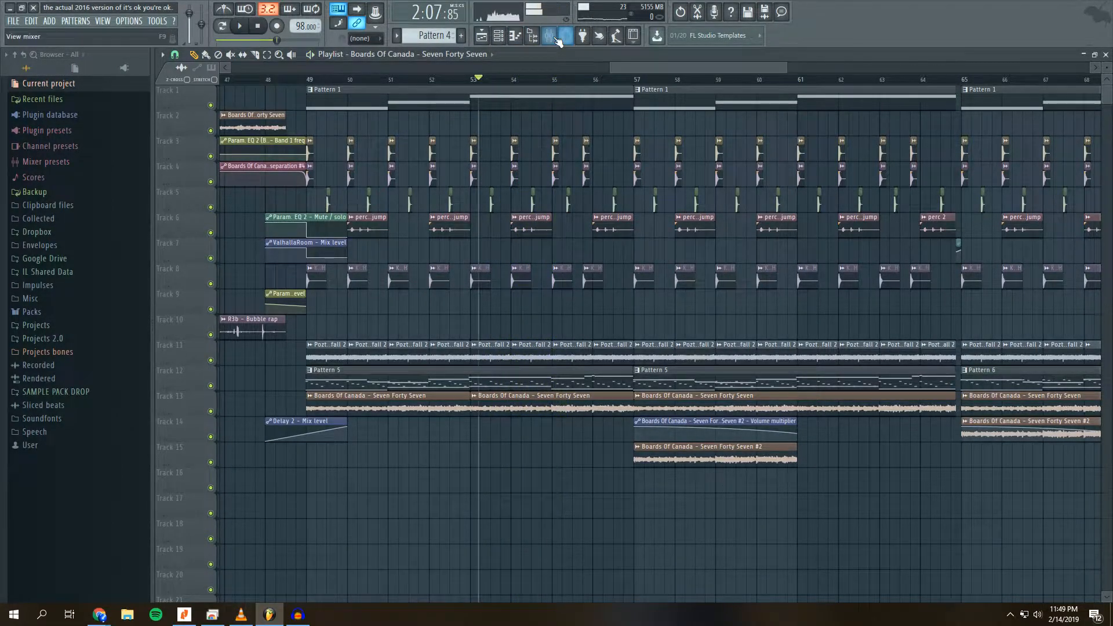
- Play the drop from mid-bar 50 while toggling the effect slots of the Boards Of Canada mixer track, and stop playback
key(F9)
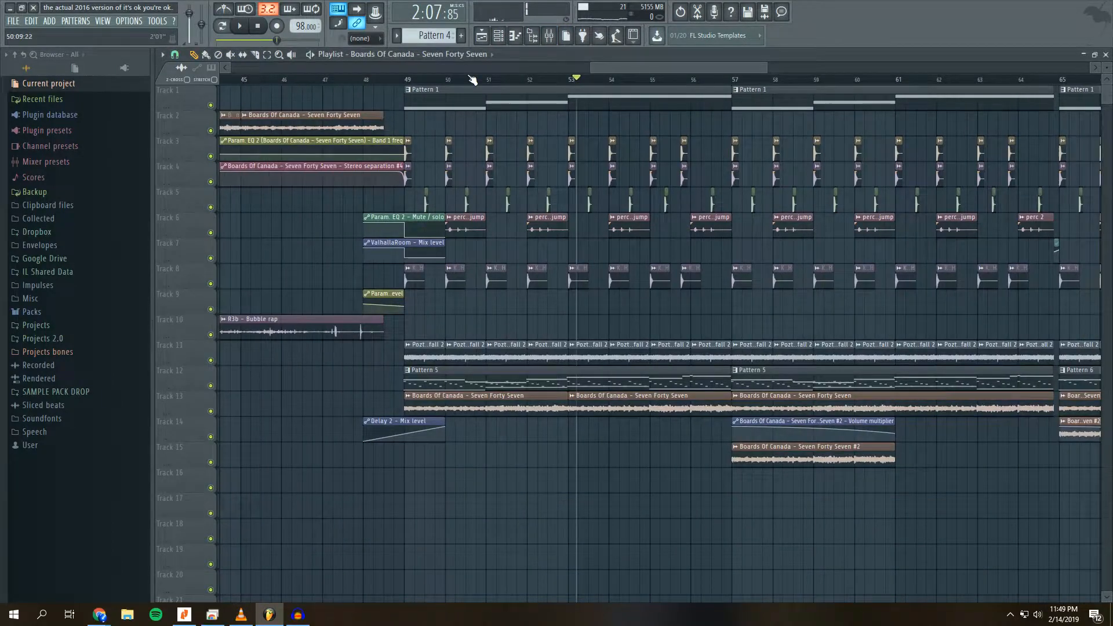
key(space)
key(F9)
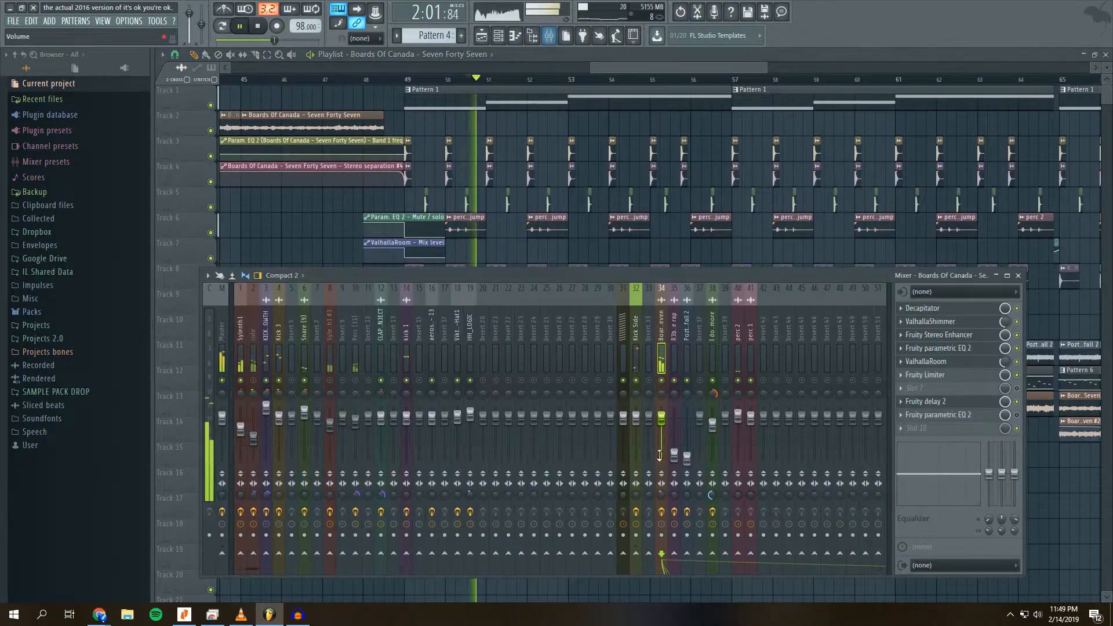
click(661, 512)
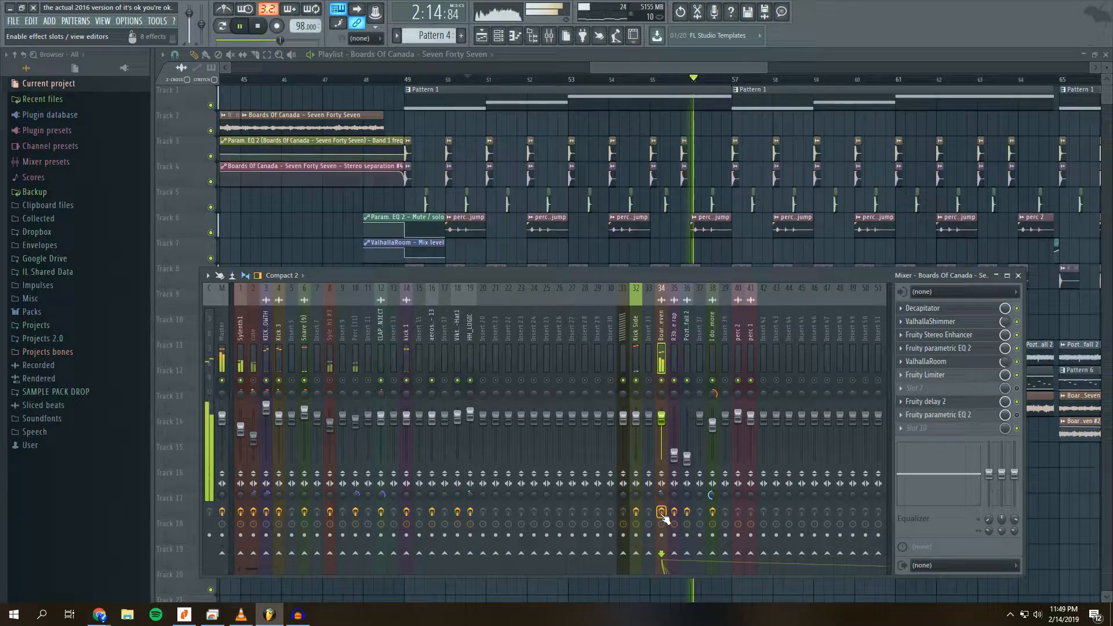
key(space)
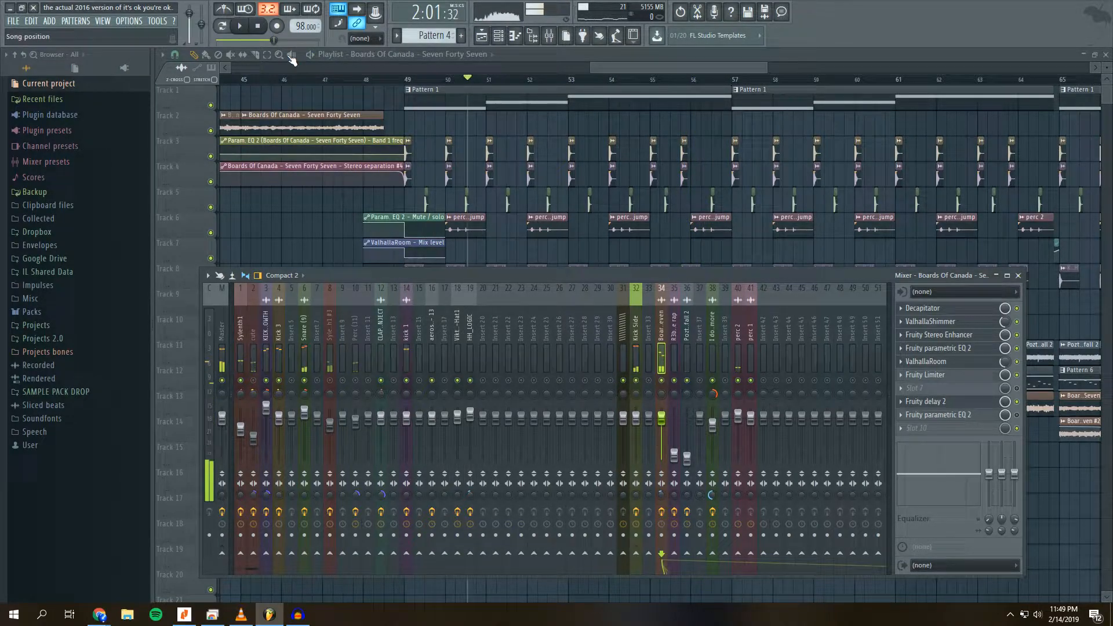
- Examine the clip layout of the drop between bars 49 and 65 in the playlist, including its place in the wider arrangement
drag(634, 70, 653, 70)
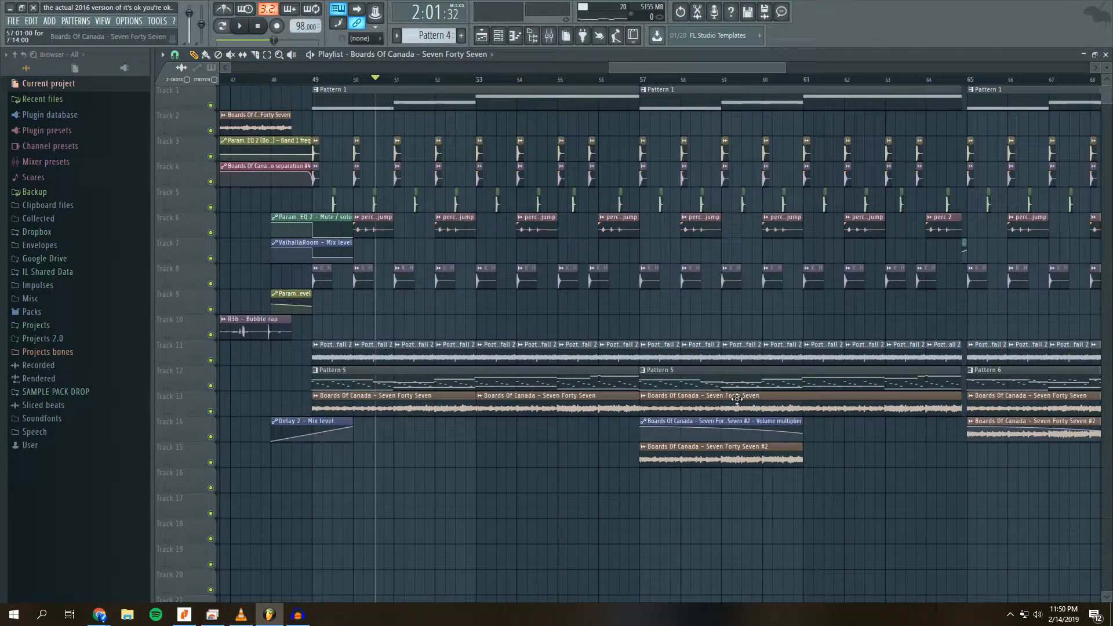
drag(675, 69, 636, 70)
click(549, 35)
click(548, 36)
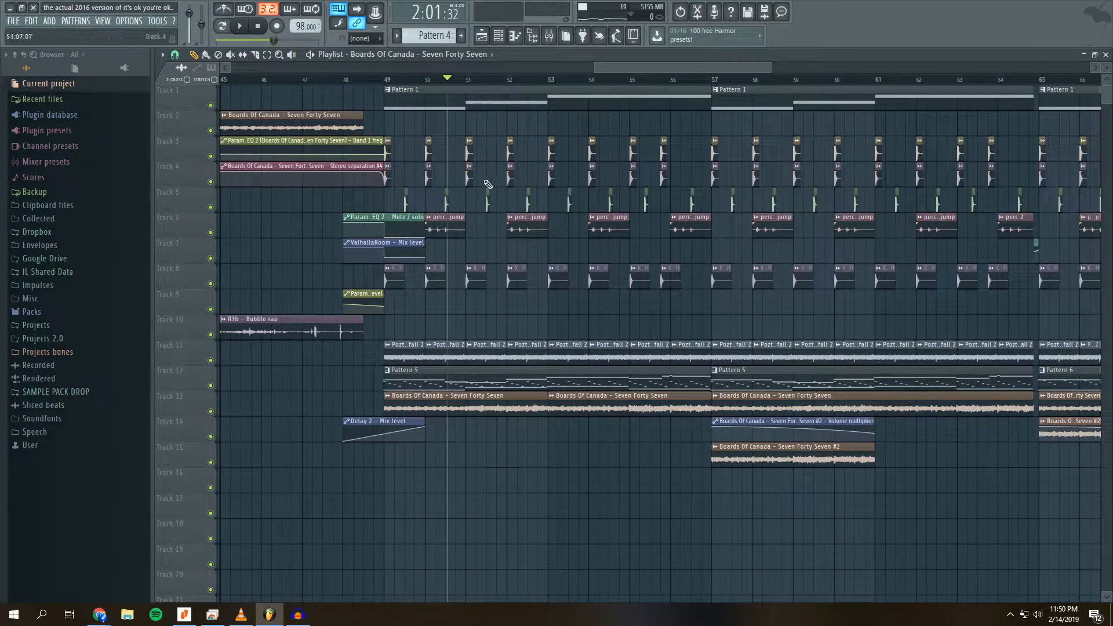
drag(621, 68, 614, 68)
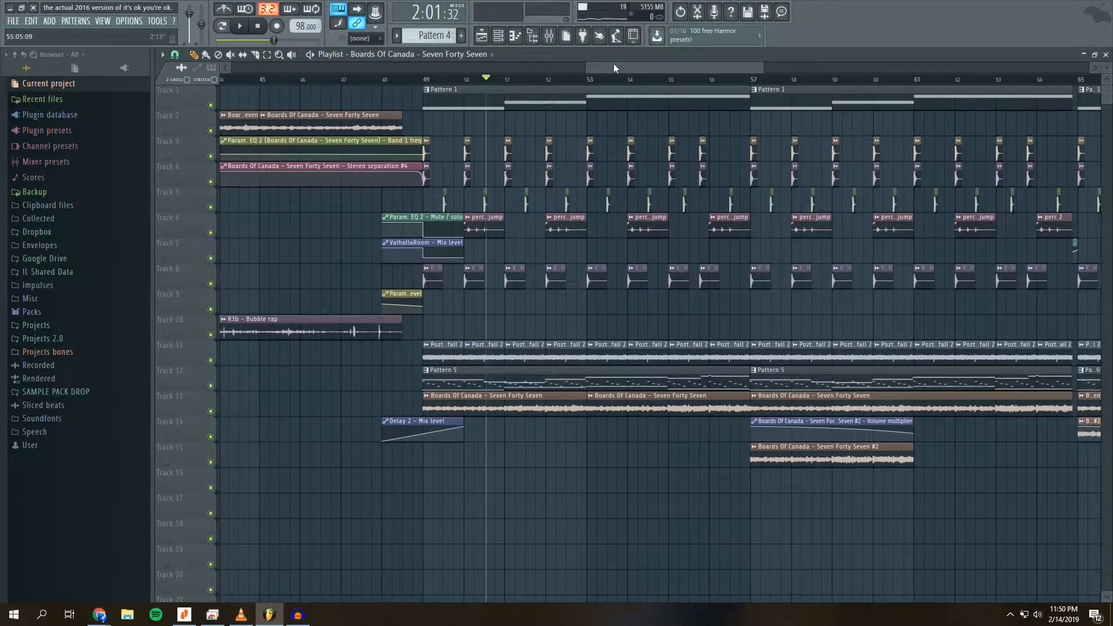
drag(673, 68, 681, 65)
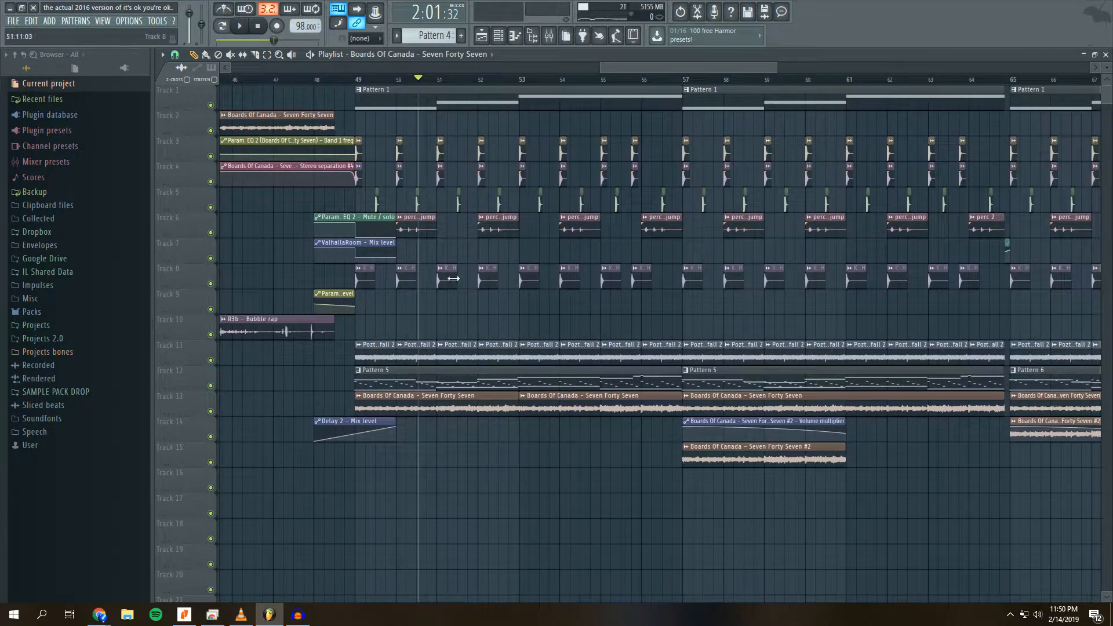
drag(673, 68, 684, 69)
scroll(666, 80, down, 3)
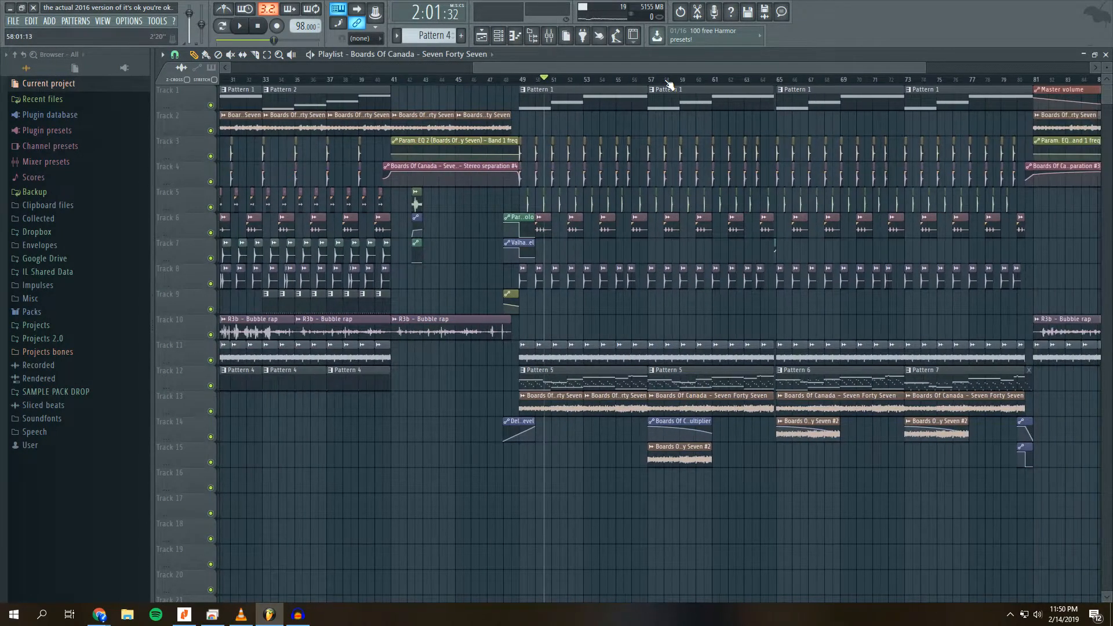
drag(611, 68, 615, 68)
scroll(612, 78, up, 2)
scroll(615, 81, up, 3)
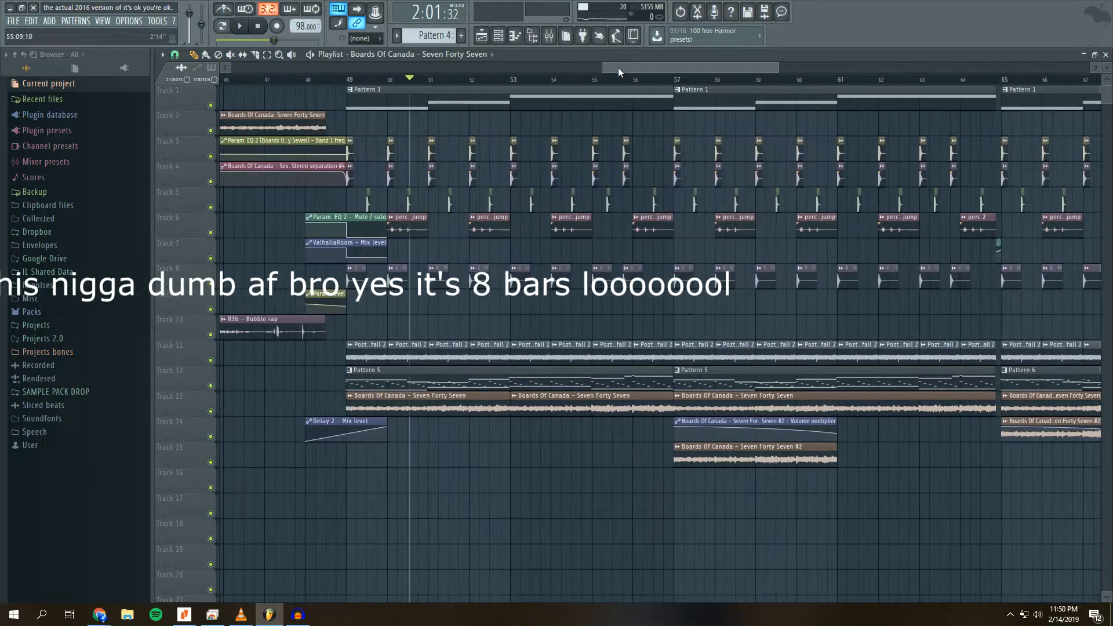
- Return from the mixer to the playlist, play the drop's opening from bar 49 and stop playback
key(F9)
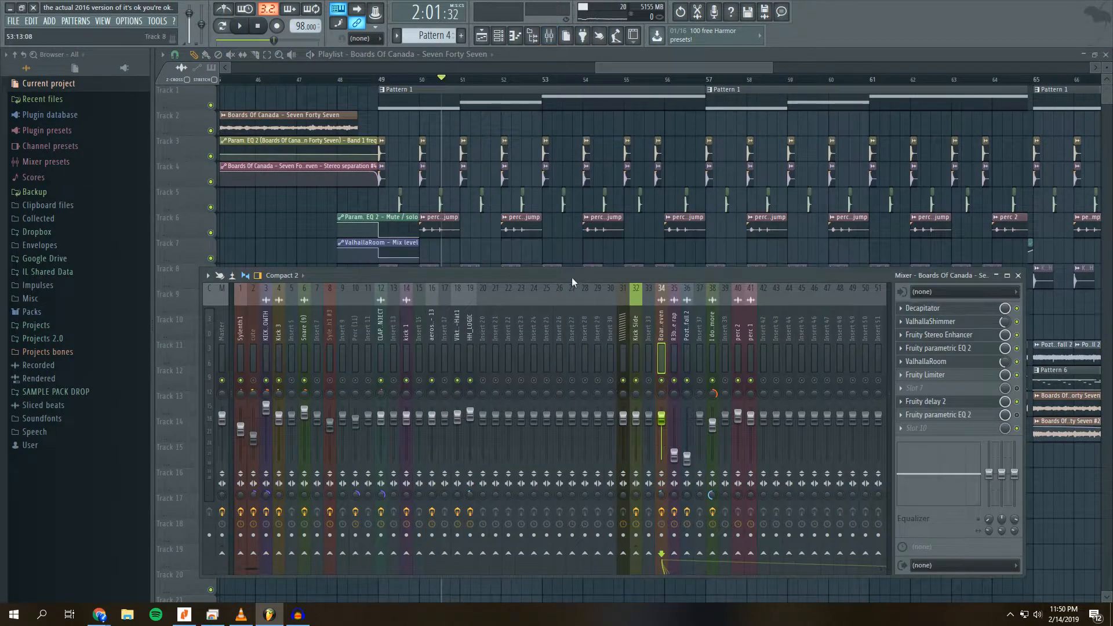
drag(571, 278, 561, 272)
drag(629, 66, 625, 65)
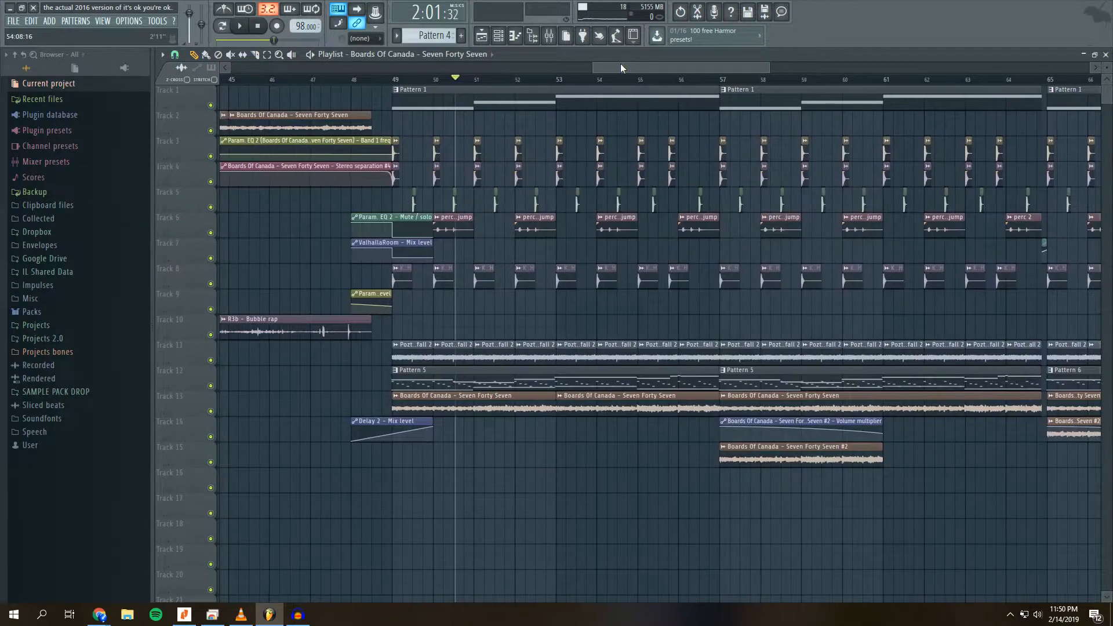
click(395, 79)
key(space)
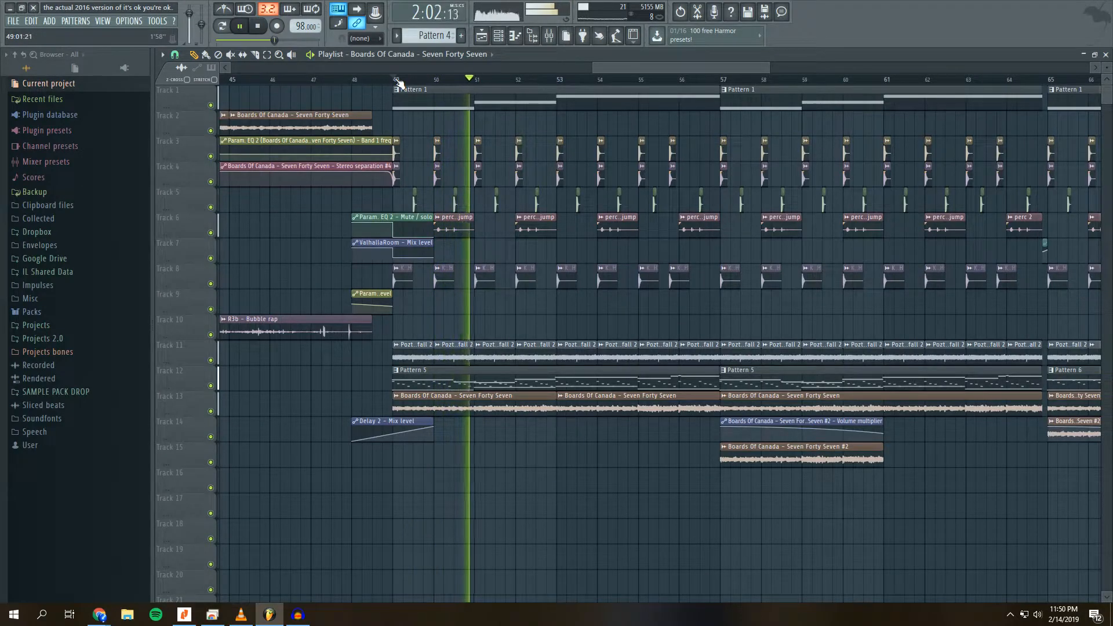
key(space)
drag(607, 65, 614, 61)
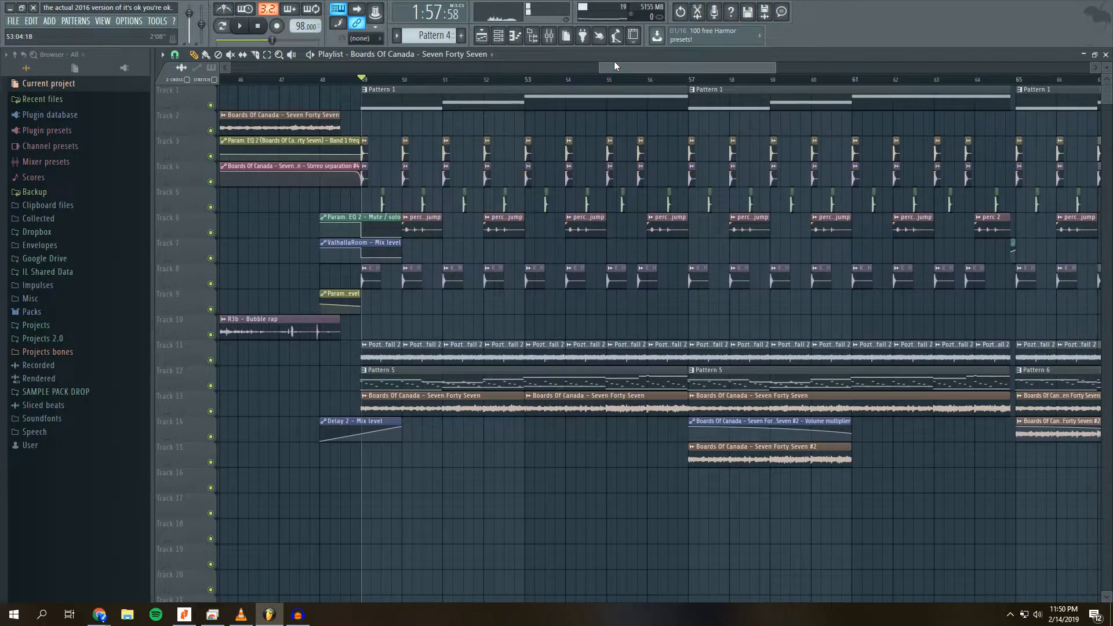
click(548, 36)
click(548, 36)
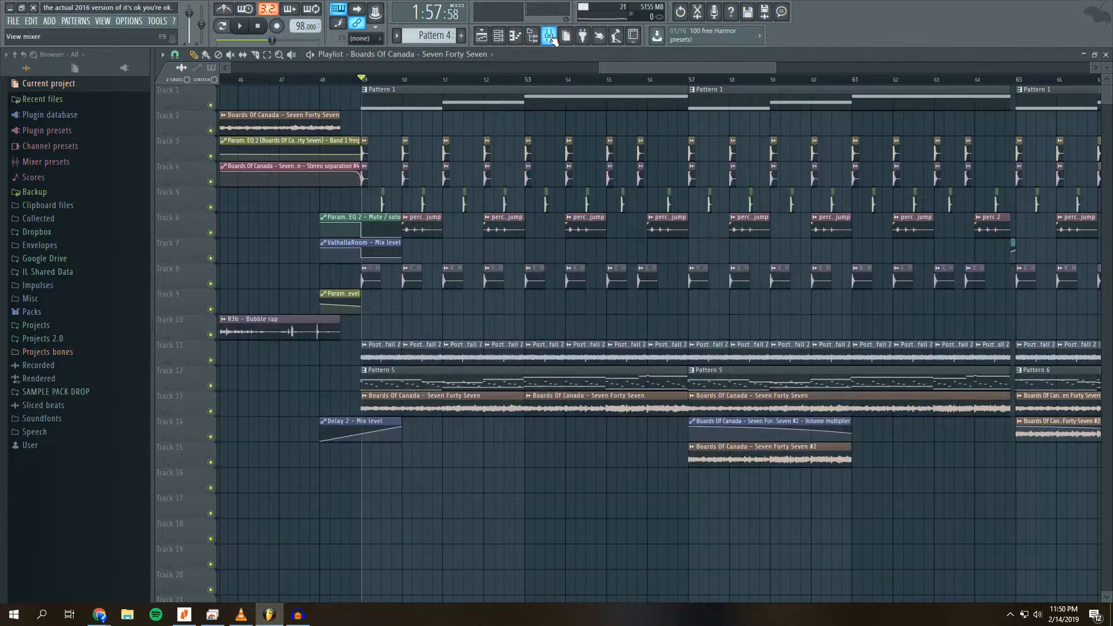
click(548, 36)
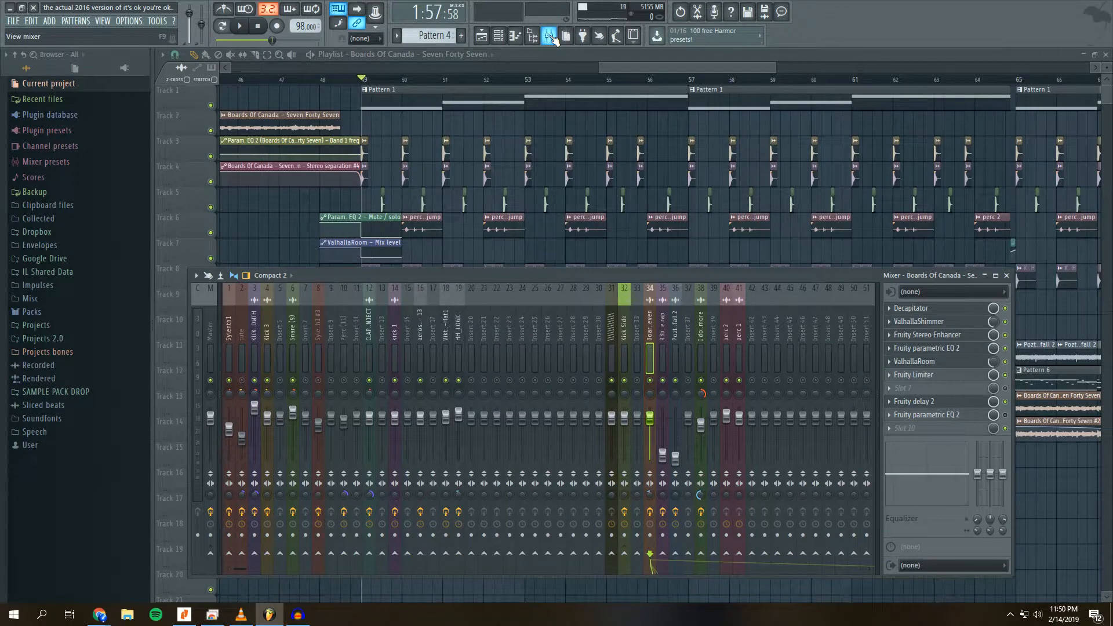
drag(607, 65, 605, 65)
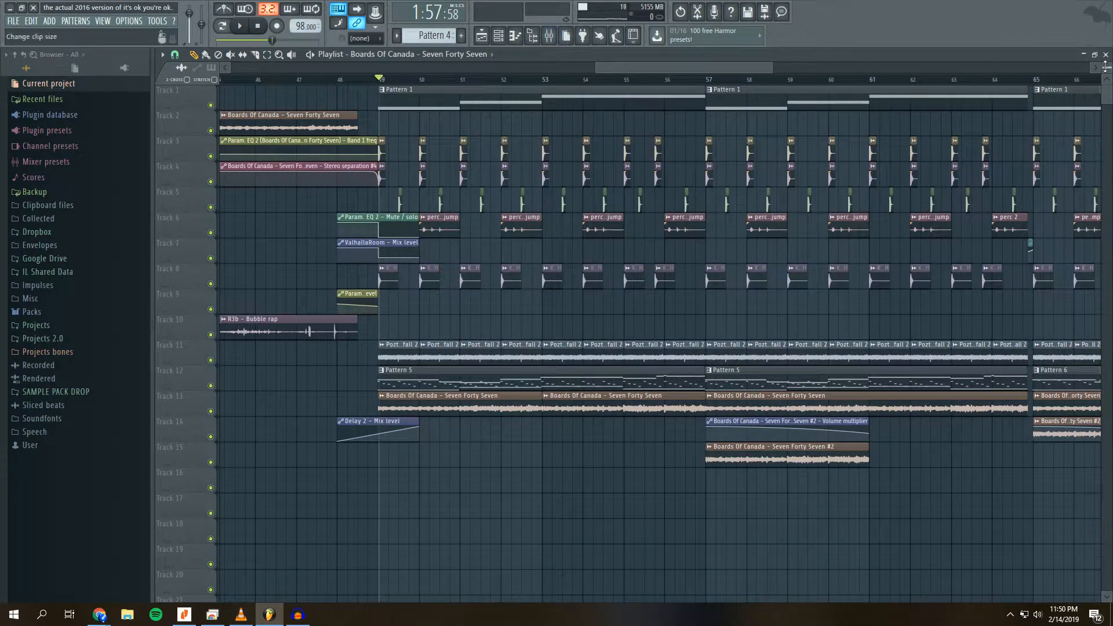
drag(699, 66, 696, 68)
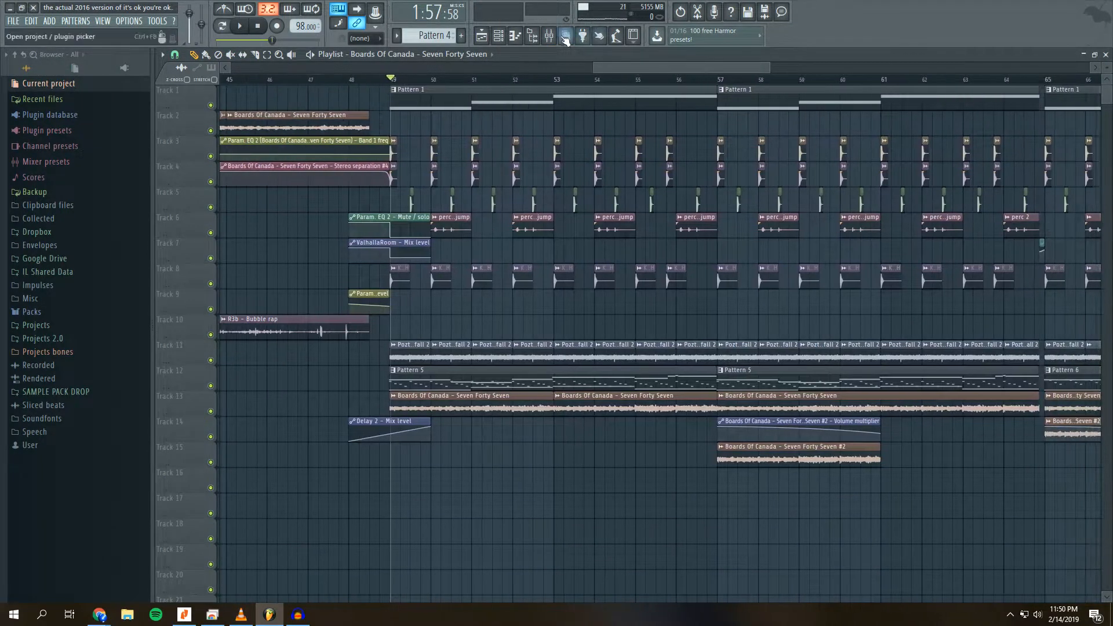
- Show the effect chains of the "cute" and "Sylenth1 #3" mixer tracks, with the channel rack open behind the mixer
click(549, 37)
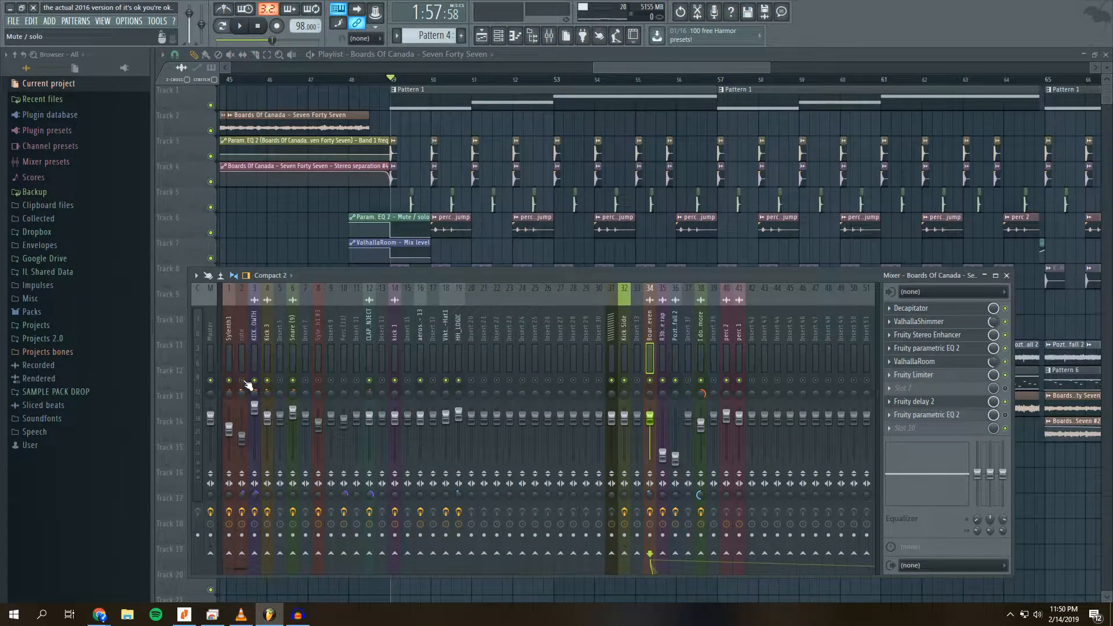
click(246, 356)
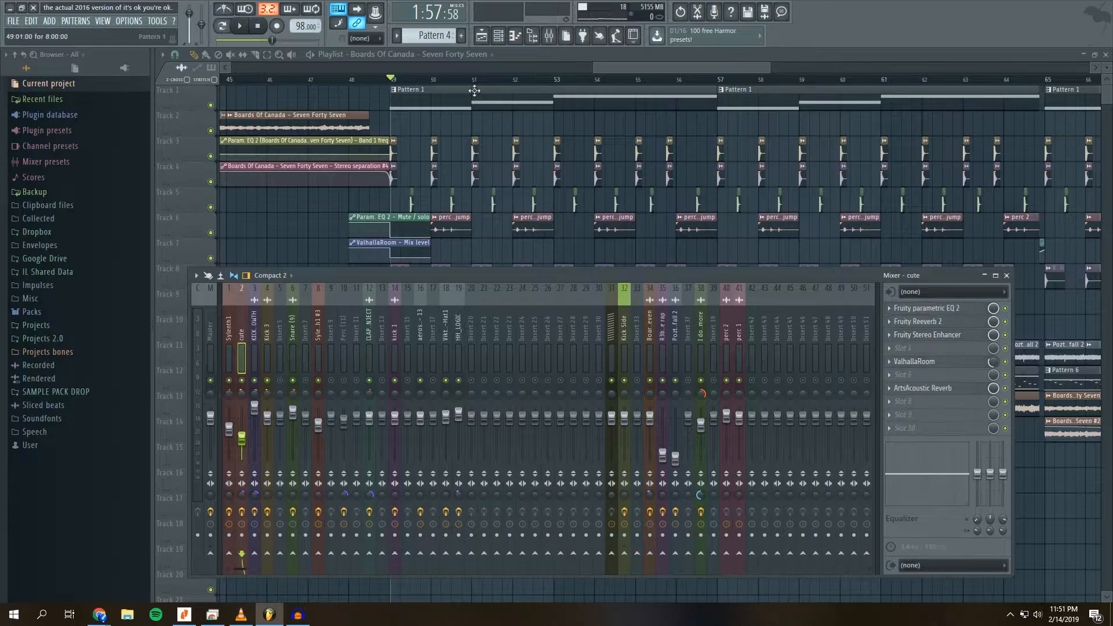
click(497, 36)
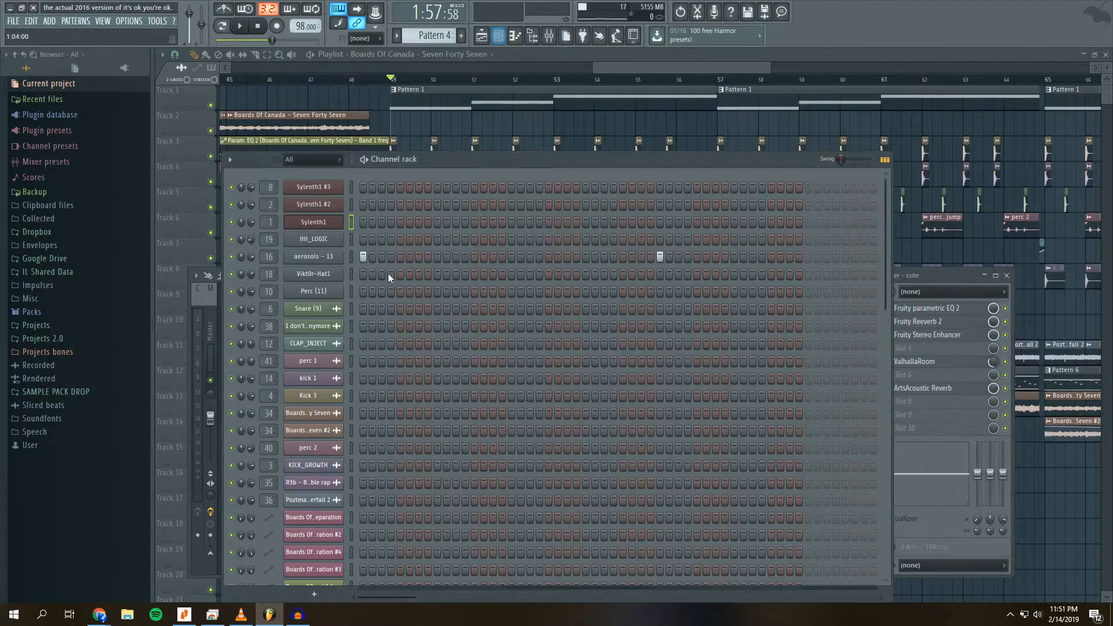
drag(421, 168, 590, 178)
click(342, 279)
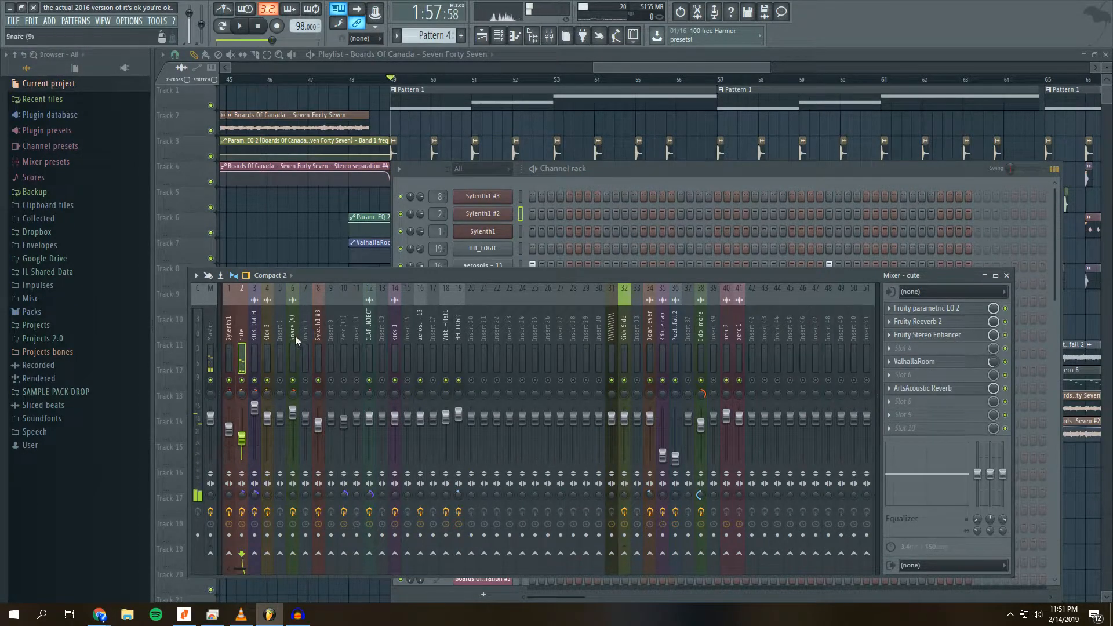
click(316, 329)
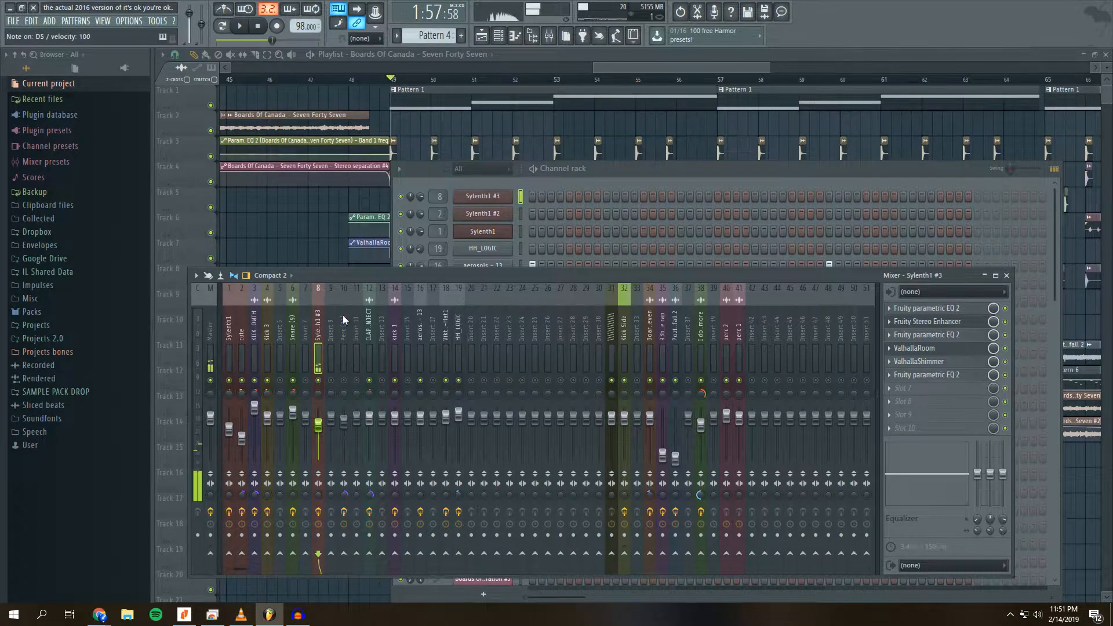
- Select Pattern 6, play it on its own in pattern mode, and return to song mode with playback stopped
key(F6)
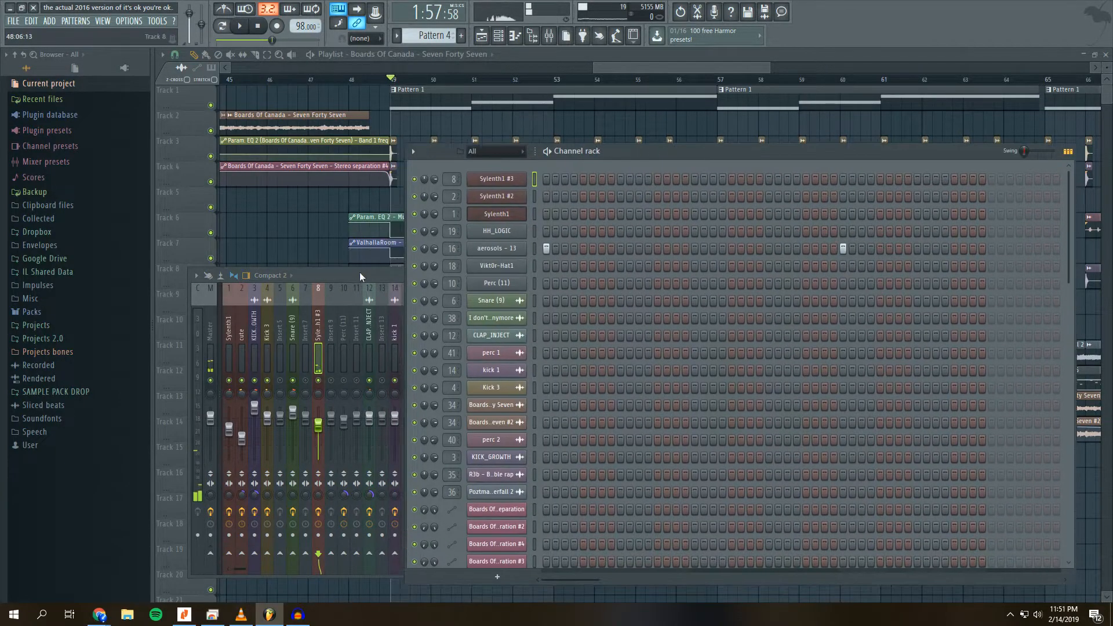
click(359, 274)
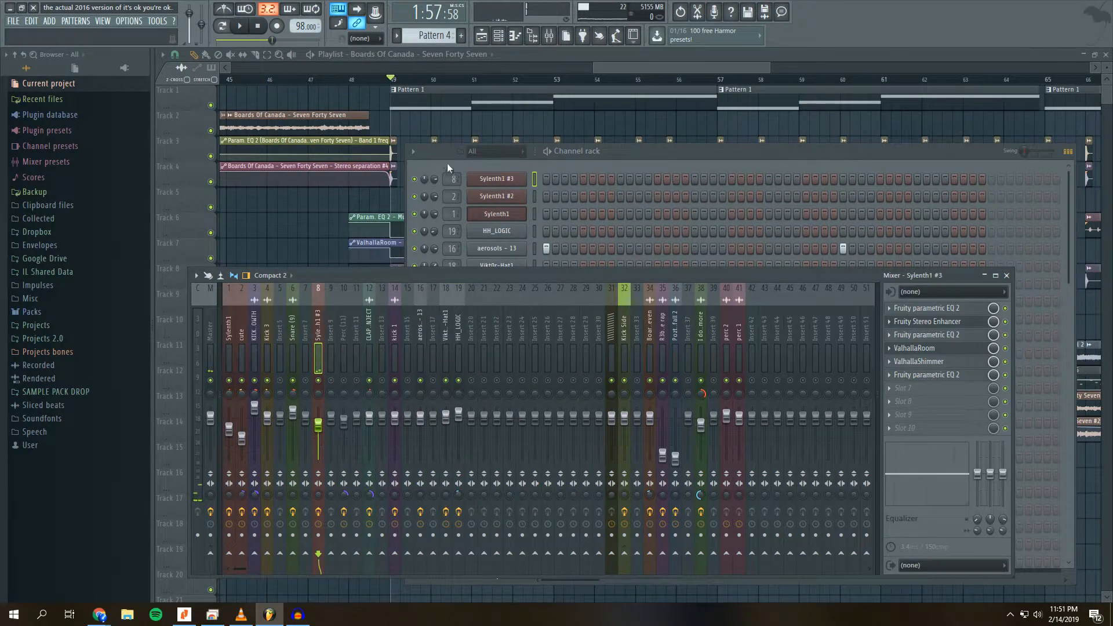
scroll(431, 36, up, 3)
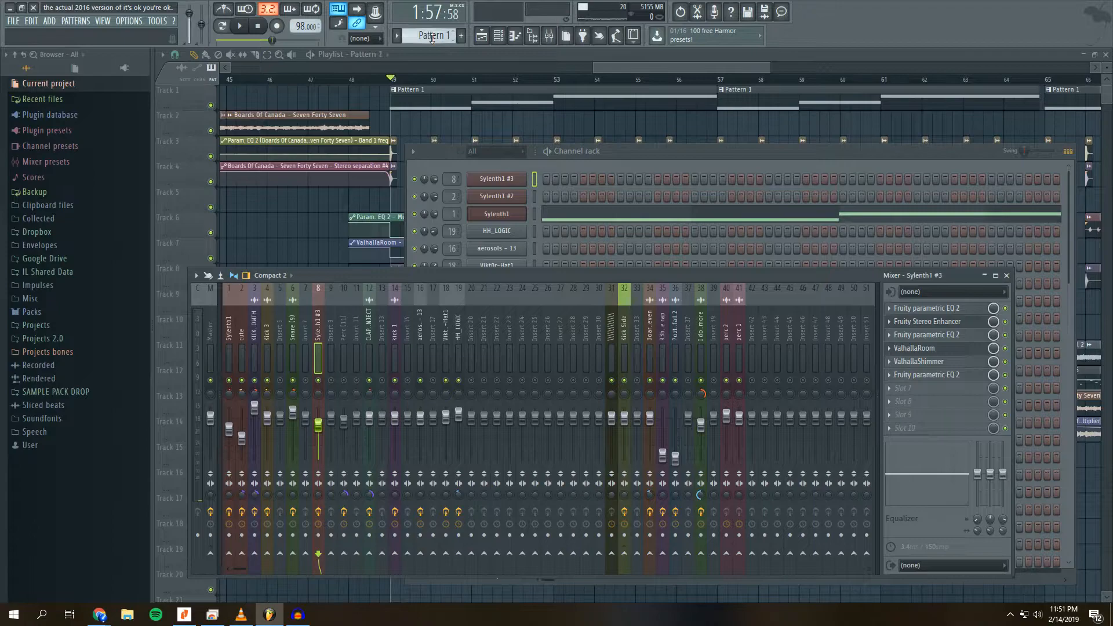
scroll(432, 36, down, 5)
click(241, 29)
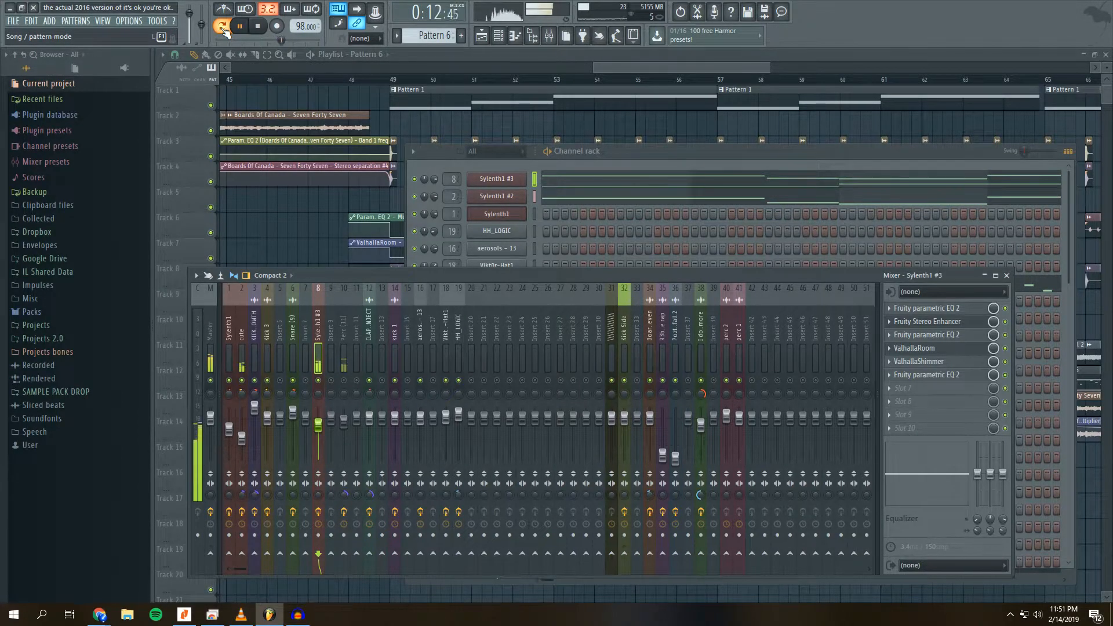
mouse_move(448, 277)
mouse_down()
mouse_move(457, 291)
mouse_move(440, 288)
mouse_up()
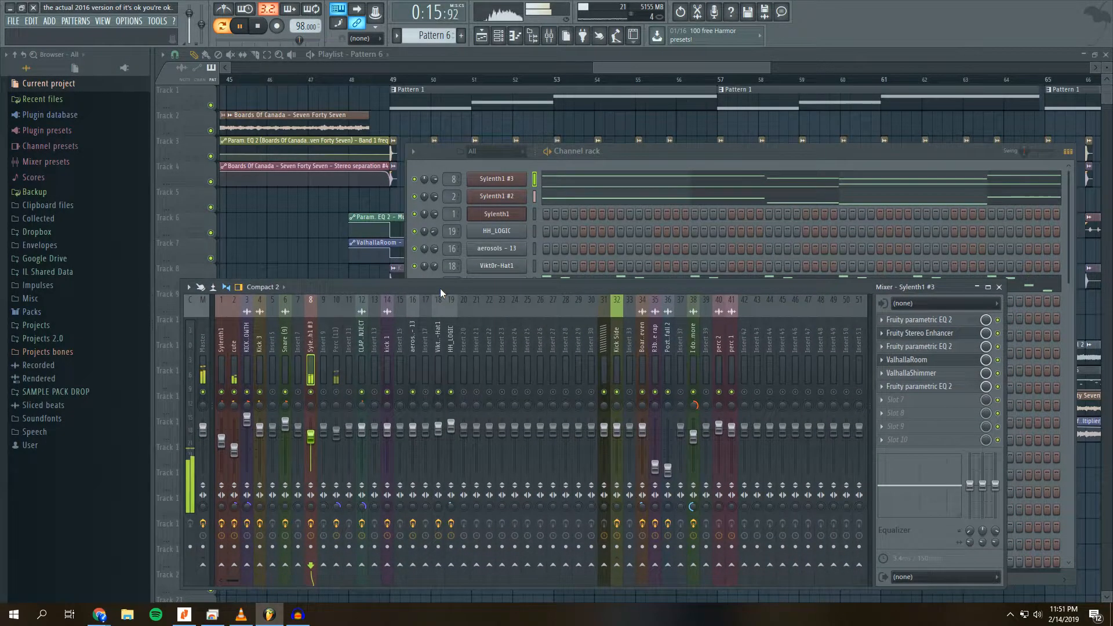
click(228, 27)
key(space)
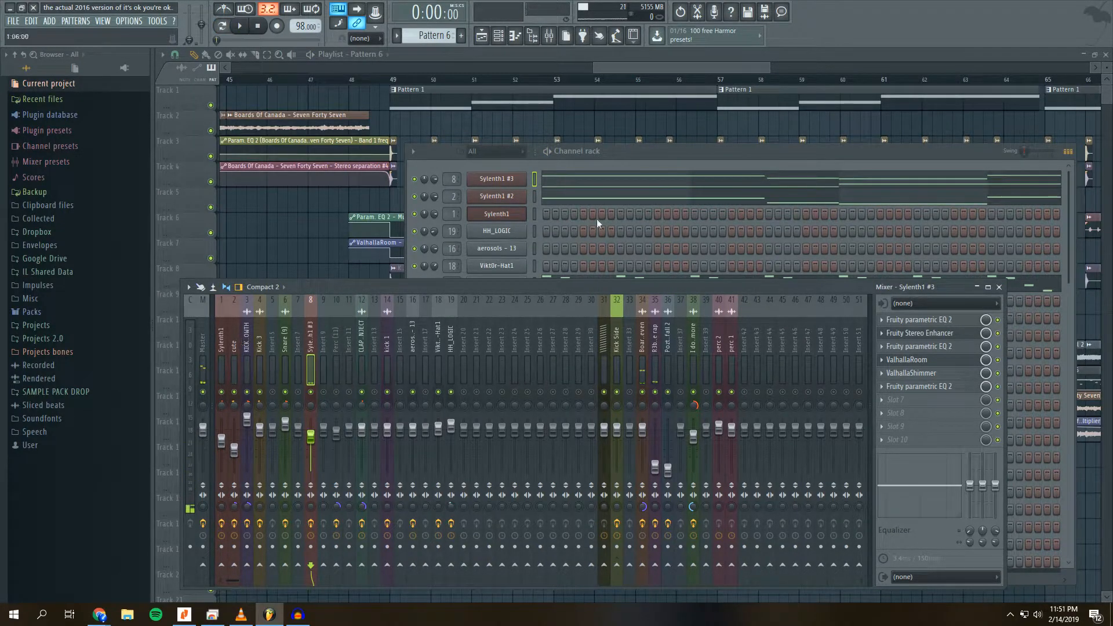
- Play the drop from bar 49 with the mixer levels in view and stop playback
mouse_move(935, 157)
mouse_down()
mouse_move(924, 155)
mouse_move(939, 160)
mouse_up()
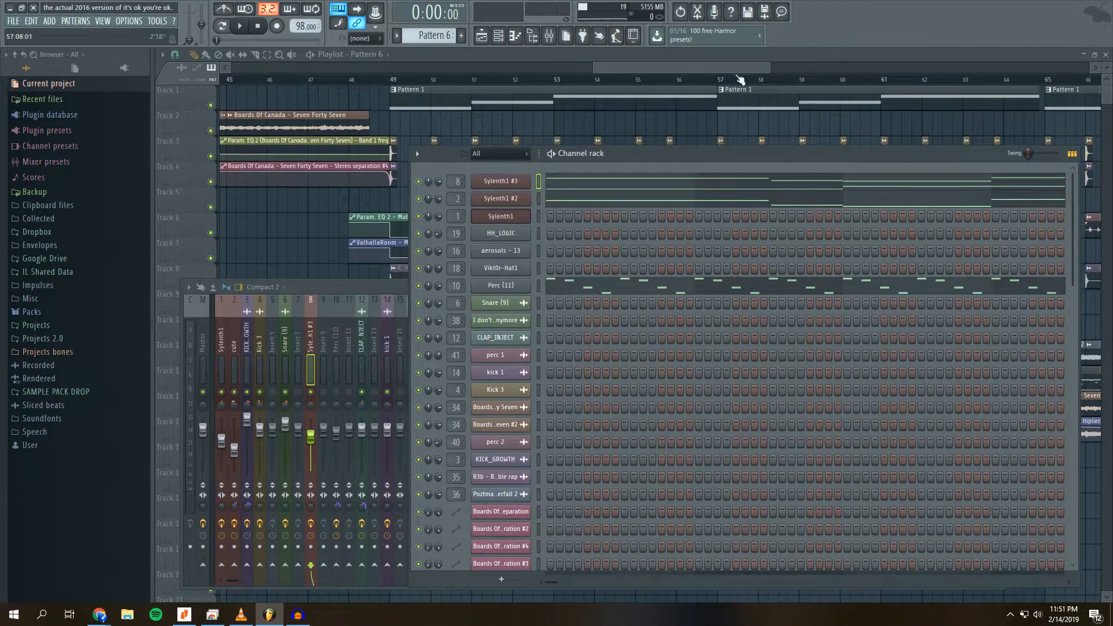
drag(736, 69, 764, 70)
drag(640, 68, 592, 67)
click(502, 37)
click(533, 36)
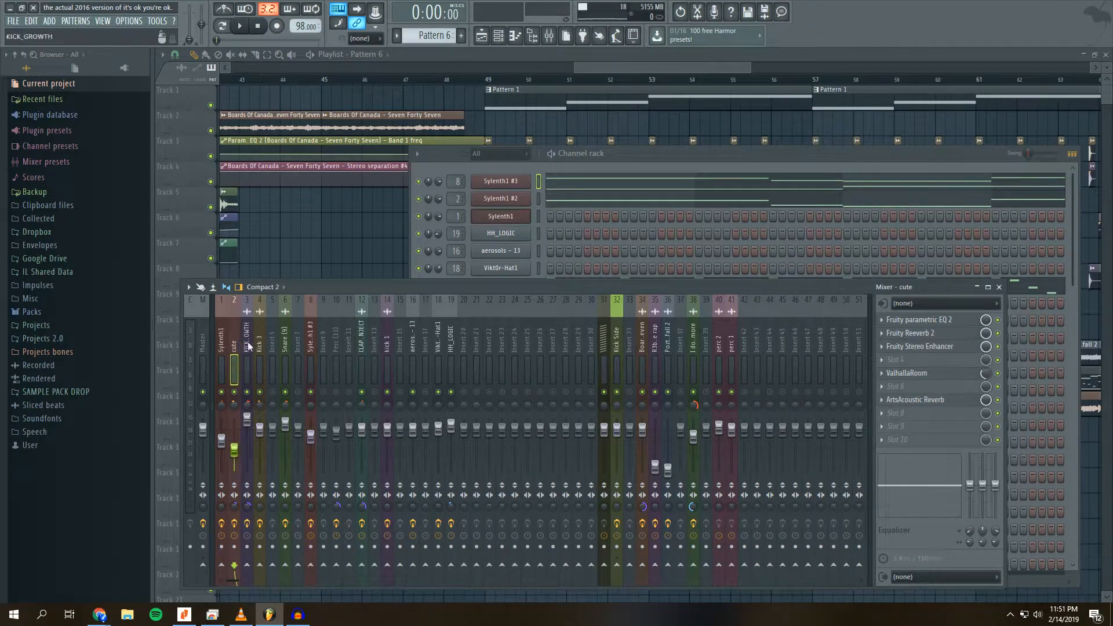
click(612, 74)
click(489, 80)
key(space)
click(548, 36)
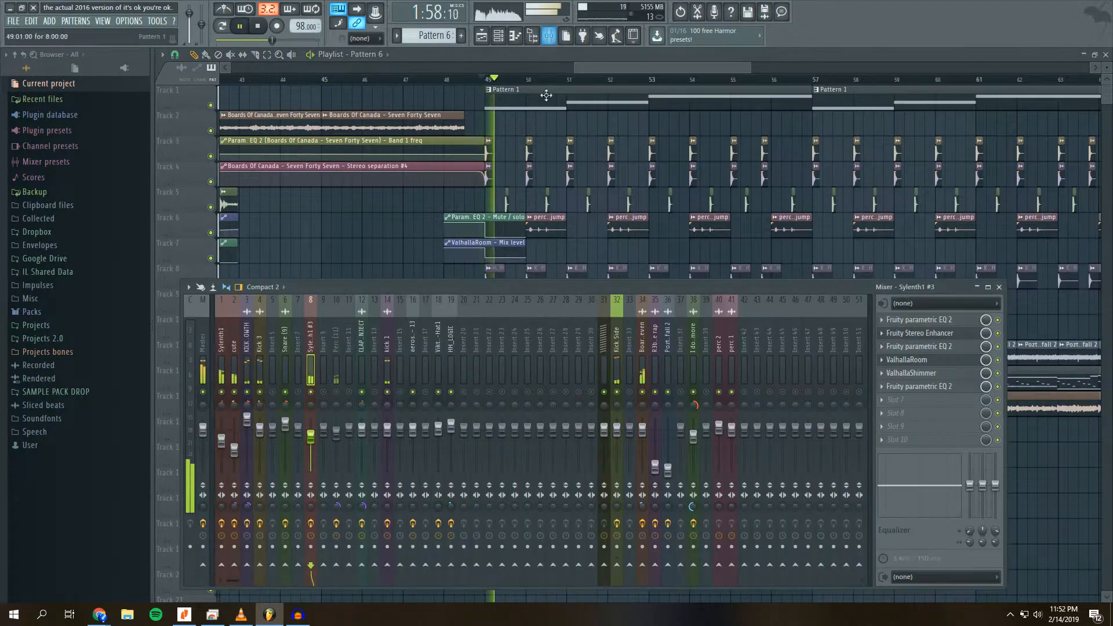
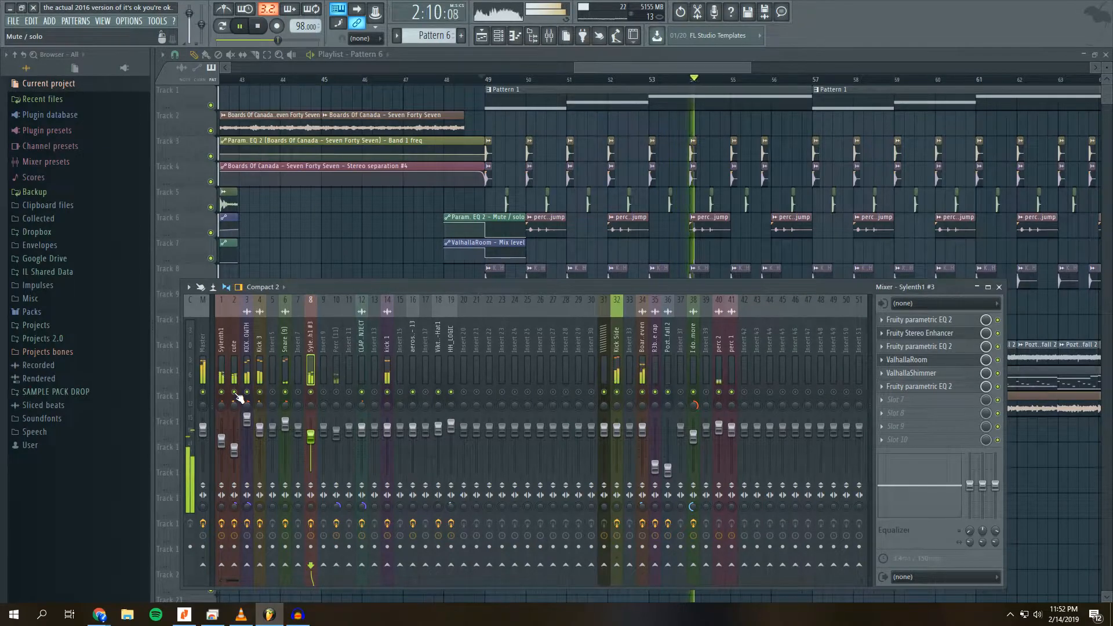
click(258, 27)
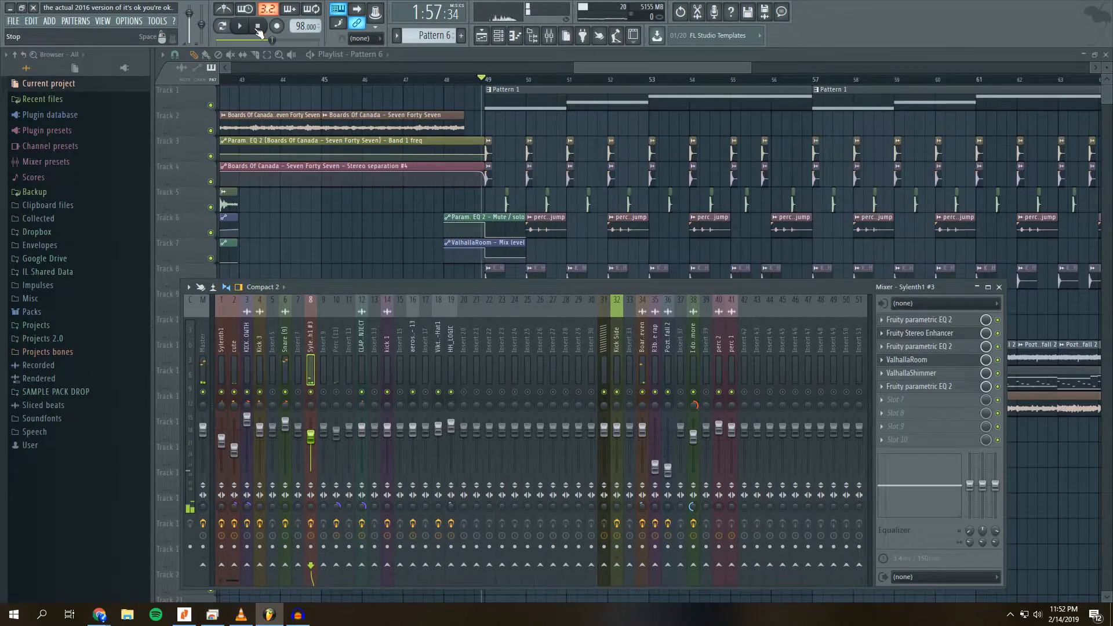
- Open the effects on the "Sylenth1 #3" mixer track one after another to look over its whole chain
drag(592, 65, 610, 64)
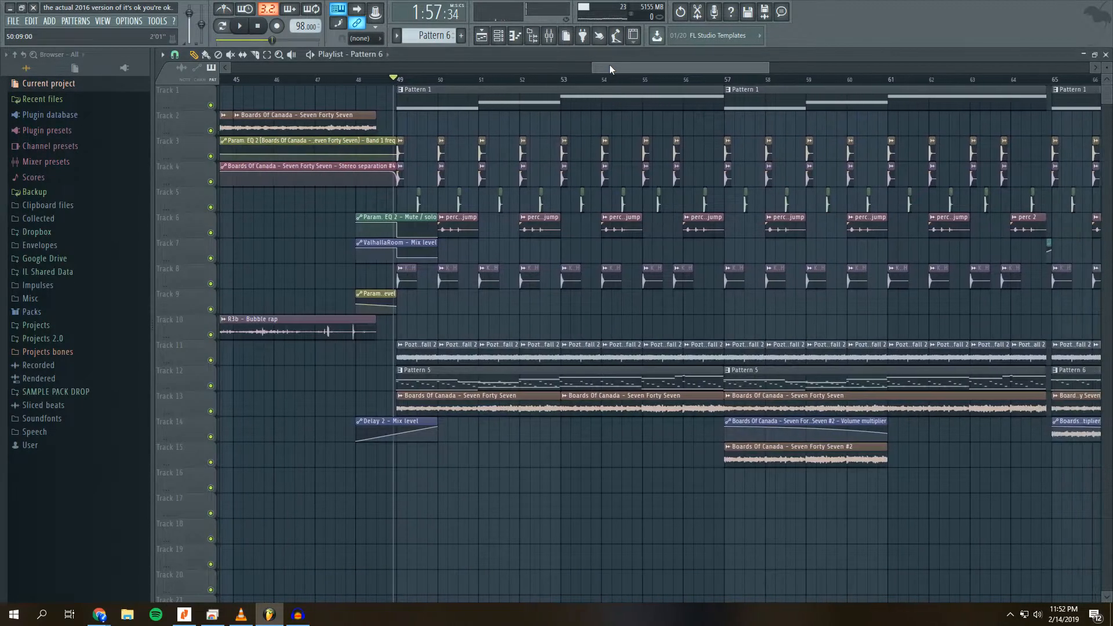
click(549, 36)
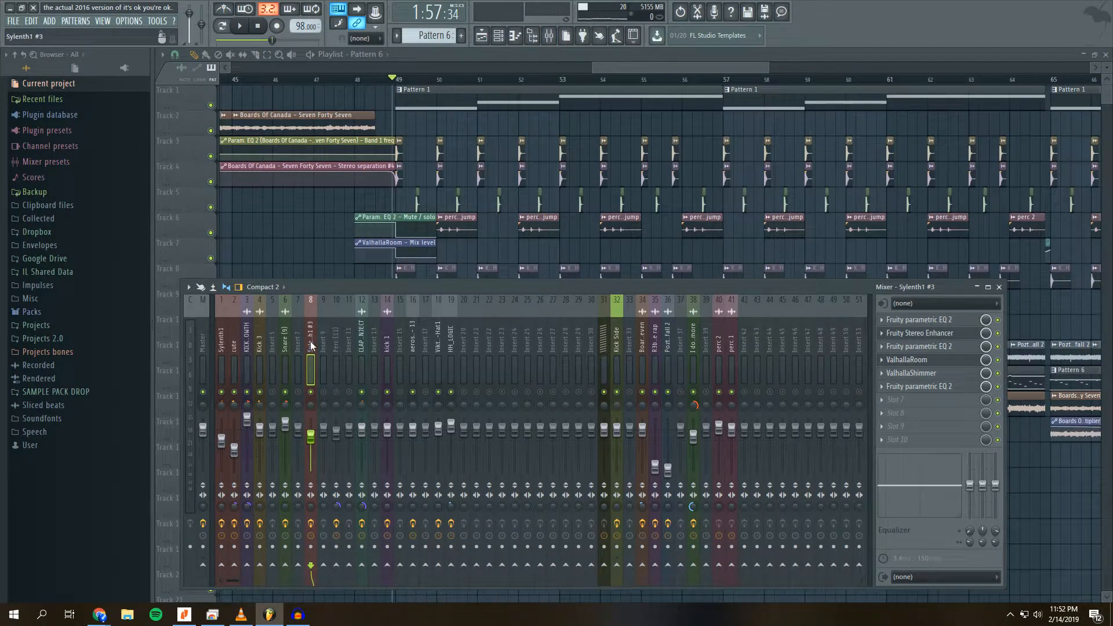
click(930, 322)
click(930, 323)
click(930, 334)
click(930, 334)
click(929, 348)
click(929, 351)
click(929, 361)
click(928, 364)
click(929, 376)
click(928, 377)
click(928, 387)
click(928, 391)
click(938, 323)
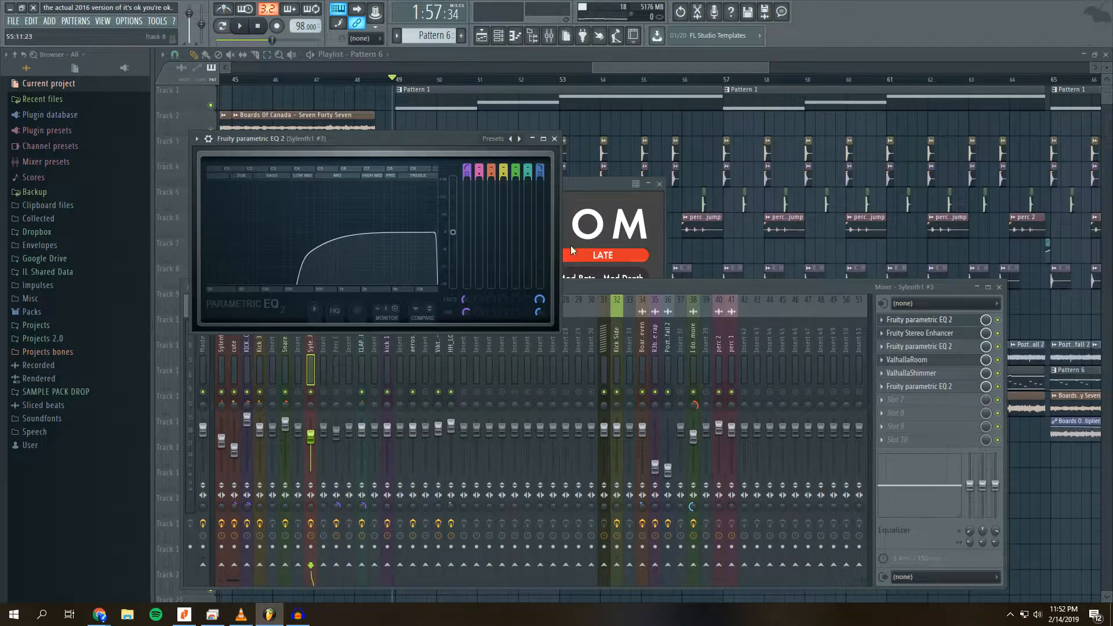
- Show the second Fruity parametric EQ 2 on "Sylenth1 #3" beside the first one and close both EQ windows
click(920, 348)
click(919, 348)
click(919, 349)
drag(476, 176, 440, 204)
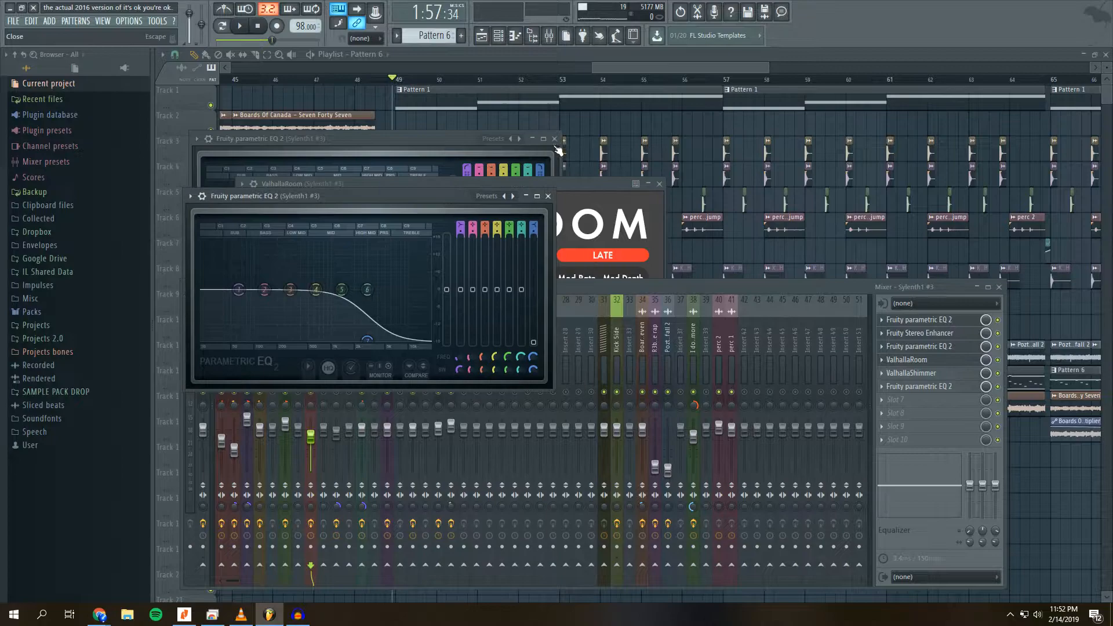
click(554, 139)
click(549, 196)
- Show the Stereo Enhancer, ValhallaRoom, ValhallaShimmer and last EQ settings on "Sylenth1 #3", leaving only ValhallaShimmer open
click(929, 333)
click(929, 333)
click(931, 362)
click(931, 361)
click(659, 184)
click(937, 374)
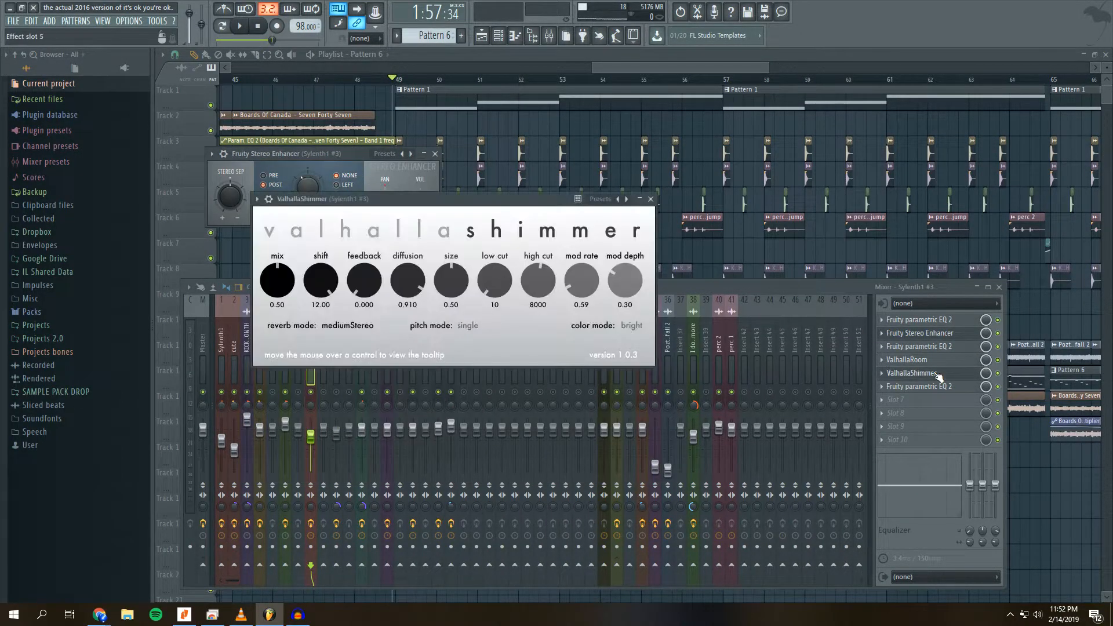
click(650, 199)
click(887, 377)
click(919, 387)
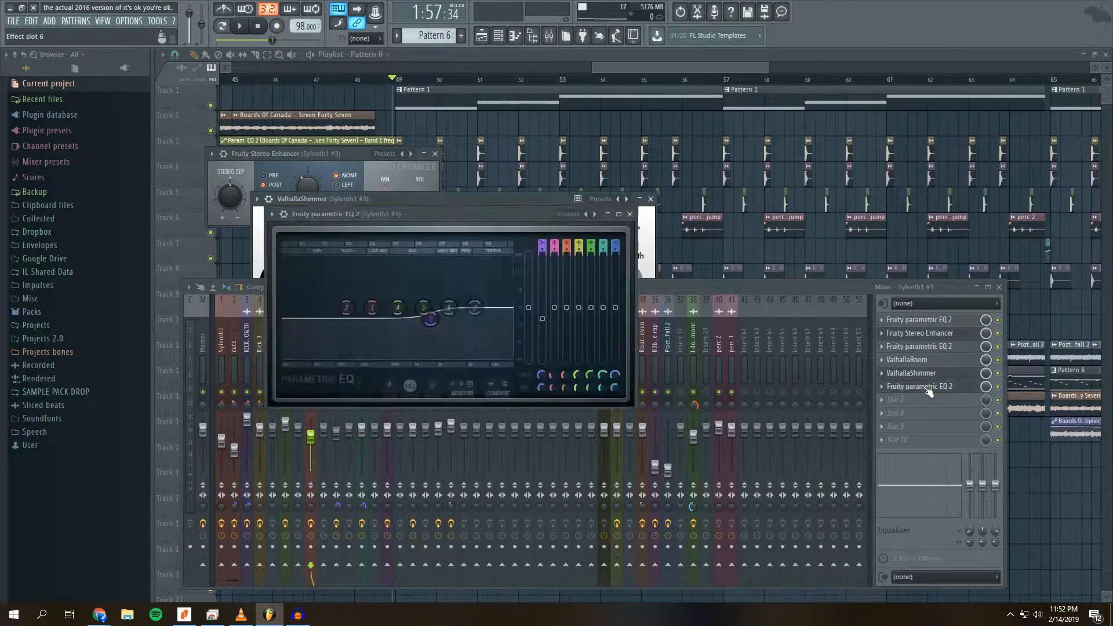
click(632, 224)
click(435, 153)
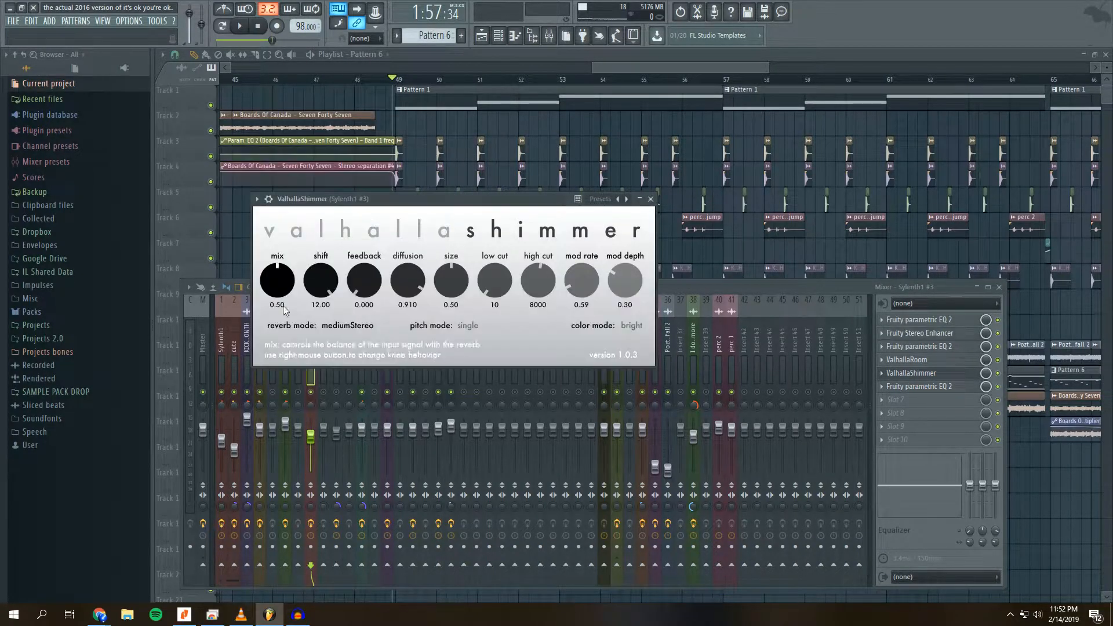
- Show the ArtsAcoustic Reverb on the "cute" mixer track, and close it and the leftover ValhallaShimmer window
click(234, 370)
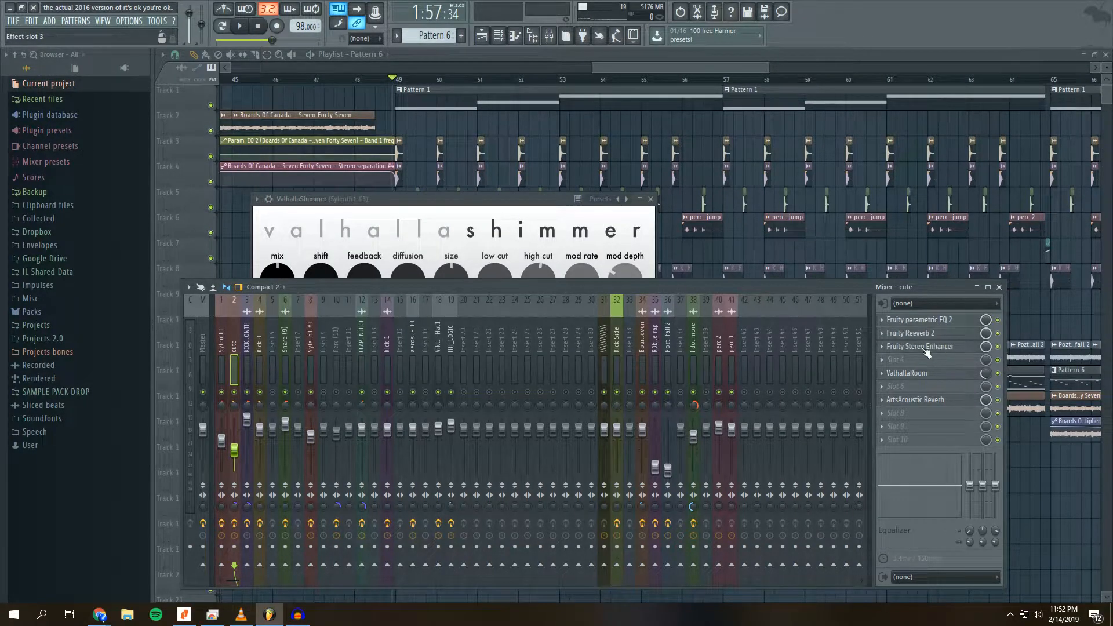
click(950, 405)
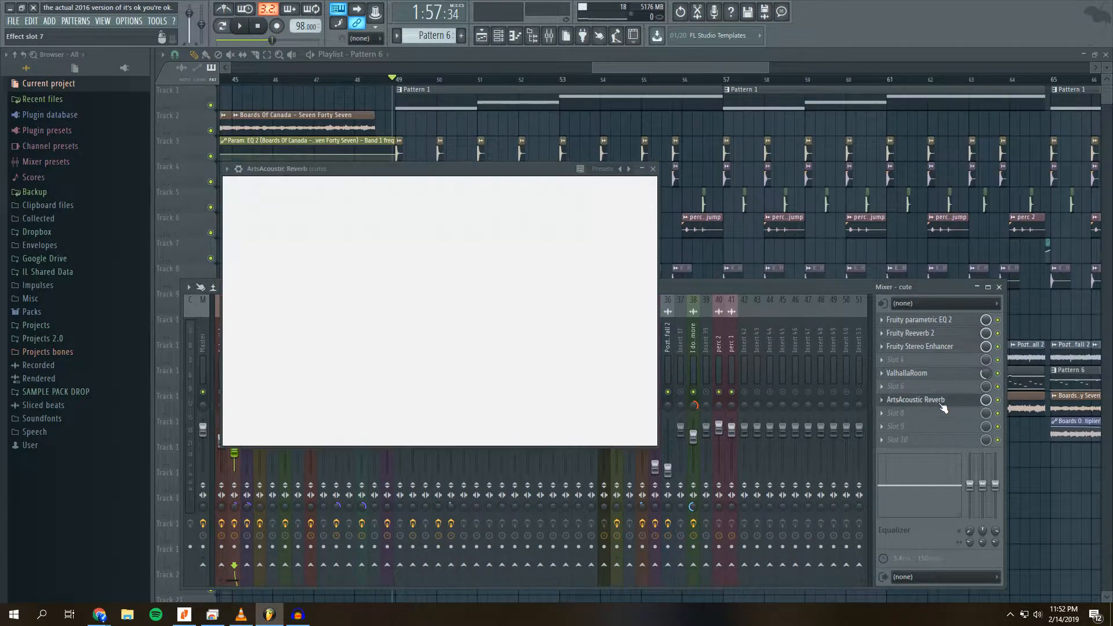
click(950, 405)
drag(593, 289, 601, 247)
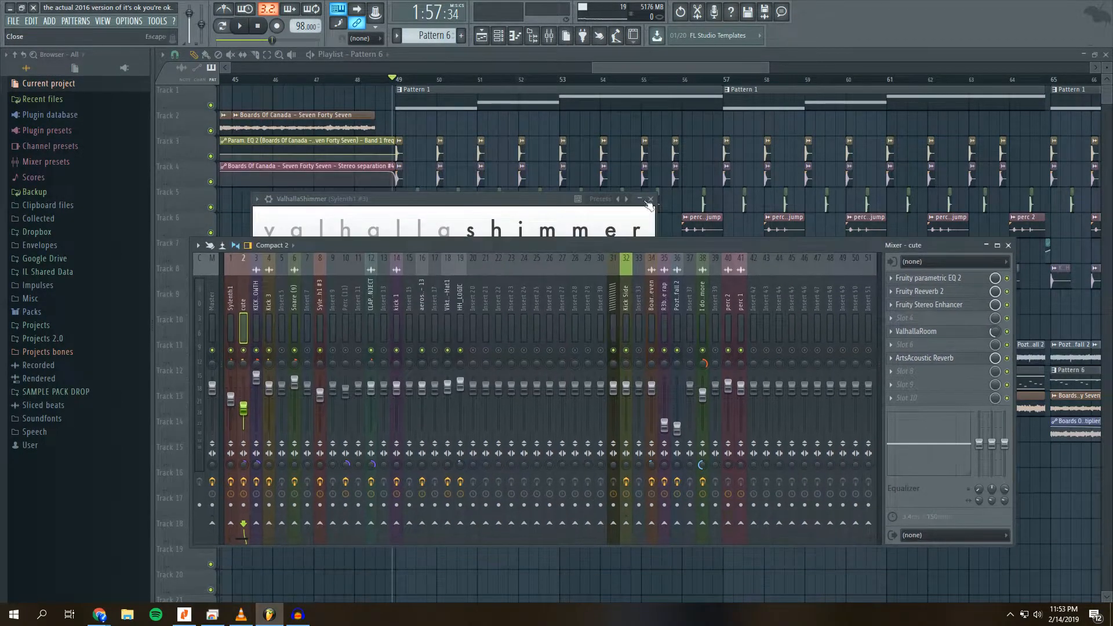
click(650, 198)
- Compare the effect chains of the "cute" and "Sylenth1 #3" mixer tracks by switching between them
click(243, 297)
click(319, 301)
click(243, 301)
click(310, 302)
click(318, 302)
click(240, 304)
click(310, 303)
click(317, 302)
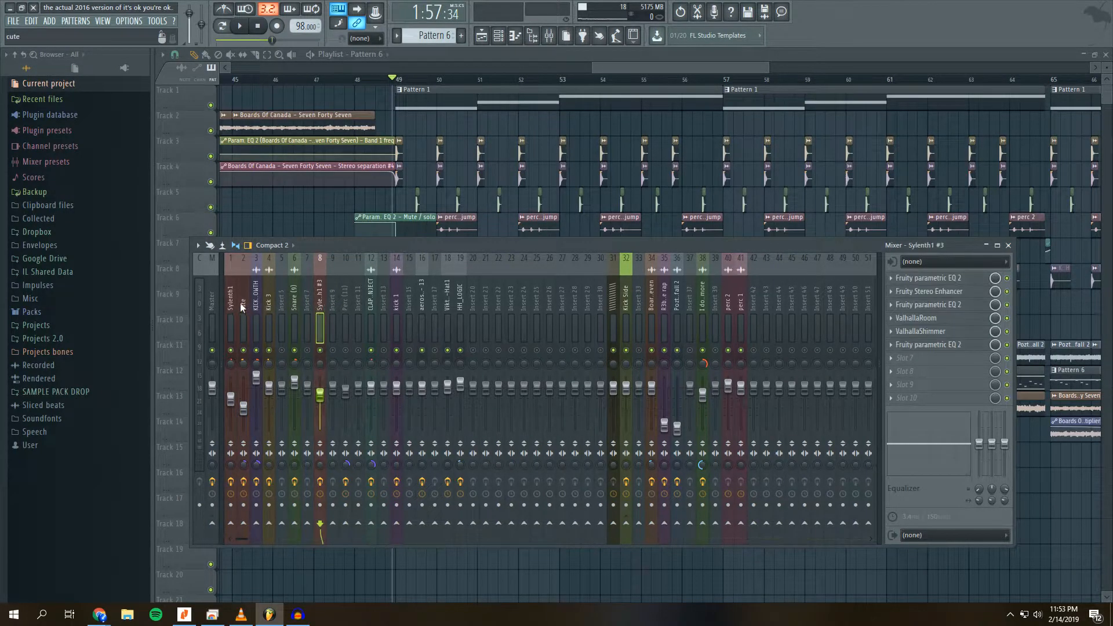
click(241, 303)
click(316, 302)
- Play the first beats of the drop from bar 49 with the mixer open and stop playback
click(566, 65)
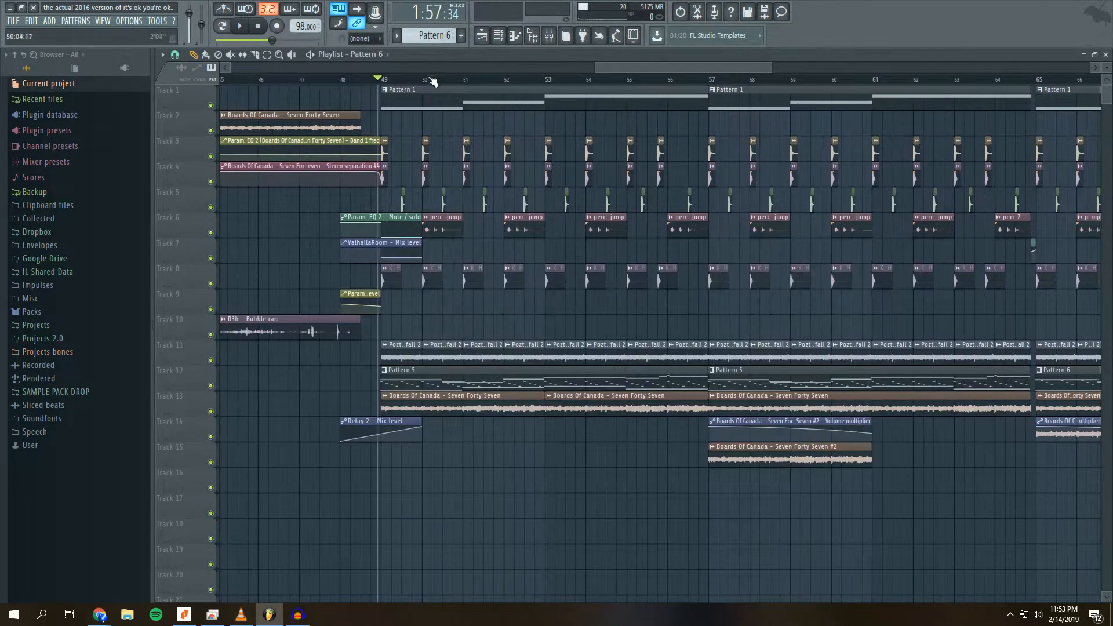
click(548, 35)
key(space)
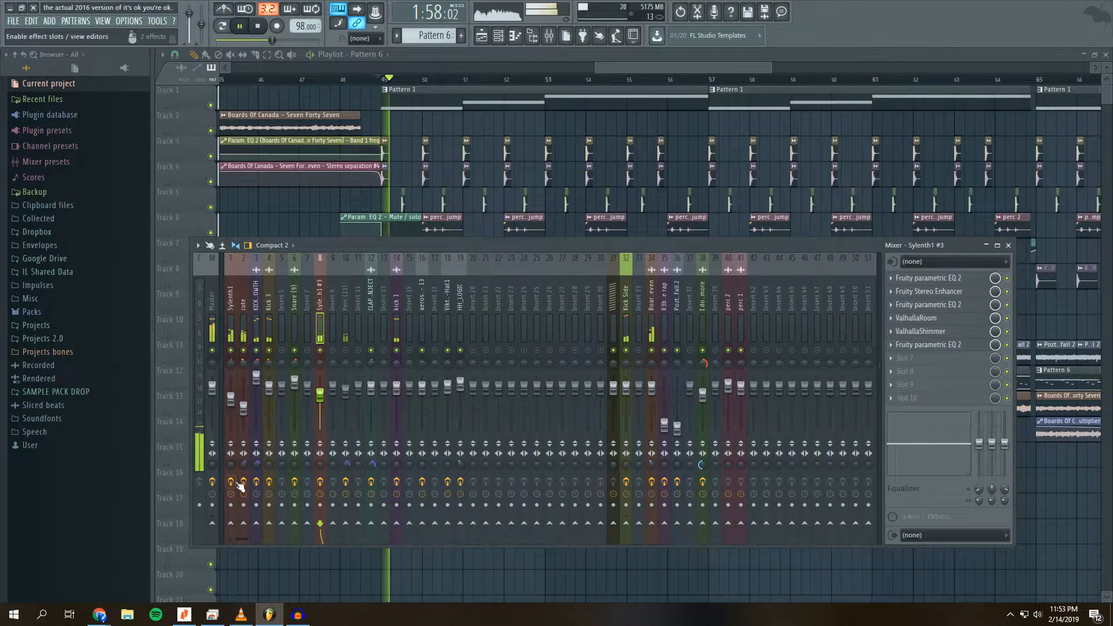
key(space)
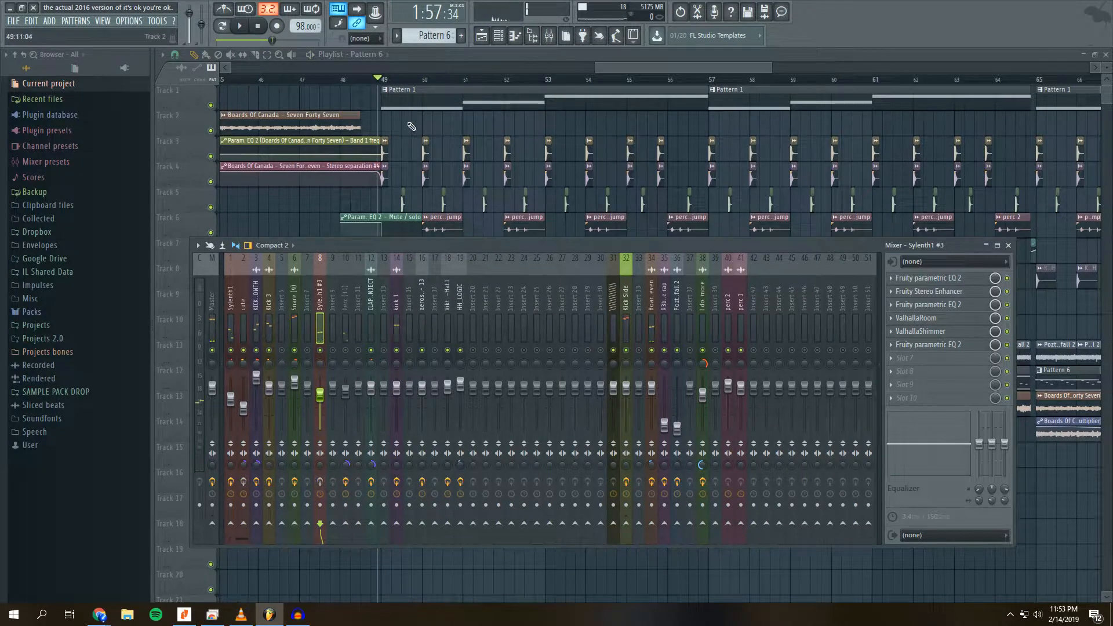
- Play the drop again, briefly mute the "Sylenth1 #3" and "cute" mixer tracks, unmute both and stop playback
key(space)
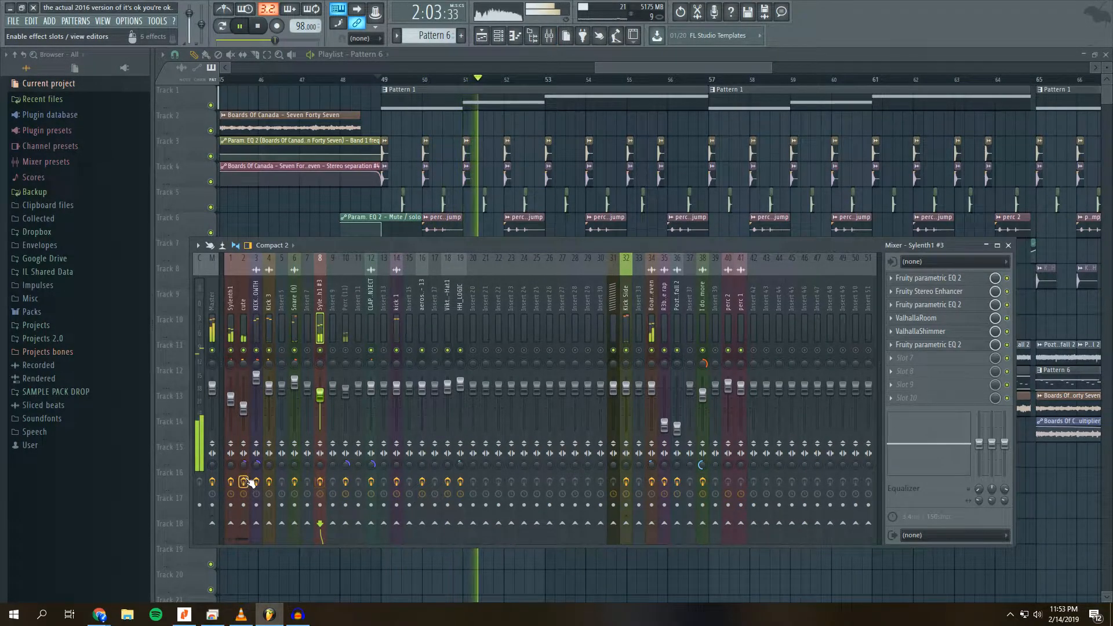
click(320, 351)
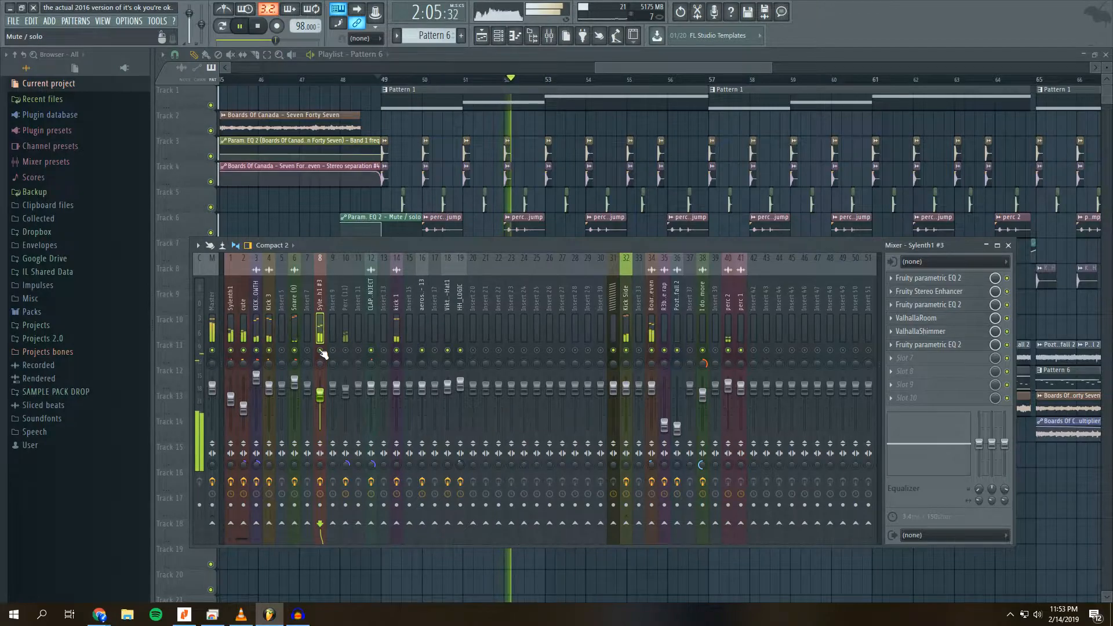
click(245, 351)
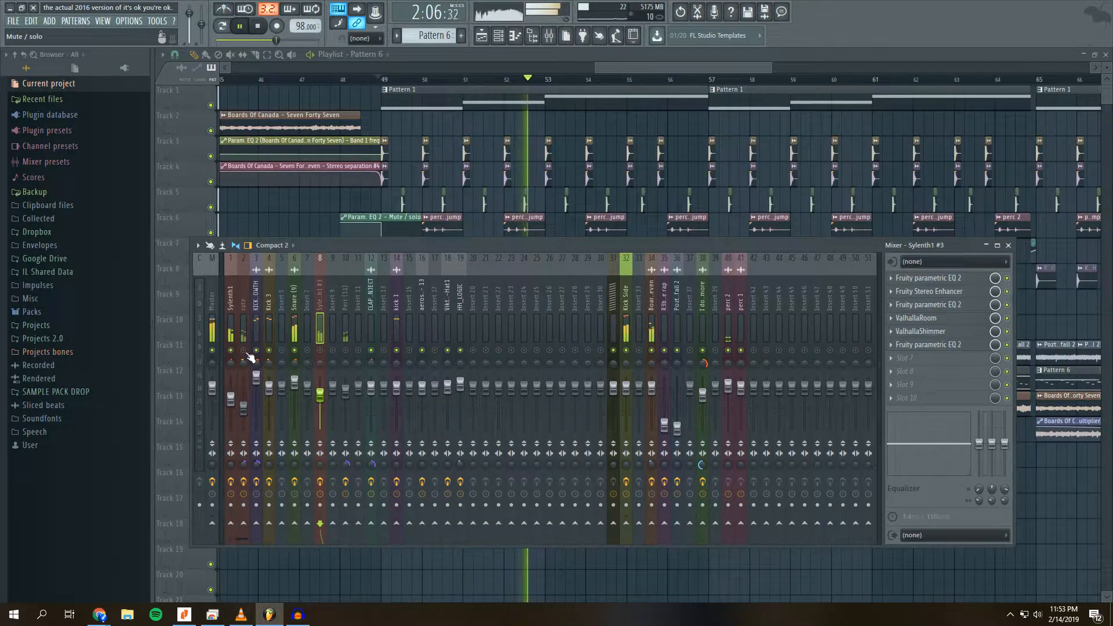
click(320, 350)
click(244, 351)
key(space)
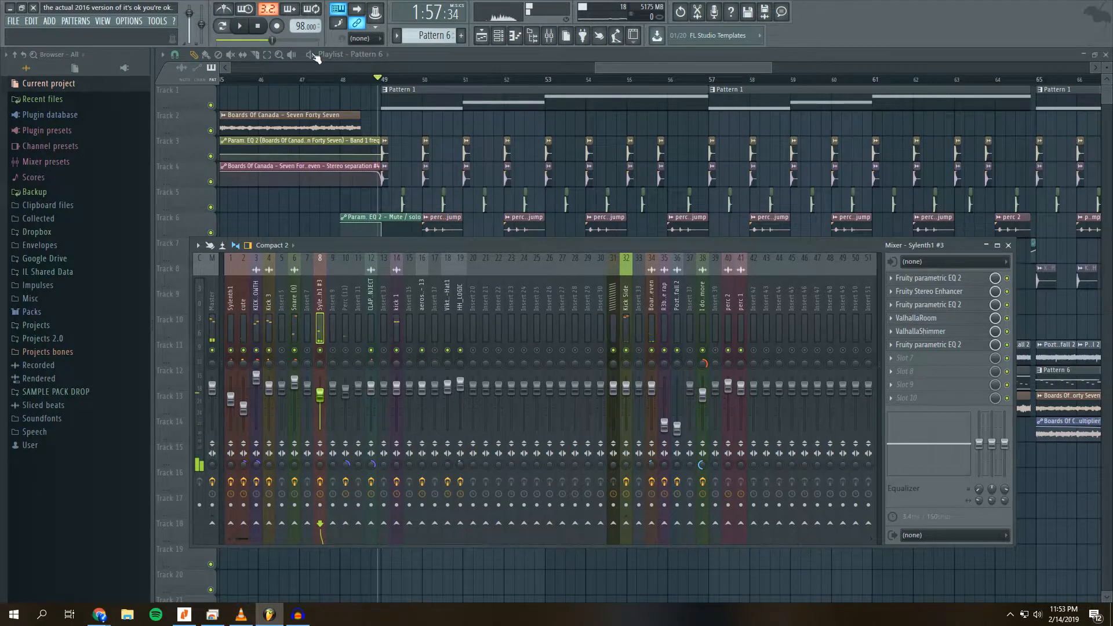
- Show the effect chain of the "Perc (11)" mixer track
drag(641, 67, 649, 66)
click(550, 36)
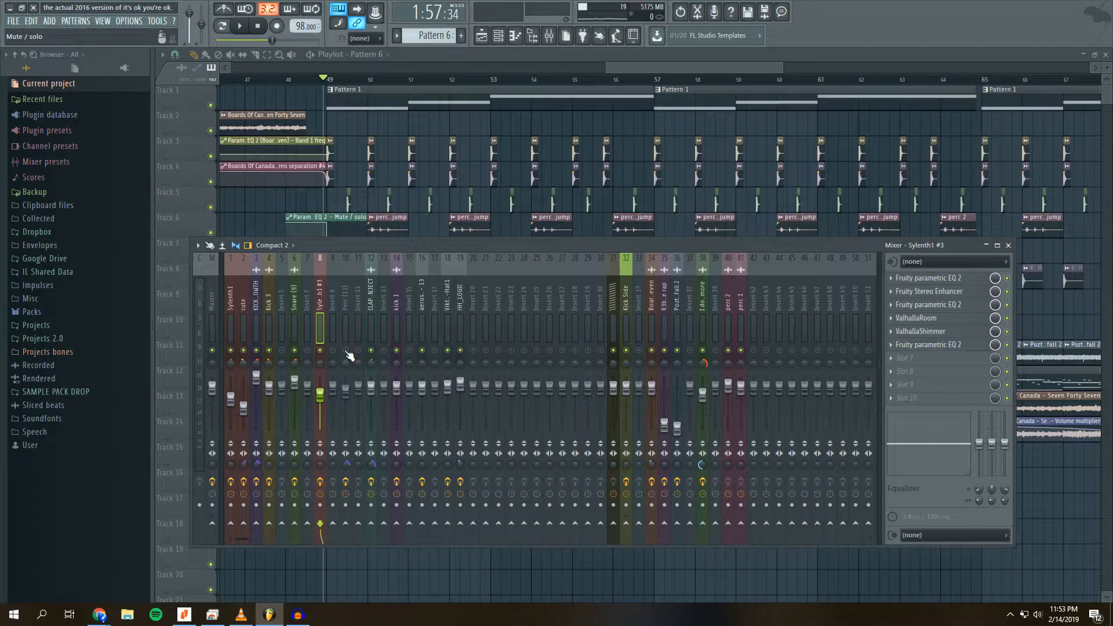
click(347, 309)
- Examine how the drop's patterns and sample clips continue from bar 49 to bar 77 in the playlist
drag(625, 69, 630, 67)
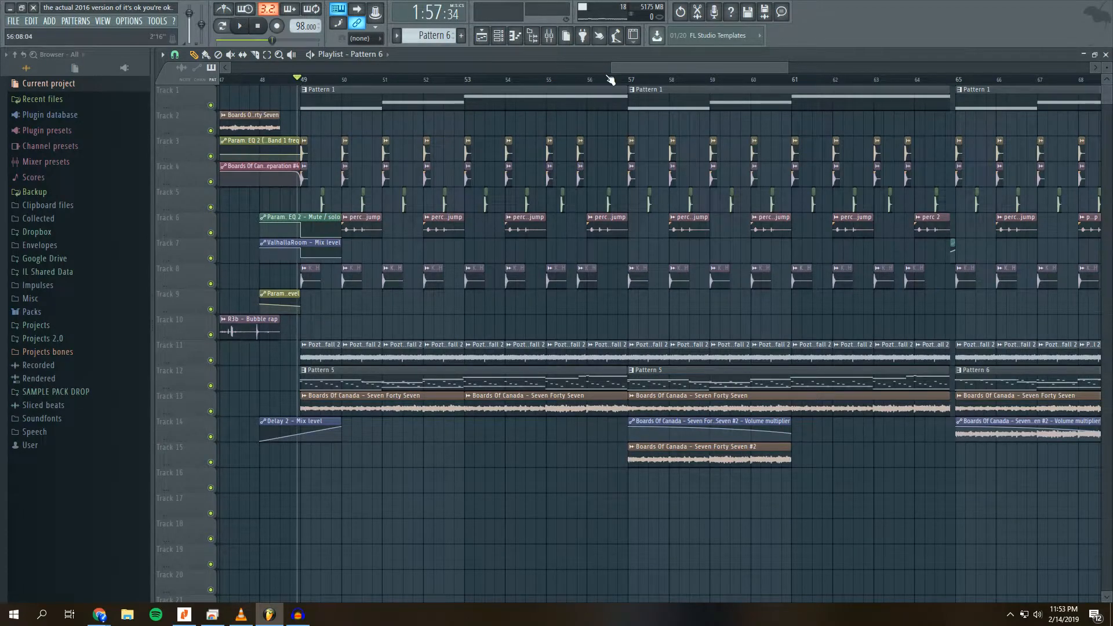
scroll(610, 79, down, 2)
drag(605, 68, 624, 69)
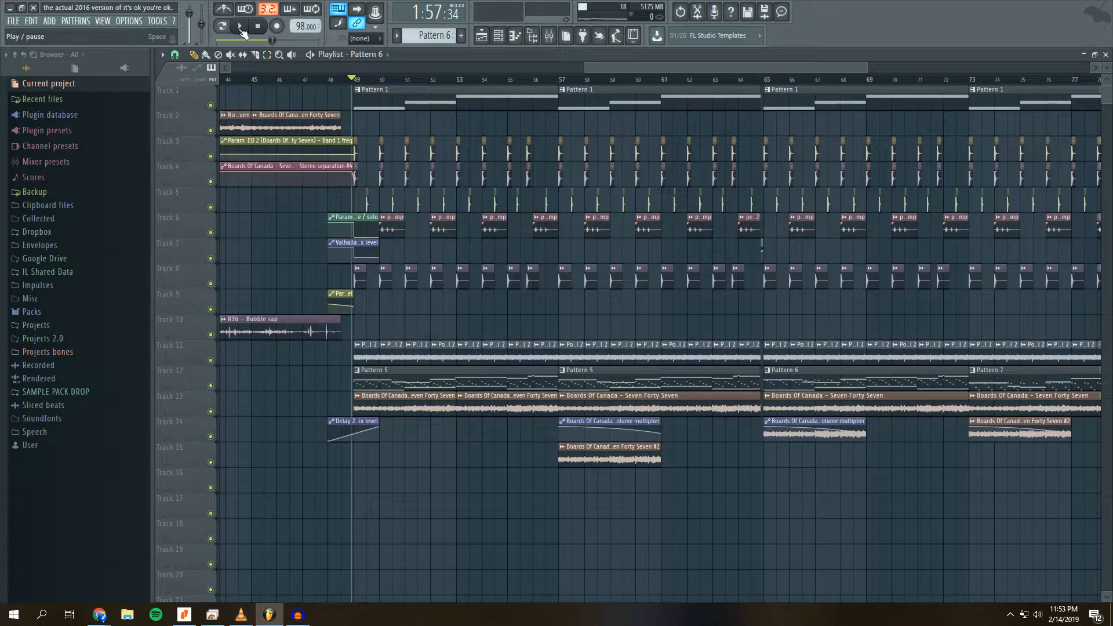
click(548, 36)
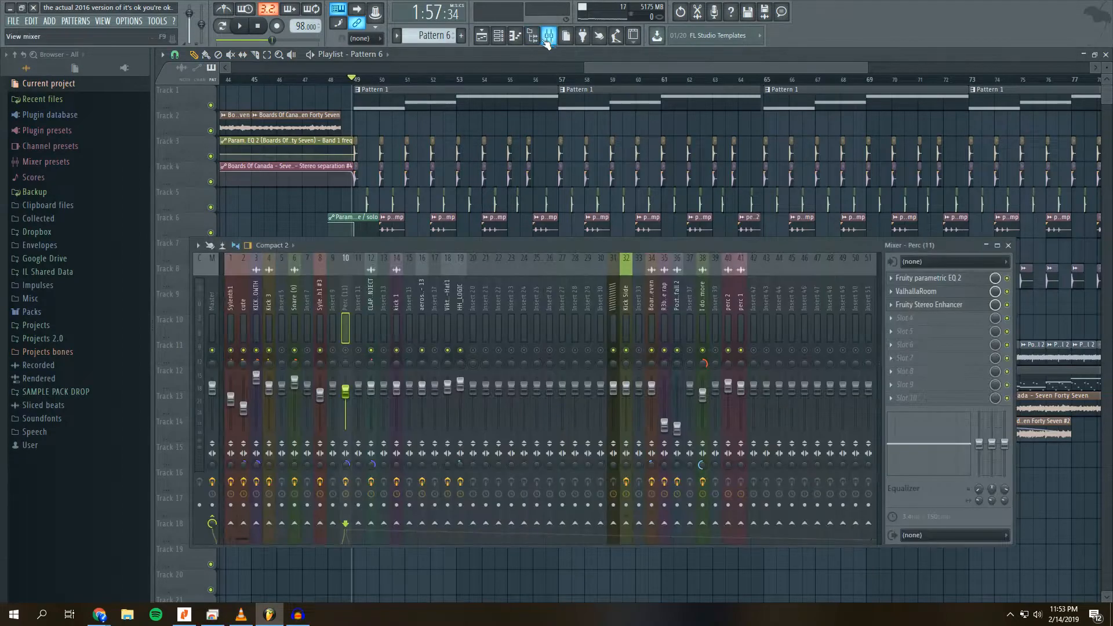
click(549, 37)
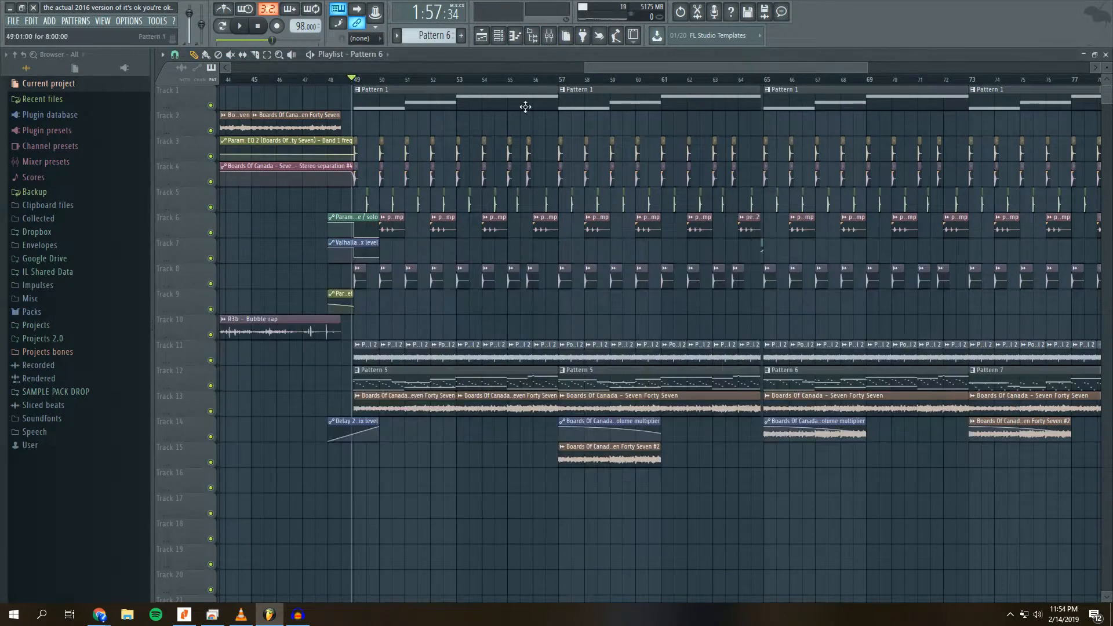
- Play Pattern 5 on its own with the Sylenth1 #3 and Sylenth1 #2 channels muted to hear the Perc (11) part
double_click(415, 387)
key(F6)
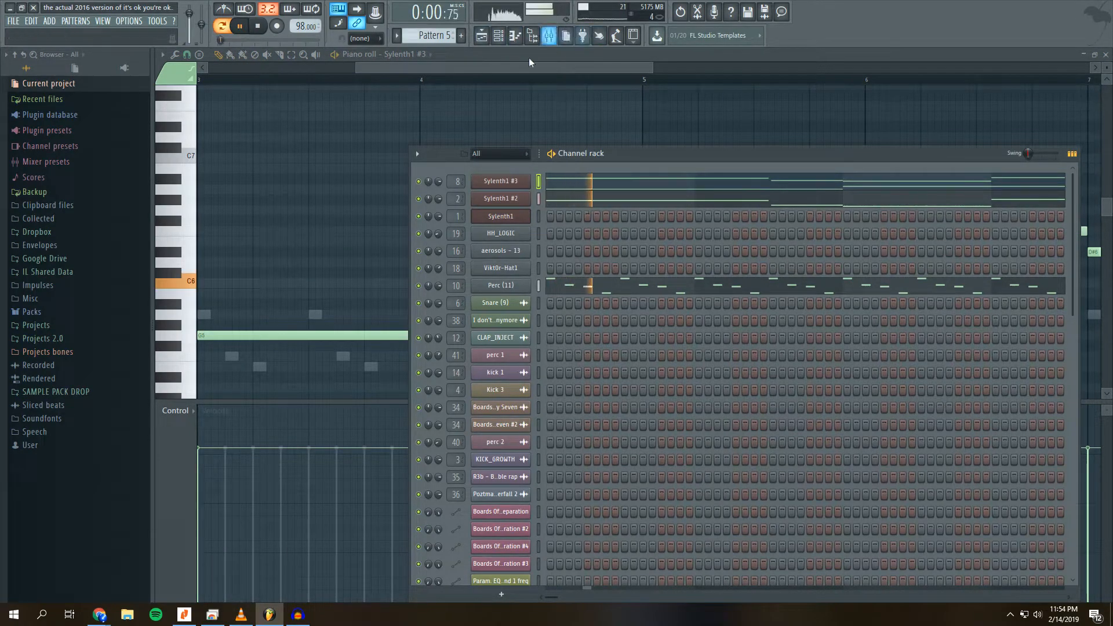
key(F9)
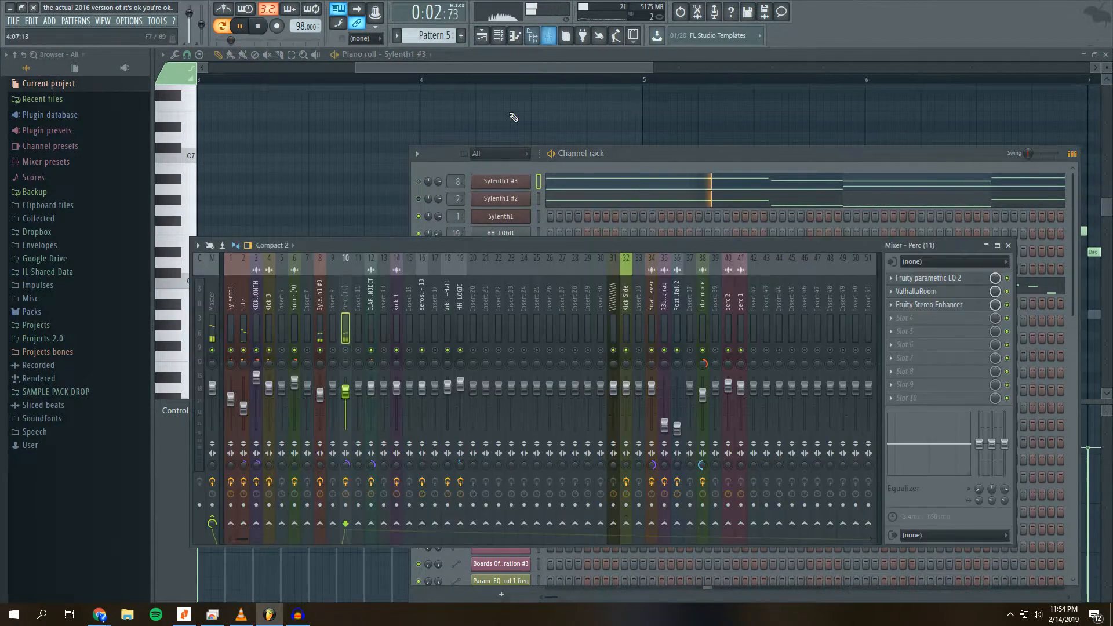
click(476, 185)
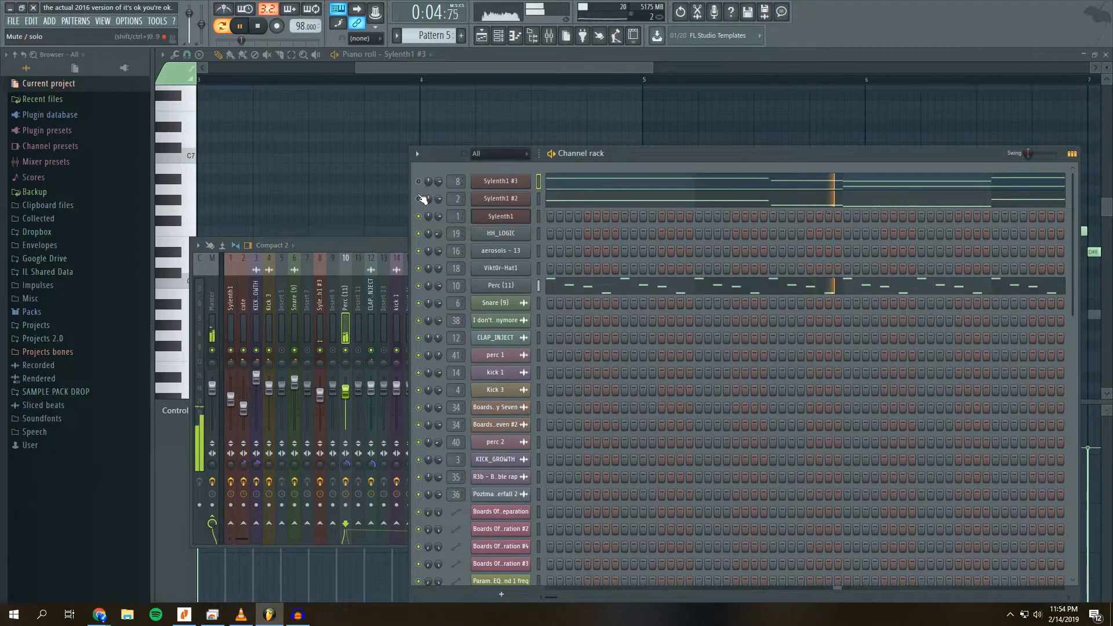
- Return to the playlist and play the drop in song mode from about bar 57, checking the mixer and channel rack
click(486, 38)
click(555, 80)
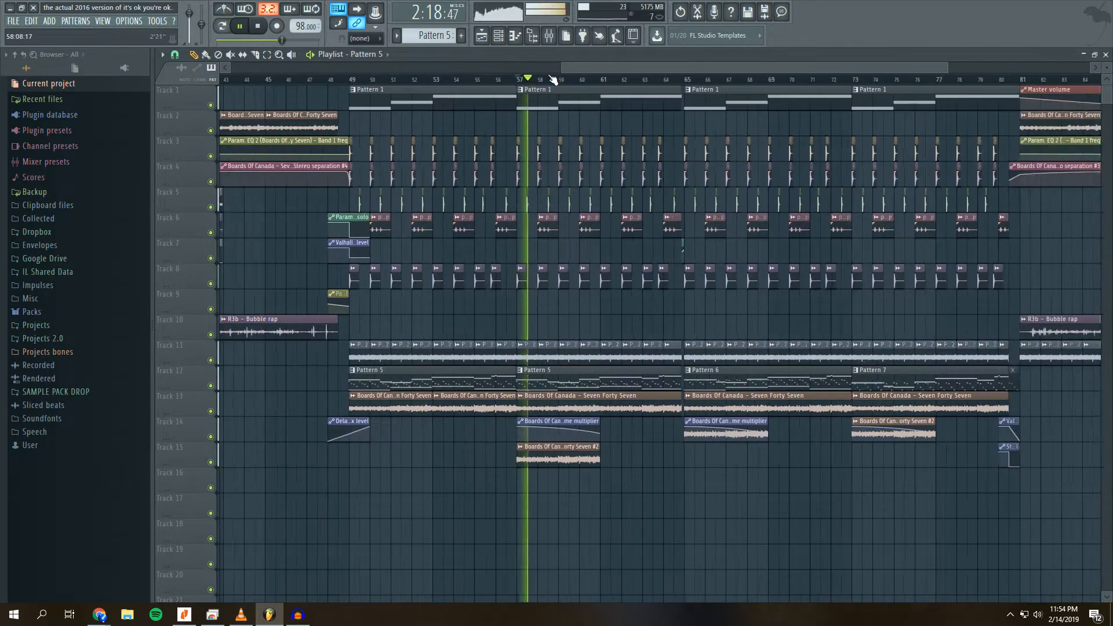
scroll(554, 79, down, 2)
click(550, 37)
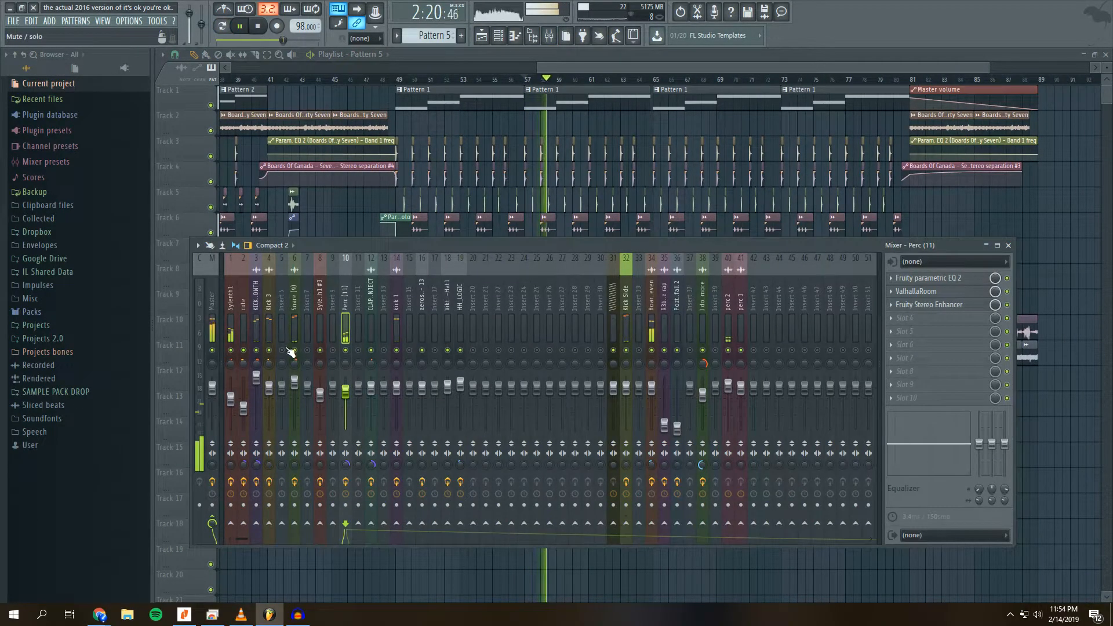
key(F6)
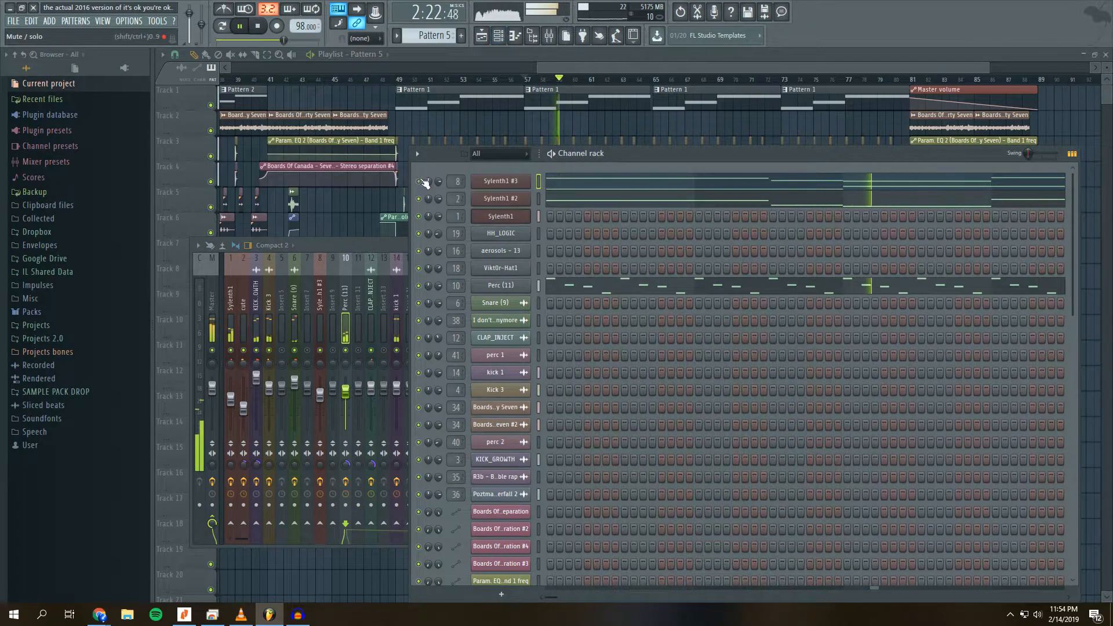
click(560, 64)
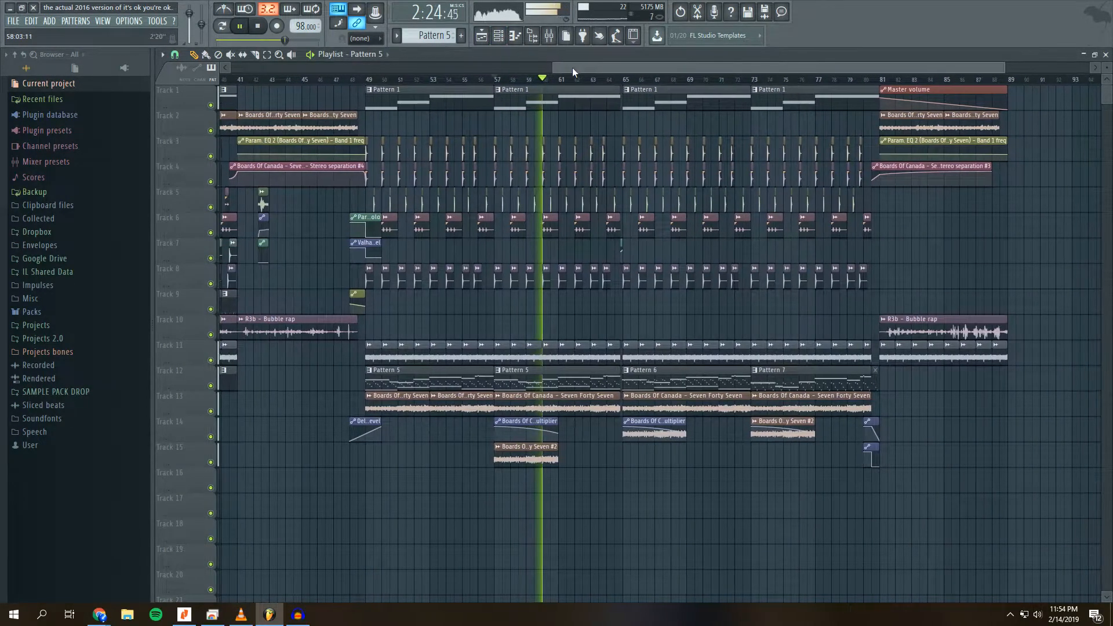
- Toggle the solo of the Perc (11) mixer track while the drop plays, and stop playback around bar 64
drag(573, 72, 614, 64)
key(F9)
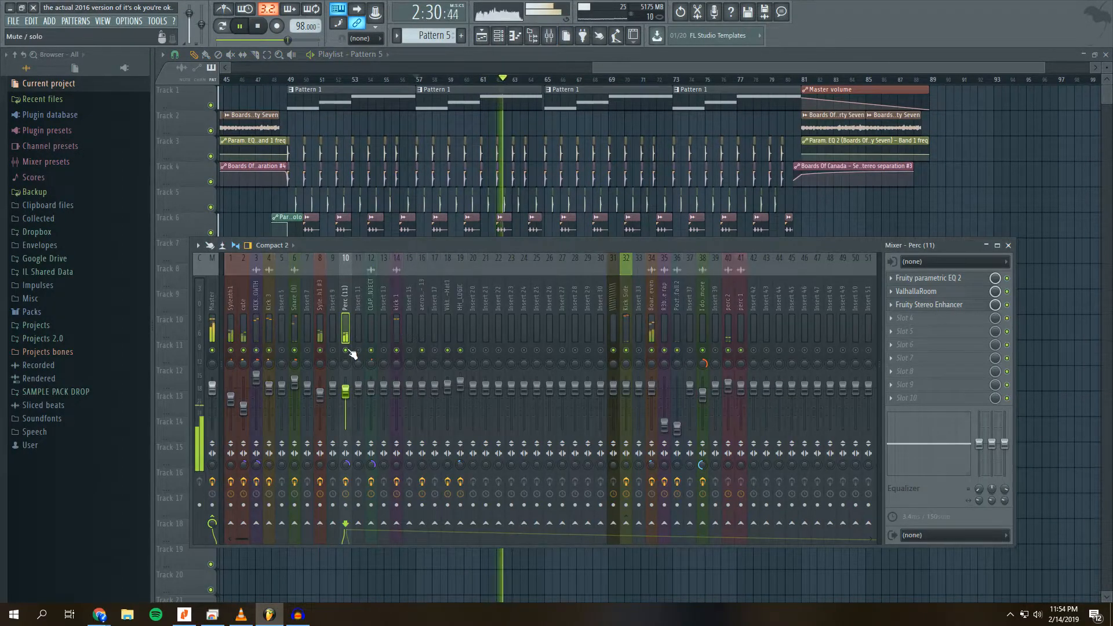
right_click(346, 350)
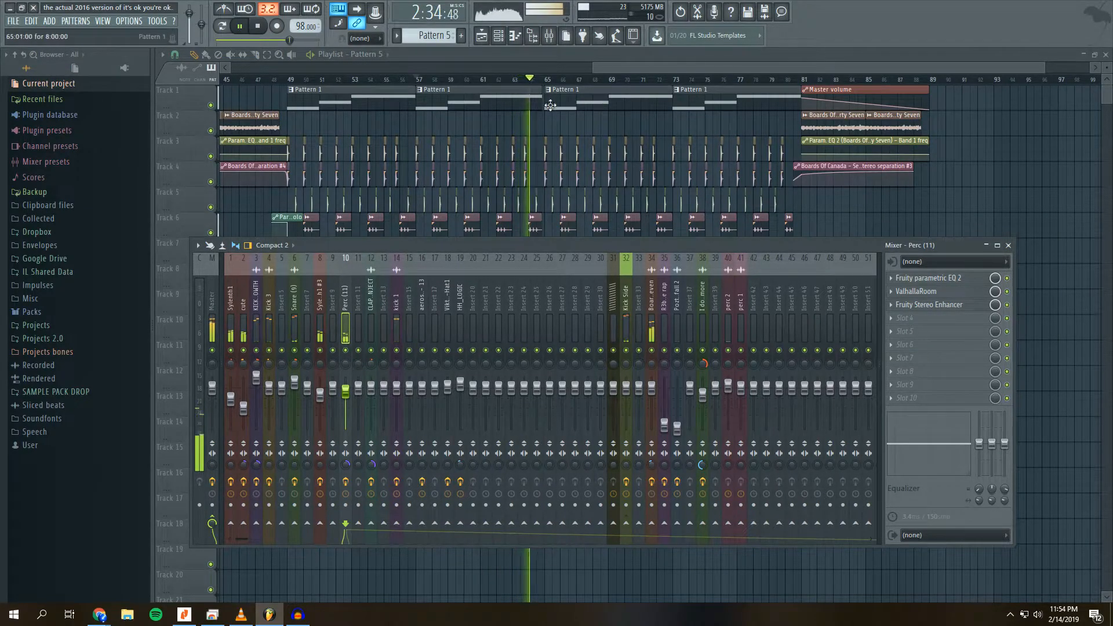
key(F9)
drag(626, 69, 630, 70)
key(space)
scroll(527, 82, up, 3)
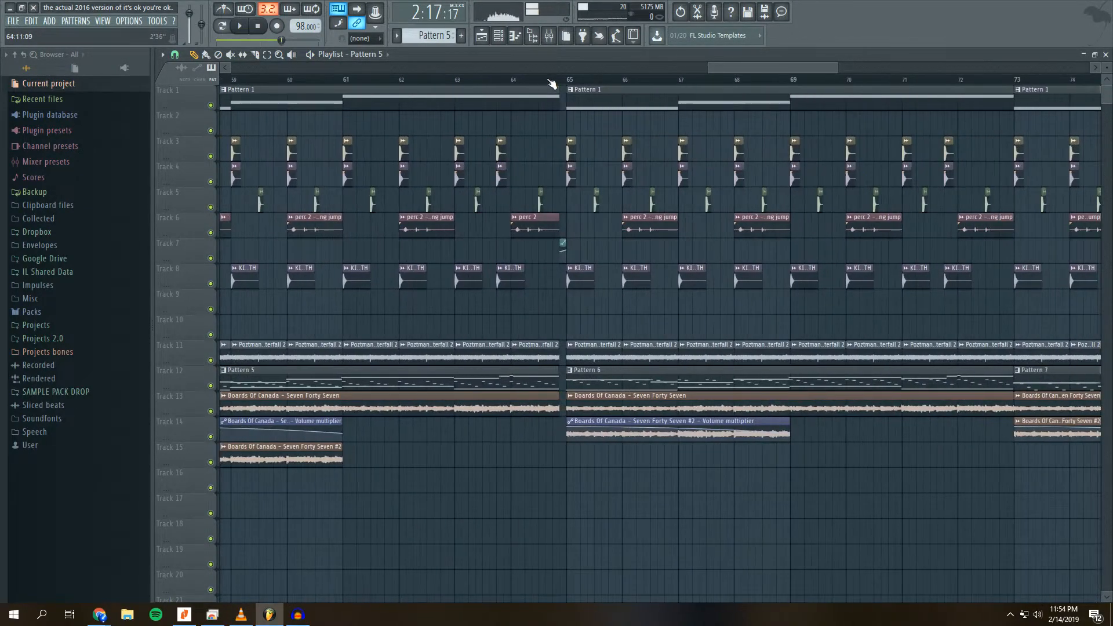
- Play the drop from bar 65 with only the Perc (11) mixer track soloed to hear its part
drag(714, 70, 730, 71)
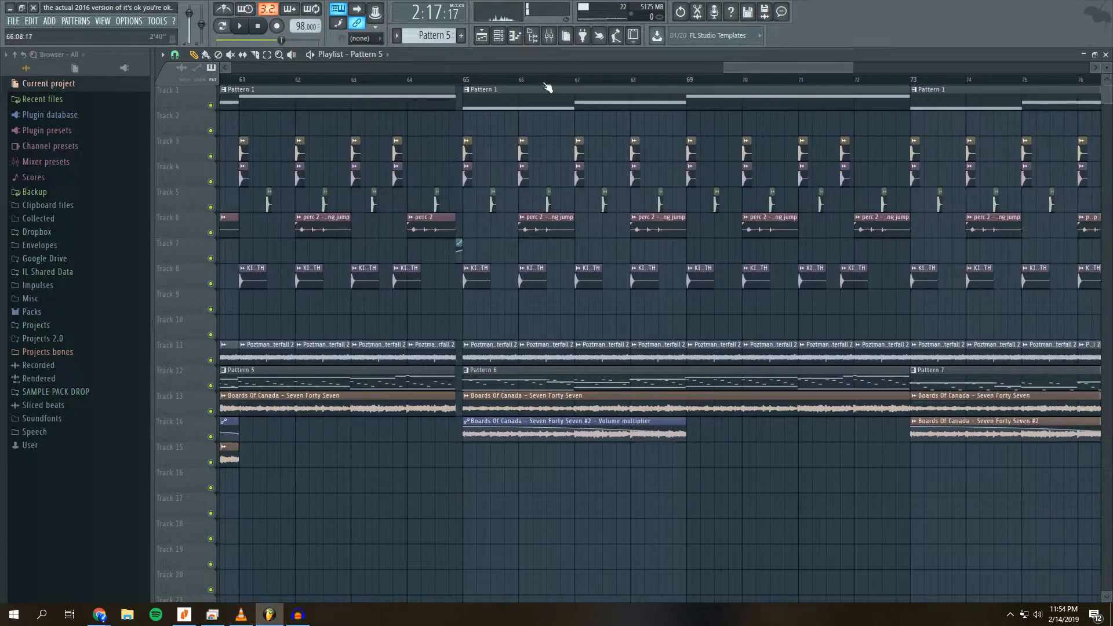
click(459, 82)
click(546, 37)
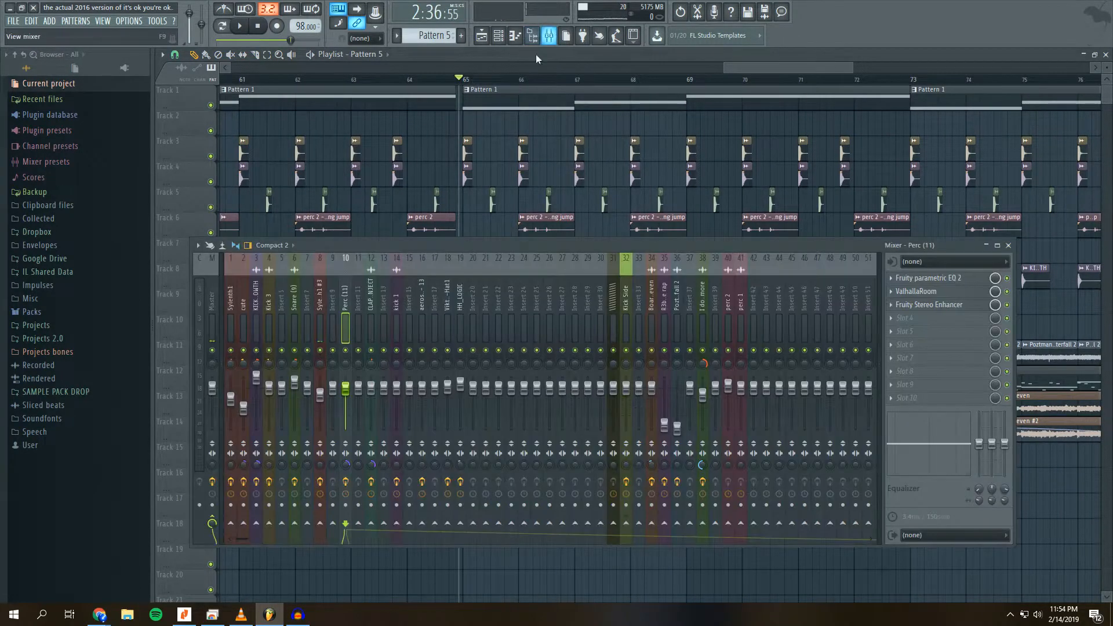
key(space)
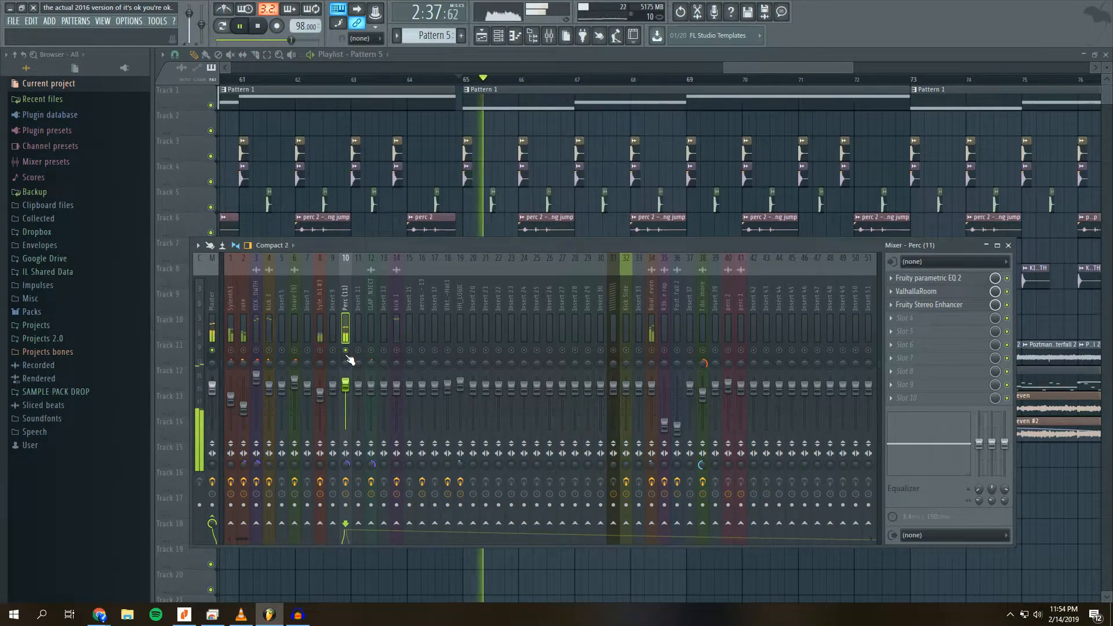
key(space)
- Clear the solo on the Perc (11) mixer track and play the full mix from shortly before bar 63
click(341, 80)
click(548, 37)
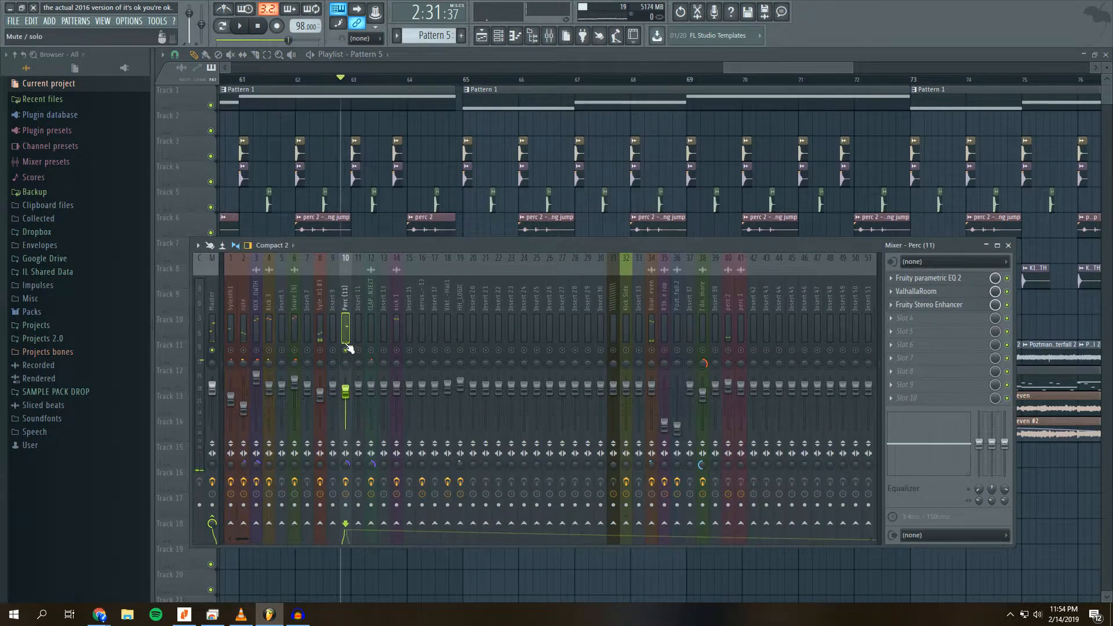
right_click(346, 350)
key(space)
- Try raising the Perc (11) mixer track's volume to about 105% while the drop plays
drag(745, 68, 753, 83)
key(F9)
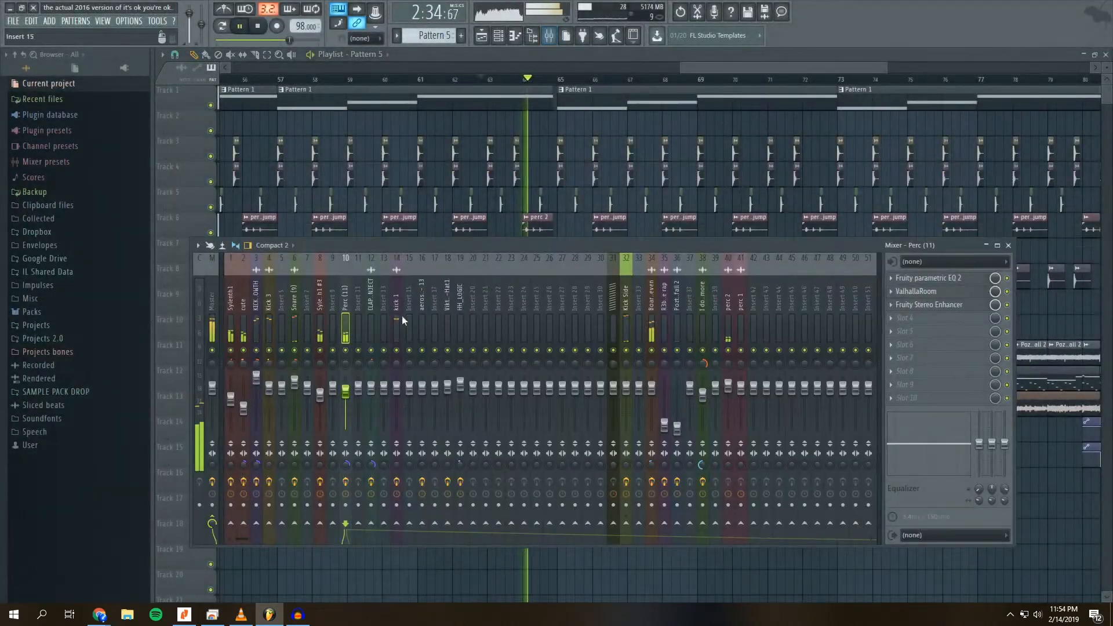
drag(344, 387, 348, 367)
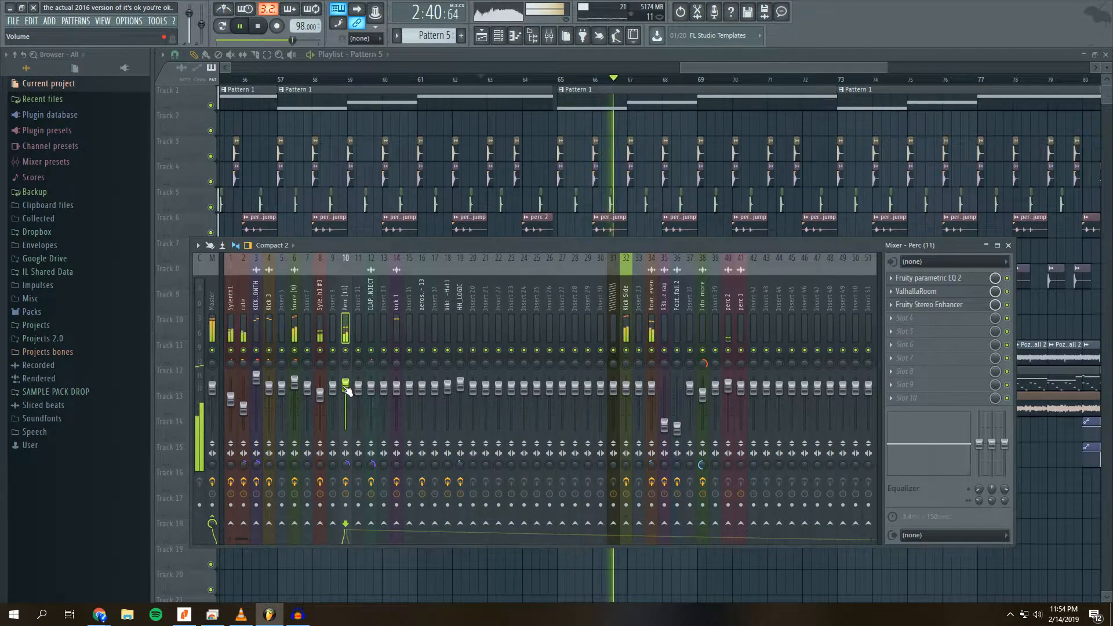
drag(344, 387, 346, 389)
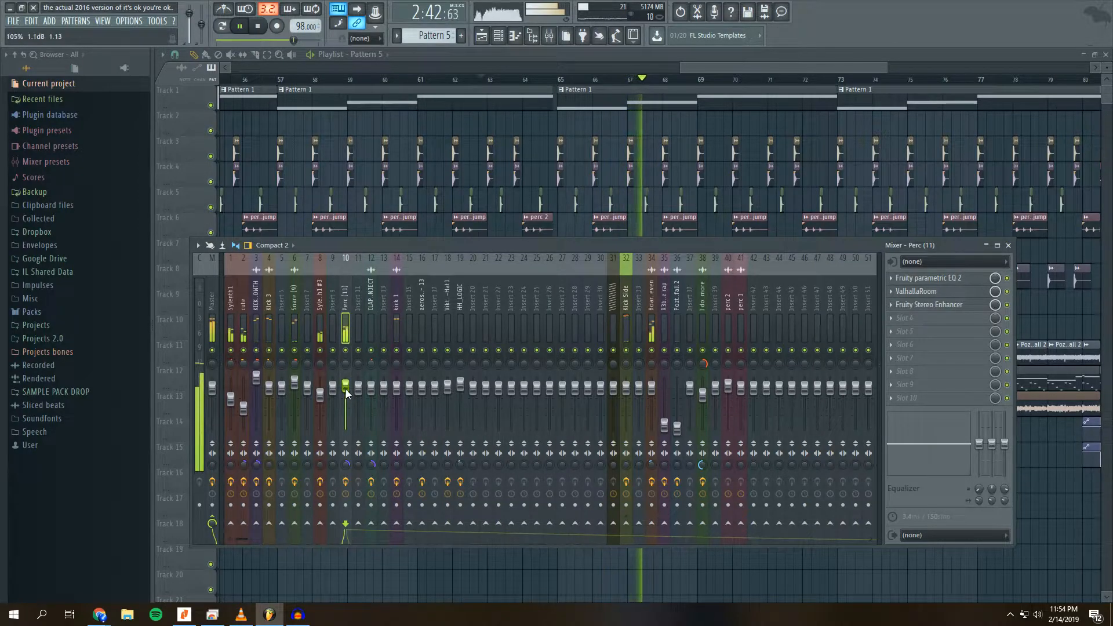
- Move the playback position to about bar 80 in the playlist and play the transition at the end of Pattern 7
drag(699, 67, 756, 60)
scroll(720, 78, down, 3)
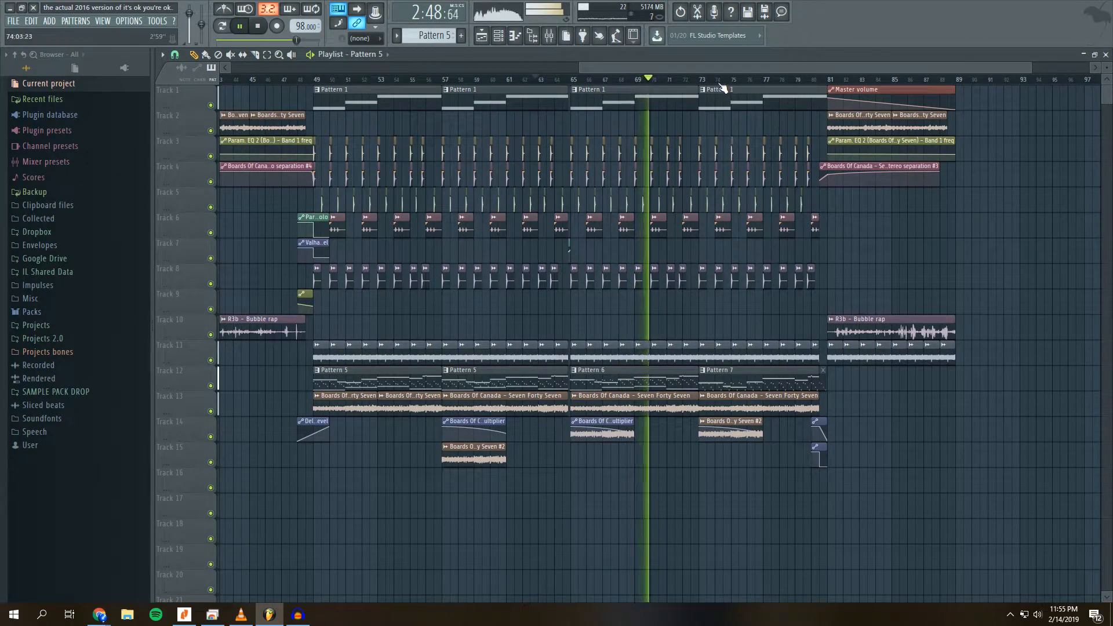
scroll(720, 80, up, 3)
drag(808, 68, 832, 68)
click(675, 80)
click(701, 80)
click(644, 80)
click(260, 28)
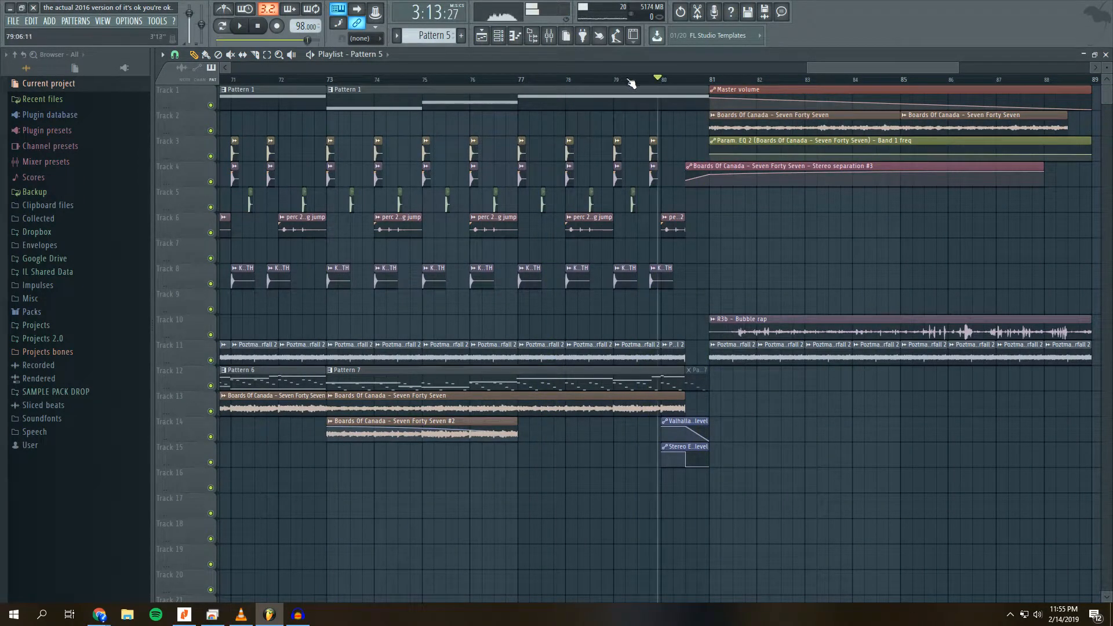
click(242, 27)
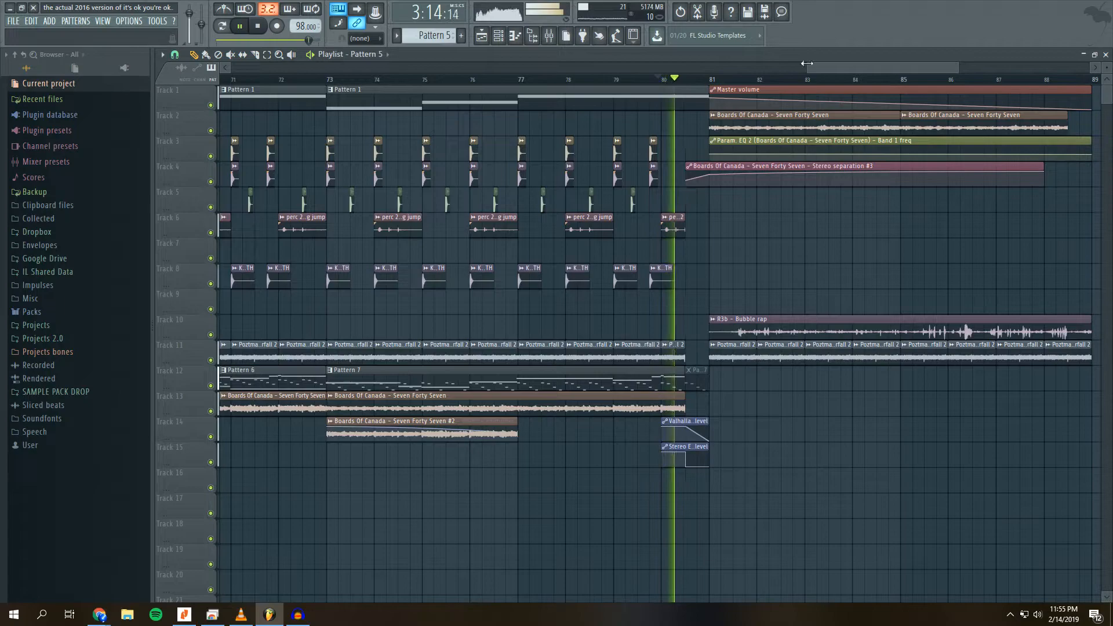
- Listen through the outro from bar 81 with its volume, EQ and stereo separation automation, and stop playback
drag(843, 68, 877, 68)
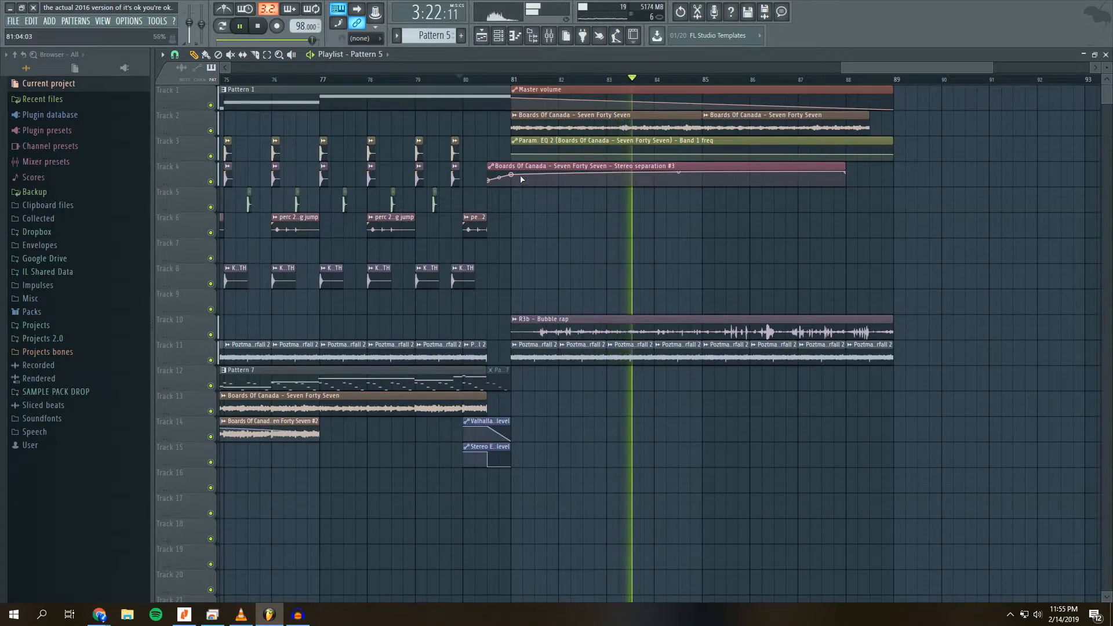
drag(888, 68, 903, 69)
scroll(588, 81, down, 10)
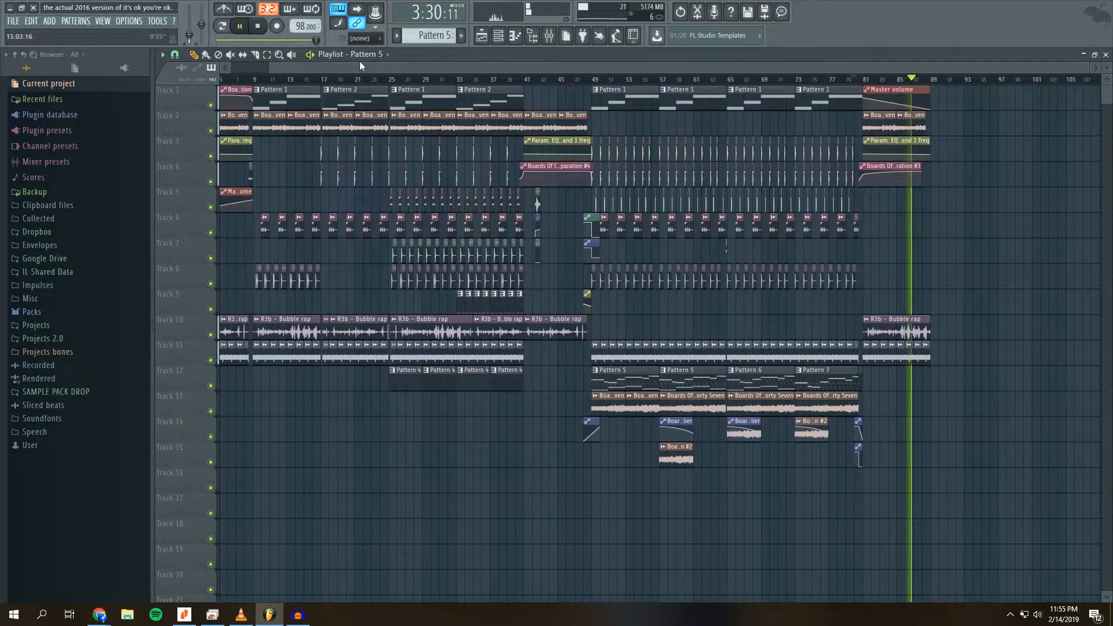
click(259, 27)
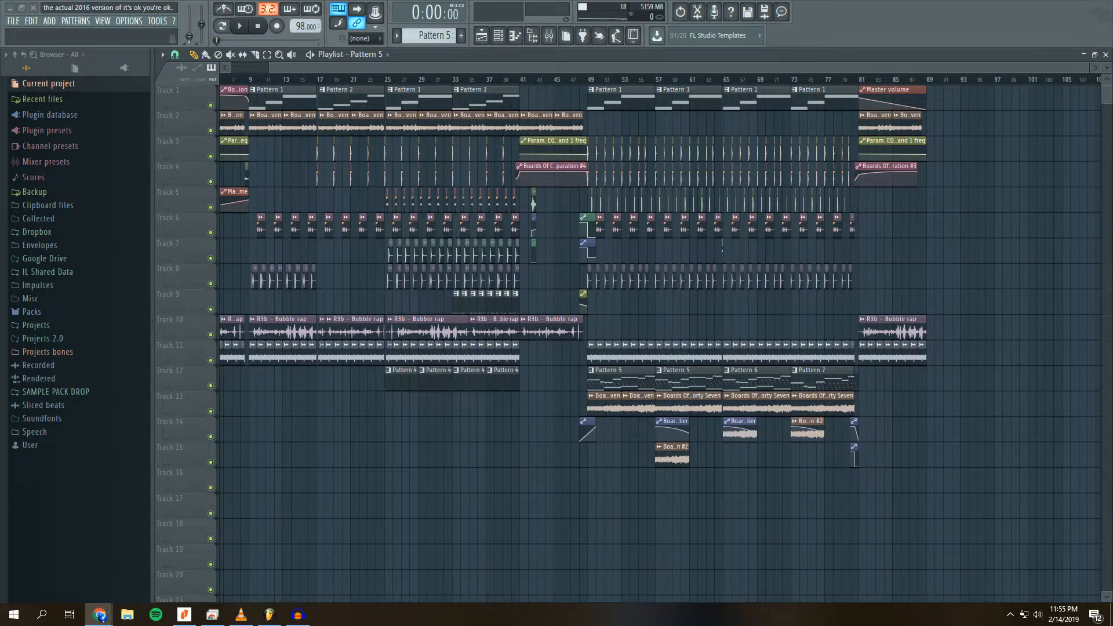
- Examine the playlist arrangement around bars 21 to 41, including the mixer's track overview
scroll(483, 70, left, 2)
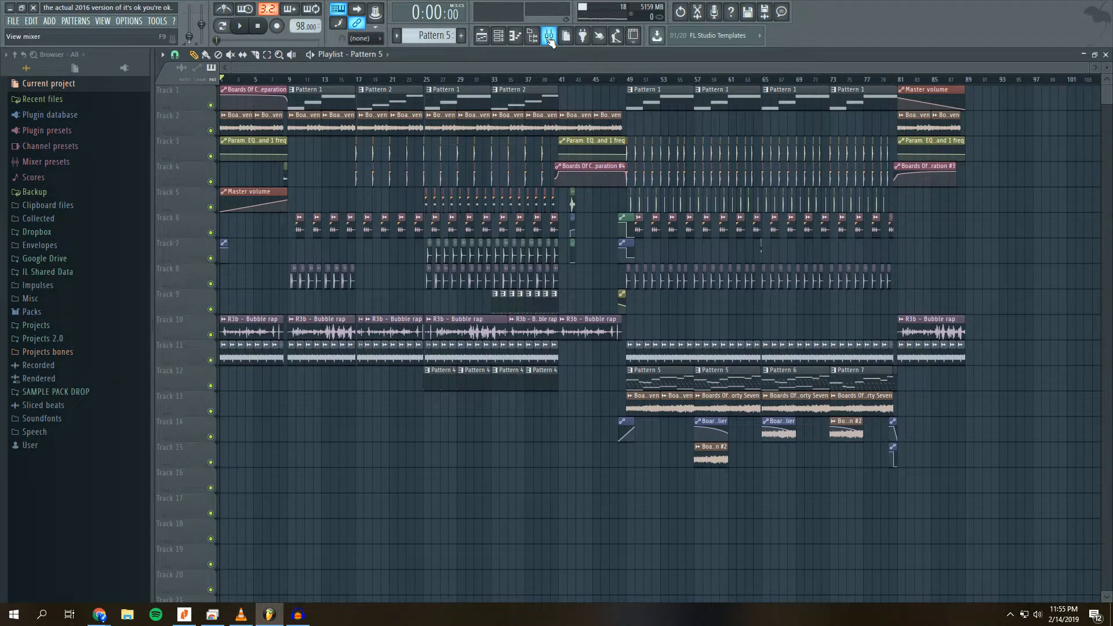
click(548, 39)
scroll(443, 82, up, 3)
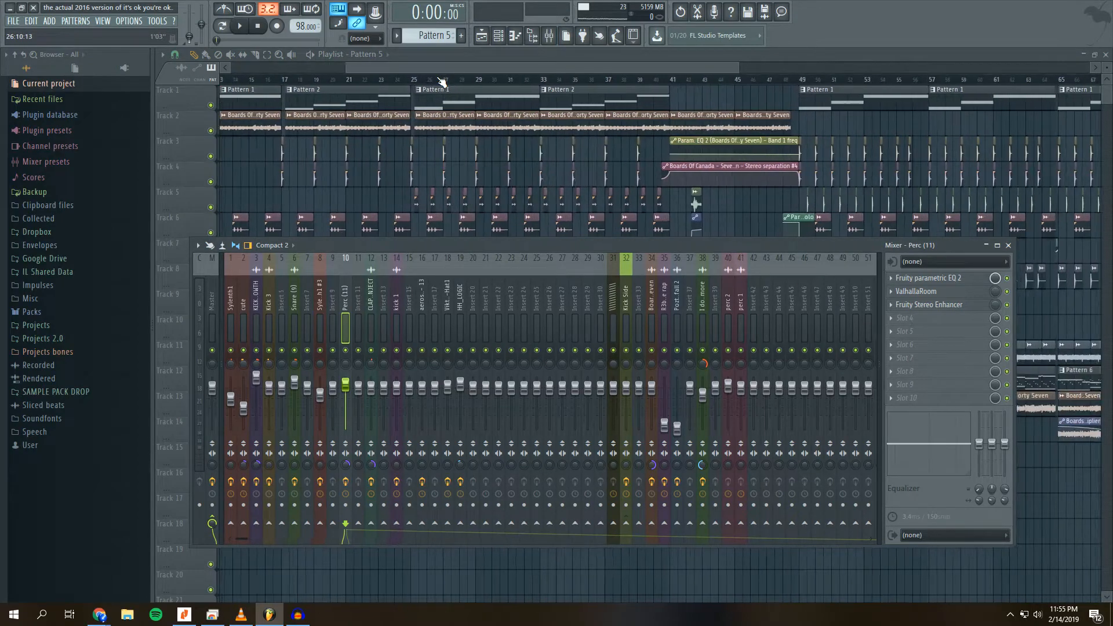
drag(434, 68, 268, 65)
scroll(394, 81, up, 4)
drag(348, 68, 473, 73)
scroll(443, 84, down, 2)
scroll(474, 72, up, 4)
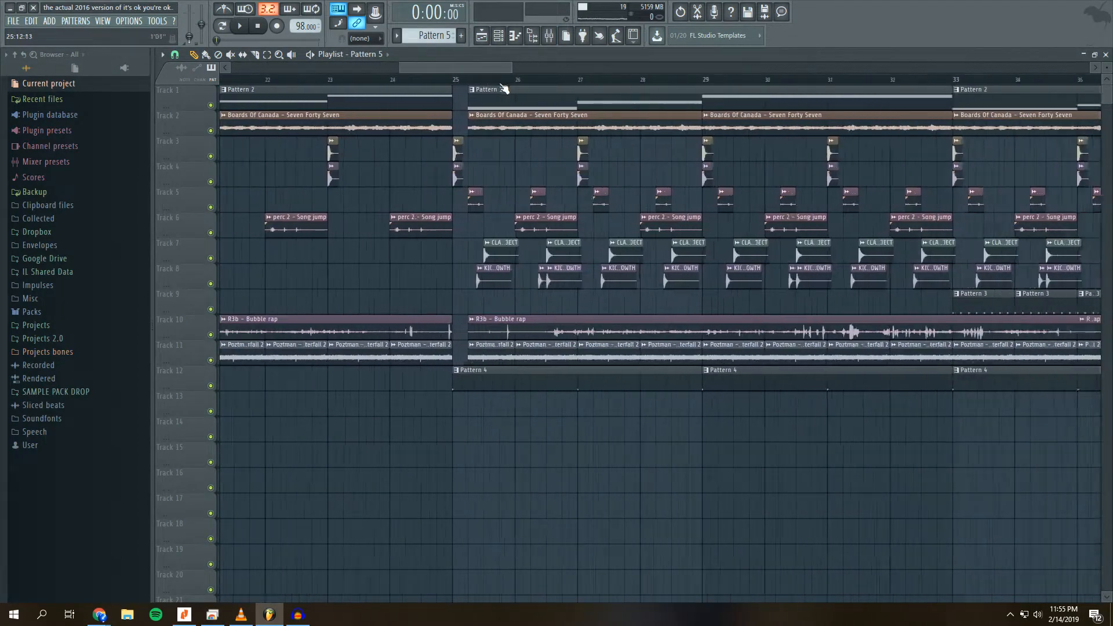
drag(481, 66, 521, 68)
- Play from bar 33 with the Pattern 4 playlist track soloed, add tracks 3 and 4, and restore all tracks
click(399, 79)
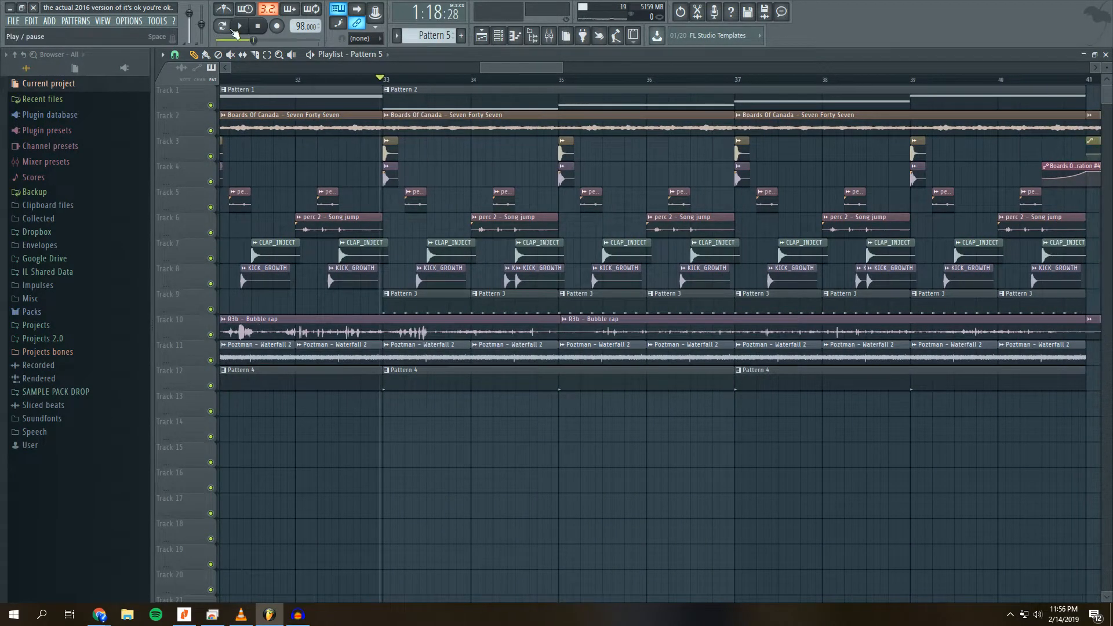
right_click(211, 385)
key(space)
click(211, 182)
click(211, 157)
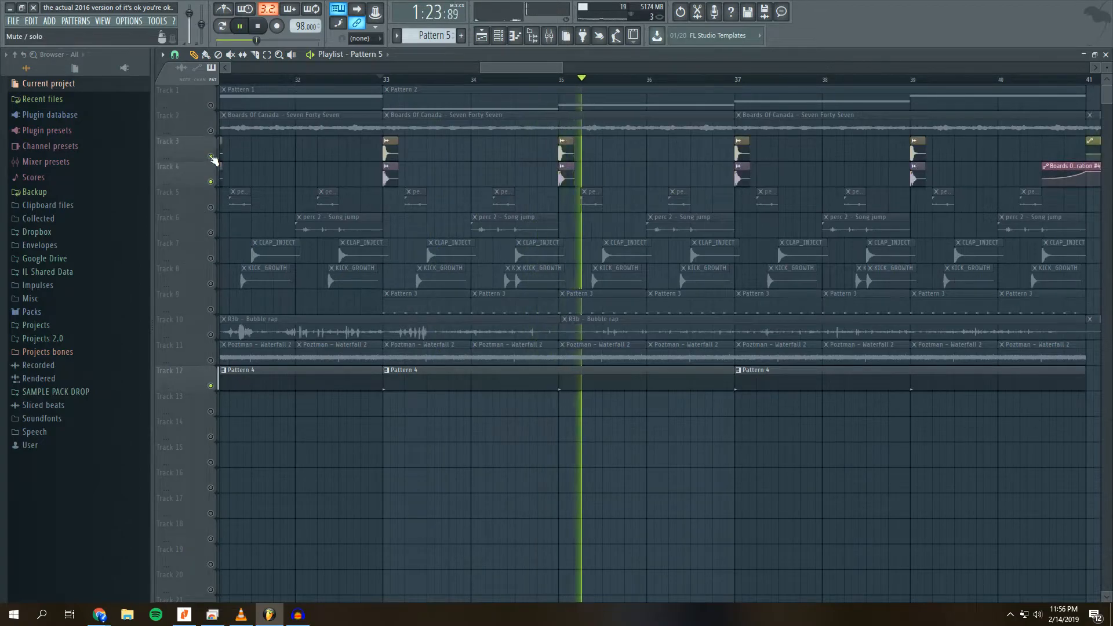
right_click(211, 156)
drag(548, 66, 586, 68)
key(space)
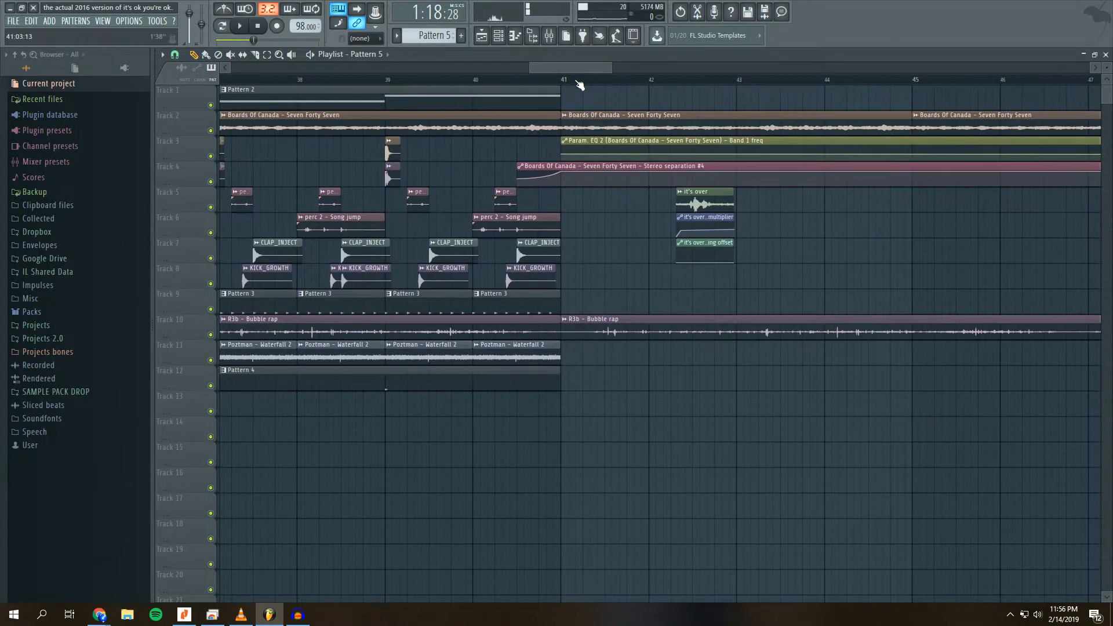
- Play the song from bar 33 and bypass the effect slots of the mixer tracks one by one
scroll(600, 67, down, 10)
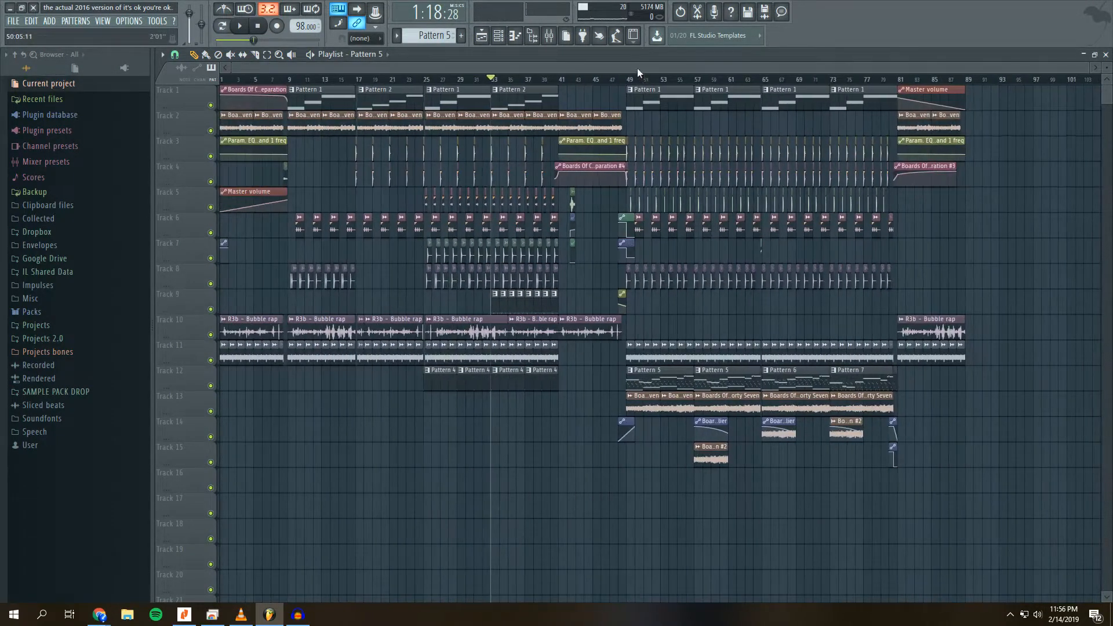
click(561, 37)
key(space)
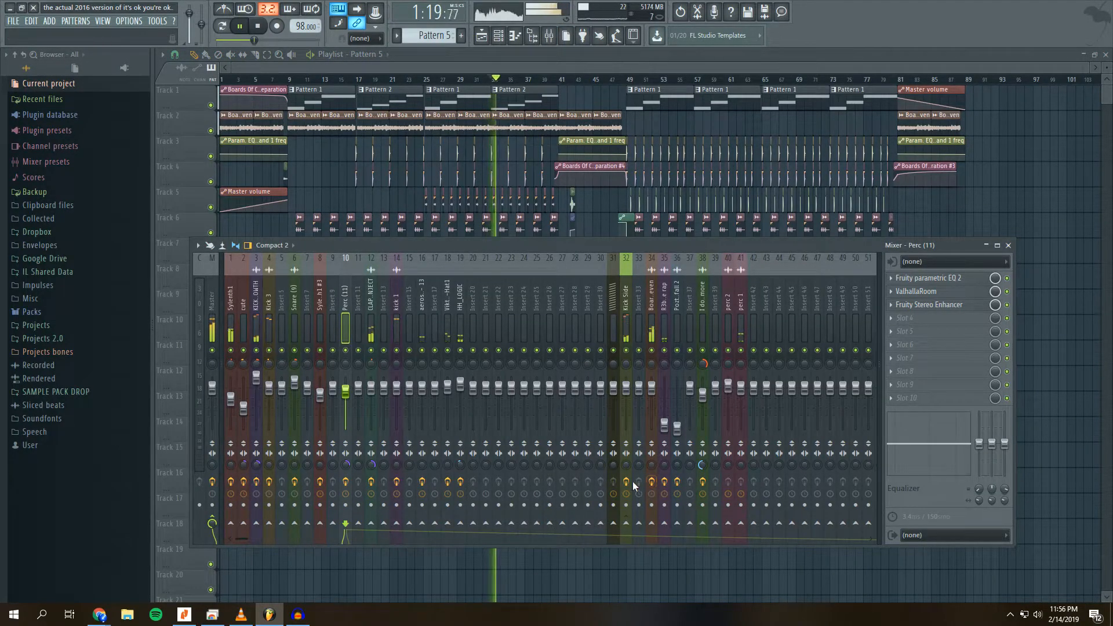
click(231, 483)
click(294, 482)
click(320, 482)
click(346, 482)
click(447, 483)
click(460, 482)
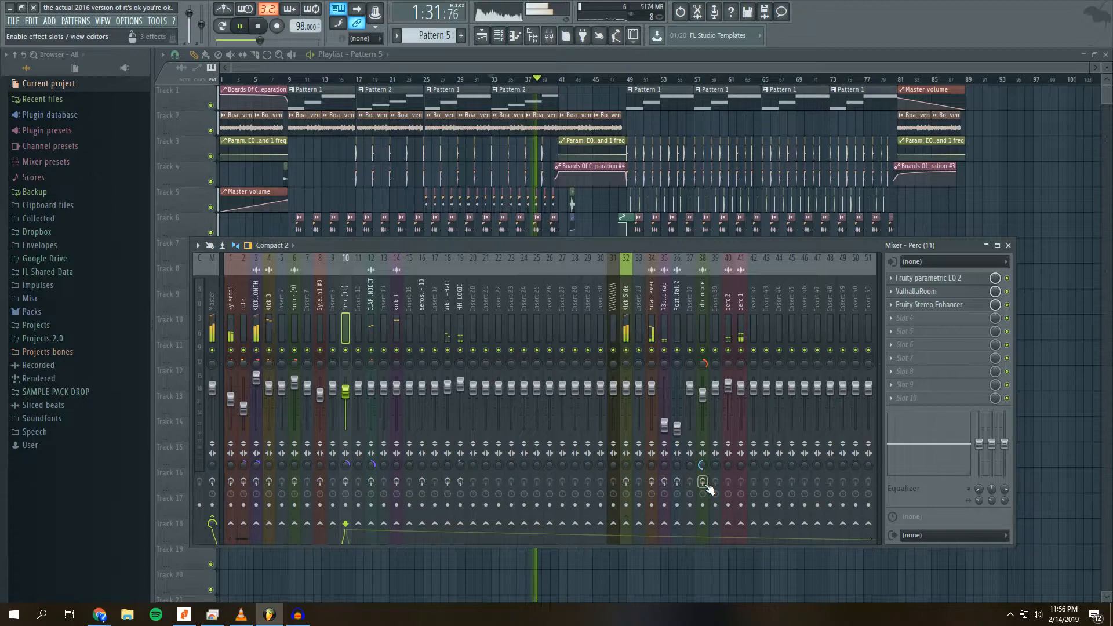
- Play the drop from bar 49 with the mixer effects bypassed to hear the dry sound
drag(625, 67, 666, 70)
drag(503, 68, 662, 67)
click(620, 78)
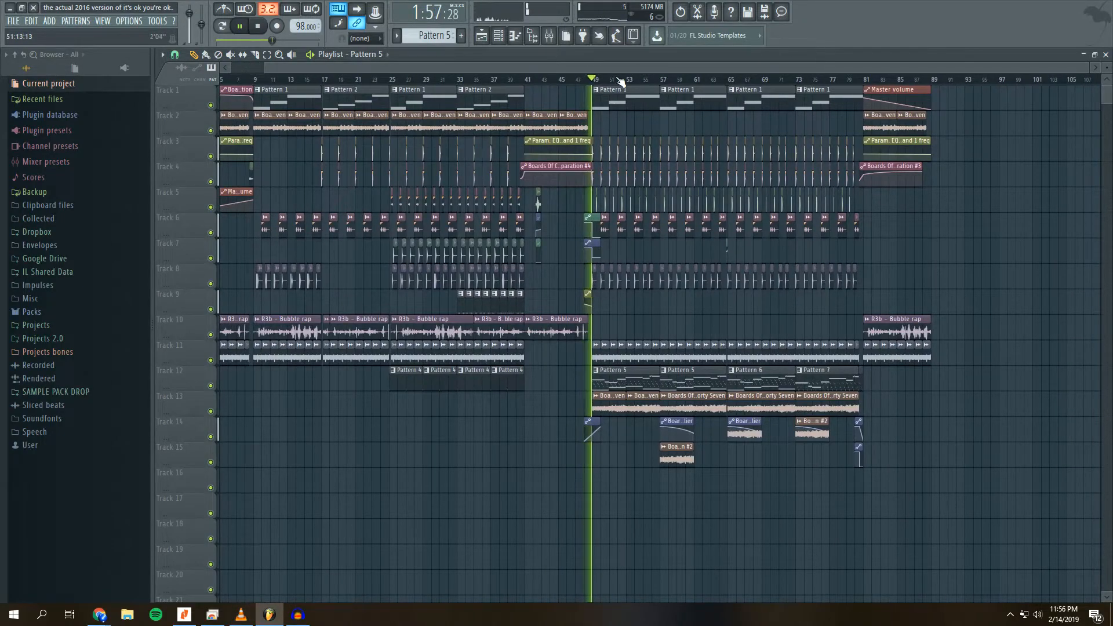
scroll(606, 72, up, 3)
key(F9)
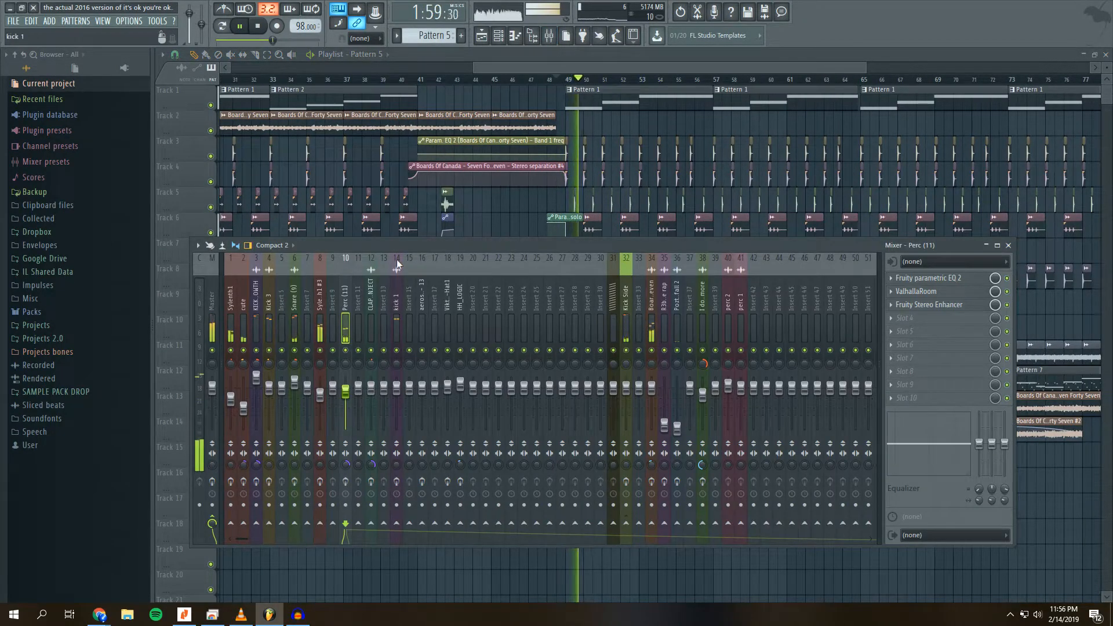
- Re-enable the effect slots of the individual mixer tracks, from Sylenth1 through the Boards Of Canada sample and vocal tracks, during playback
click(230, 482)
click(244, 482)
click(256, 482)
click(269, 482)
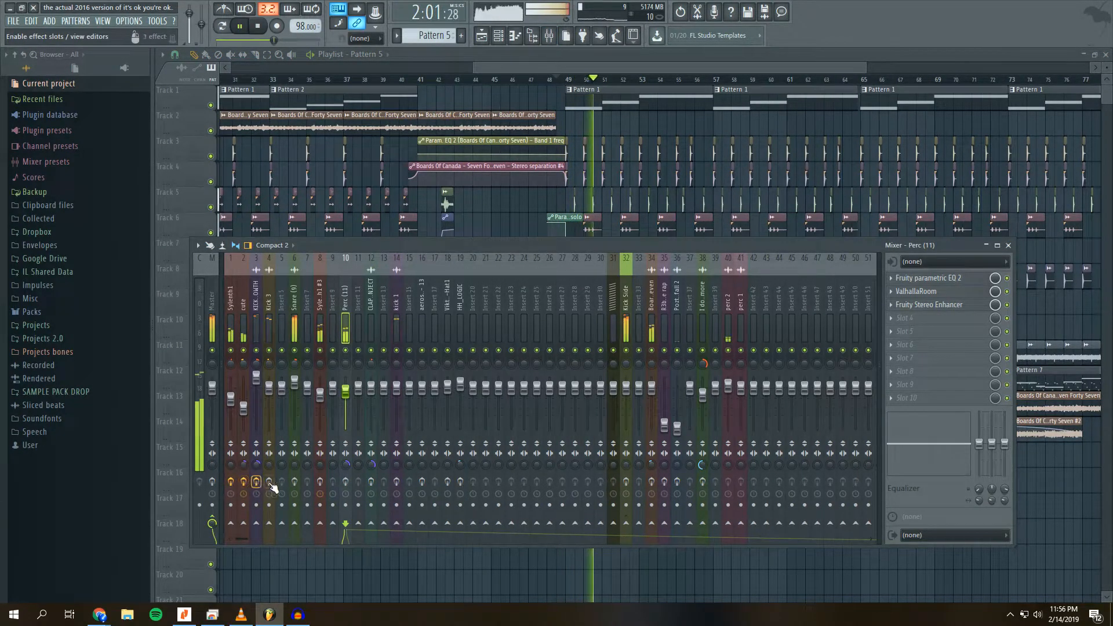
click(295, 482)
click(320, 482)
click(346, 483)
click(371, 483)
click(396, 482)
click(422, 482)
click(448, 482)
click(460, 483)
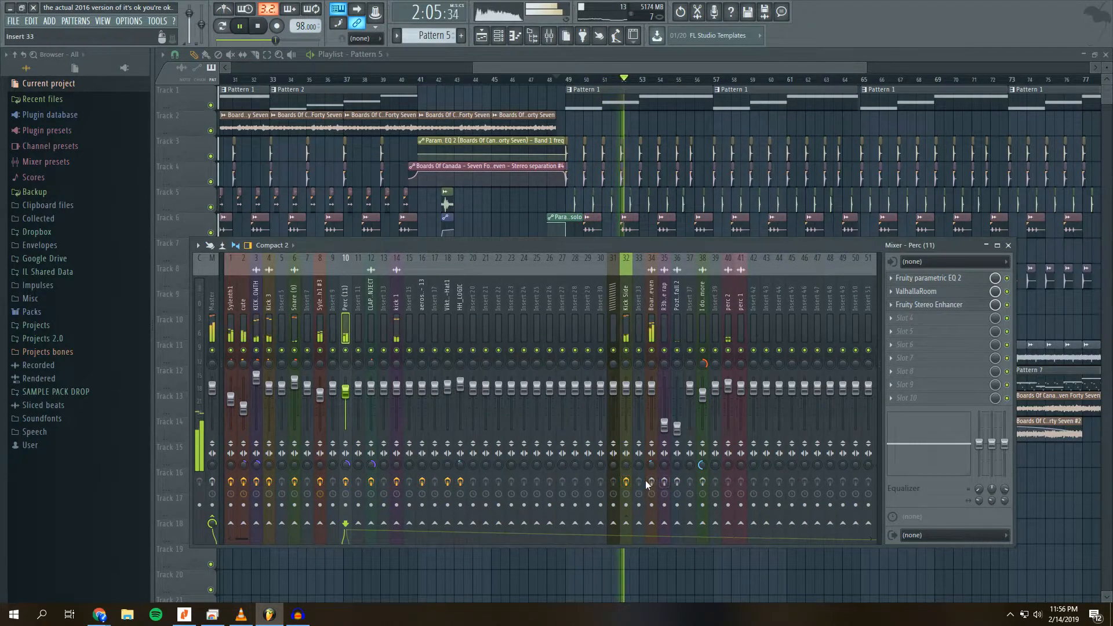
click(664, 482)
click(677, 482)
click(701, 482)
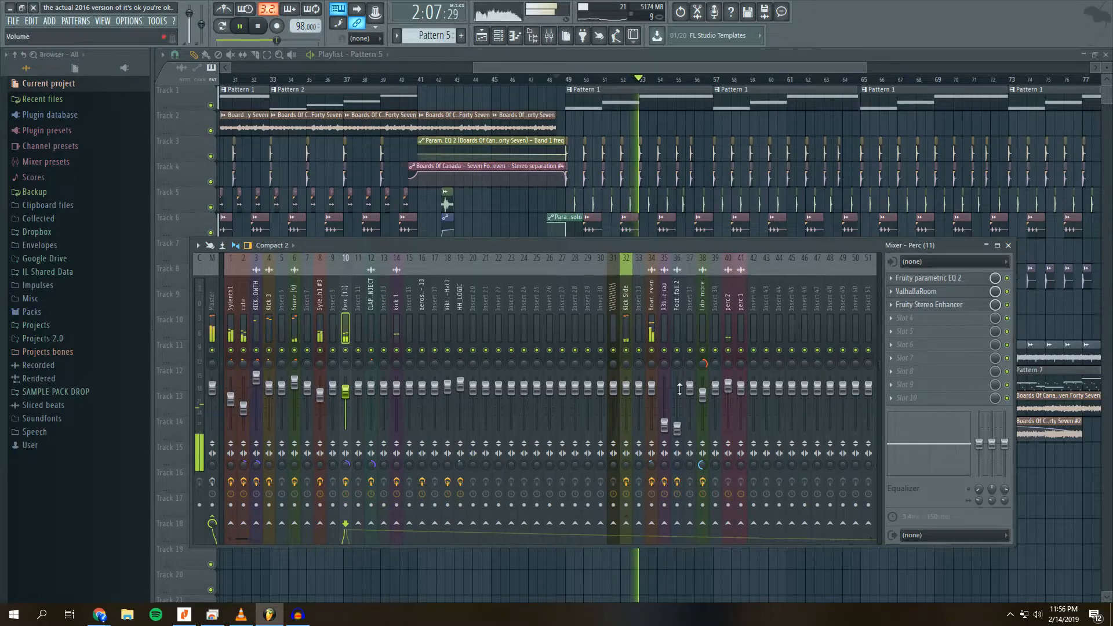
click(653, 485)
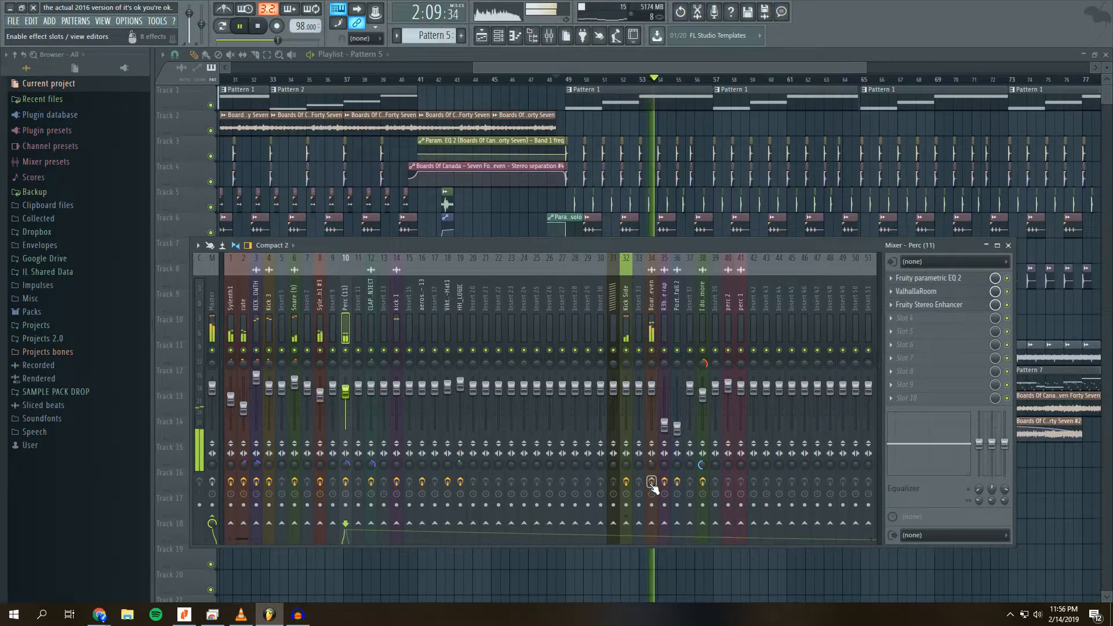
- Move the mixer window lower over the playlist and stop playback of the drop
drag(481, 248, 500, 284)
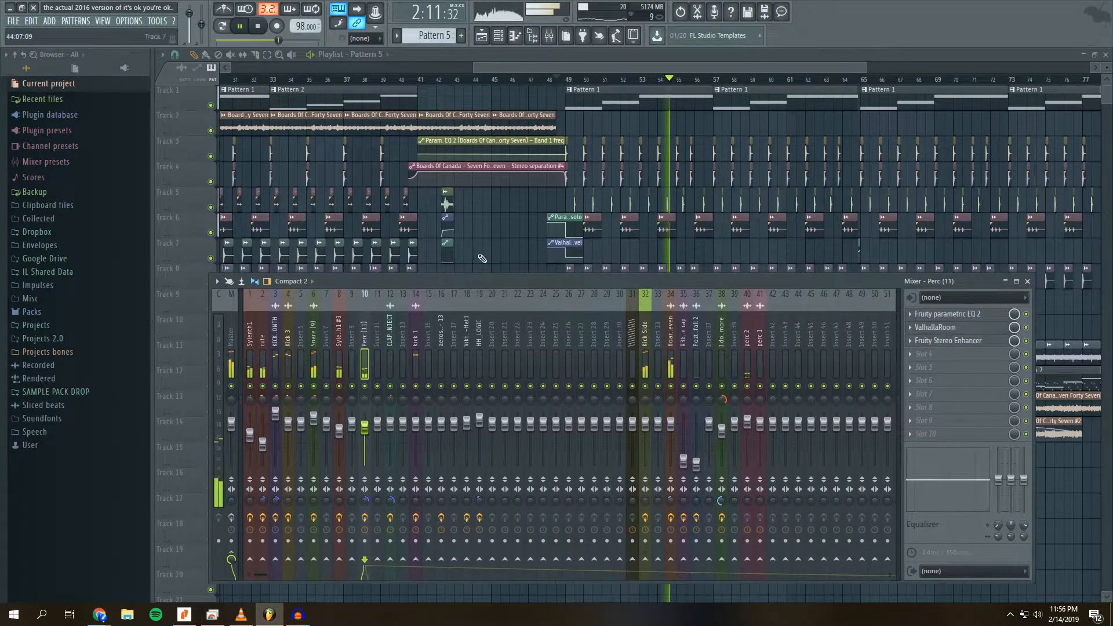
drag(519, 67, 584, 72)
key(space)
- Fit the whole arrangement in the playlist with a reduced track height, and open the mixer over it
scroll(585, 71, down, 4)
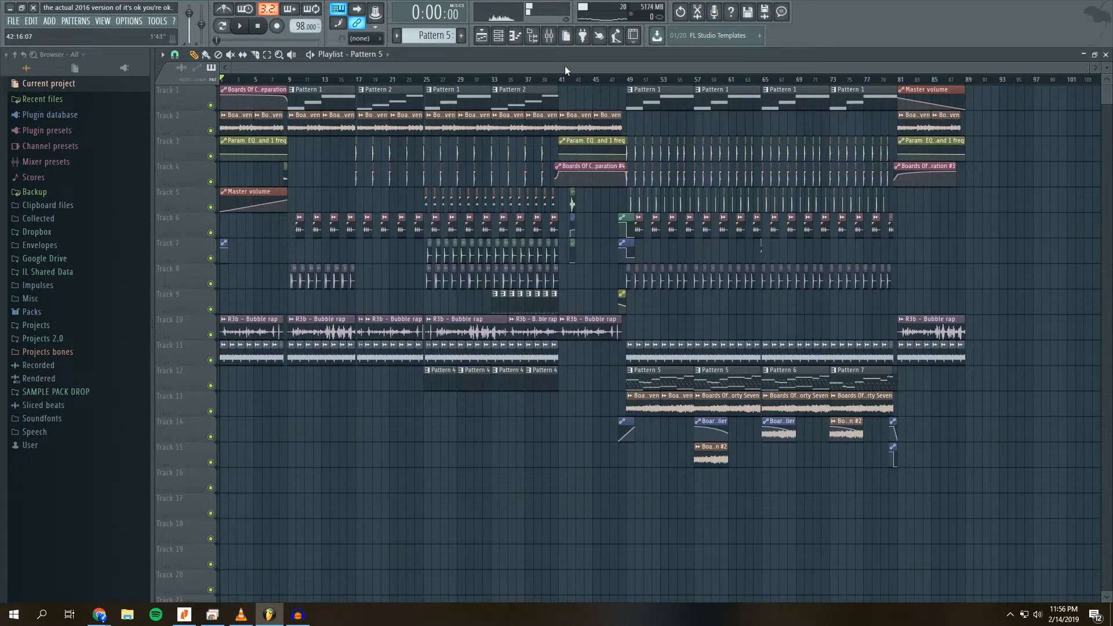
scroll(1109, 67, down, 1)
scroll(1109, 67, up, 1)
scroll(1109, 67, down, 1)
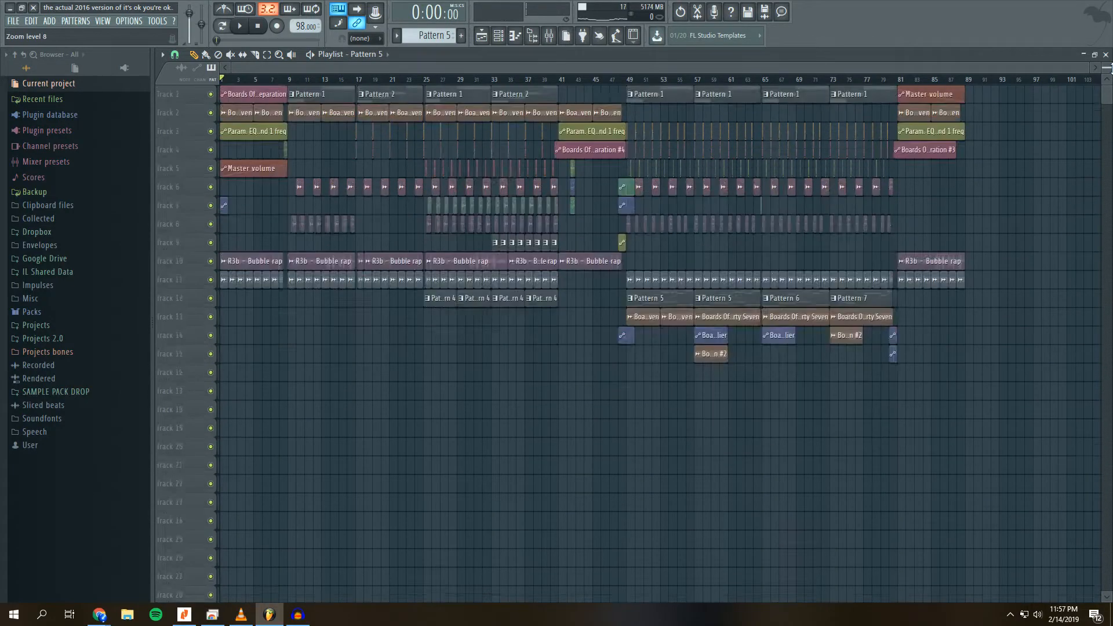
click(549, 35)
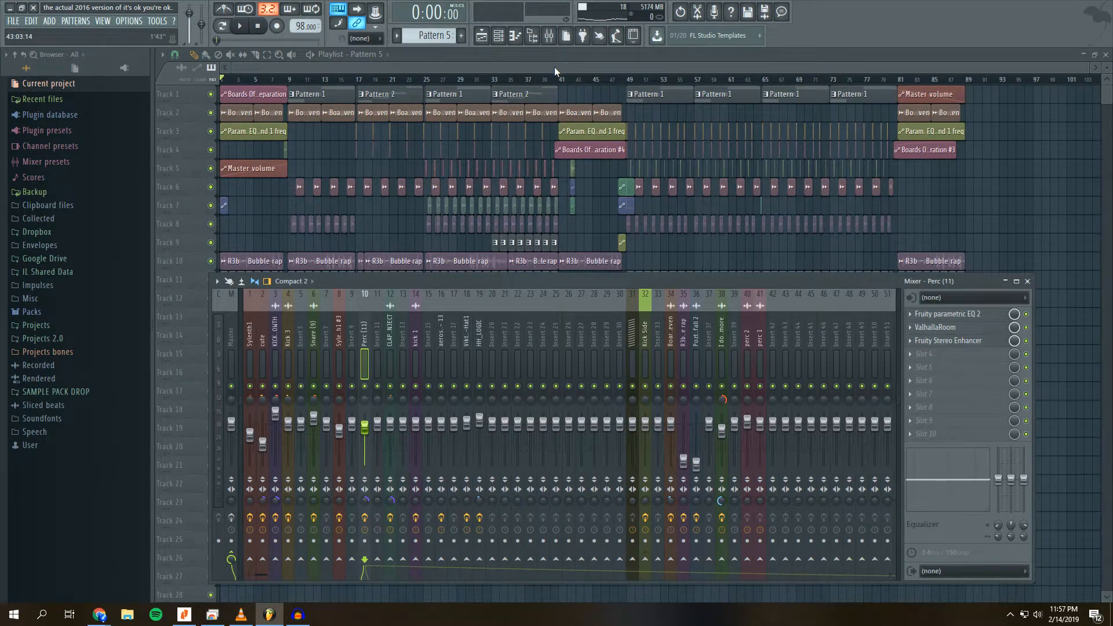
- Close the mixer, switch to the browser's SoundCloud page for "i wouldn't mind dying with you", and check the track's exact upload date
key(F9)
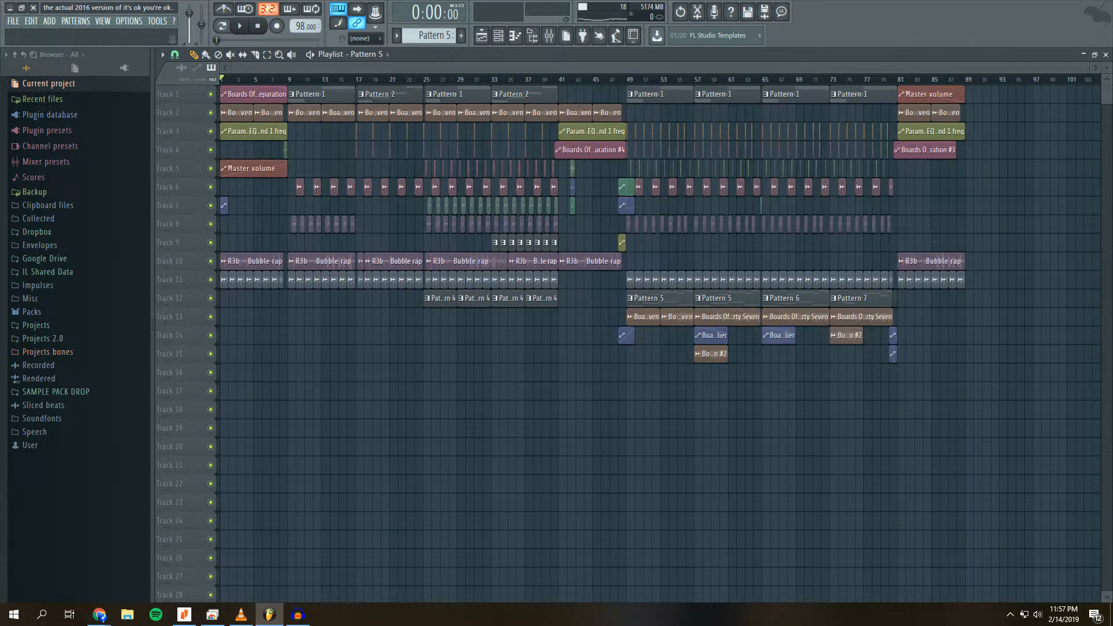
key(alt+Tab)
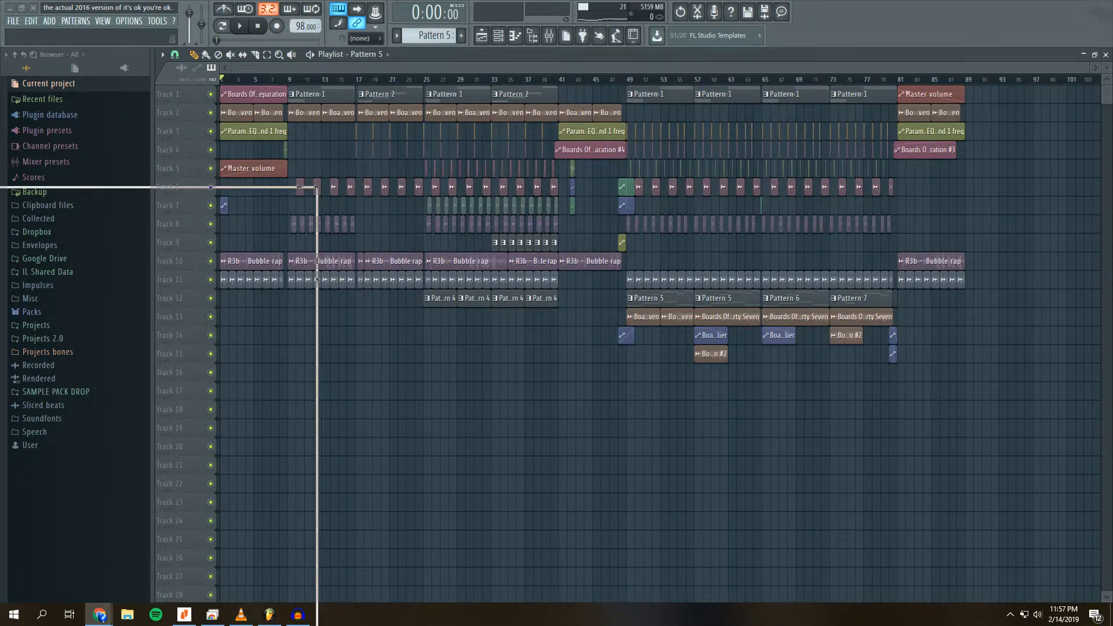
drag(0, 125, 707, 158)
double_click(708, 158)
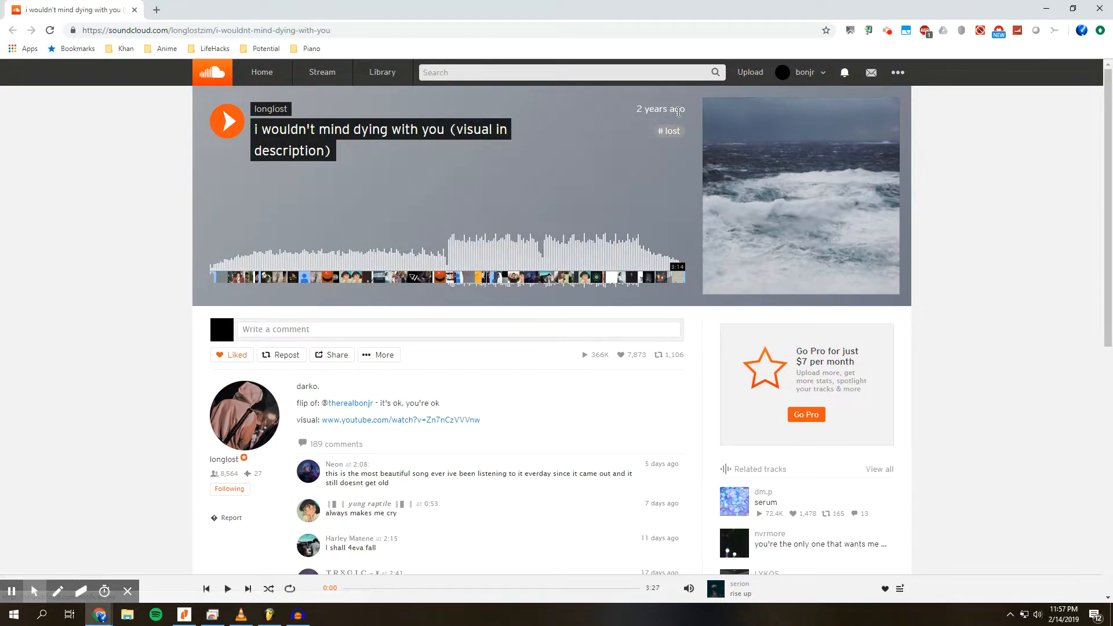
mouse_move(677, 110)
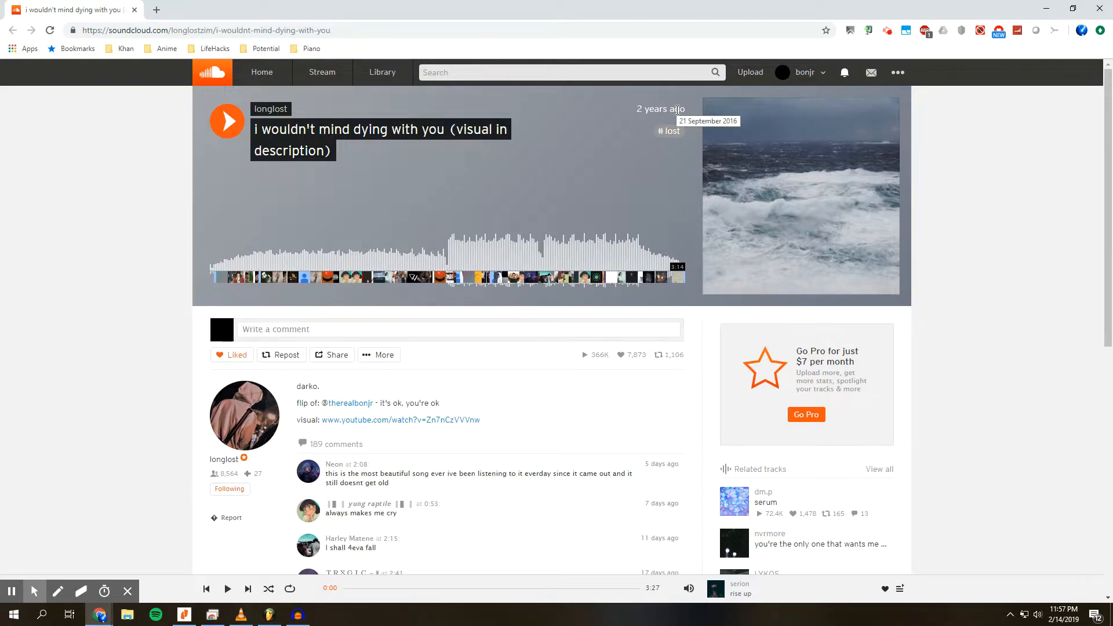
- View the SoundCloud notifications and account menu, and switch back to the FL Studio playlist
click(844, 72)
click(870, 74)
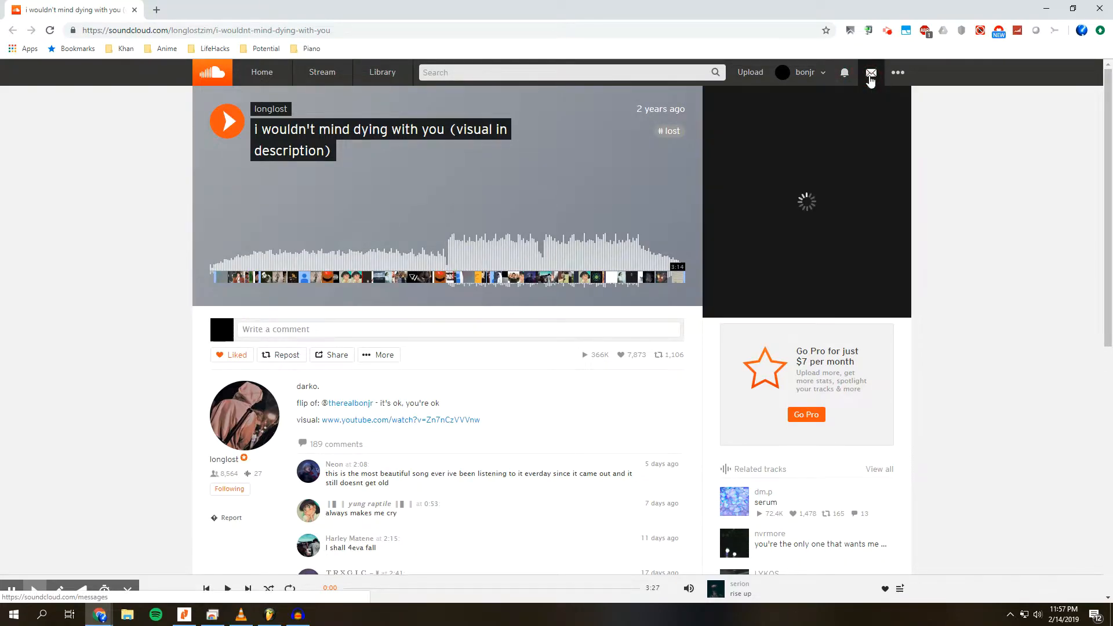
click(845, 77)
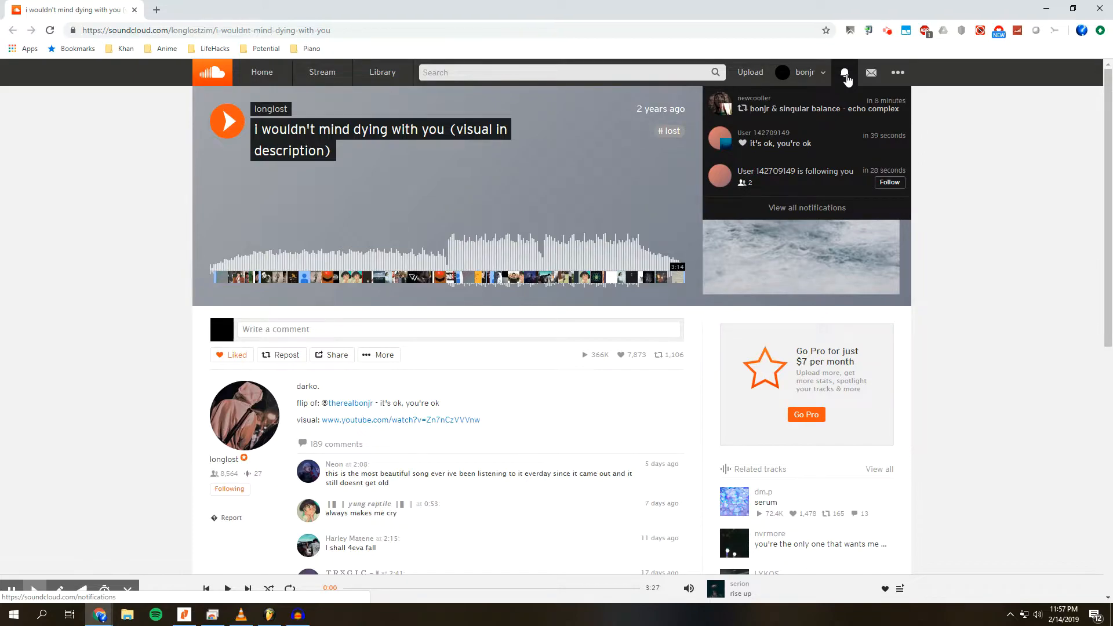
click(812, 73)
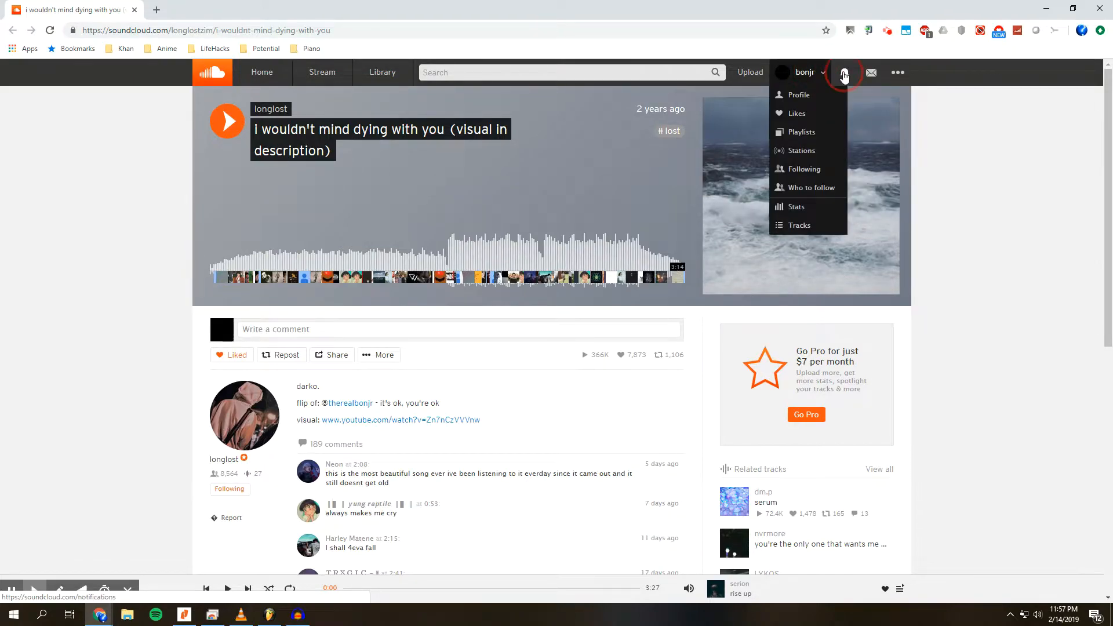
click(814, 78)
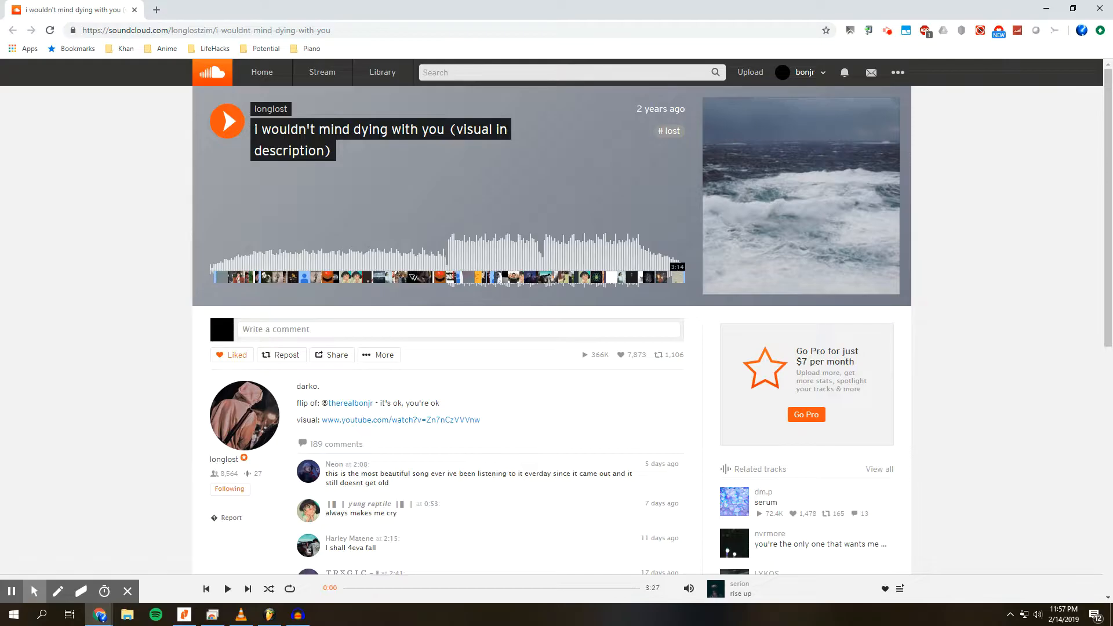
key(alt+Tab)
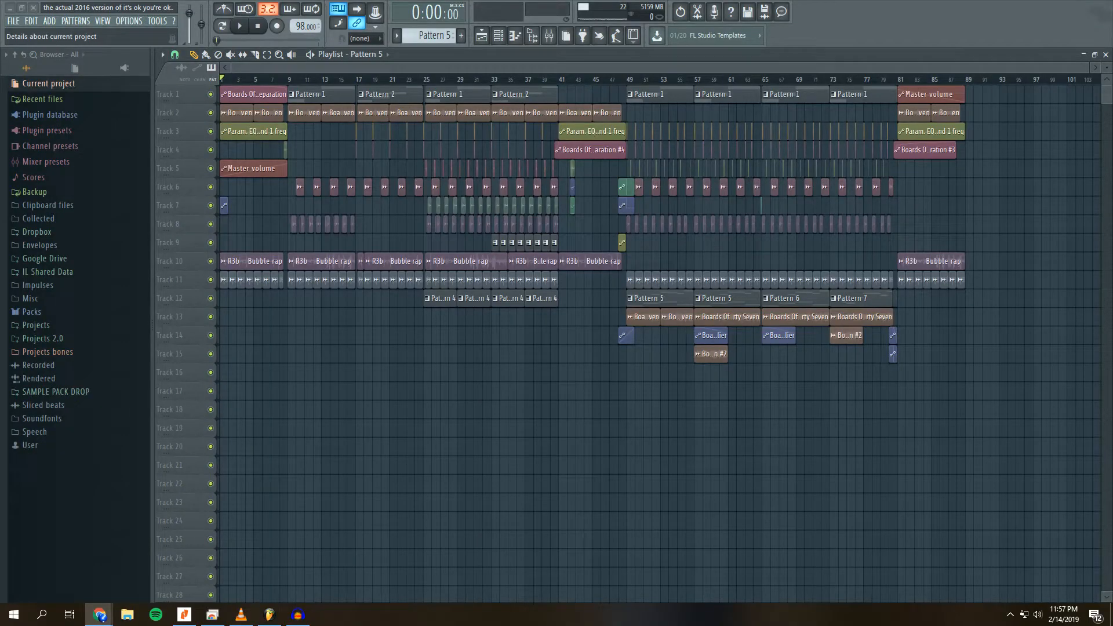
- Switch to the browser's Clyp page and start playing the "vocals" recording from the beginning
key(alt+Tab)
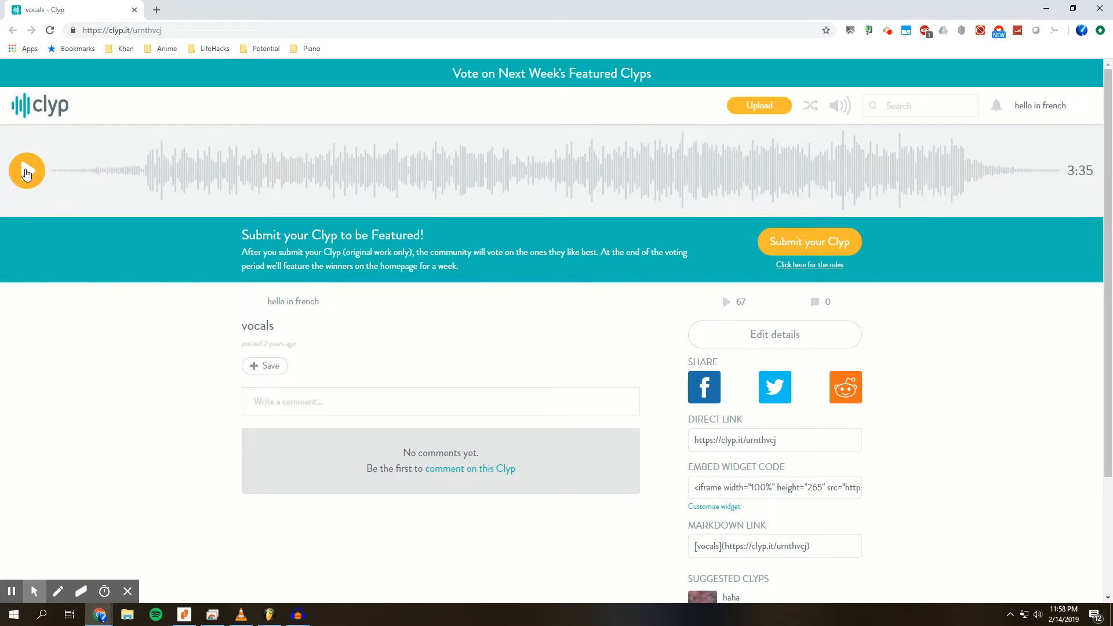
click(26, 172)
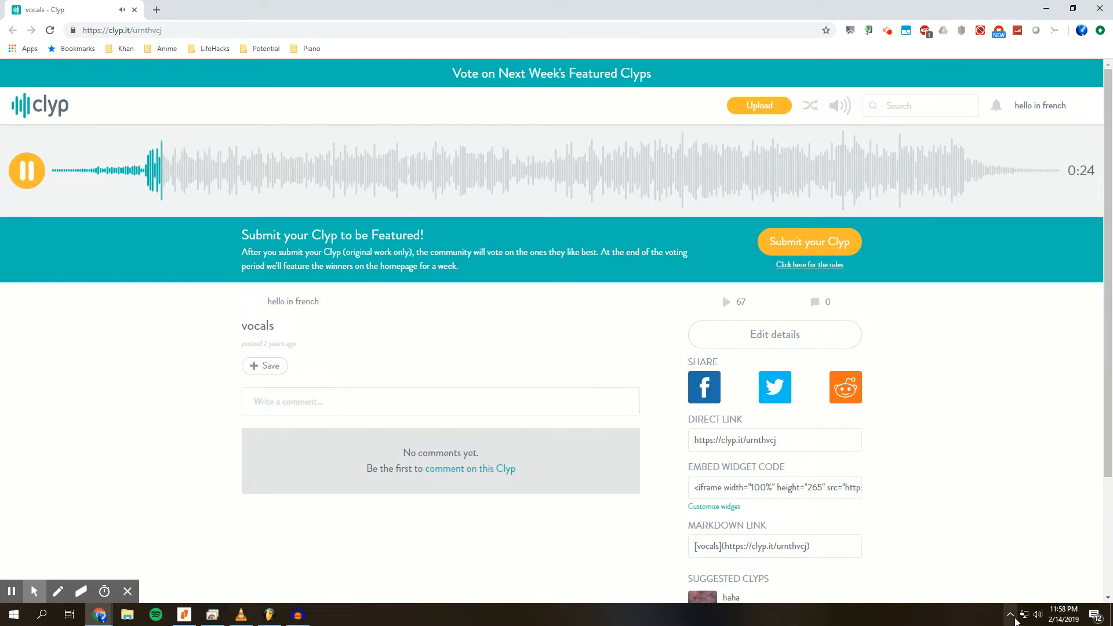
click(1010, 615)
click(1010, 616)
- Skip forward through the "vocals" recording to hear several sections beyond the one-minute mark, and pause it
click(344, 171)
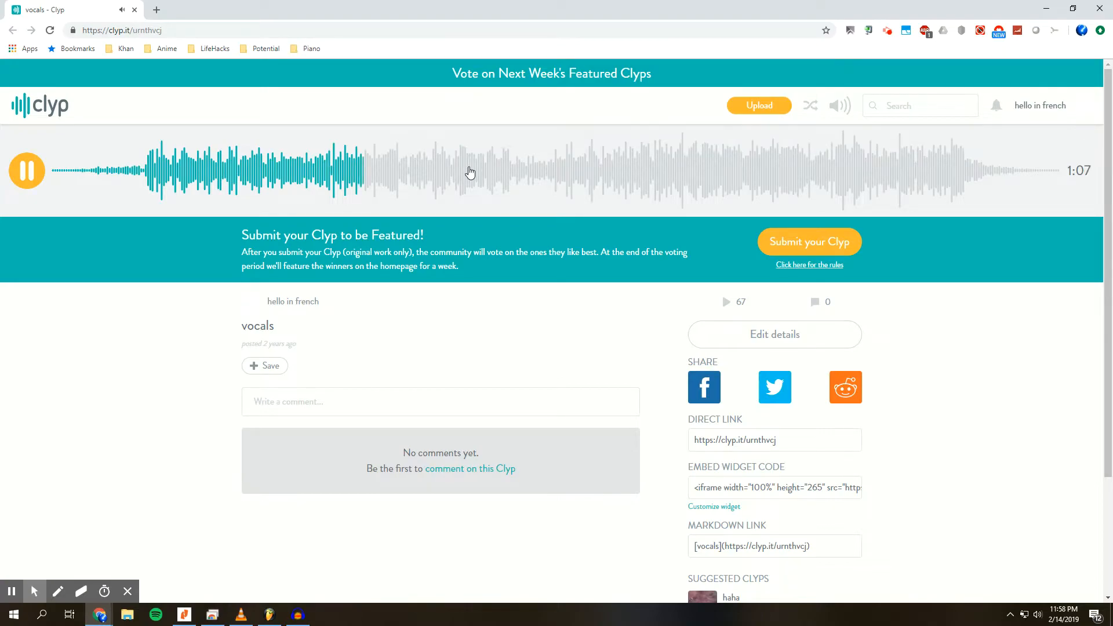
click(469, 172)
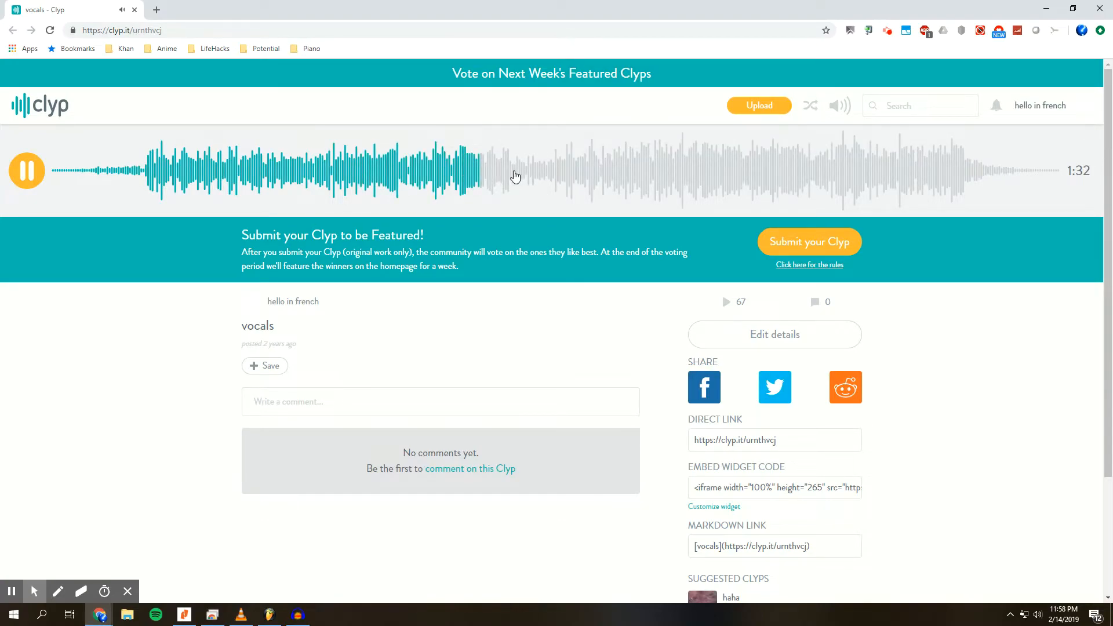
click(545, 172)
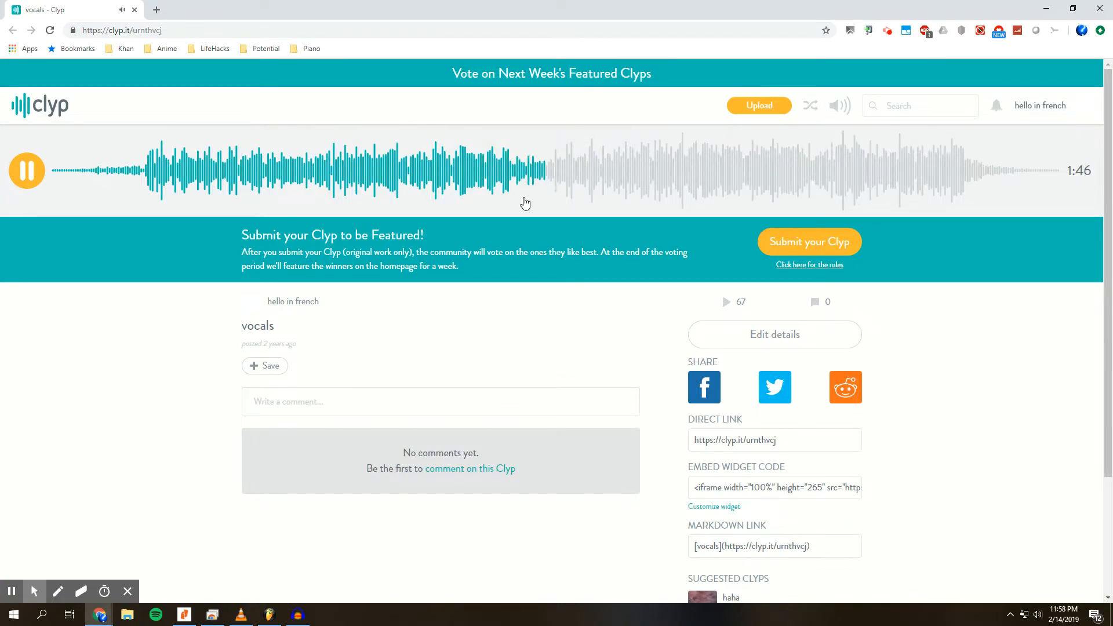
click(525, 194)
click(587, 174)
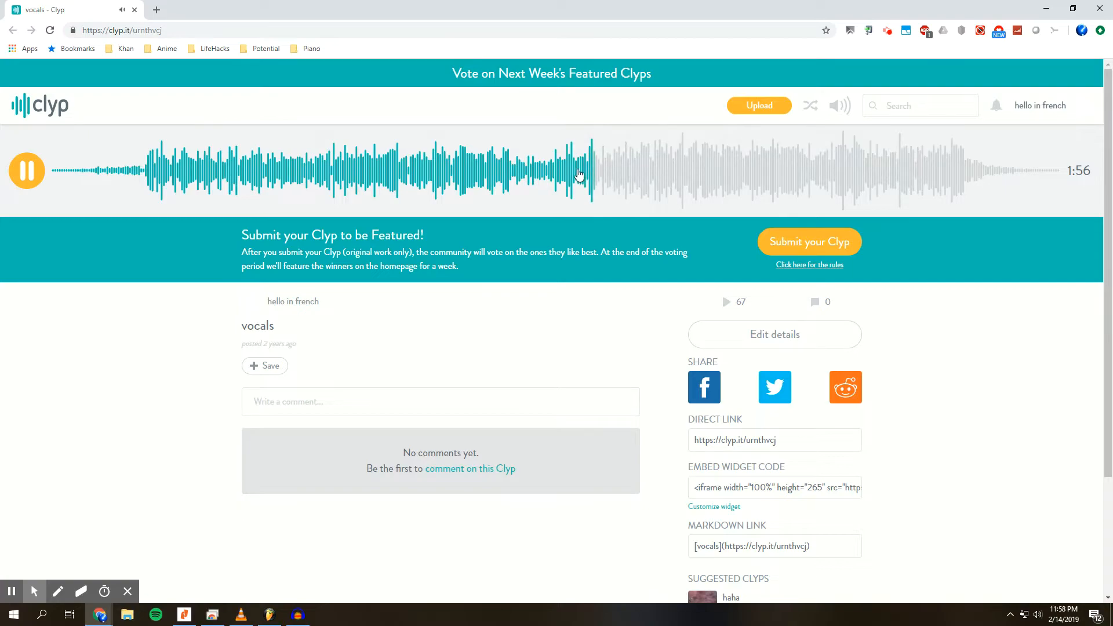
click(631, 176)
click(33, 173)
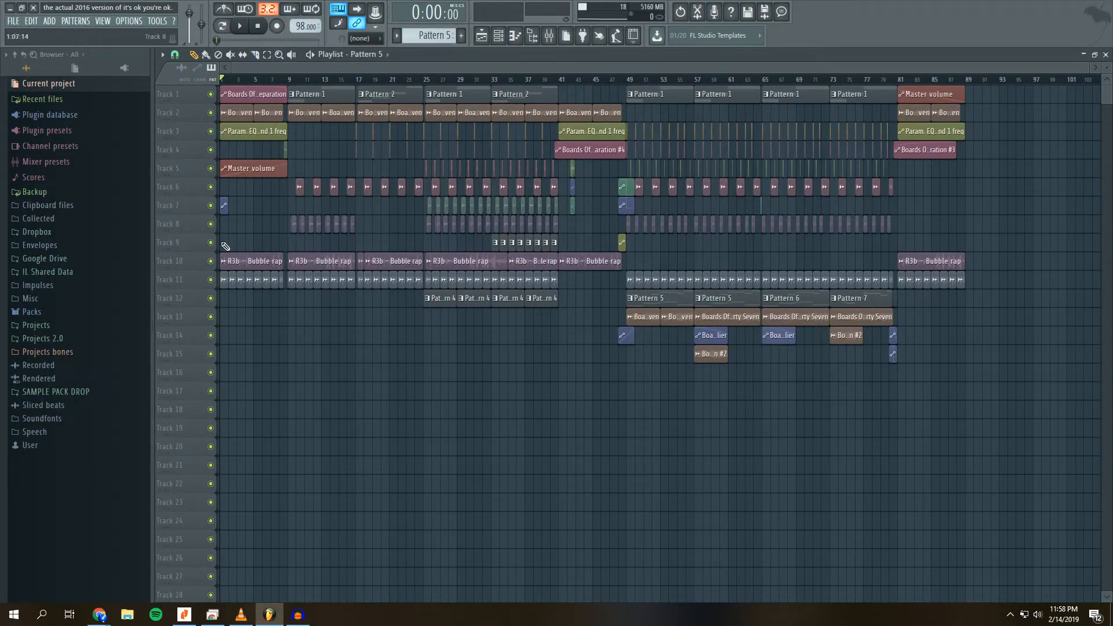
- Switch from FL Studio to the browser and look through the artists on the SoundCloud profile's Following list
click(100, 614)
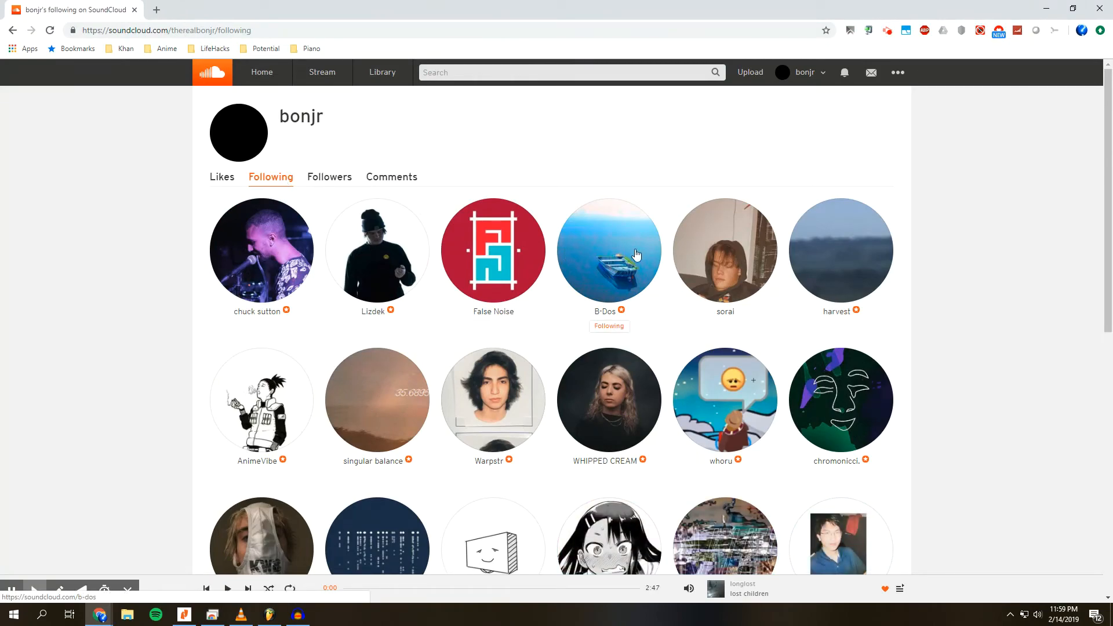
scroll(422, 309, down, 3)
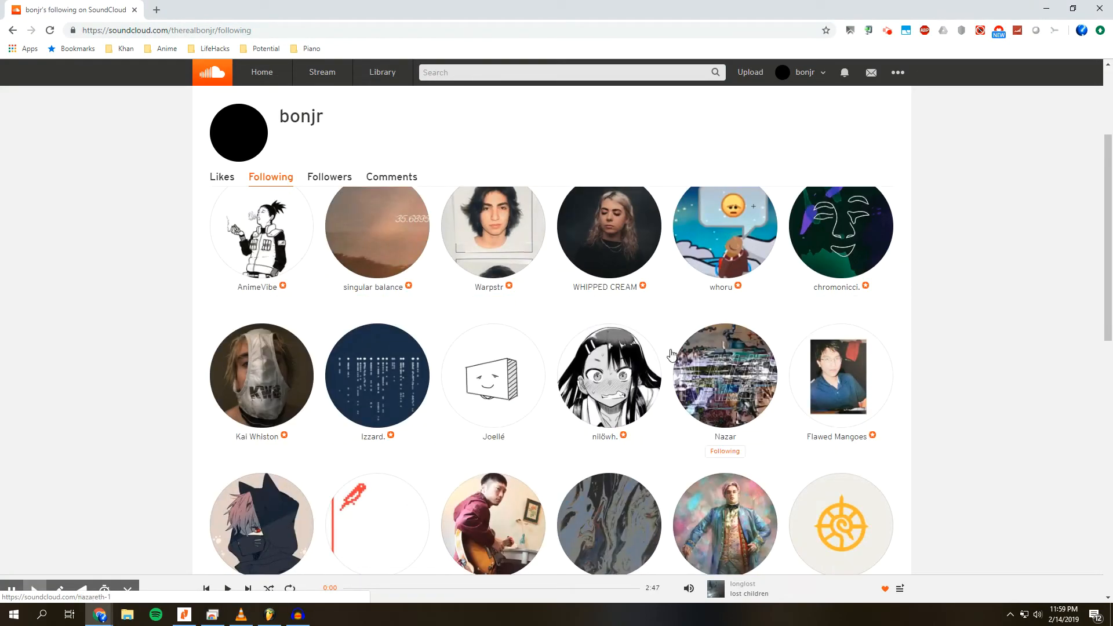
scroll(402, 378, down, 5)
scroll(402, 377, down, 9)
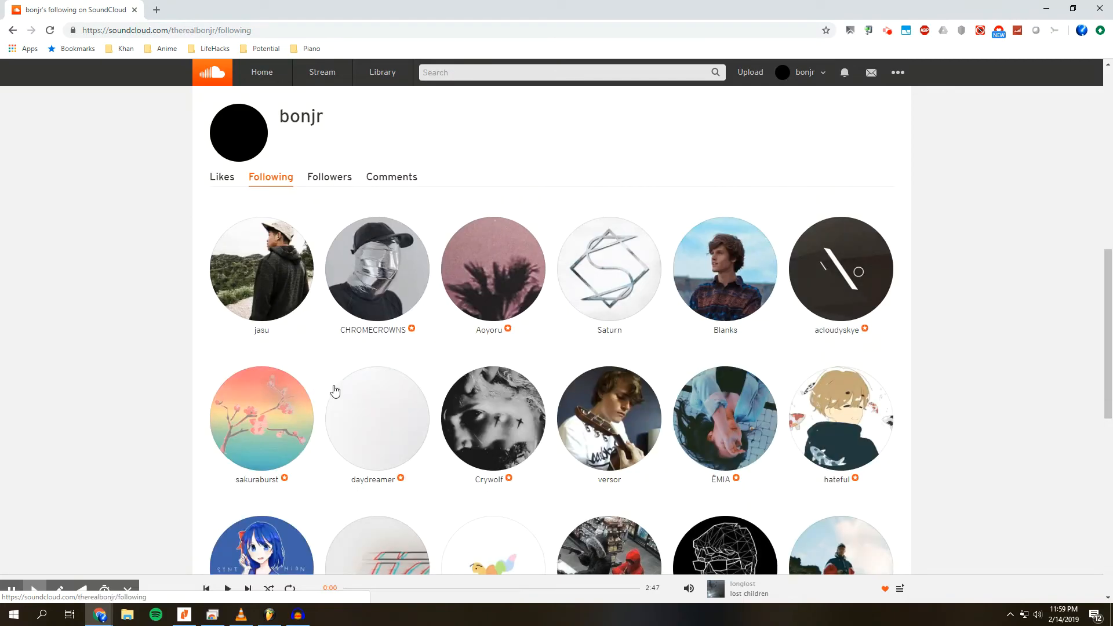
scroll(753, 365, down, 3)
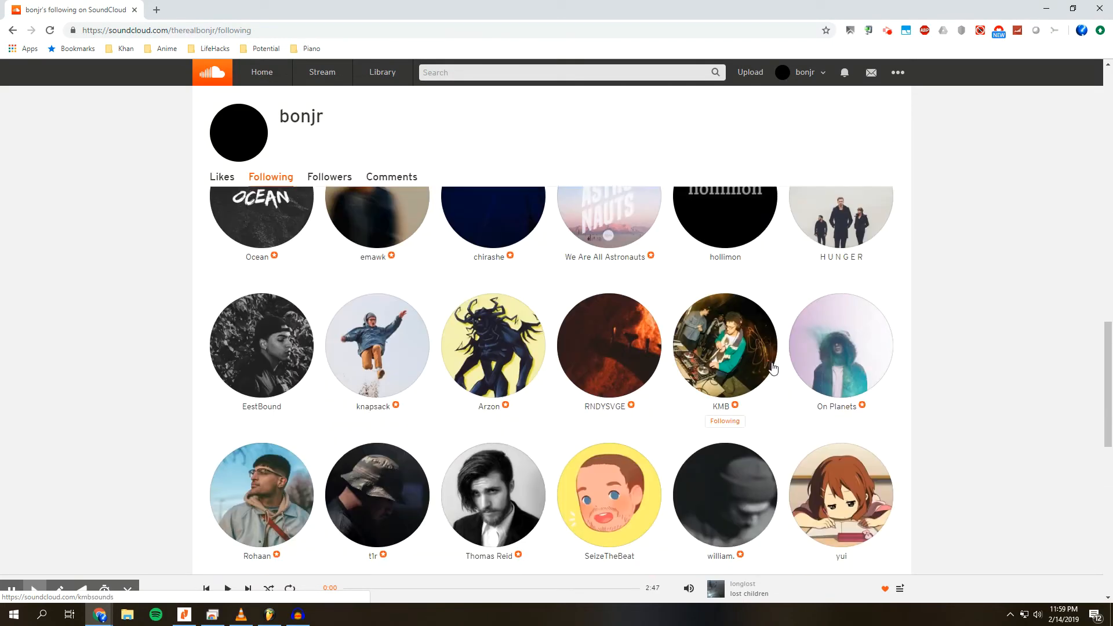
scroll(773, 367, down, 3)
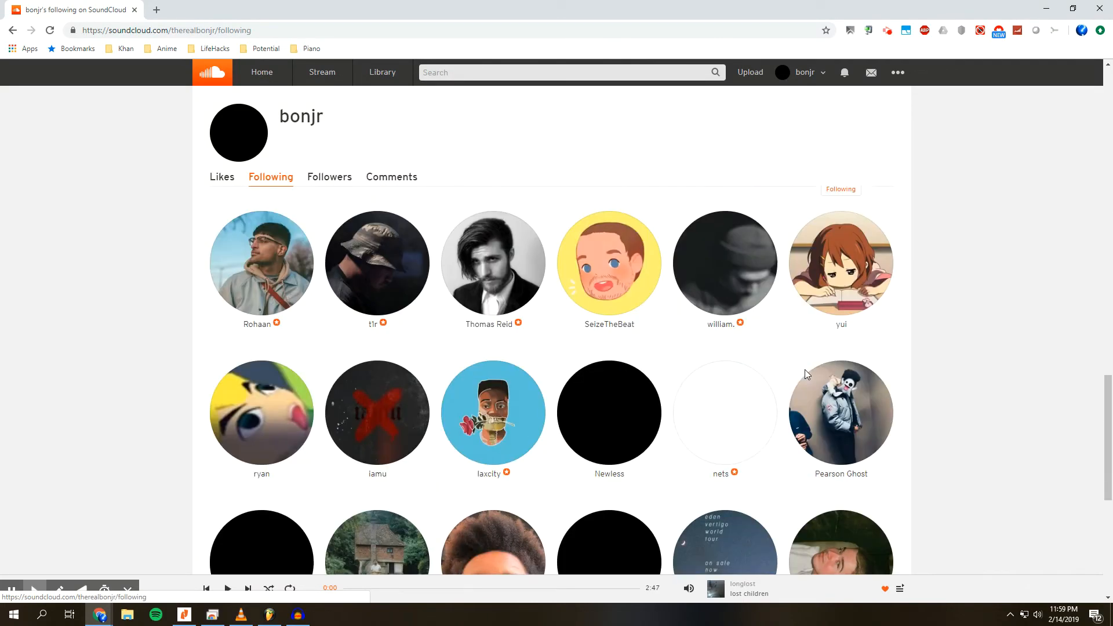
scroll(803, 370, down, 5)
scroll(812, 386, down, 4)
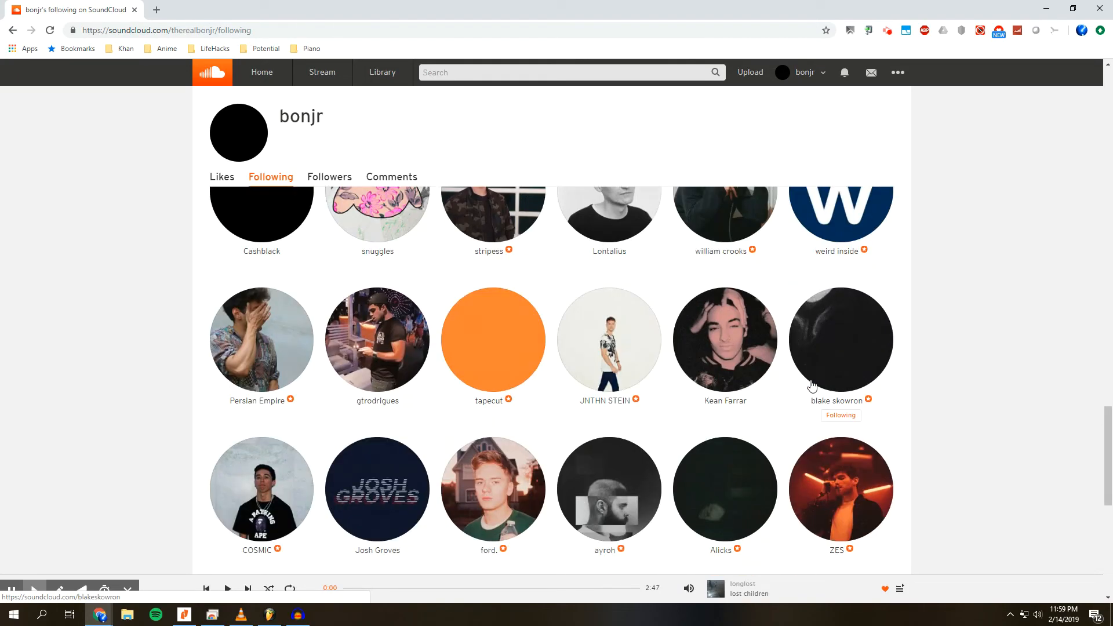
scroll(812, 386, down, 8)
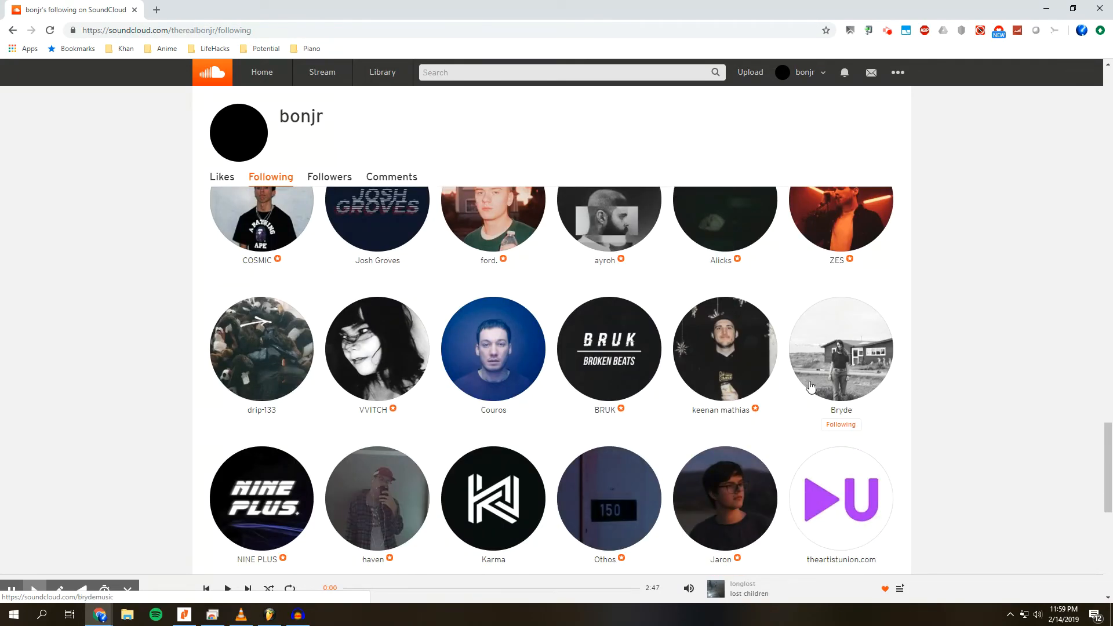
scroll(810, 387, down, 2)
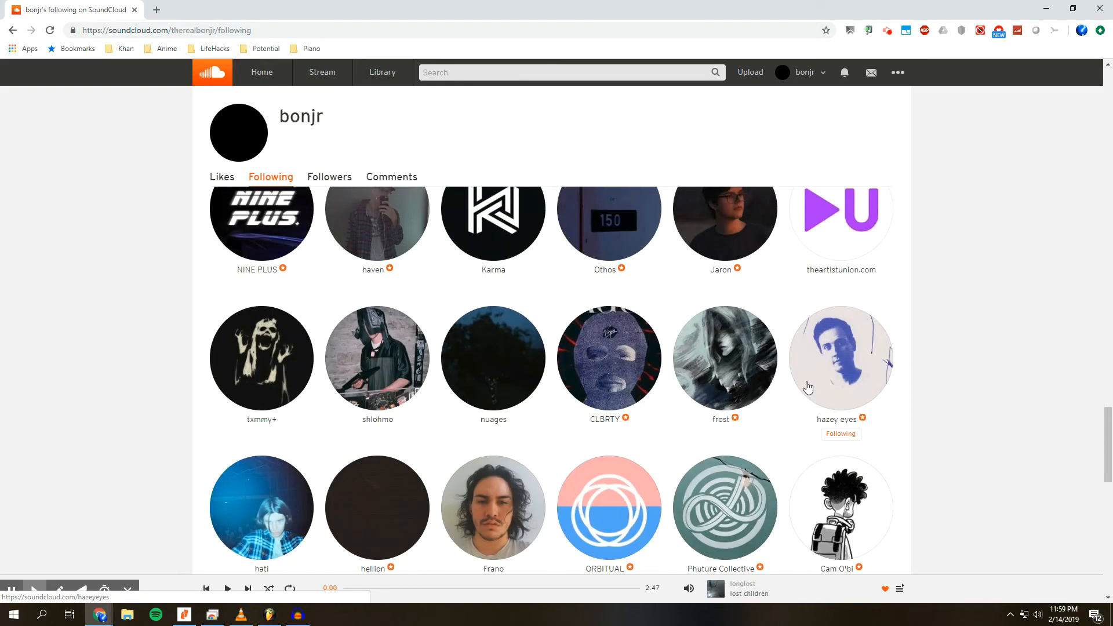
scroll(809, 387, down, 2)
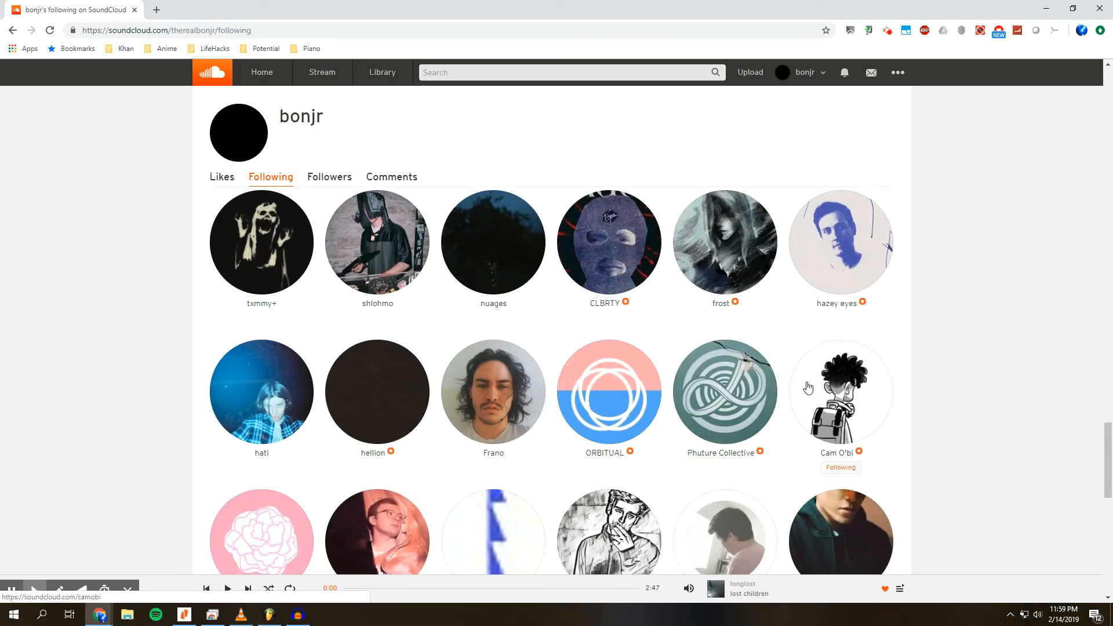